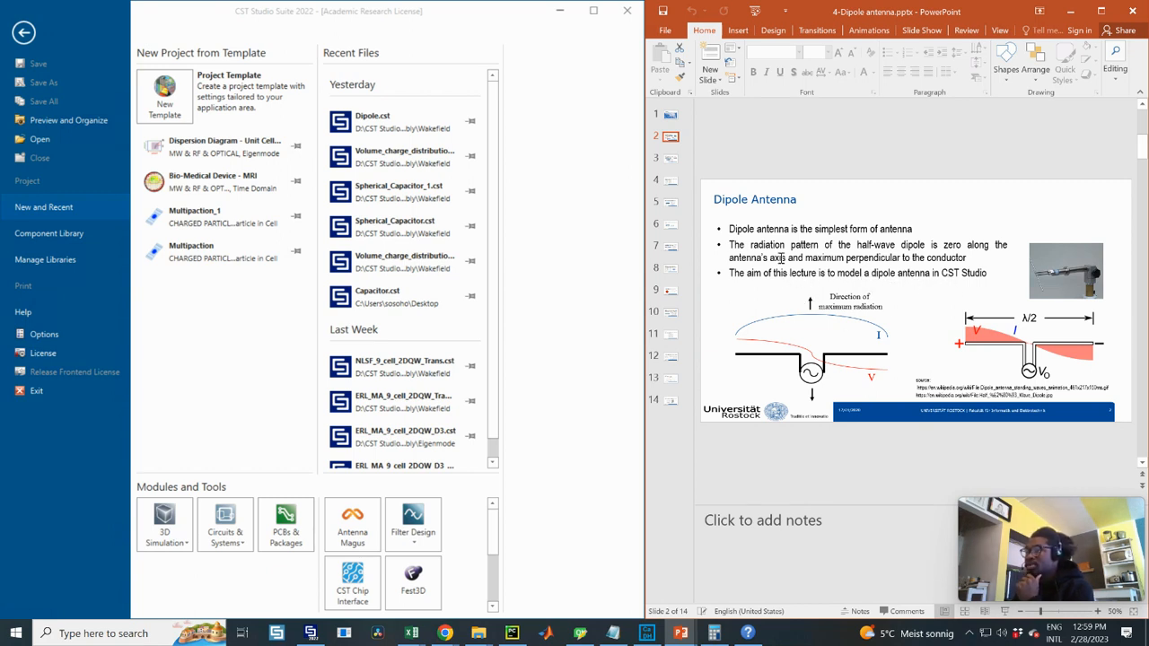
- Show slide 3, 'CST Model', in the lecture deck next to the CST start page
{"action": "left_click", "coordinate": [669, 159]}
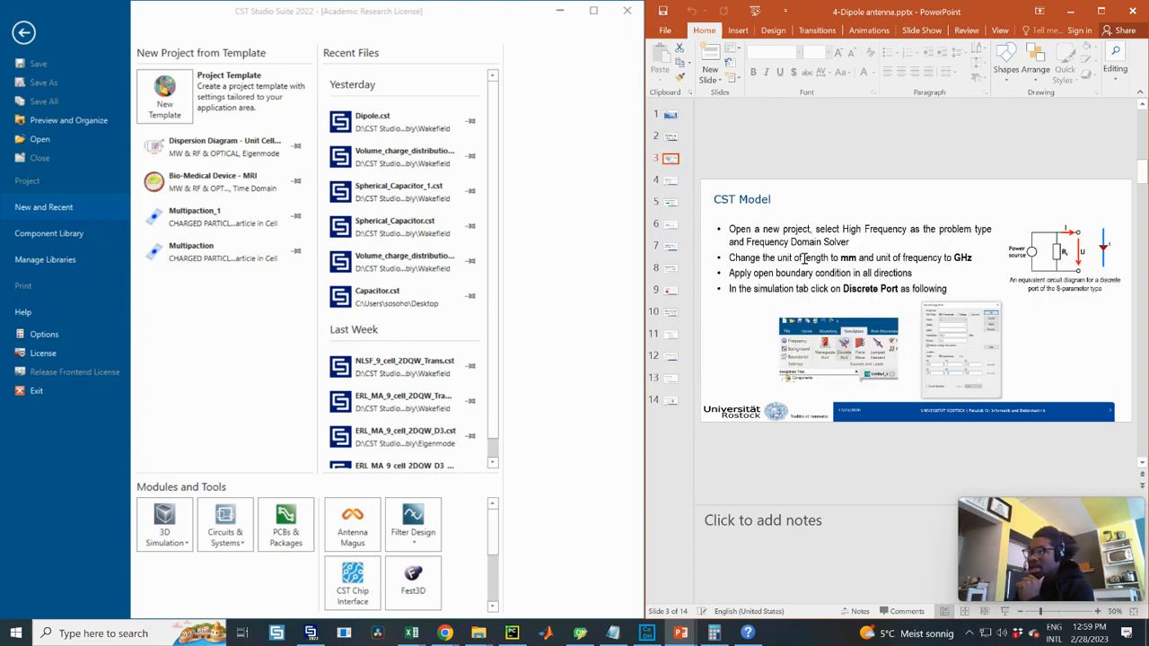
- Create a new High Frequency project from the 3D Simulation module list
{"action": "left_click", "coordinate": [179, 546]}
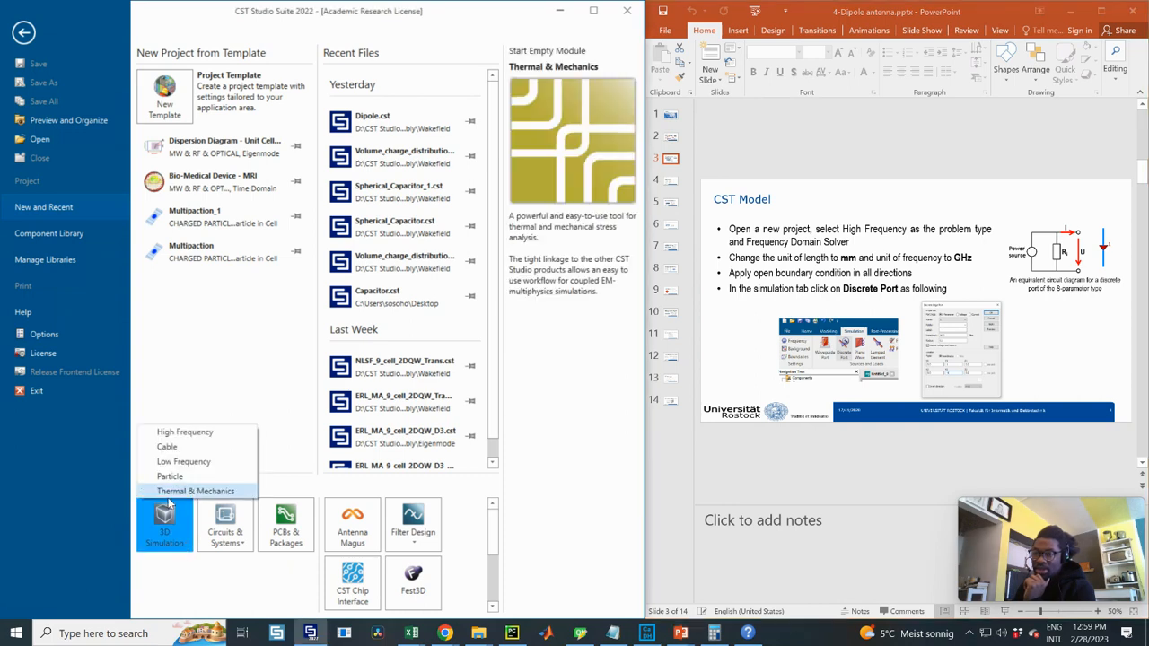
{"action": "left_click", "coordinate": [192, 434]}
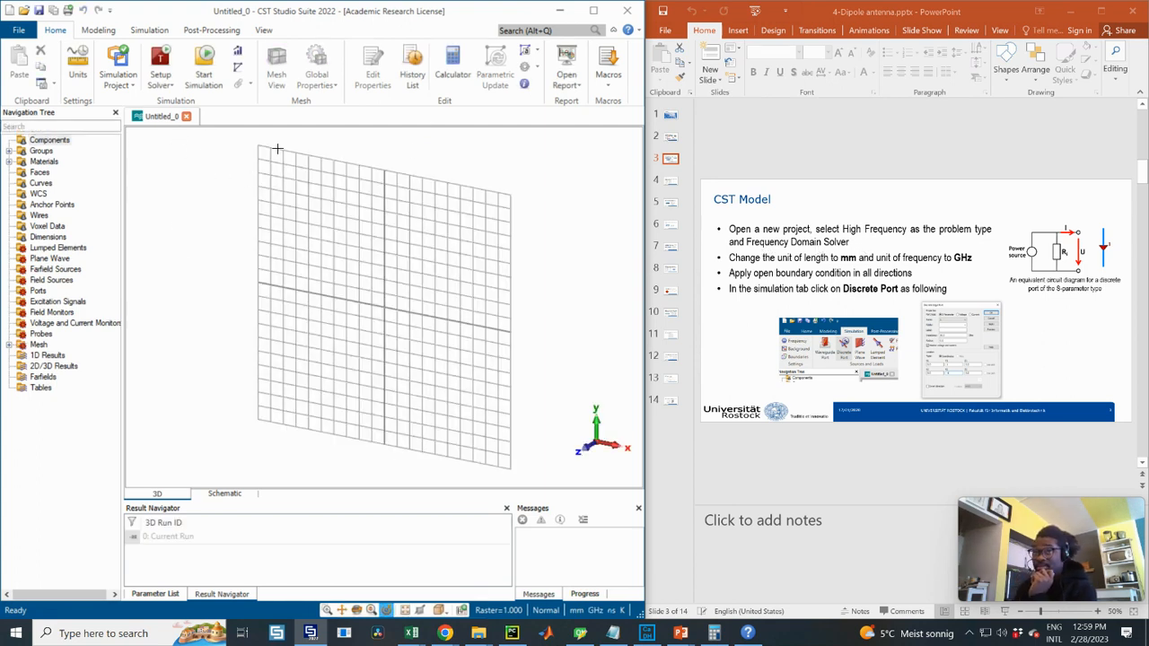
- Choose the Frequency Domain Solver and bring up the Simulation ribbon
{"action": "left_click", "coordinate": [156, 83]}
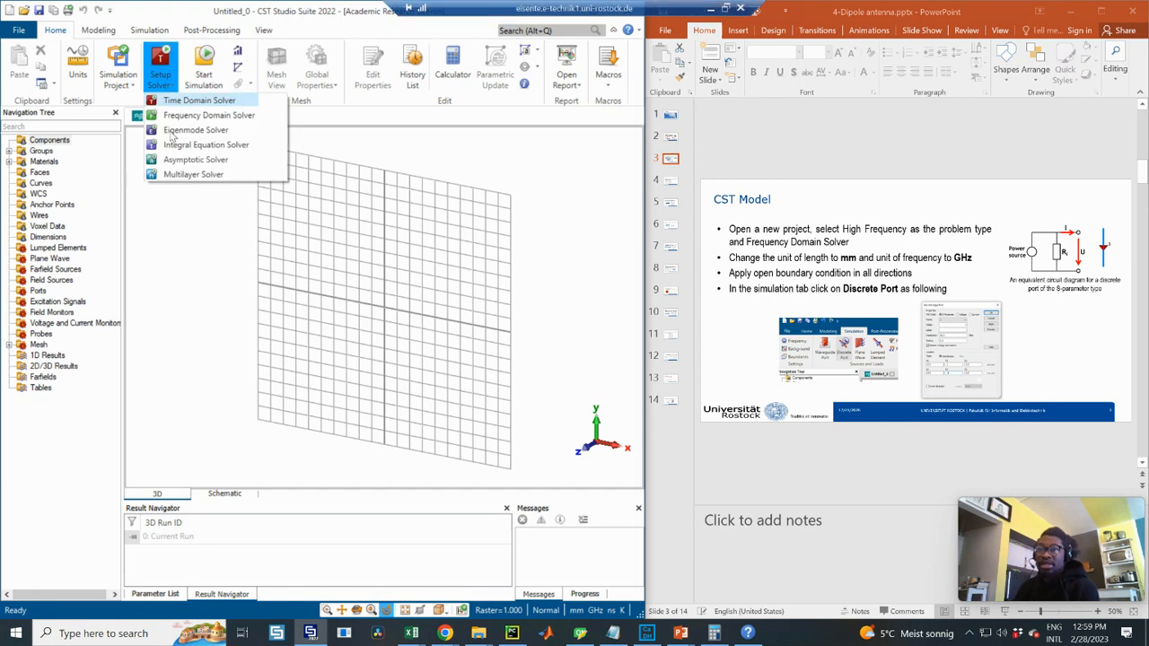
{"action": "left_click", "coordinate": [219, 116]}
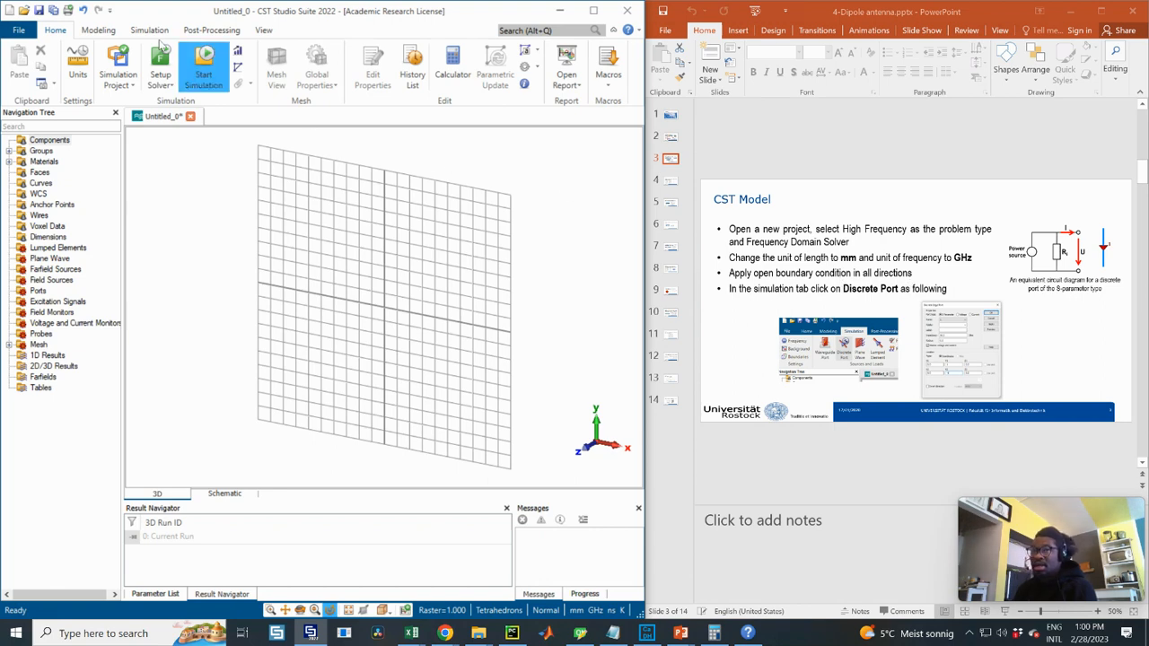
{"action": "left_click", "coordinate": [102, 30]}
{"action": "left_click", "coordinate": [146, 33]}
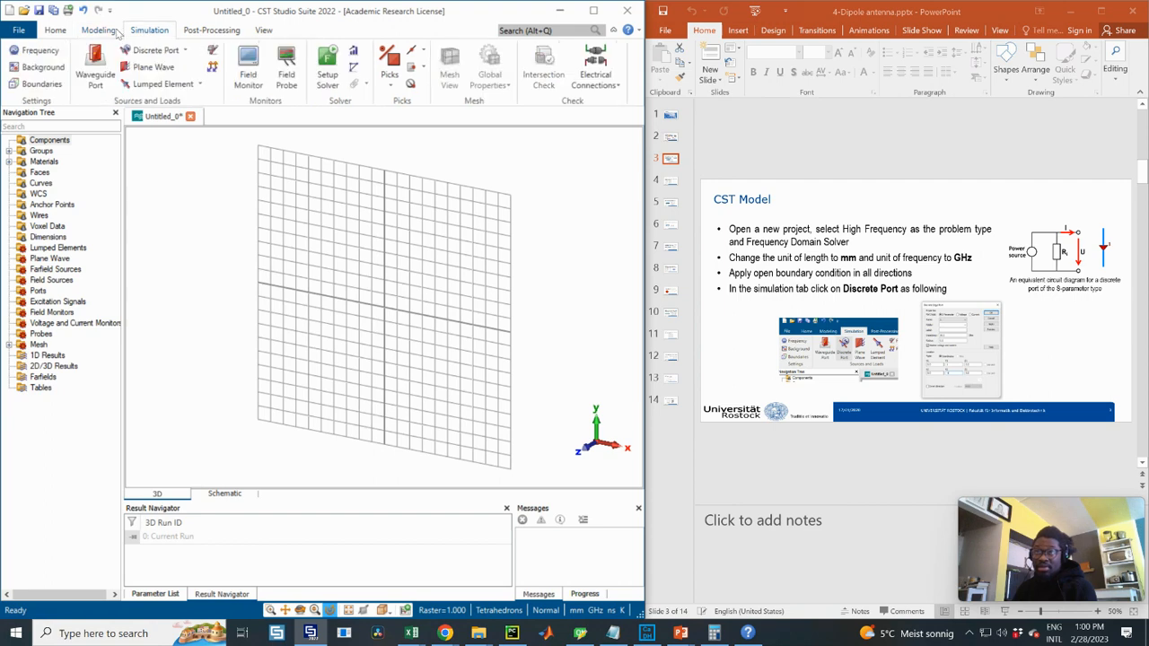
{"action": "left_click", "coordinate": [107, 33]}
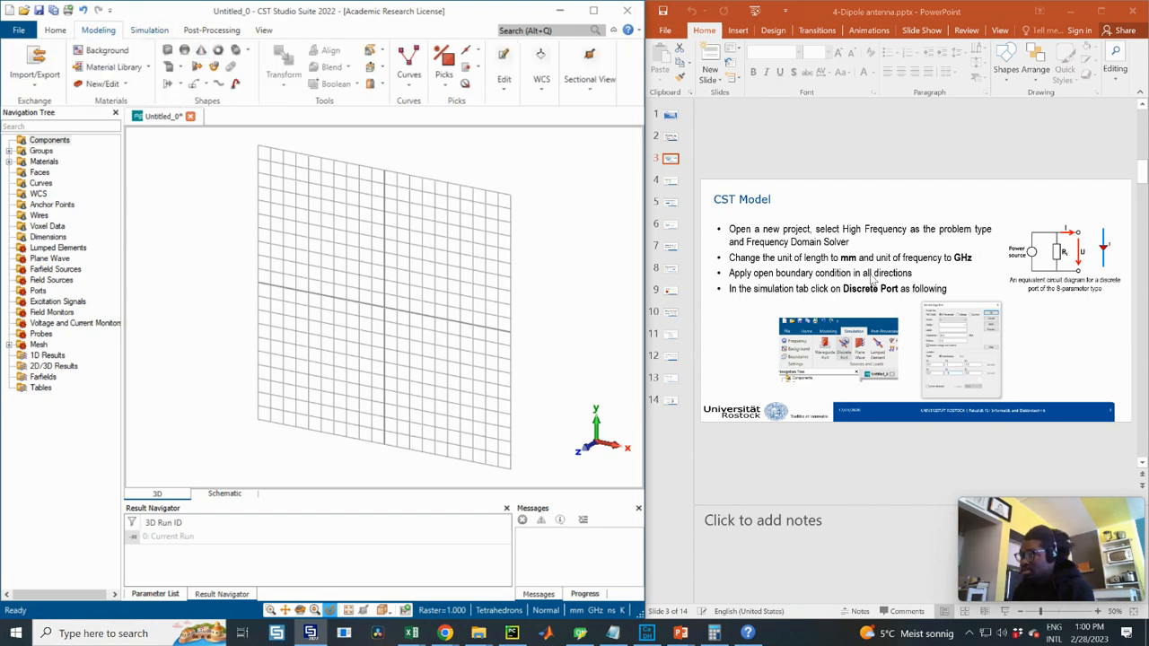
{"action": "left_click", "coordinate": [153, 31]}
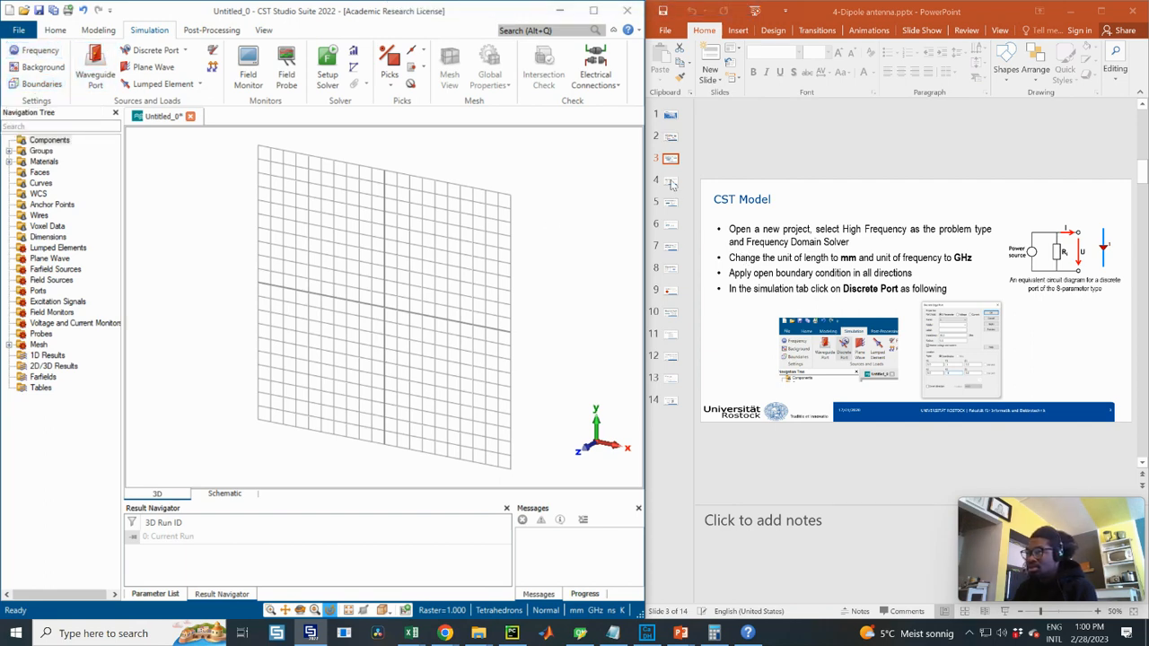
- Set the Xmin boundary to open and apply it in all directions
{"action": "left_click", "coordinate": [42, 85]}
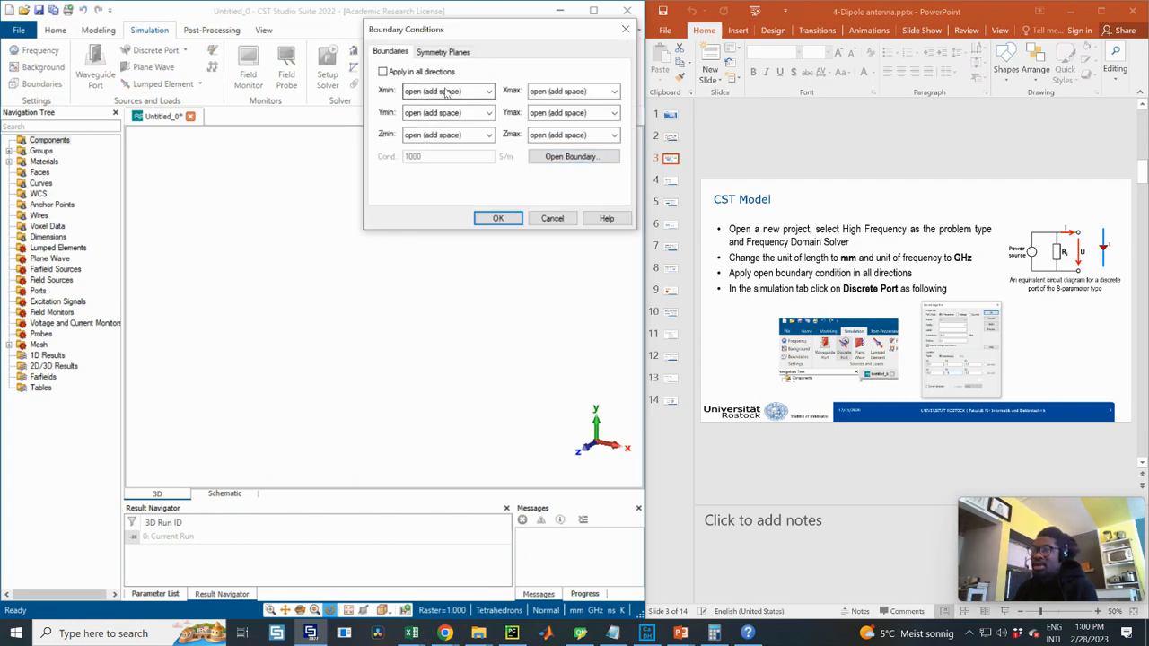
{"action": "left_click", "coordinate": [468, 95]}
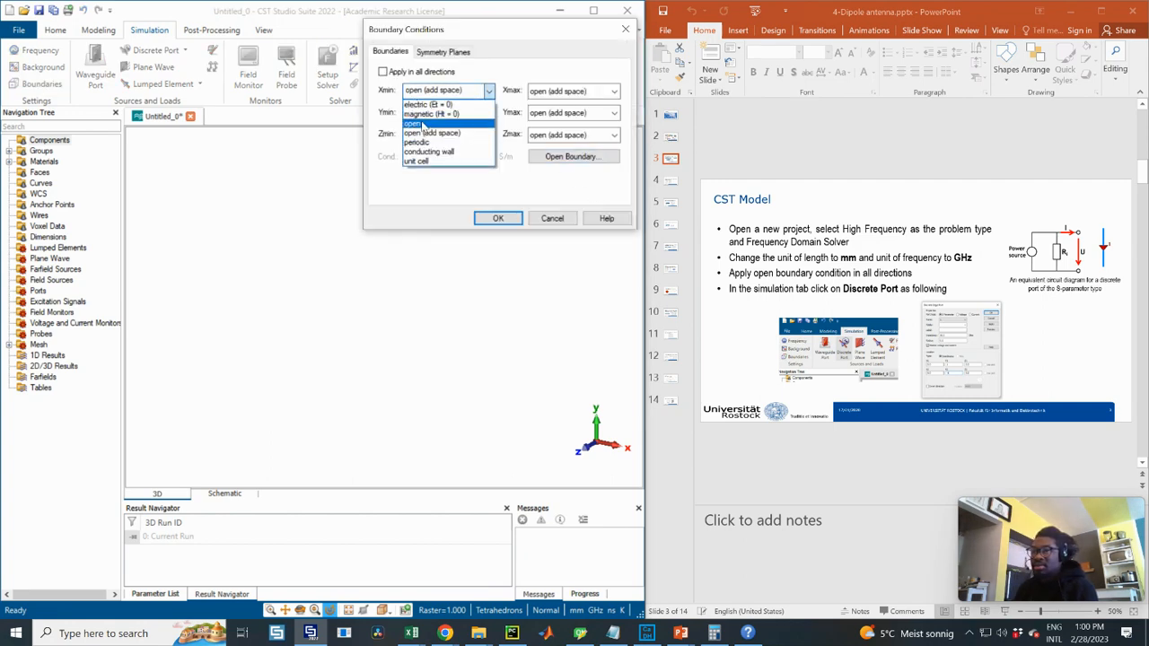
{"action": "left_click", "coordinate": [422, 122]}
{"action": "left_click", "coordinate": [383, 72]}
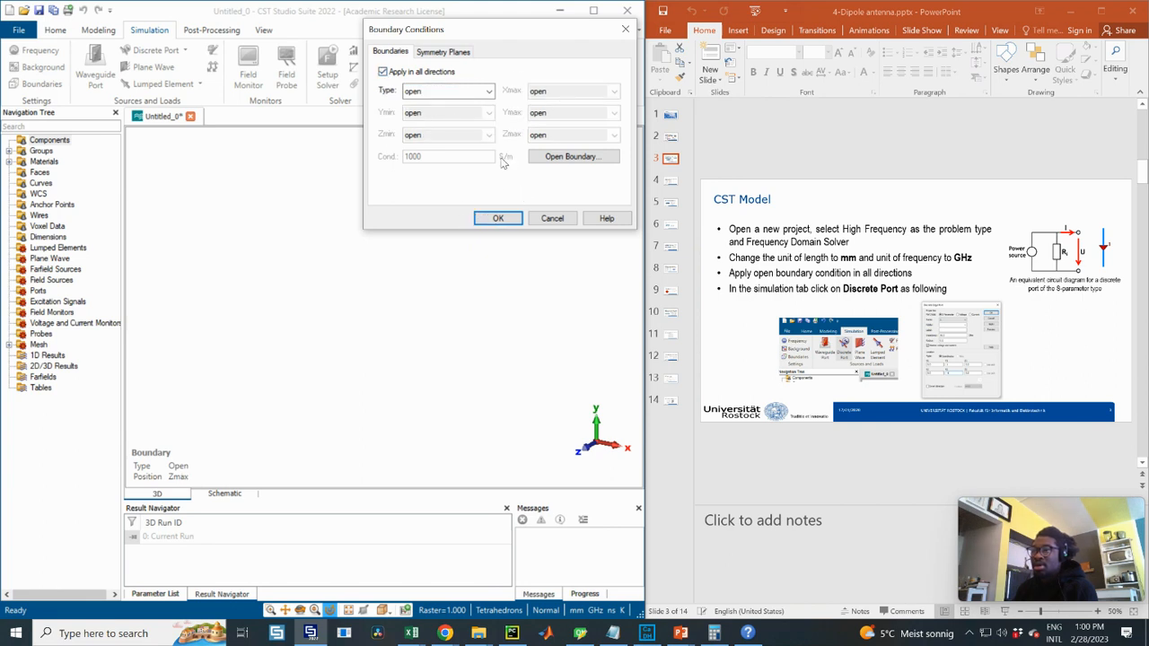
{"action": "left_click", "coordinate": [498, 217]}
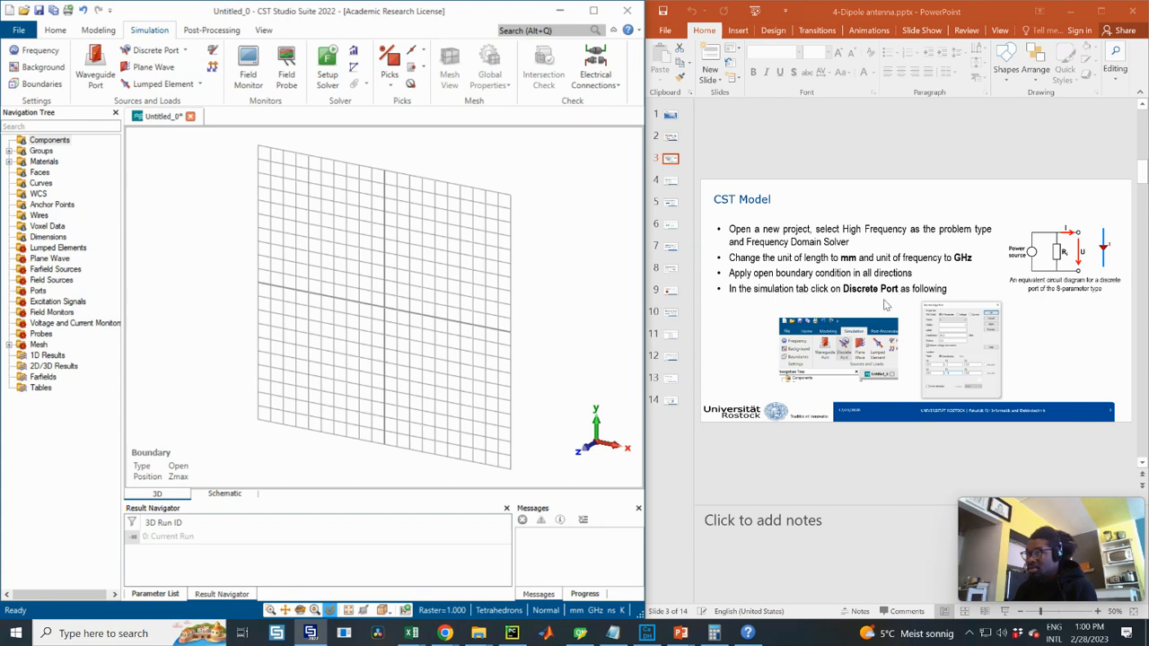
- Open the discrete edge port settings and arrange them beside the lecture slides
{"action": "left_click", "coordinate": [168, 49]}
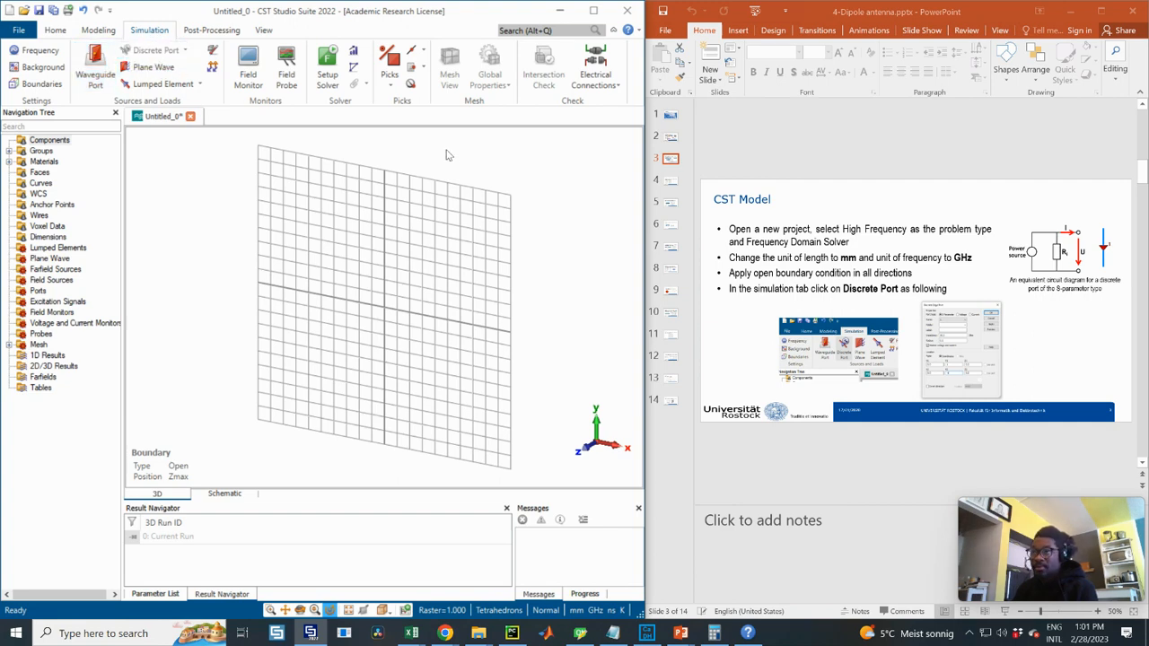
{"action": "left_click", "coordinate": [154, 49]}
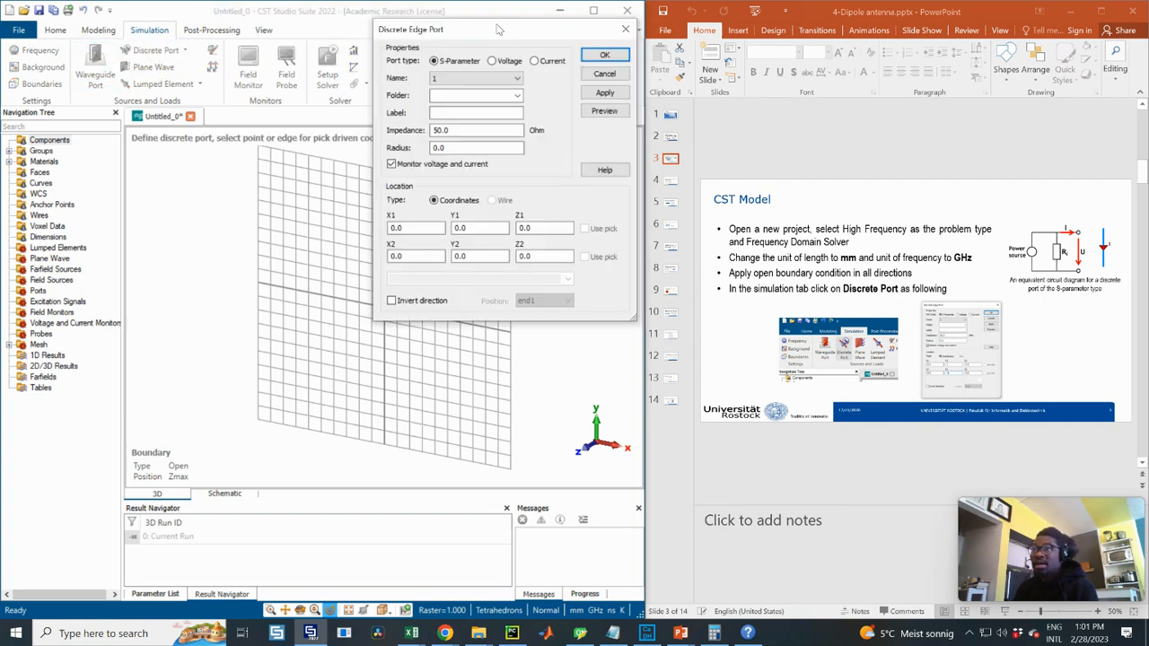
{"action": "left_click_drag", "start_coordinate": [487, 33], "coordinate": [727, 197]}
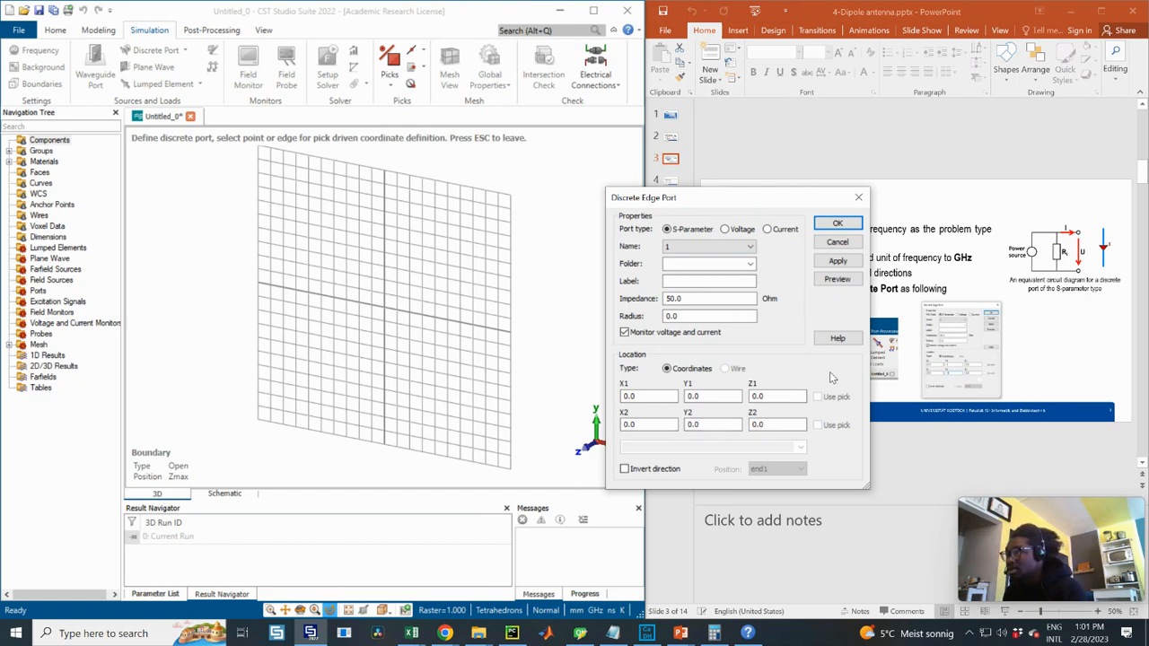
{"action": "left_click_drag", "start_coordinate": [696, 201], "coordinate": [339, 107]}
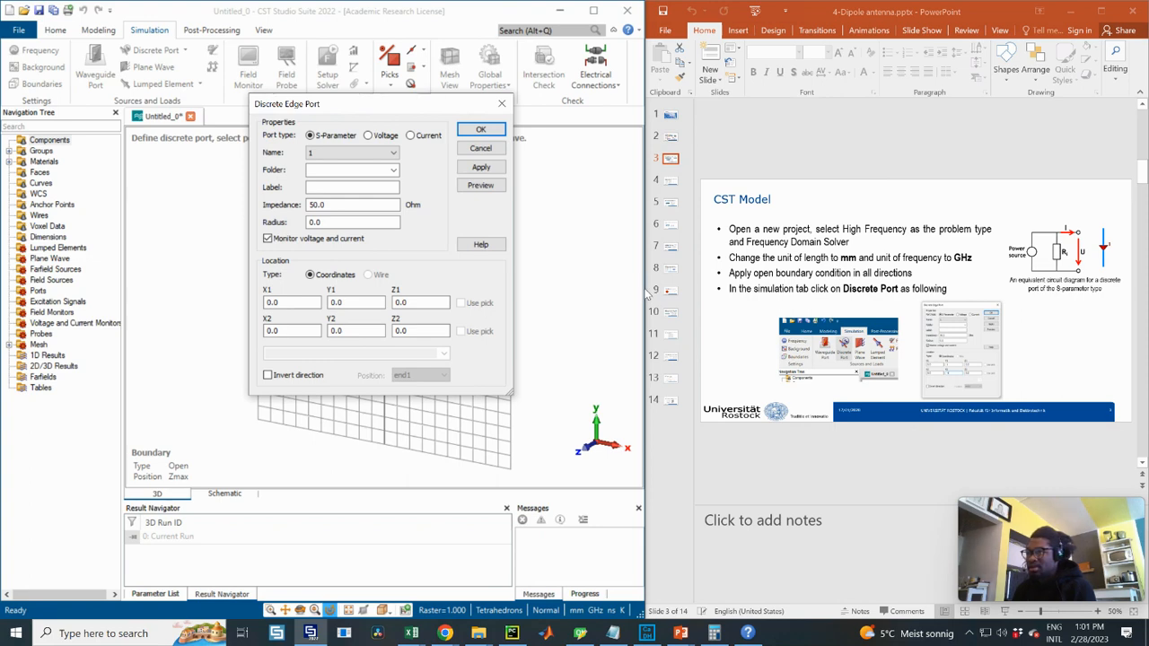
{"action": "left_click_drag", "start_coordinate": [646, 294], "coordinate": [613, 280]}
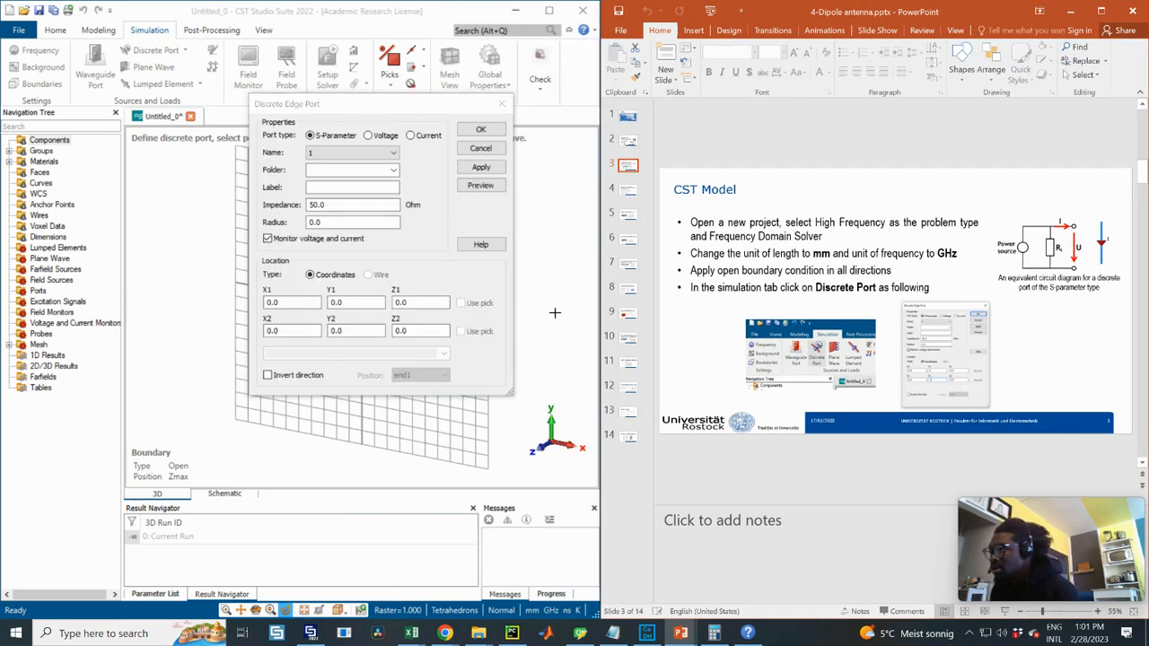
- Set the port's Y1 to 1 and Y2 to -1, enlarging the slide's dialog screenshot
{"action": "double_click", "coordinate": [378, 306]}
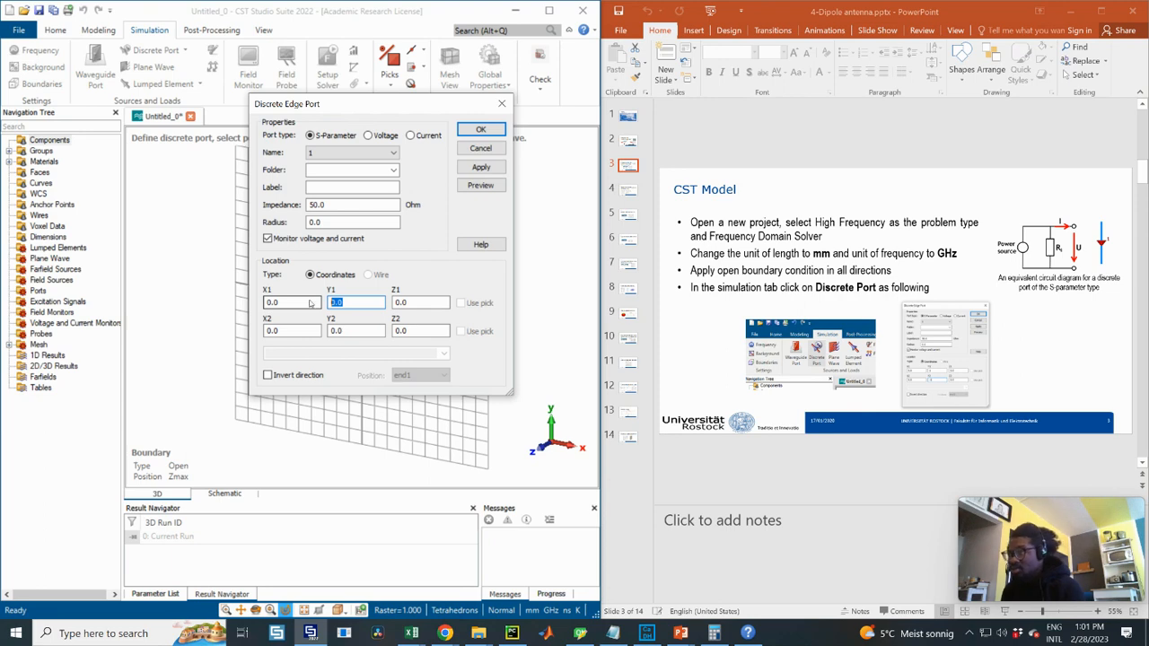
{"action": "type", "text": "1"}
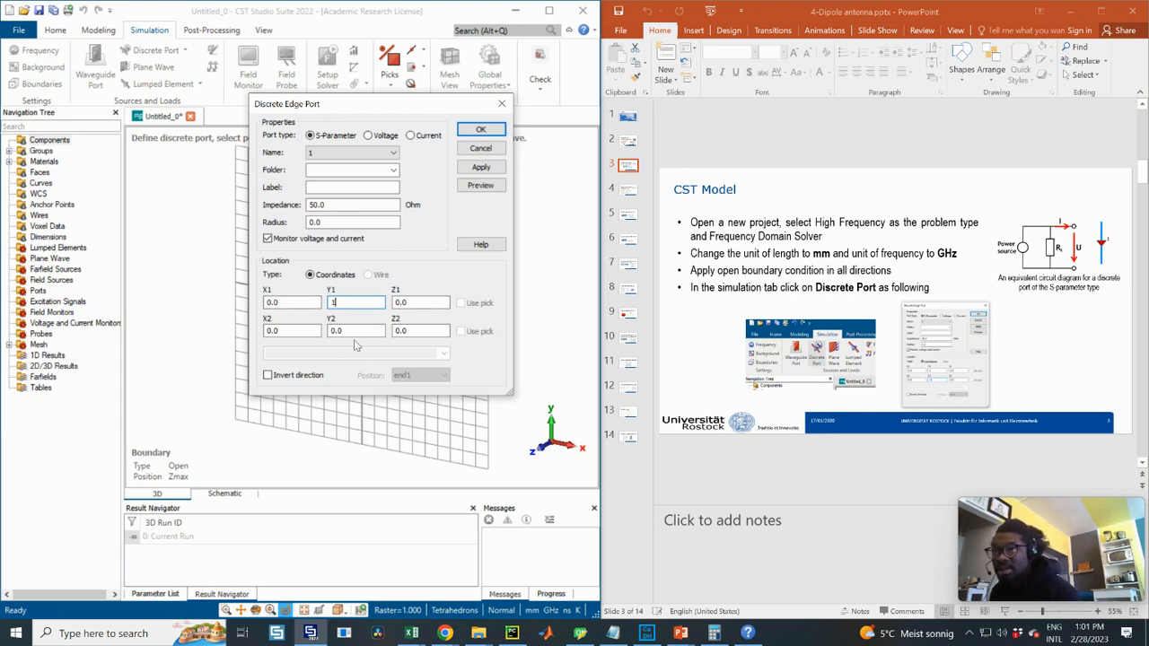
{"action": "double_click", "coordinate": [332, 330]}
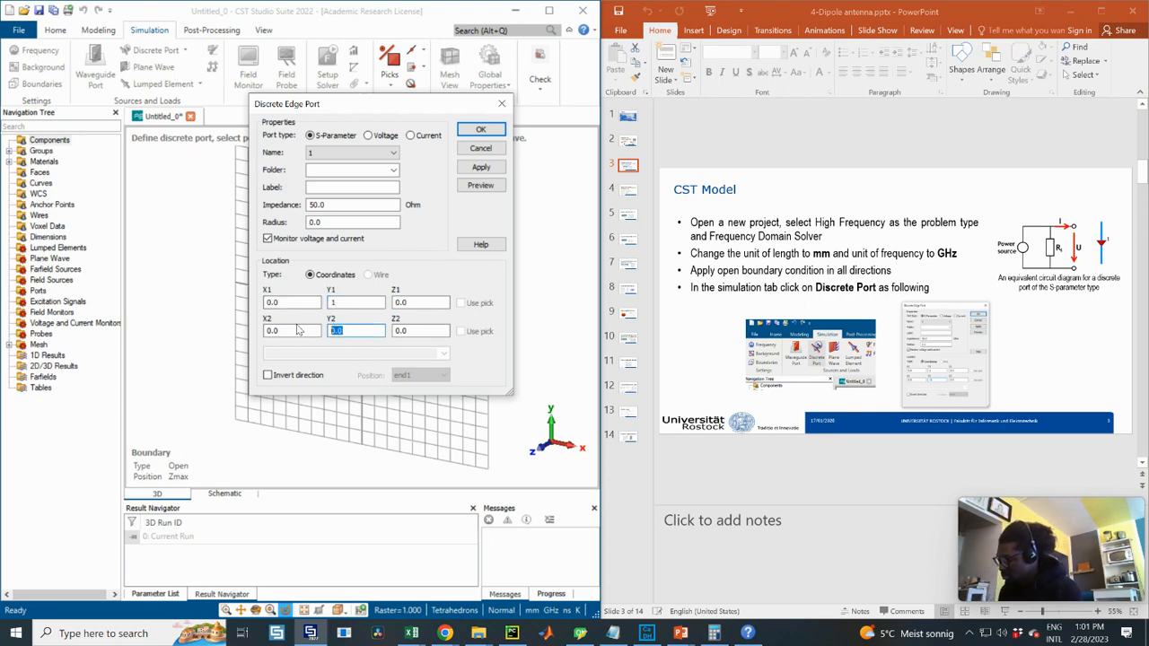
{"action": "type", "text": "-1"}
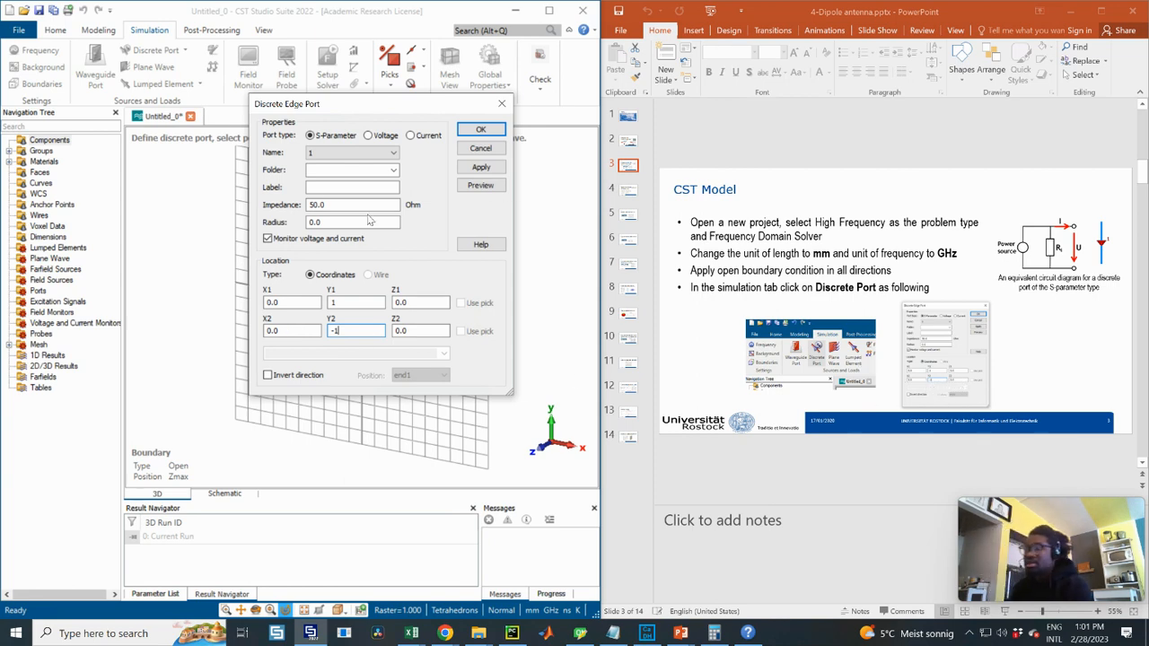
{"action": "left_click", "coordinate": [913, 333]}
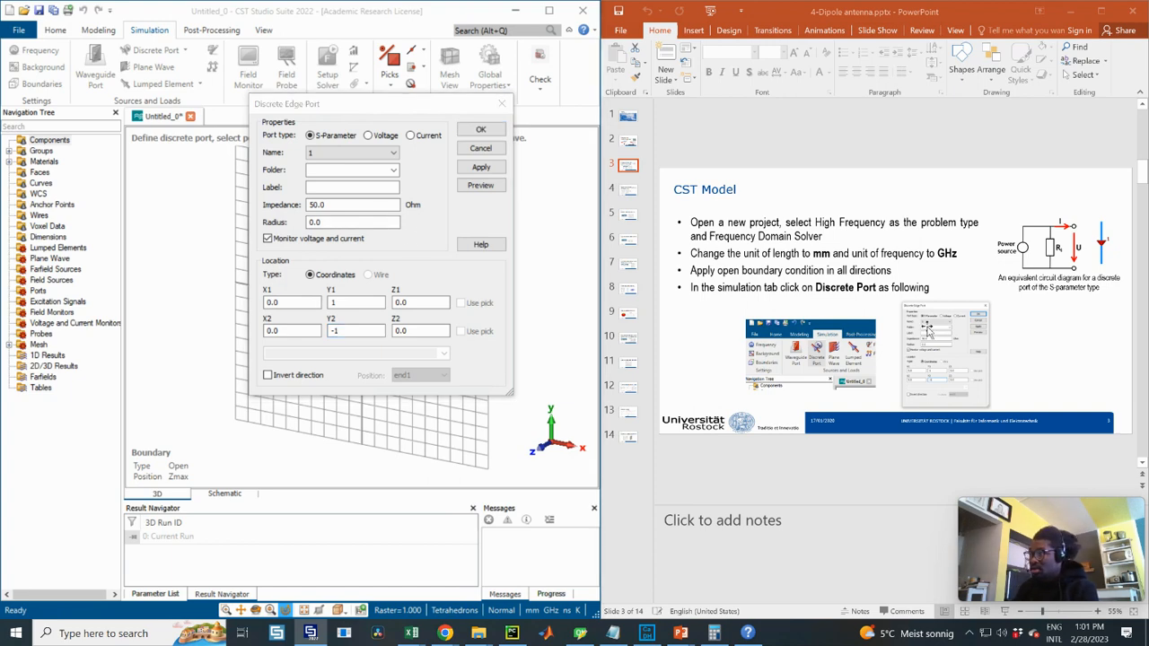
{"action": "left_click", "coordinate": [925, 341]}
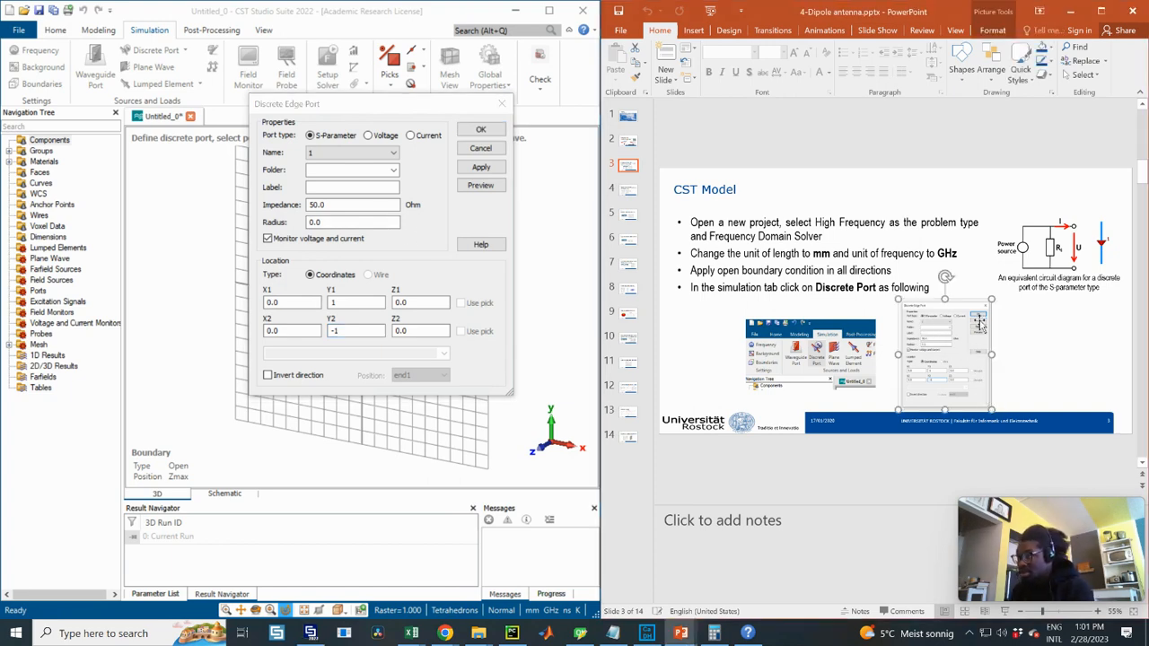
{"action": "left_click_drag", "start_coordinate": [995, 291], "coordinate": [1011, 277], "text": "ctrl"}
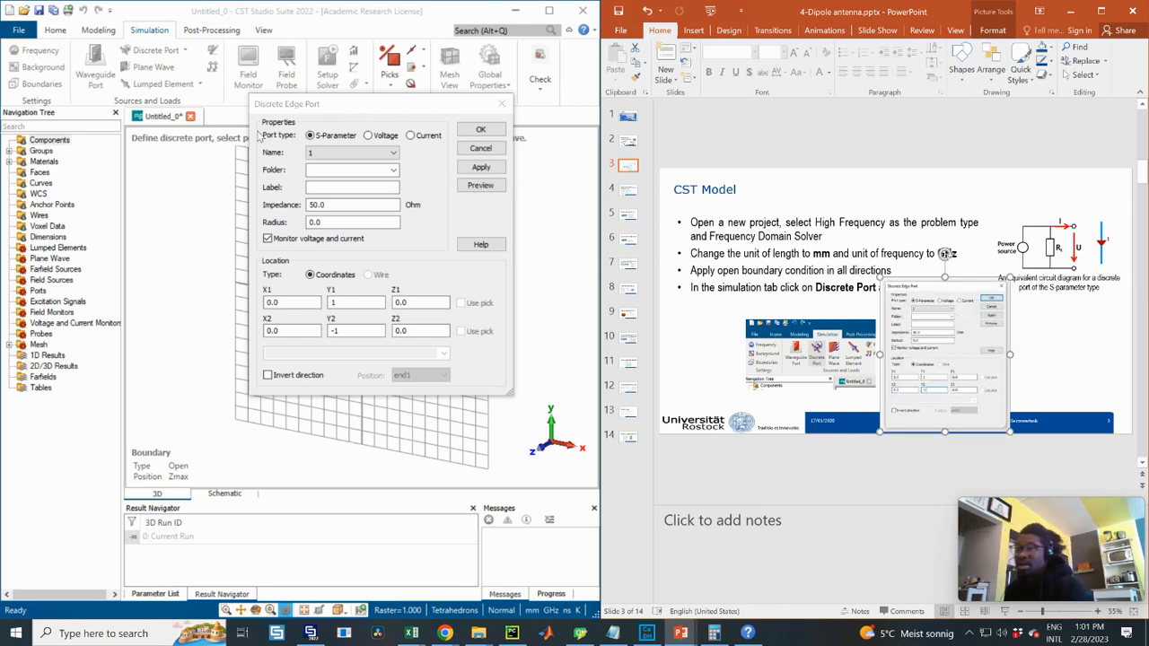
- Preview the port on the grid and create 50 Ohm port 1
{"action": "left_click", "coordinate": [480, 121]}
{"action": "left_click_drag", "start_coordinate": [478, 106], "coordinate": [742, 142]}
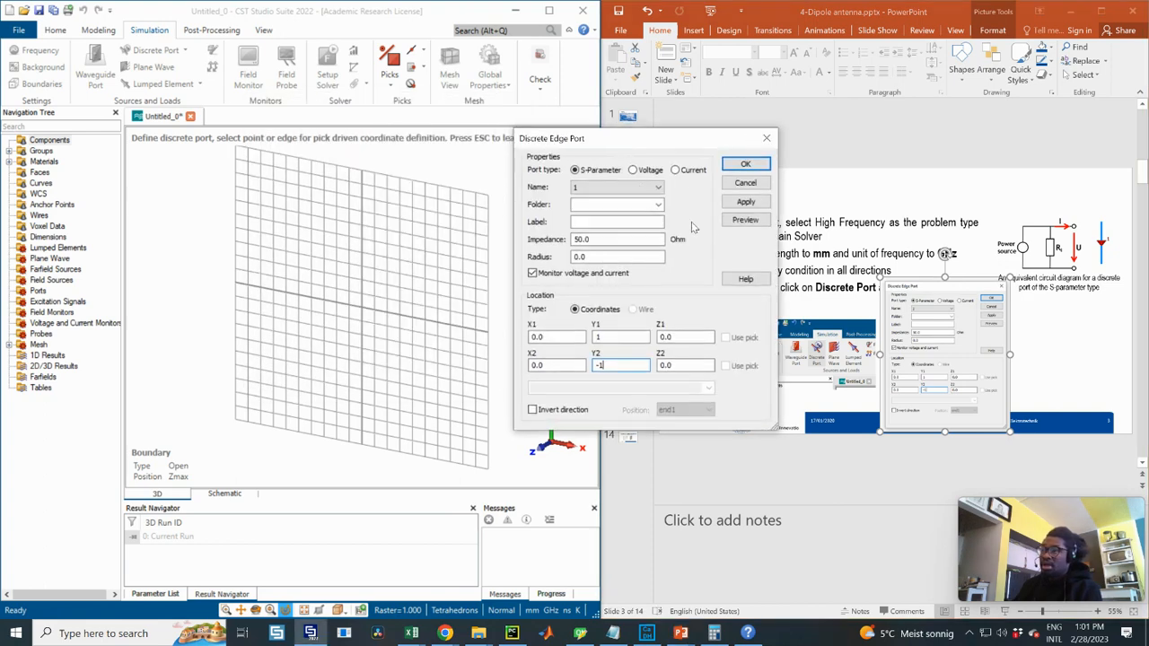
{"action": "left_click", "coordinate": [745, 220]}
{"action": "scroll", "coordinate": [372, 297], "scroll_direction": "up", "scroll_amount": 5}
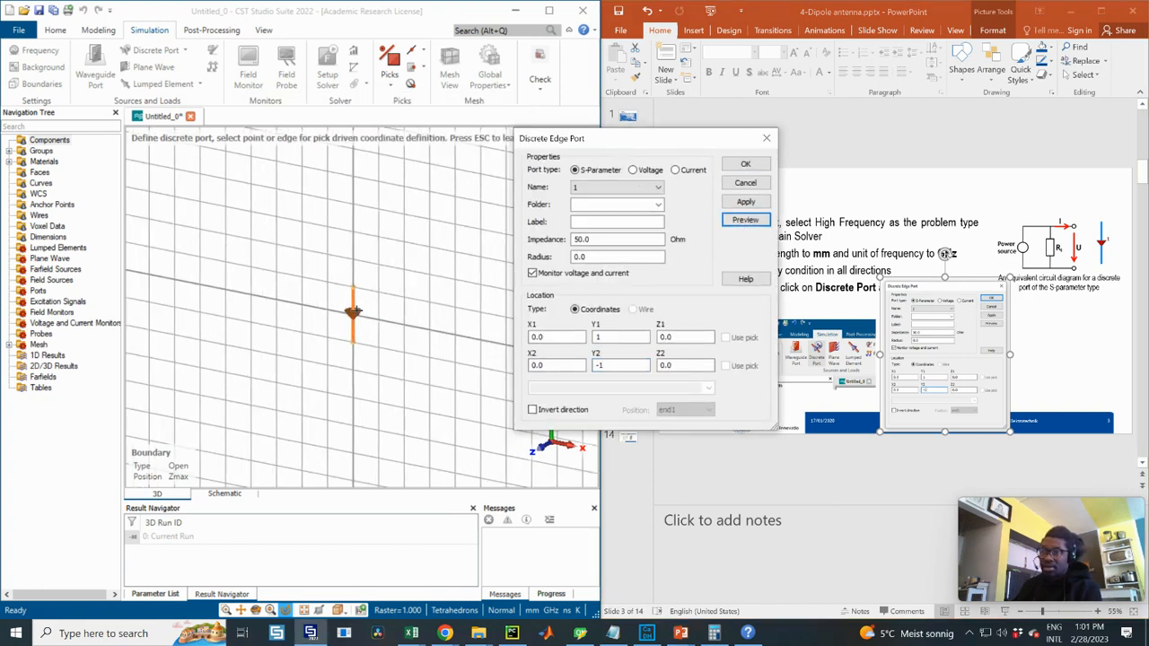
{"action": "scroll", "coordinate": [370, 289], "scroll_direction": "down", "scroll_amount": 3}
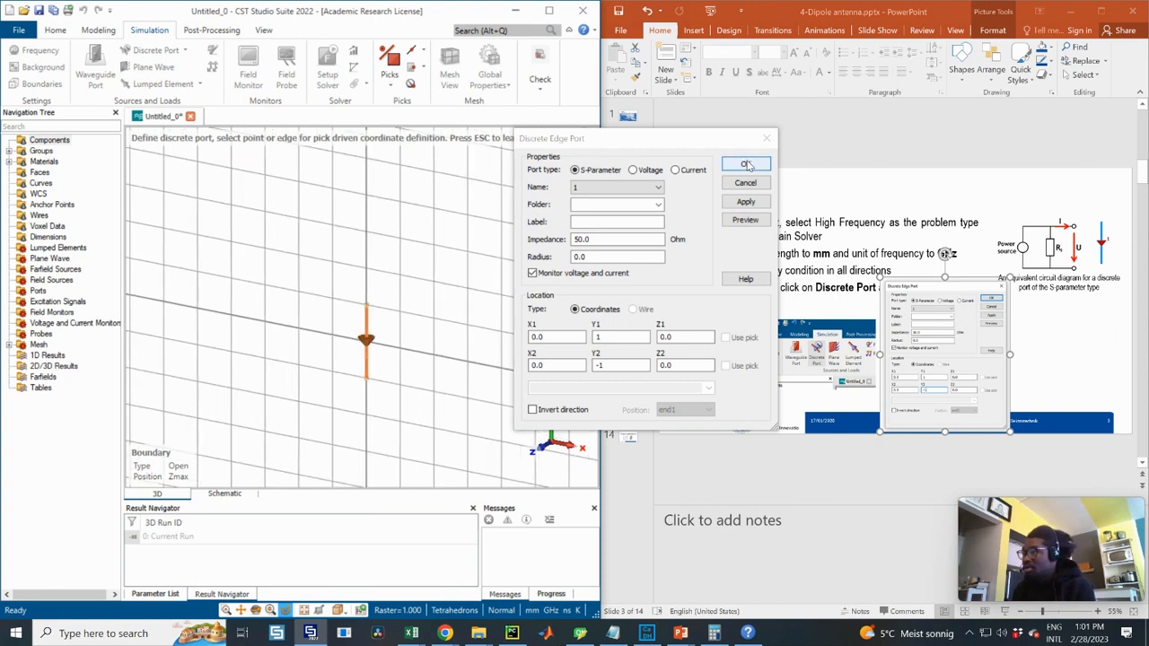
{"action": "left_click", "coordinate": [744, 165]}
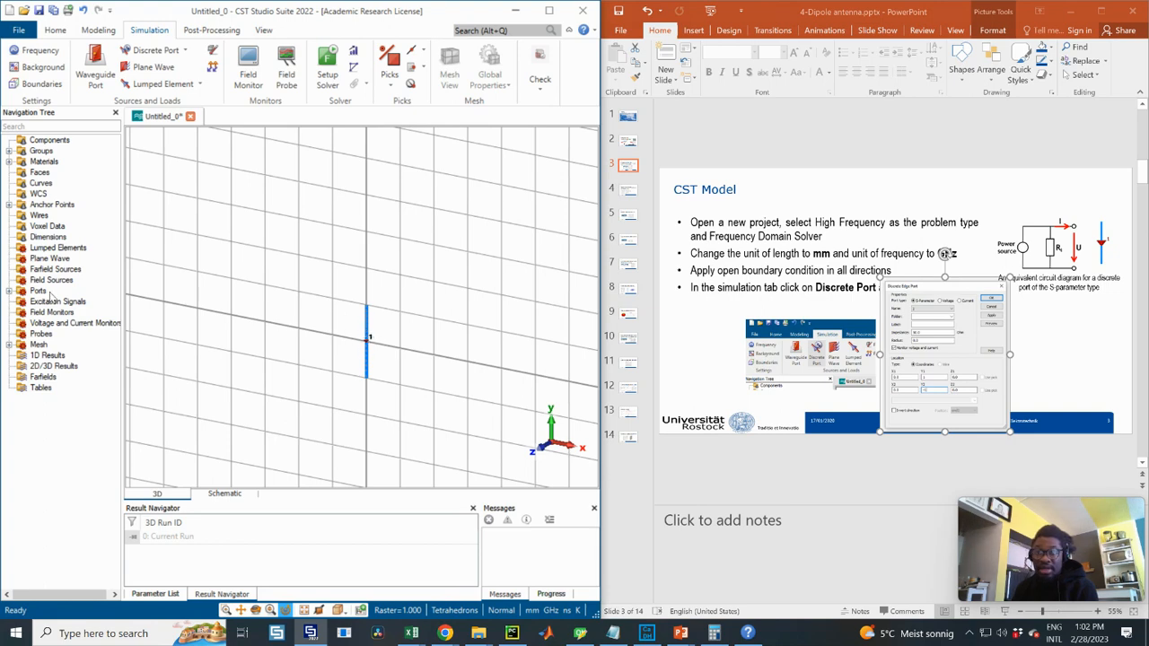
{"action": "left_click", "coordinate": [8, 291]}
{"action": "double_click", "coordinate": [54, 303]}
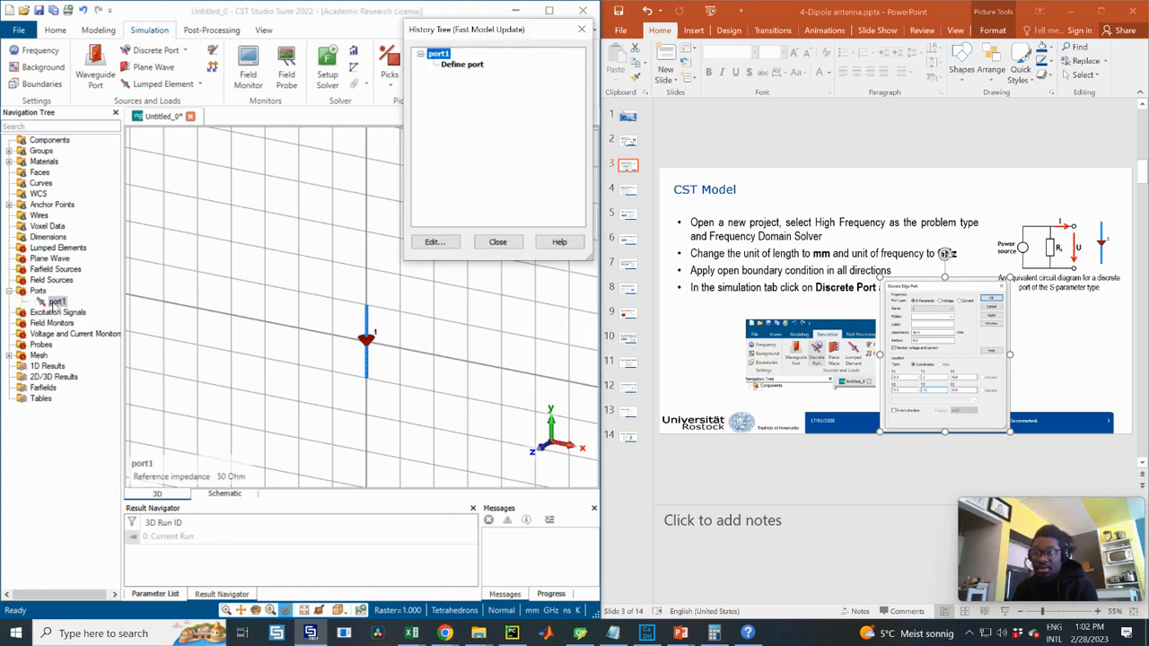
{"action": "double_click", "coordinate": [456, 70]}
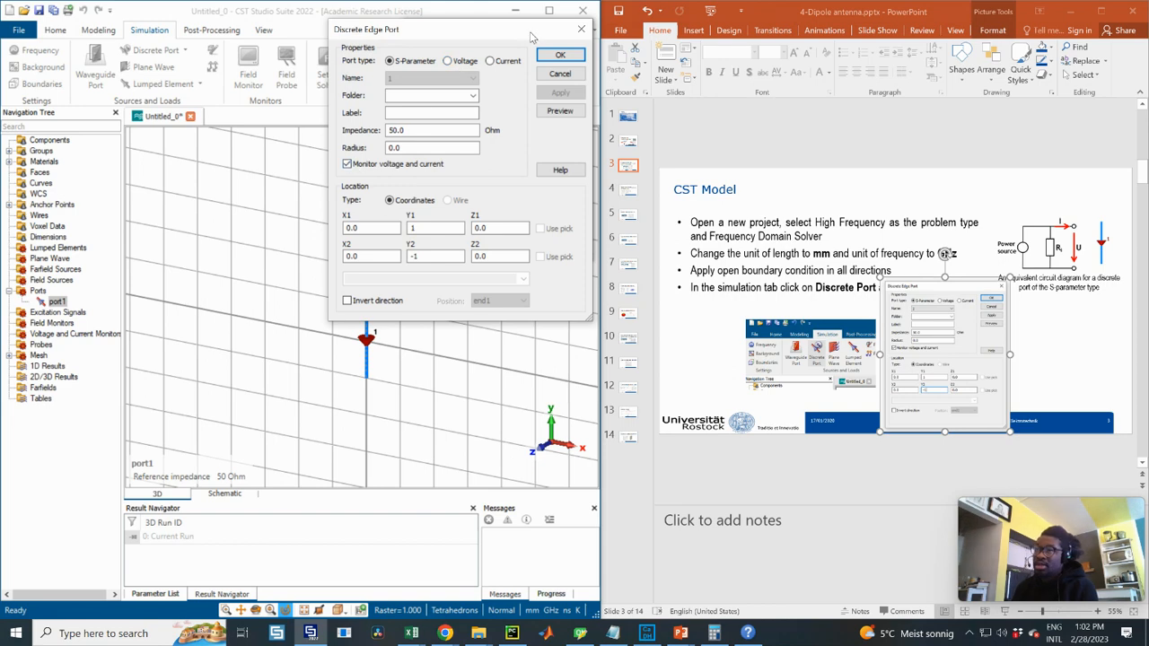
{"action": "left_click_drag", "start_coordinate": [529, 36], "coordinate": [513, 130]}
{"action": "left_click", "coordinate": [544, 151]}
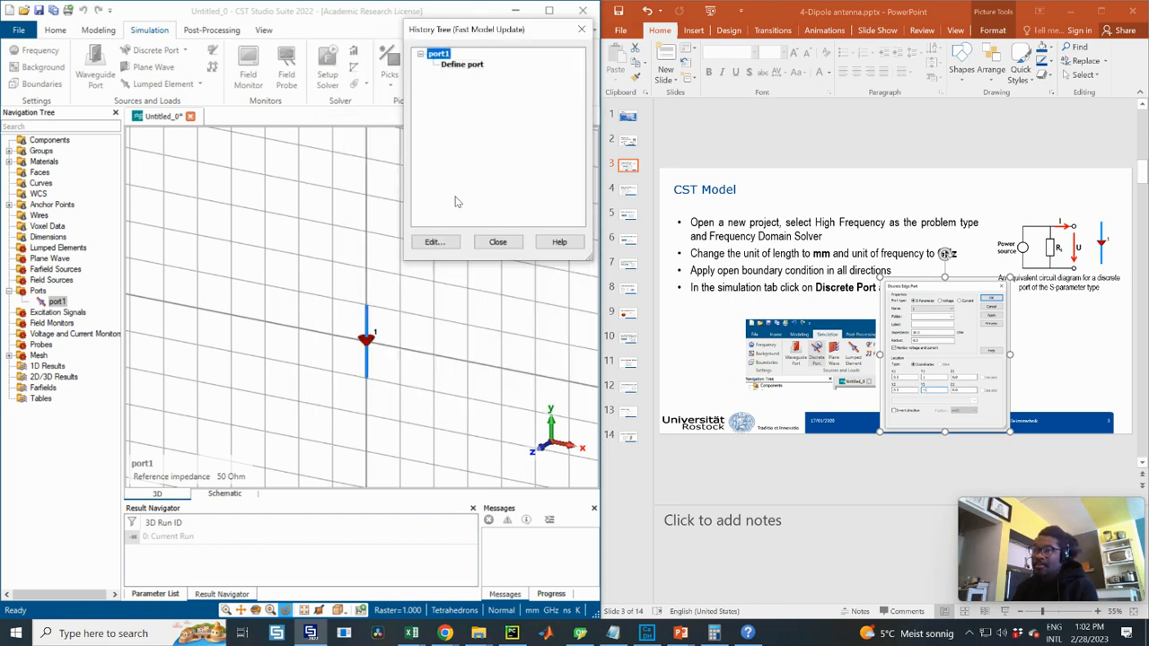
{"action": "left_click", "coordinate": [499, 243]}
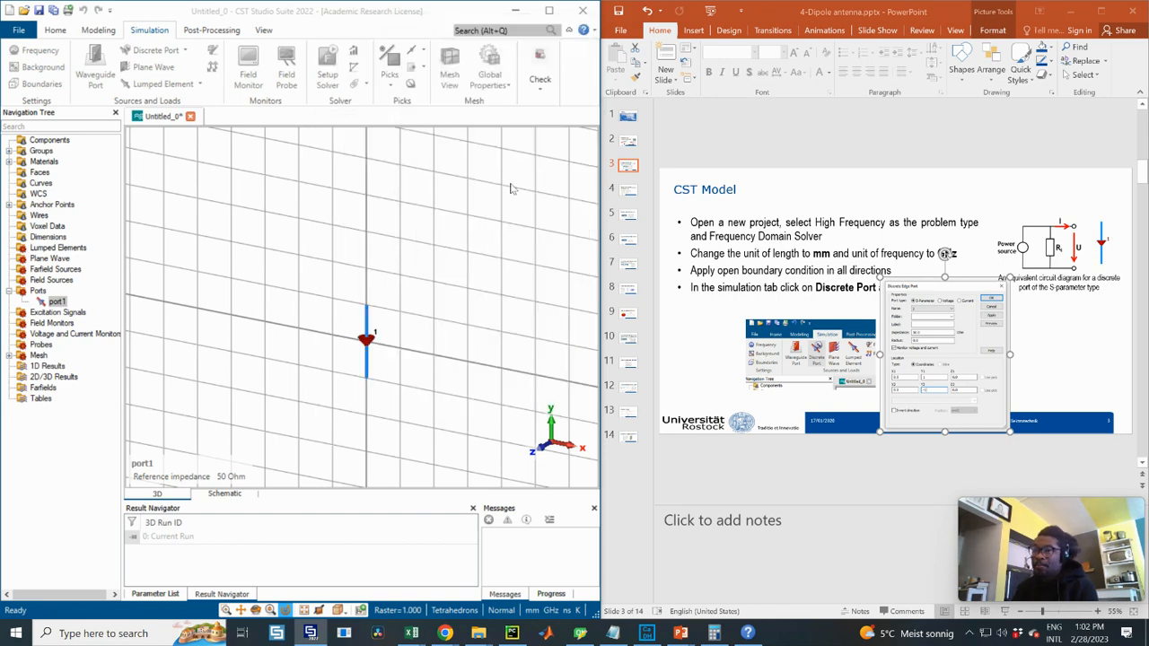
{"action": "double_click", "coordinate": [52, 303]}
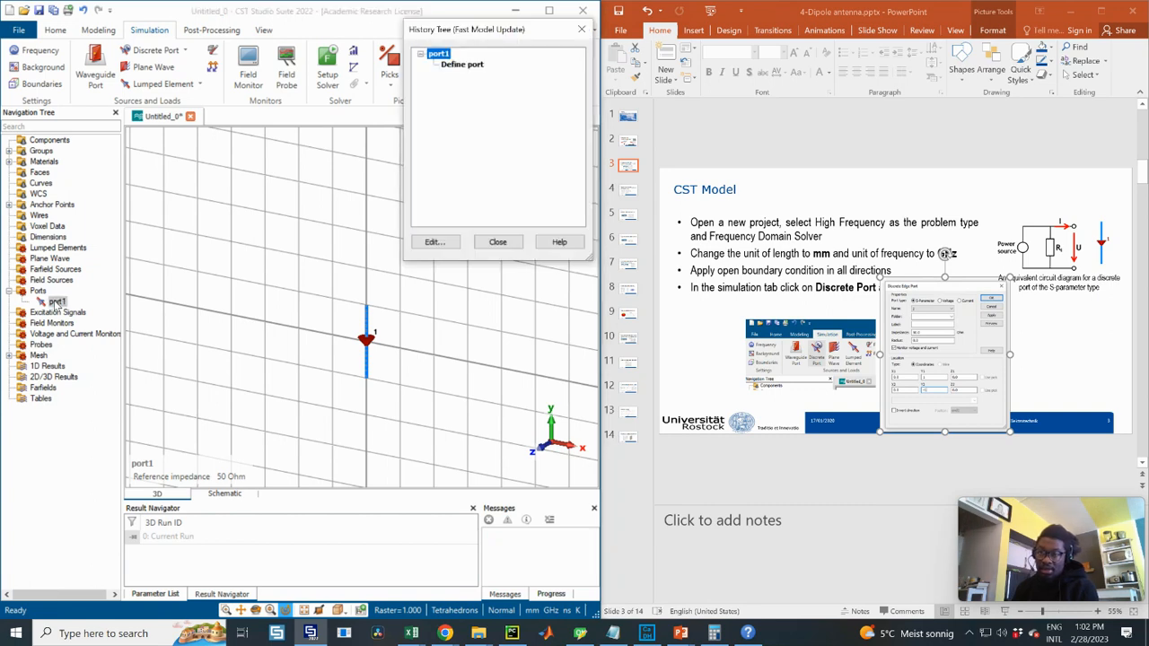
{"action": "left_click", "coordinate": [464, 66]}
{"action": "double_click", "coordinate": [464, 66]}
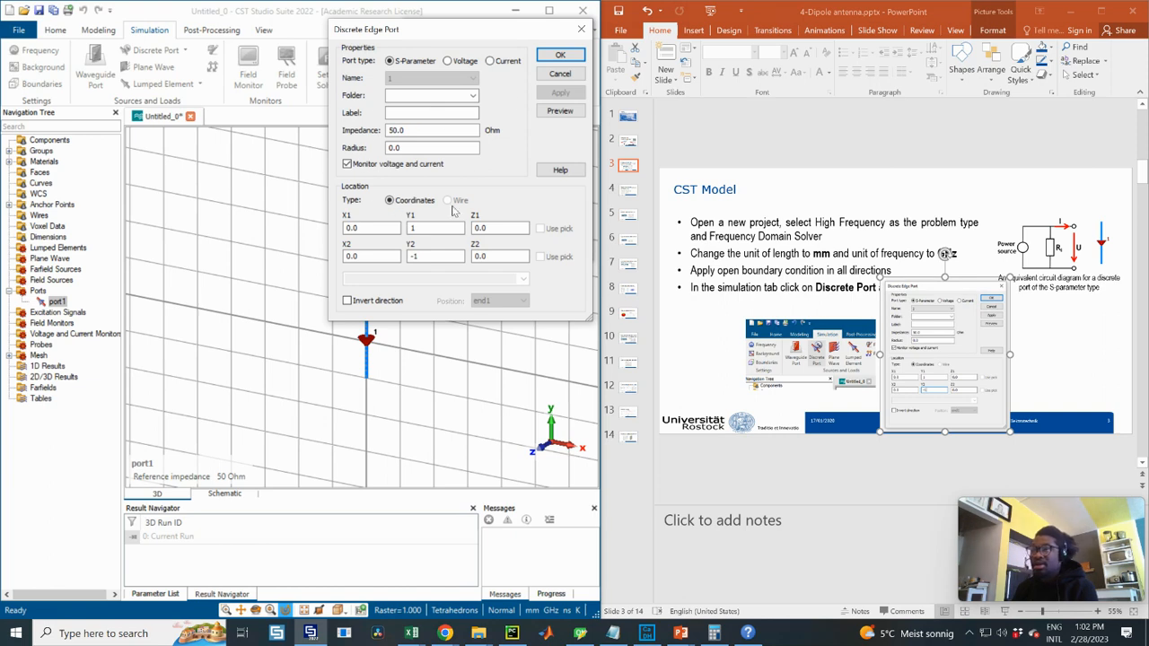
{"action": "left_click", "coordinate": [561, 57]}
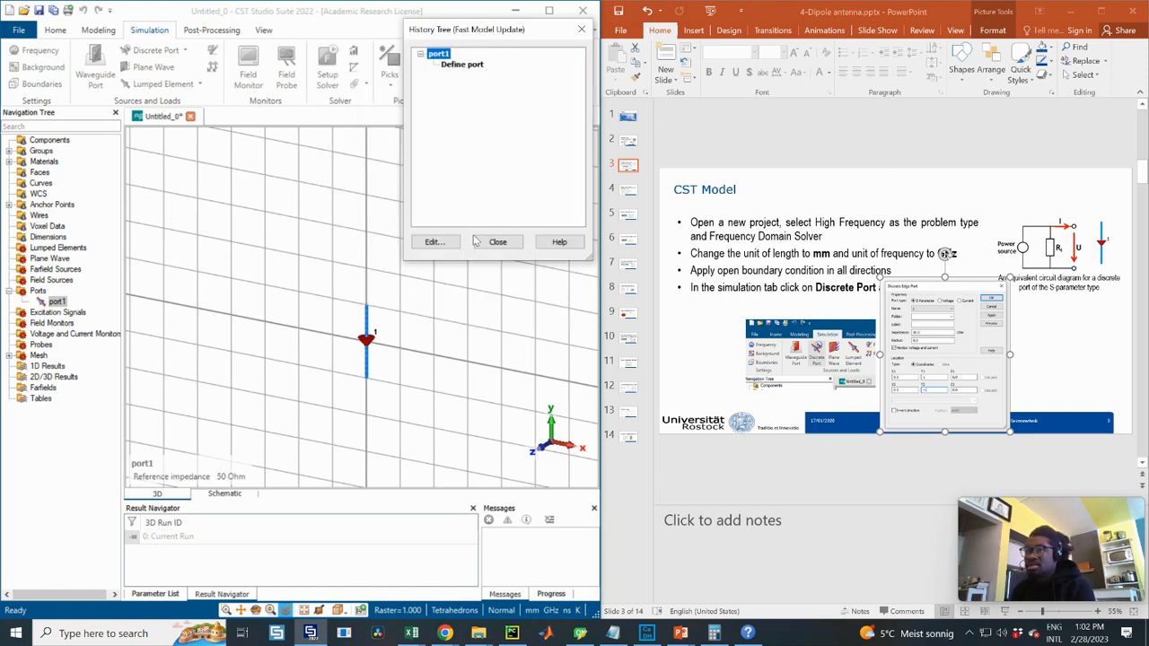
{"action": "left_click", "coordinate": [495, 242]}
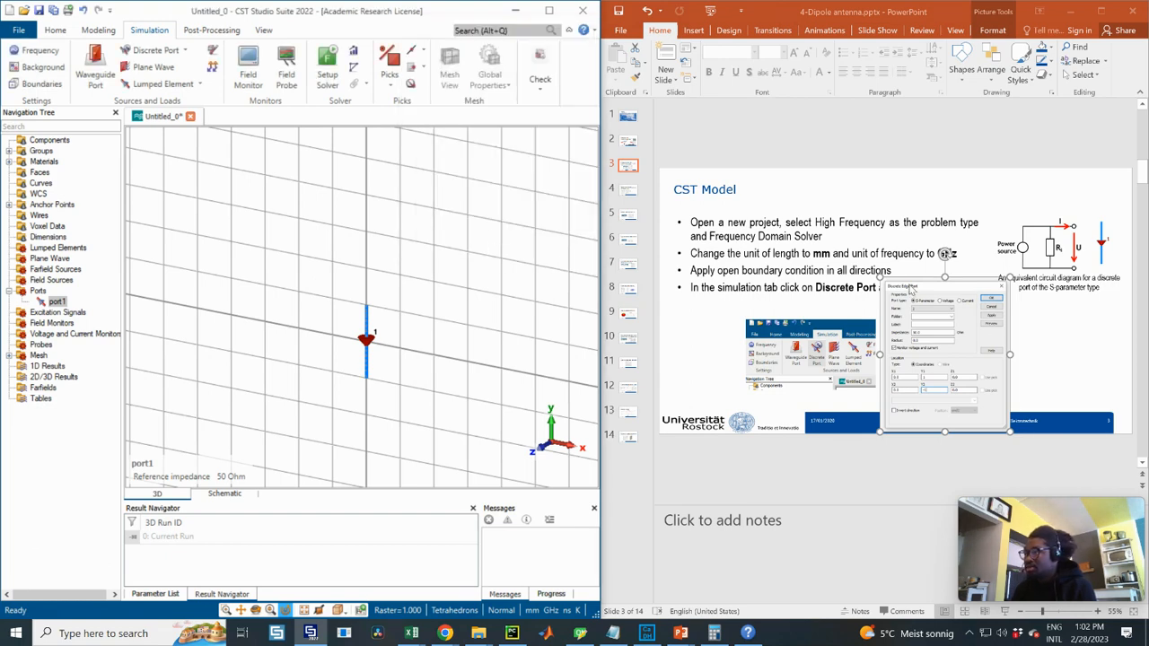
{"action": "left_click", "coordinate": [628, 192]}
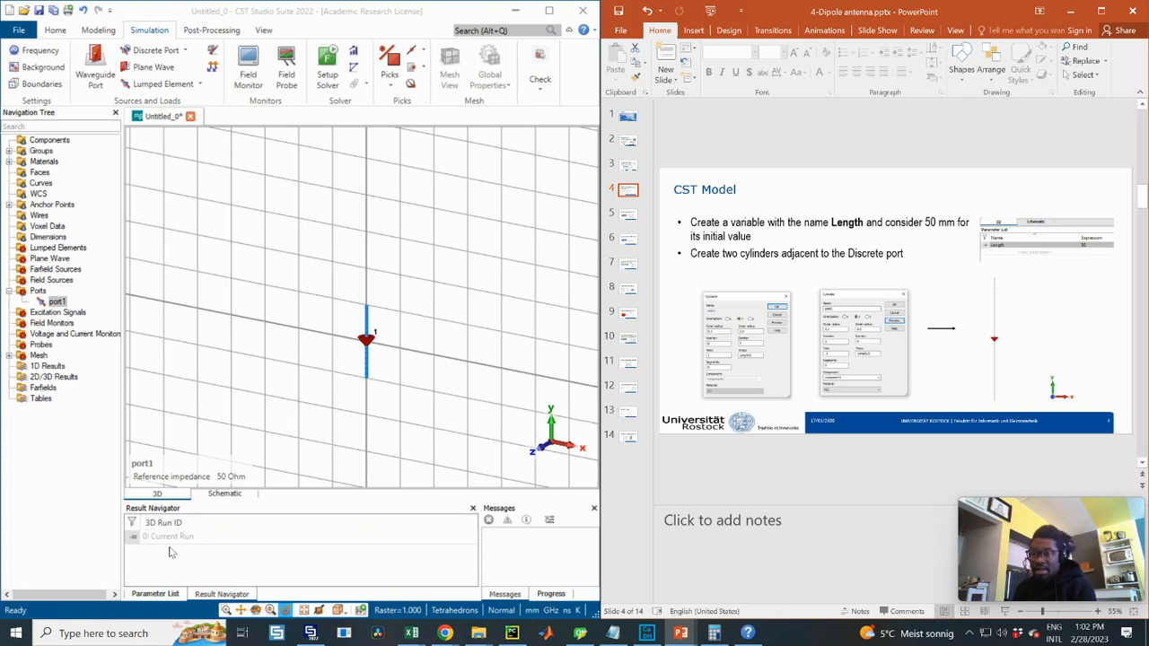
- Add a parameter named Length with value 50 in the Parameter List
{"action": "left_click", "coordinate": [154, 509]}
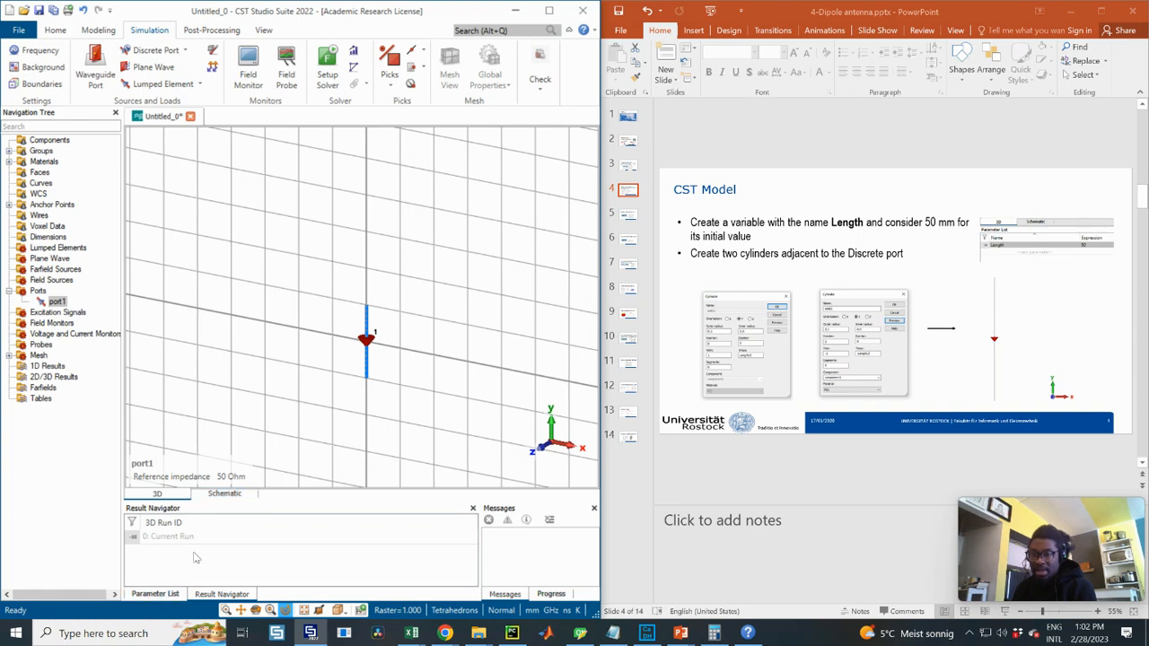
{"action": "left_click", "coordinate": [162, 593]}
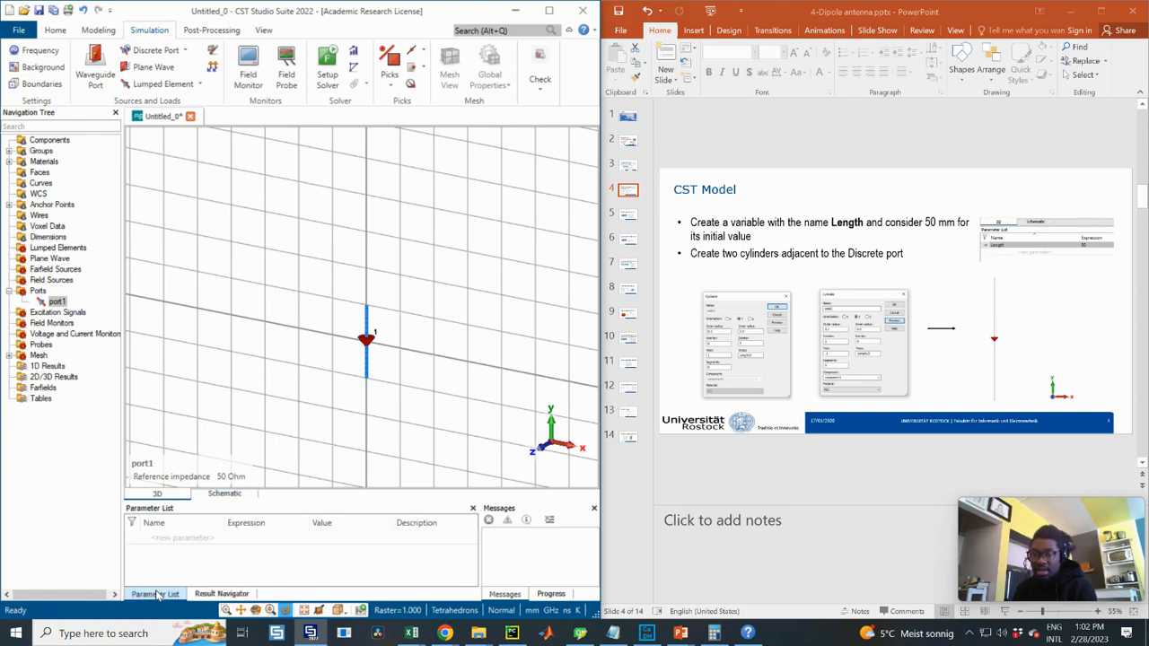
{"action": "left_click", "coordinate": [183, 538]}
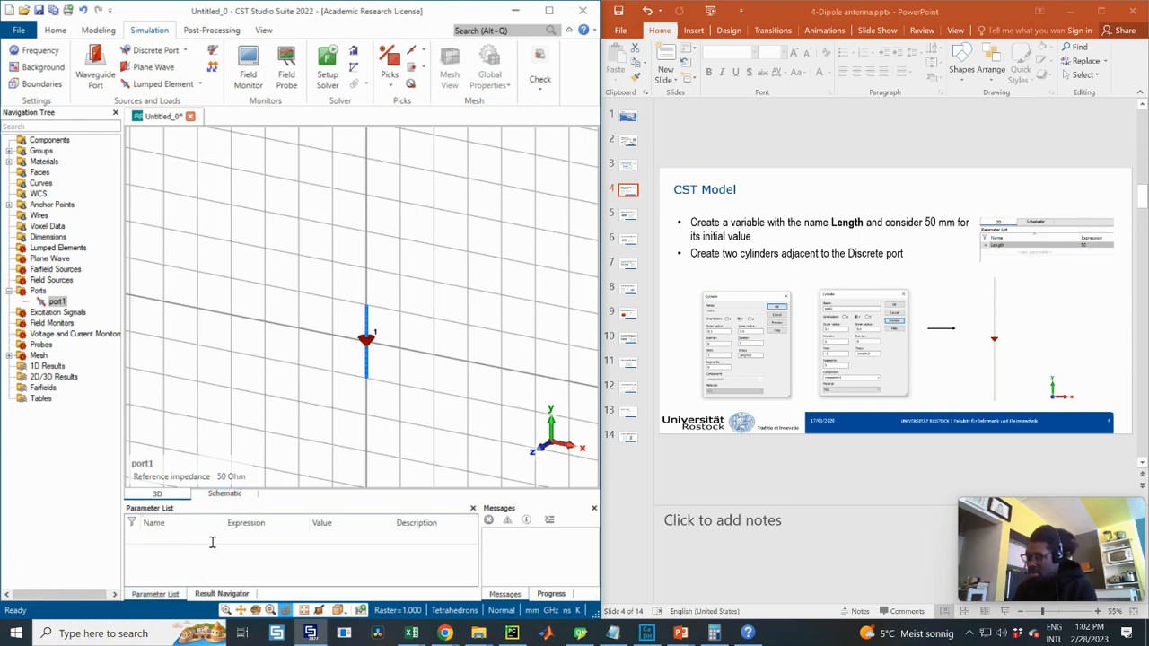
{"action": "type", "text": "Length"}
{"action": "key", "text": "Tab"}
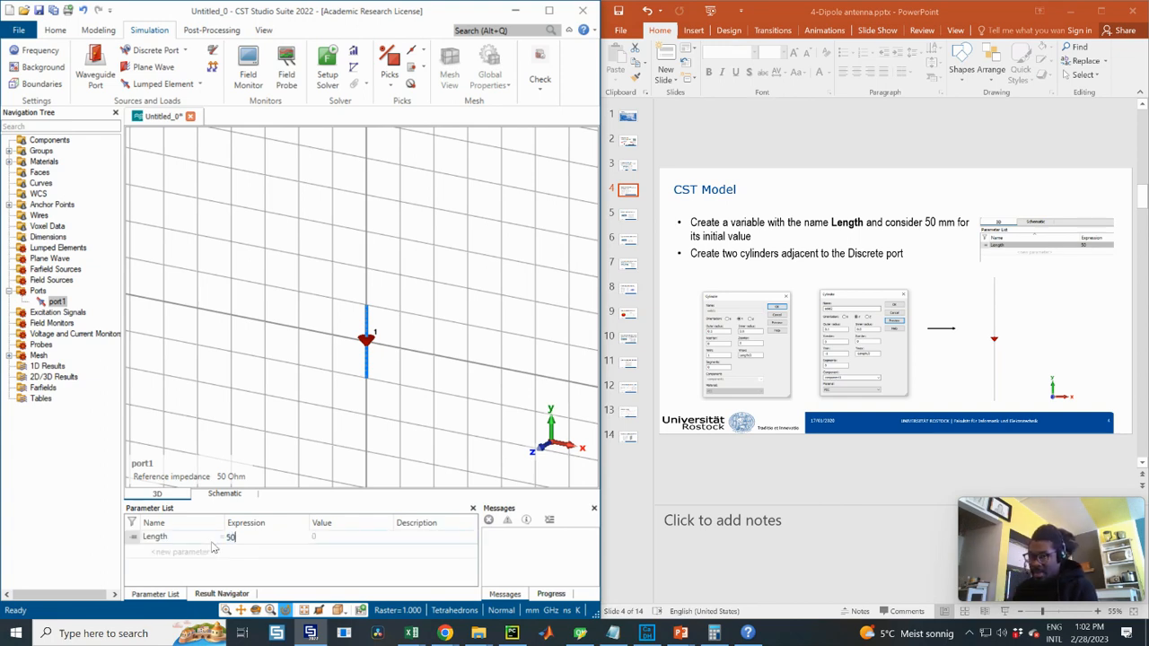
{"action": "left_click", "coordinate": [377, 552]}
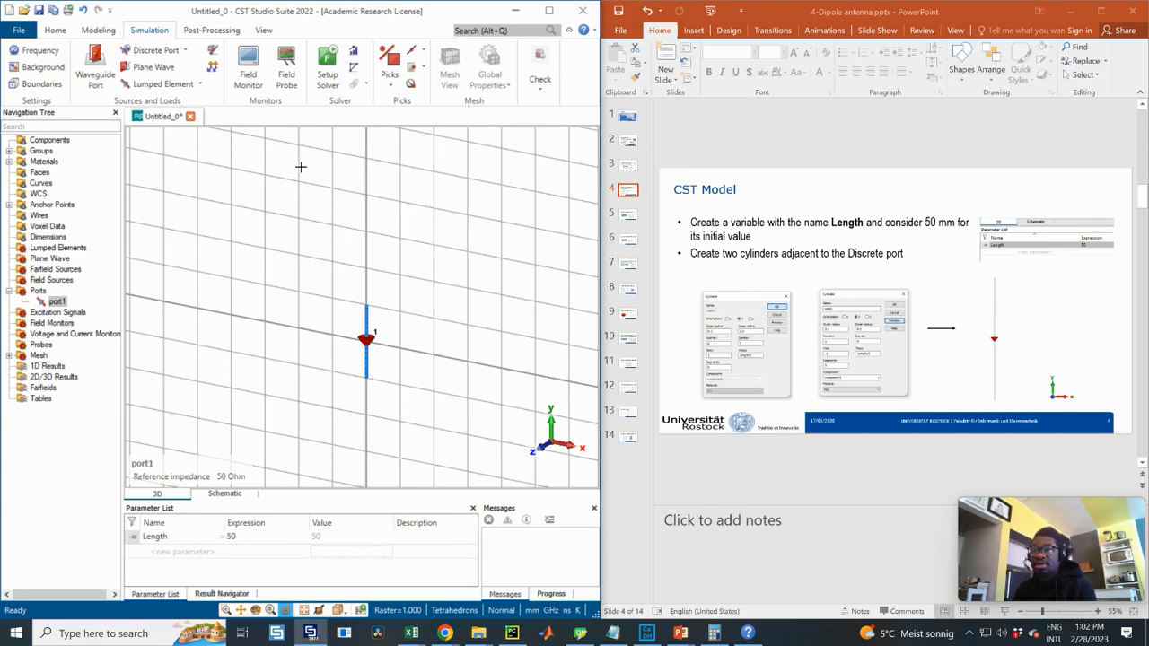
- Enlarge and reposition the two cylinder dialog pictures on the slide
{"action": "left_click", "coordinate": [781, 354]}
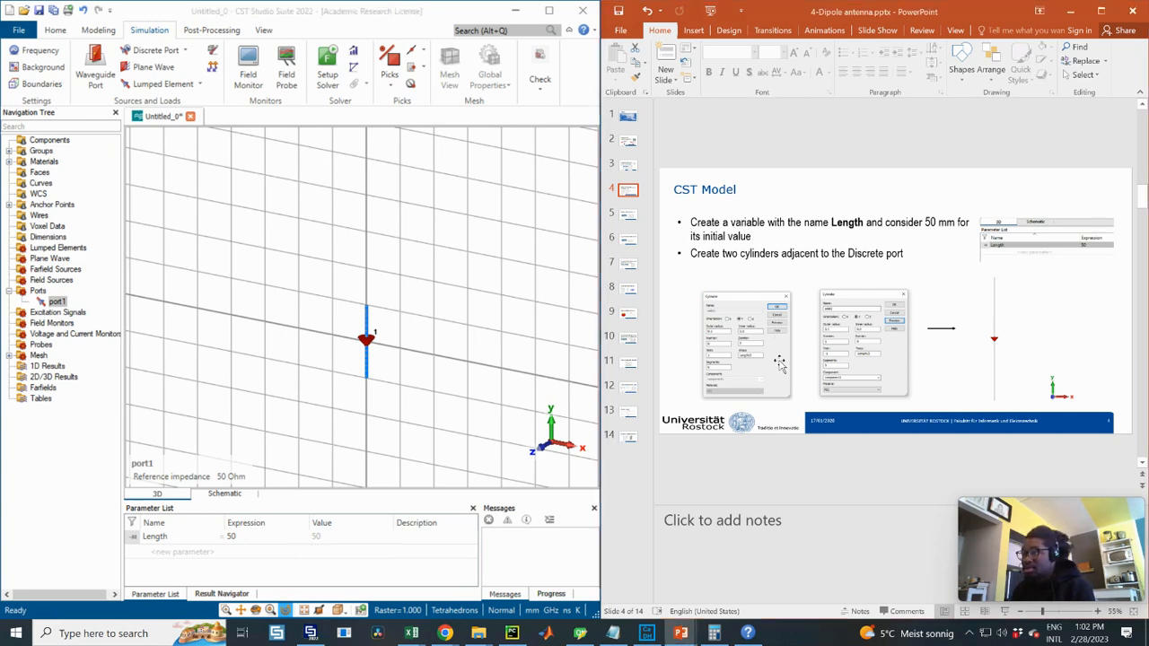
{"action": "left_click", "coordinate": [780, 361]}
{"action": "left_click_drag", "start_coordinate": [795, 289], "coordinate": [822, 271], "text": "ctrl"}
{"action": "left_click", "coordinate": [864, 304]}
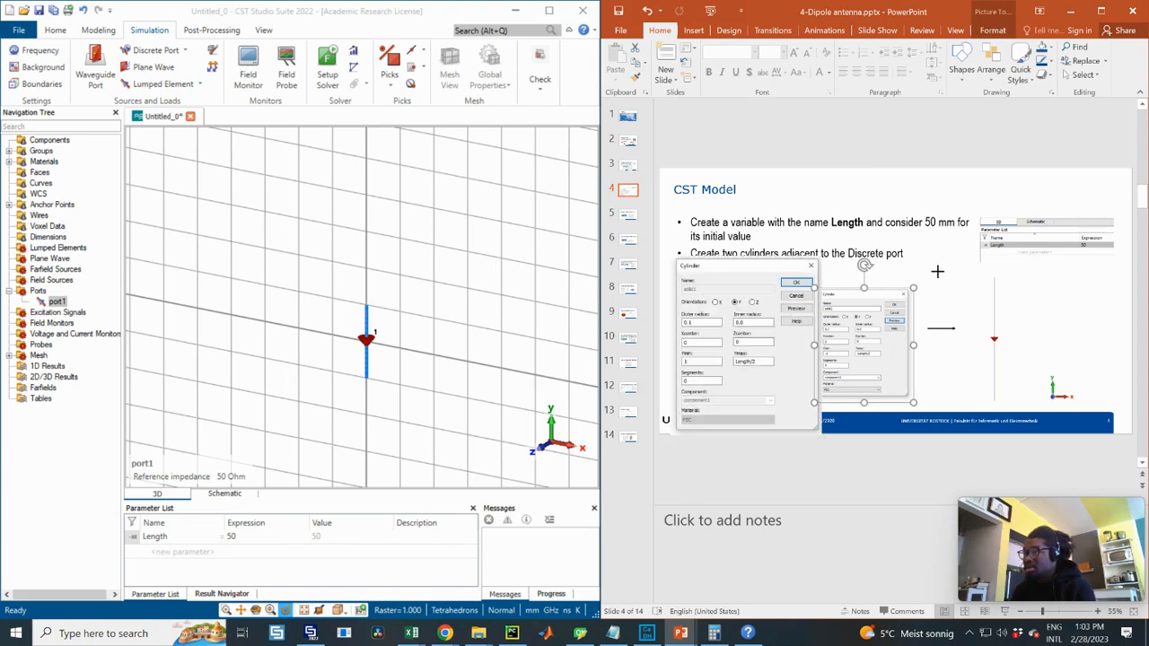
{"action": "left_click_drag", "start_coordinate": [937, 272], "coordinate": [960, 237], "text": "ctrl"}
{"action": "left_click_drag", "start_coordinate": [888, 297], "coordinate": [987, 263]}
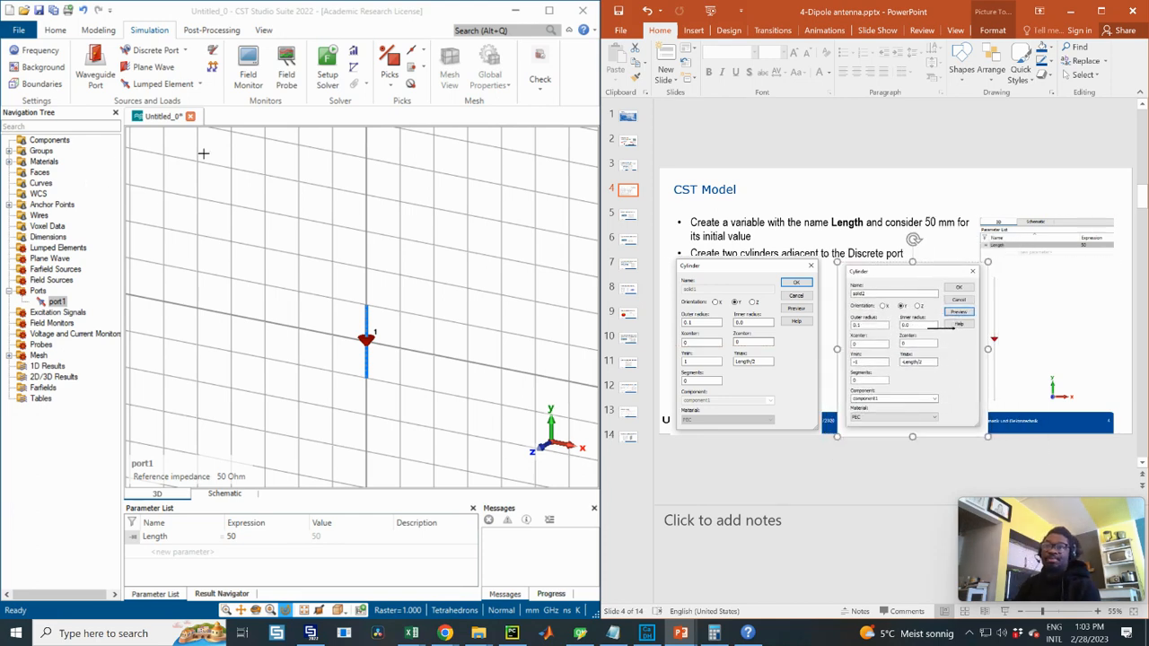
{"action": "left_click", "coordinate": [252, 253]}
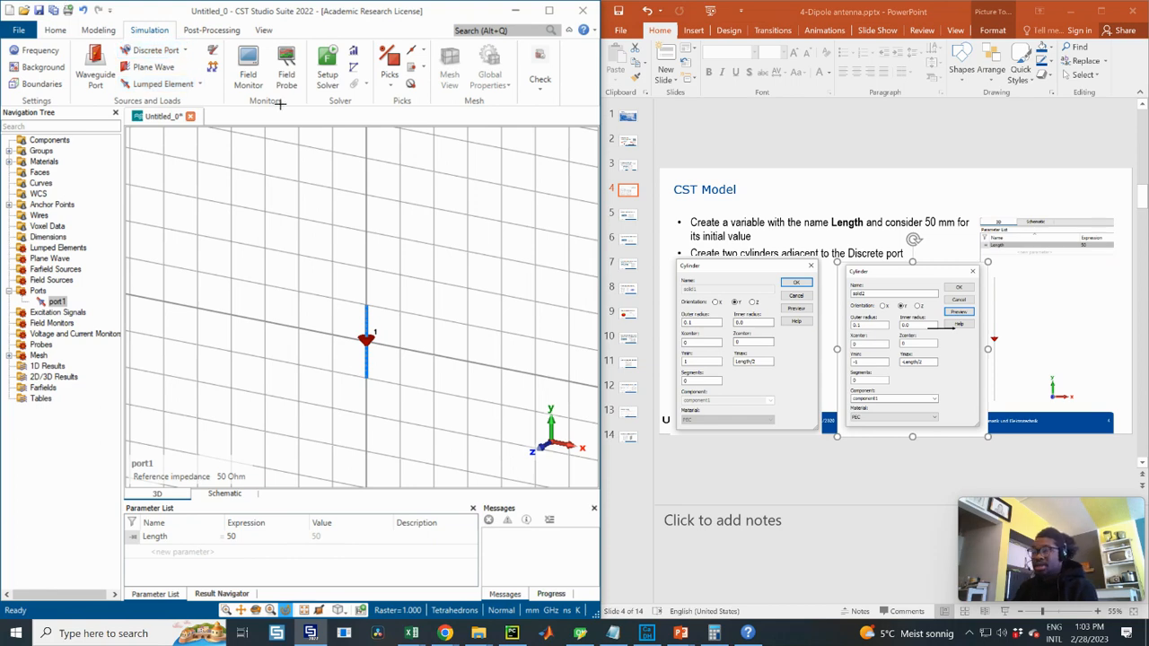
{"action": "left_click", "coordinate": [97, 32]}
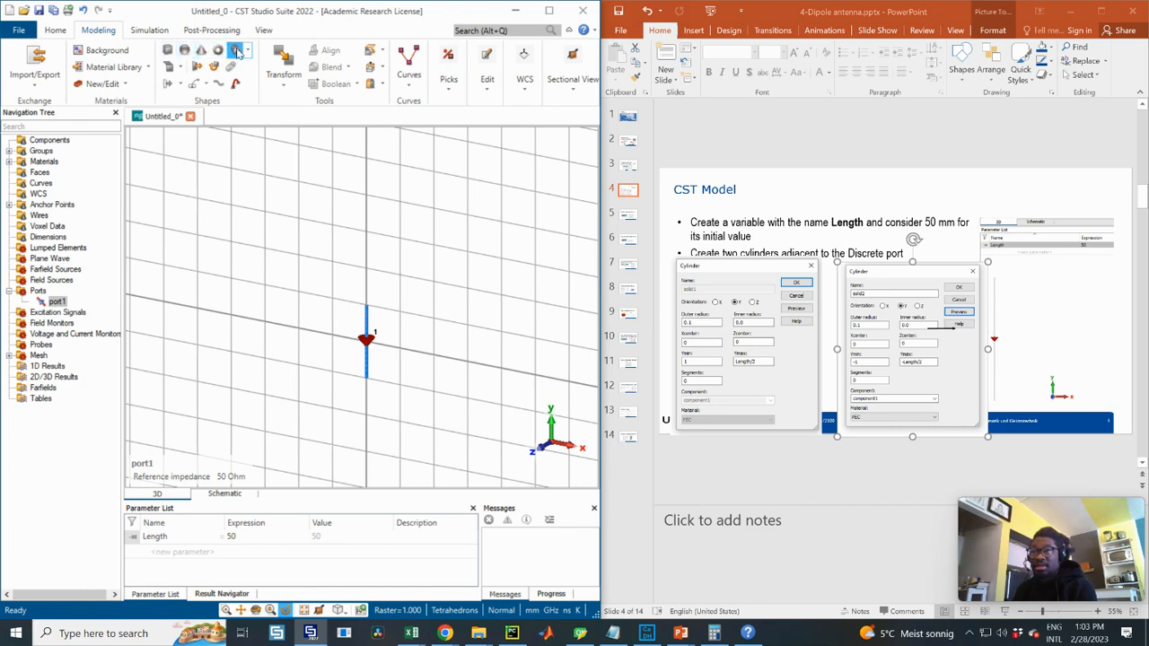
- Start a cylinder and enter outer radius 0.1, Ymax Length/2 and Ymin 1
{"action": "left_click", "coordinate": [236, 51]}
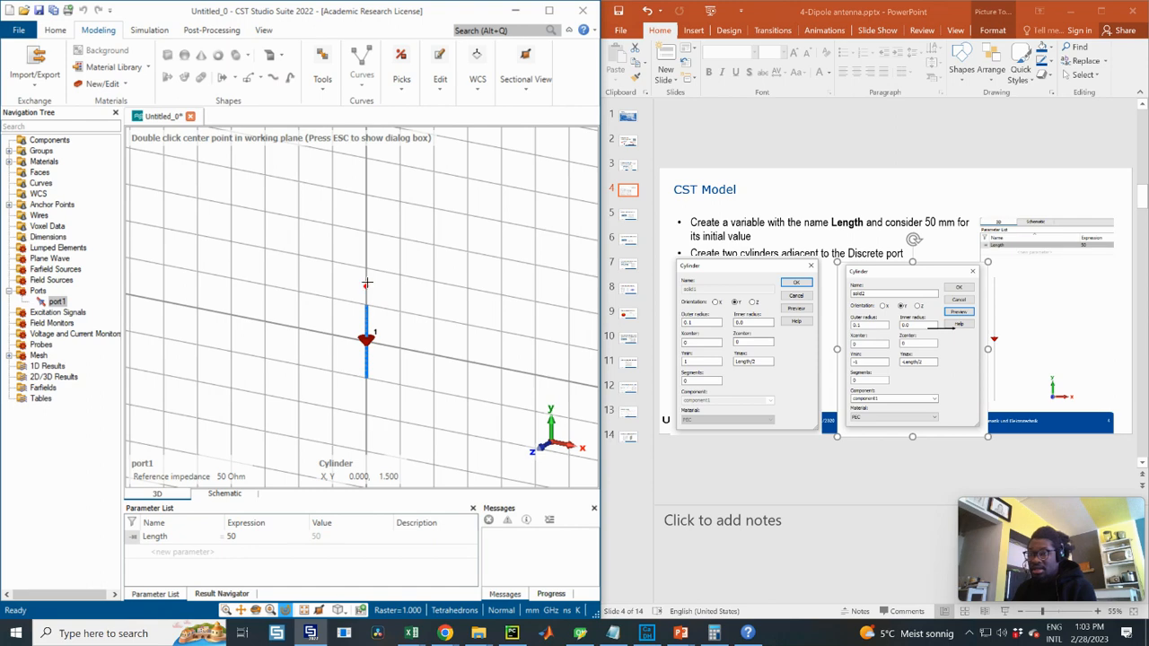
{"action": "key", "text": "Escape"}
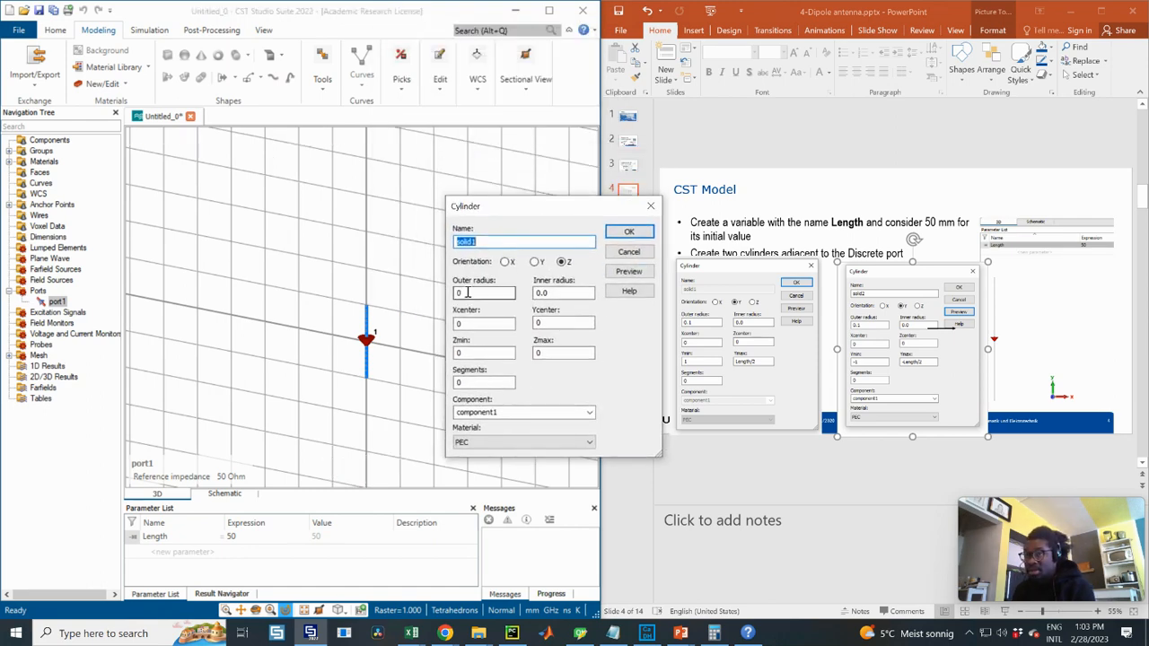
{"action": "double_click", "coordinate": [467, 292]}
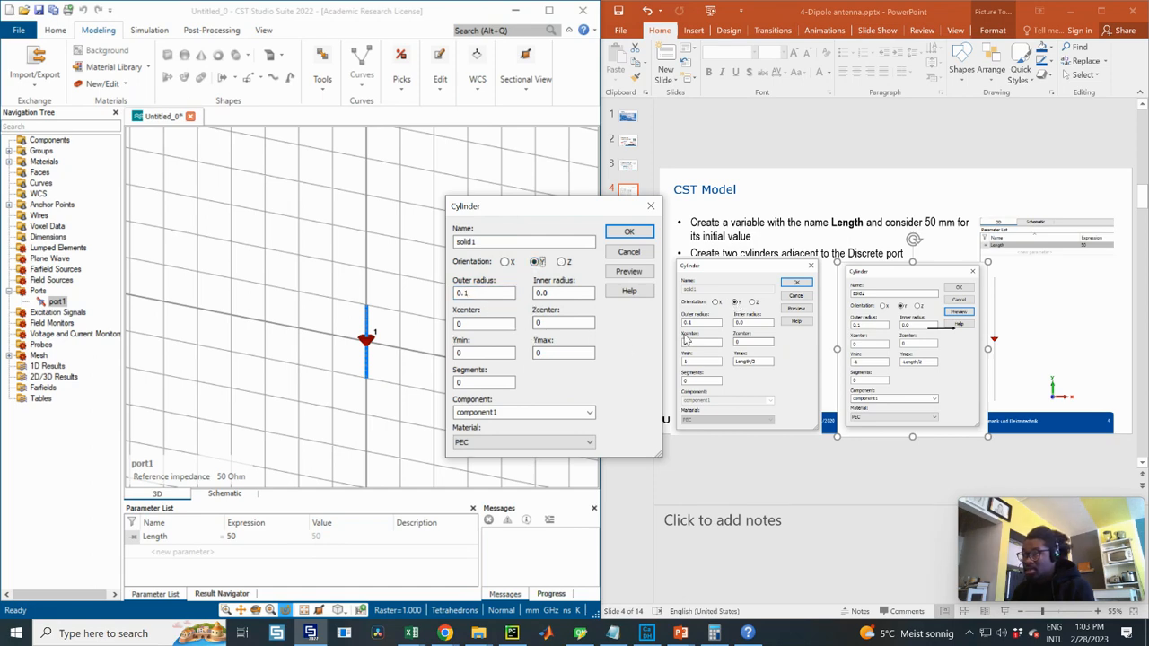
{"action": "left_click_drag", "start_coordinate": [561, 353], "coordinate": [518, 352]}
{"action": "type", "text": "Length/2"}
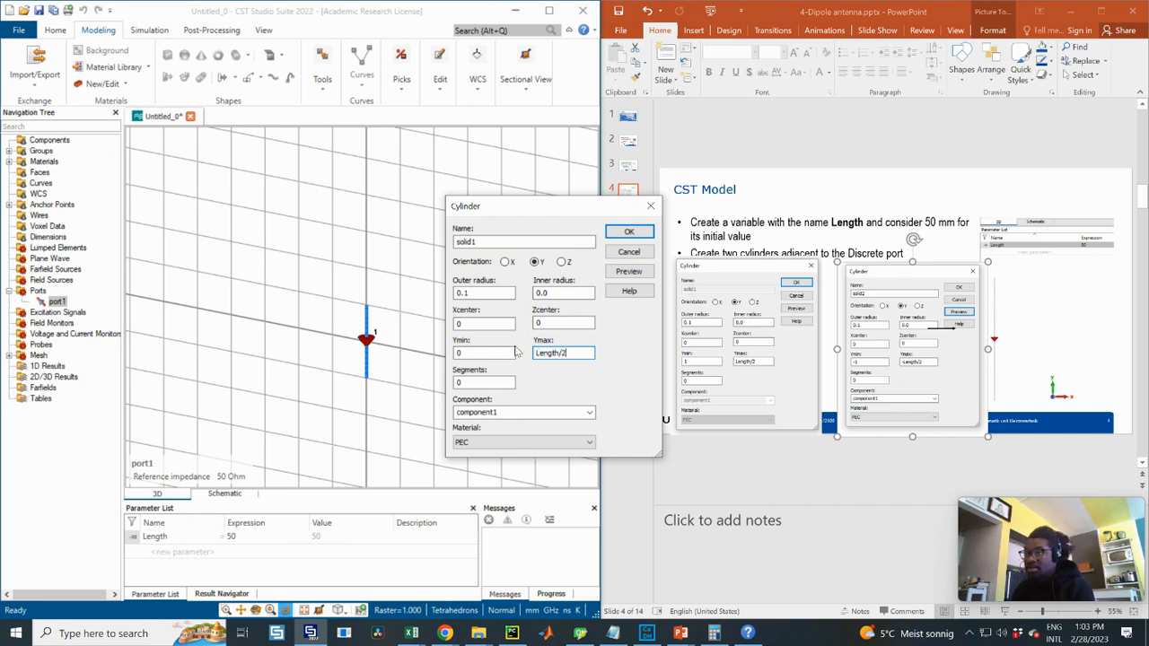
{"action": "left_click_drag", "start_coordinate": [490, 355], "coordinate": [434, 353]}
{"action": "type", "text": "1"}
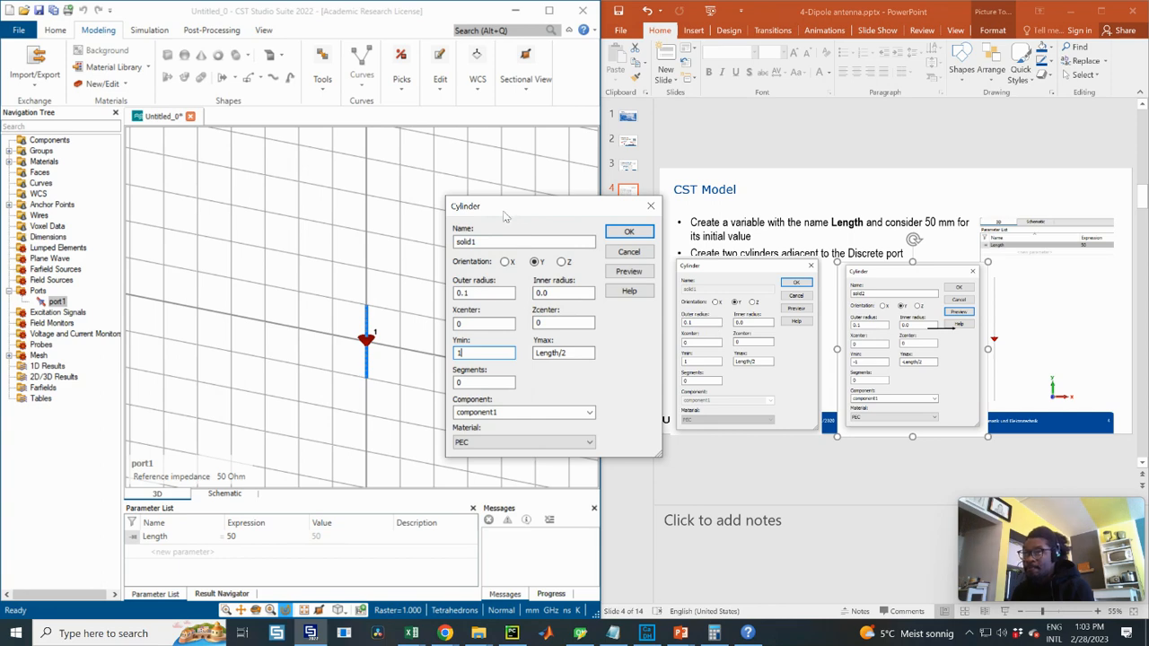
- Preview the cylinder, inspect it from an orbited view, and create solid1
{"action": "left_click_drag", "start_coordinate": [506, 216], "coordinate": [543, 216]}
{"action": "left_click", "coordinate": [666, 270]}
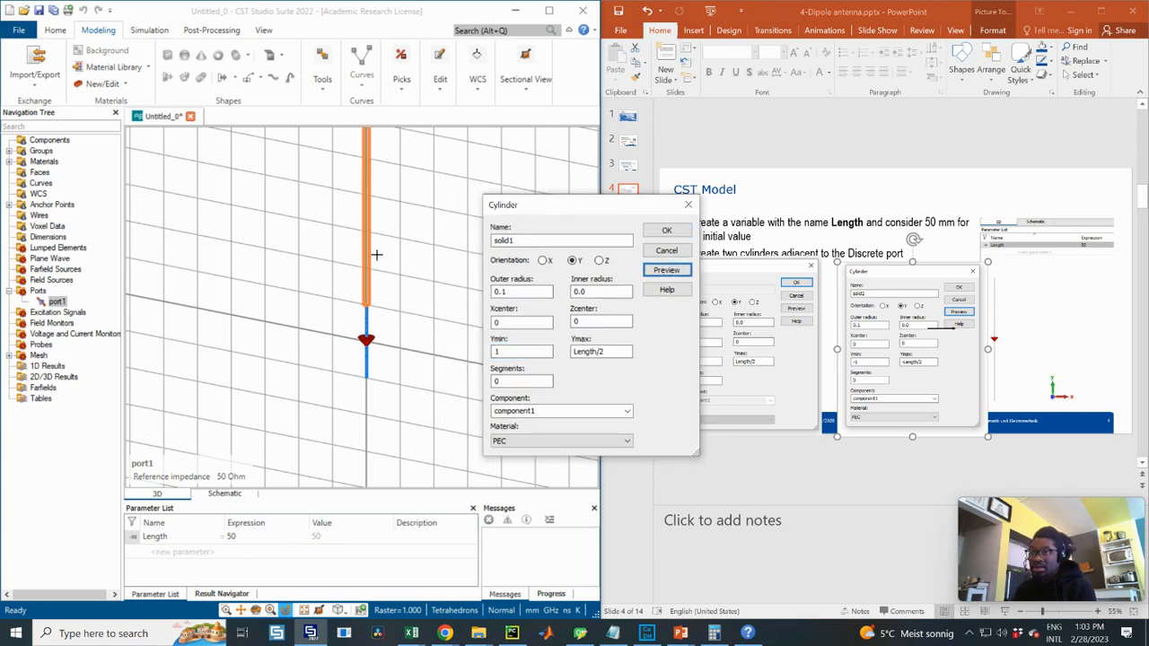
{"action": "left_click_drag", "start_coordinate": [375, 224], "coordinate": [398, 325]}
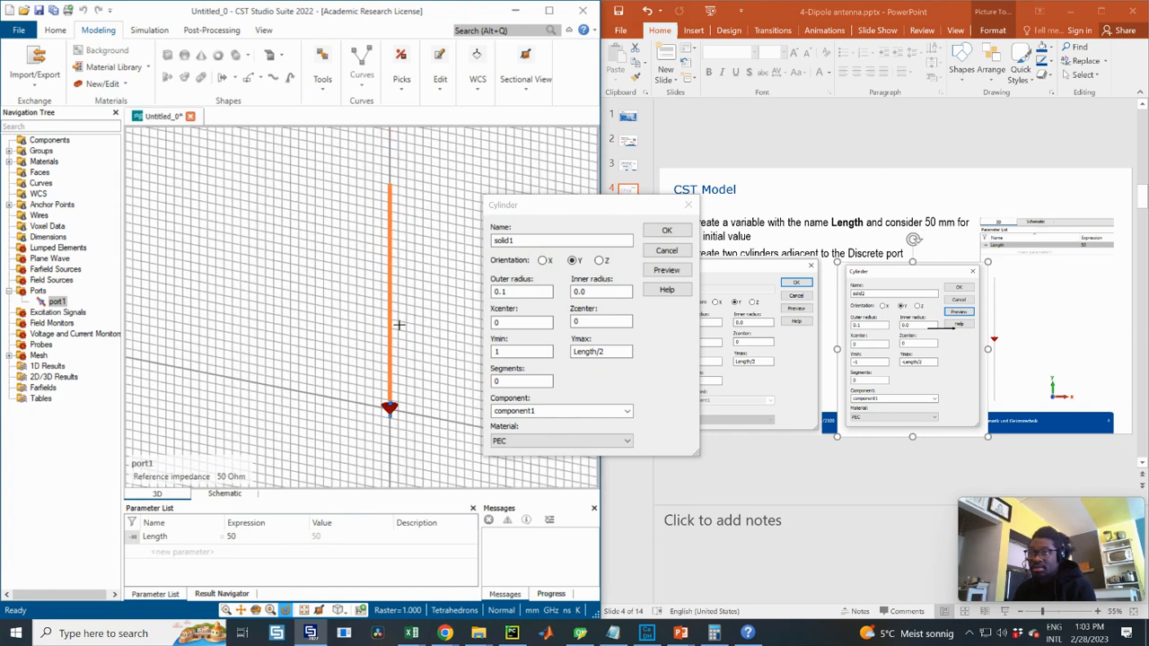
{"action": "left_click_drag", "start_coordinate": [519, 209], "coordinate": [381, 199]}
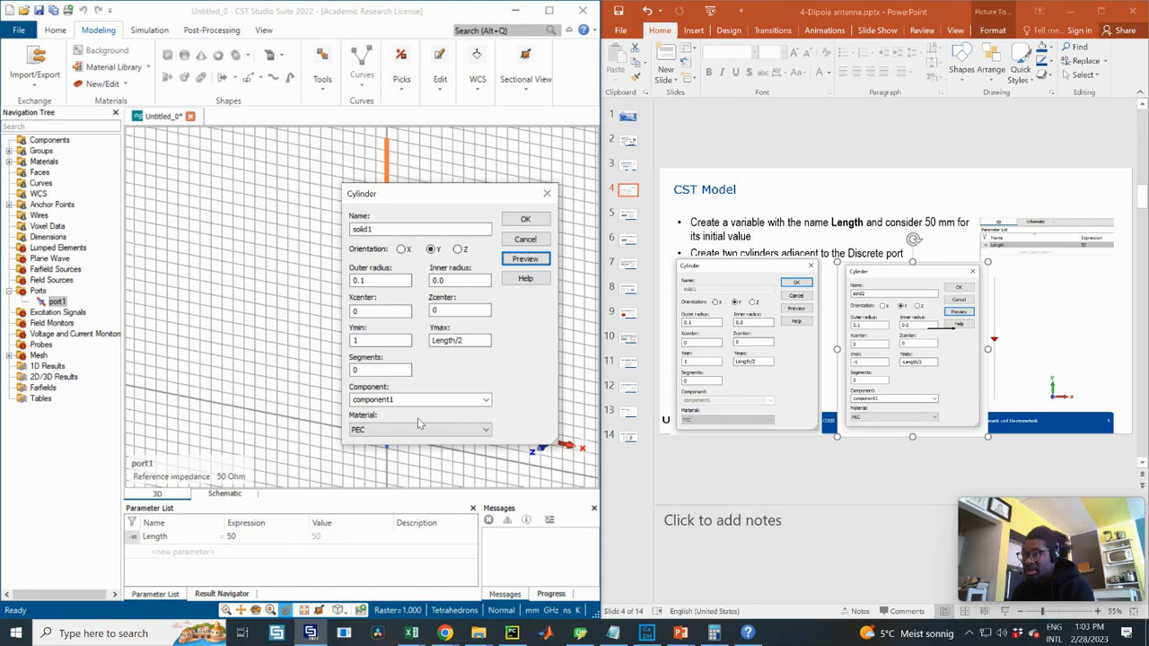
{"action": "left_click", "coordinate": [525, 219]}
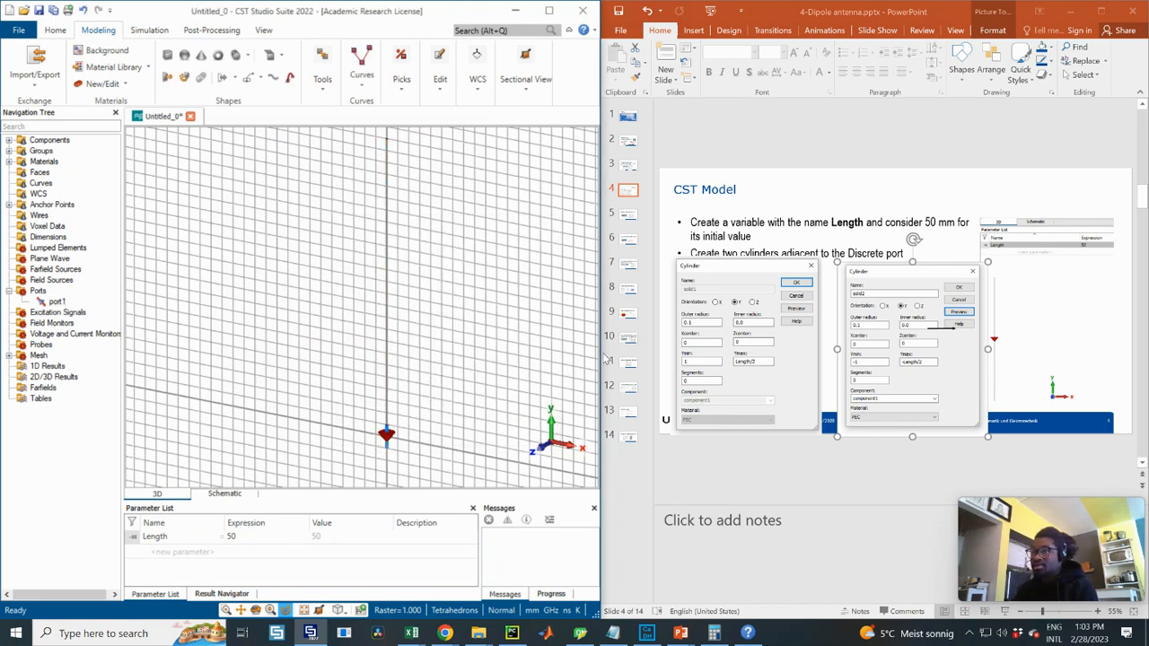
{"action": "scroll", "coordinate": [456, 359], "scroll_direction": "down", "scroll_amount": 1}
{"action": "middle_click_drag", "start_coordinate": [457, 383], "coordinate": [505, 284]}
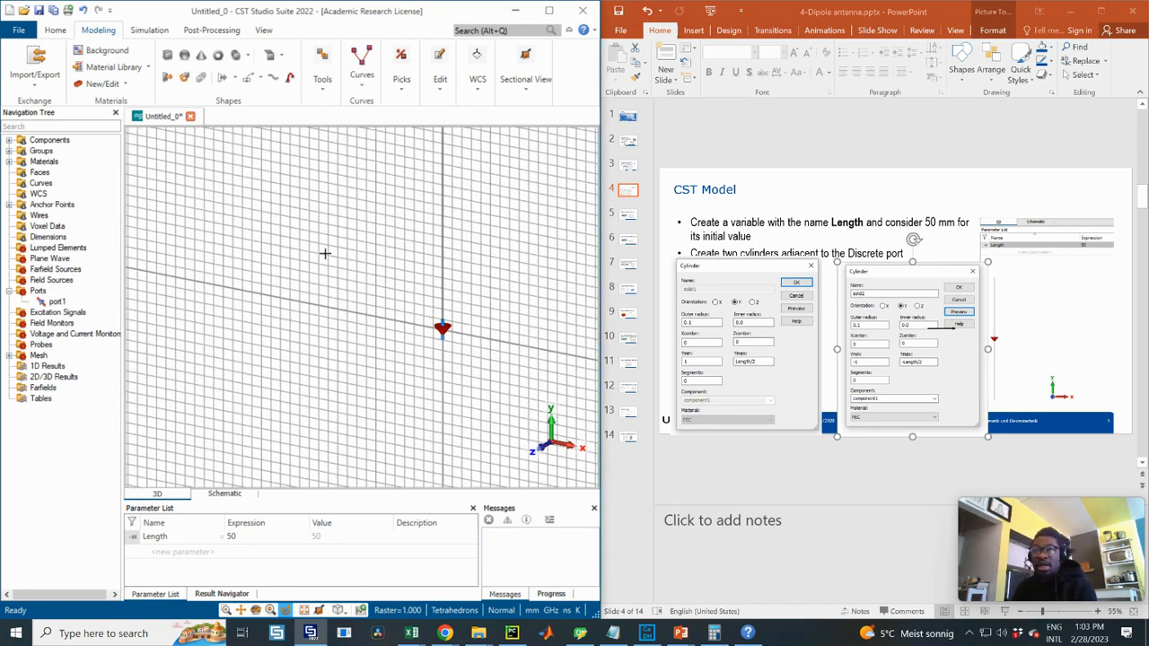
- Start a second cylinder oriented along Y with outer radius 0.1
{"action": "left_click", "coordinate": [233, 56]}
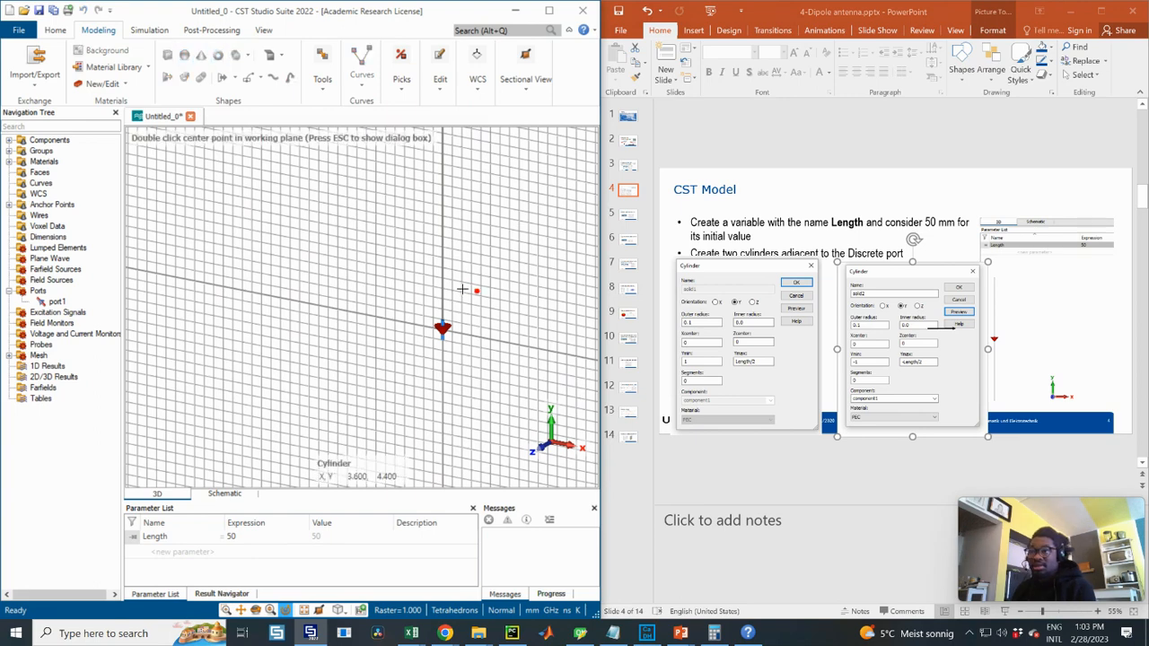
{"action": "key", "text": "Escape"}
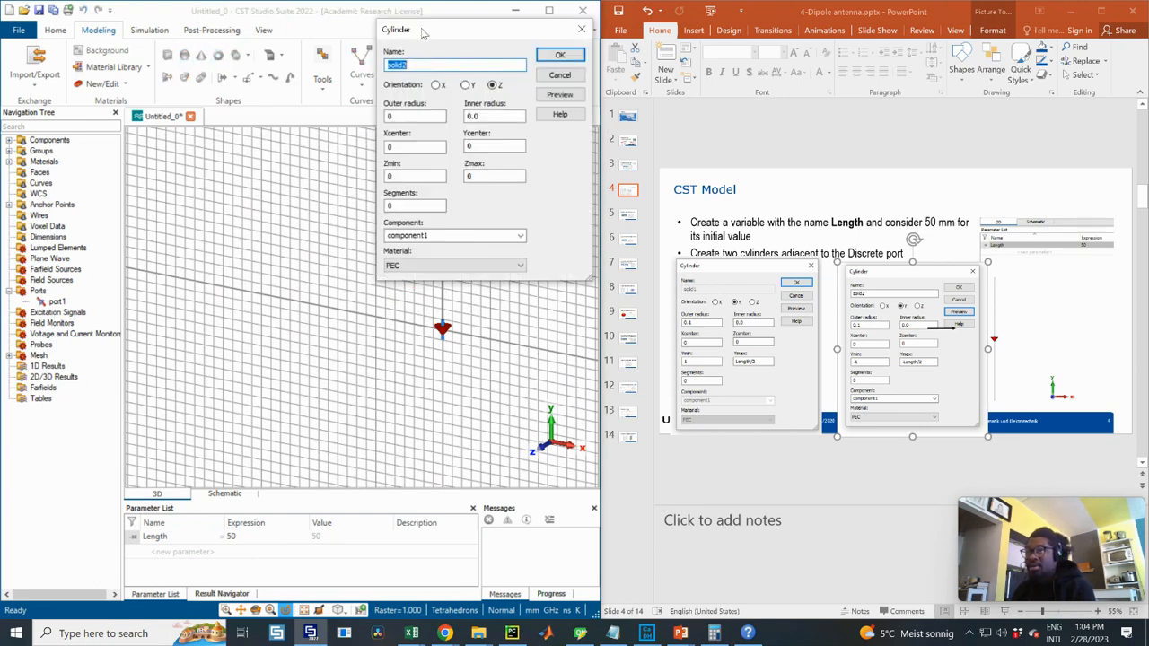
{"action": "left_click_drag", "start_coordinate": [423, 32], "coordinate": [474, 197]}
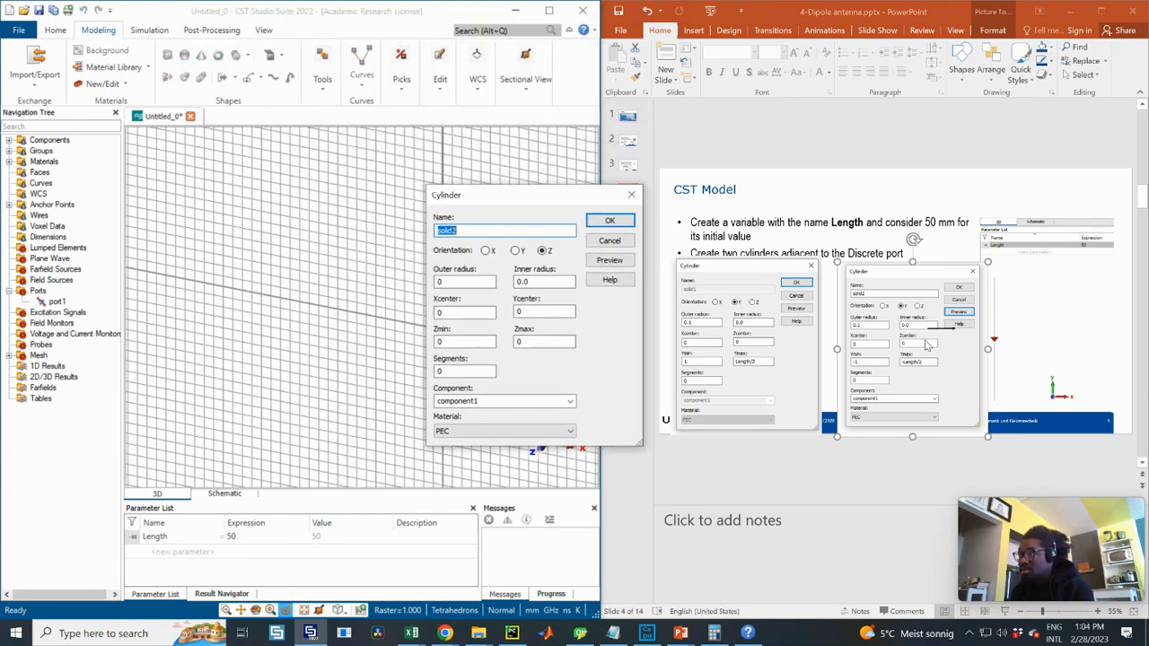
{"action": "left_click", "coordinate": [464, 281]}
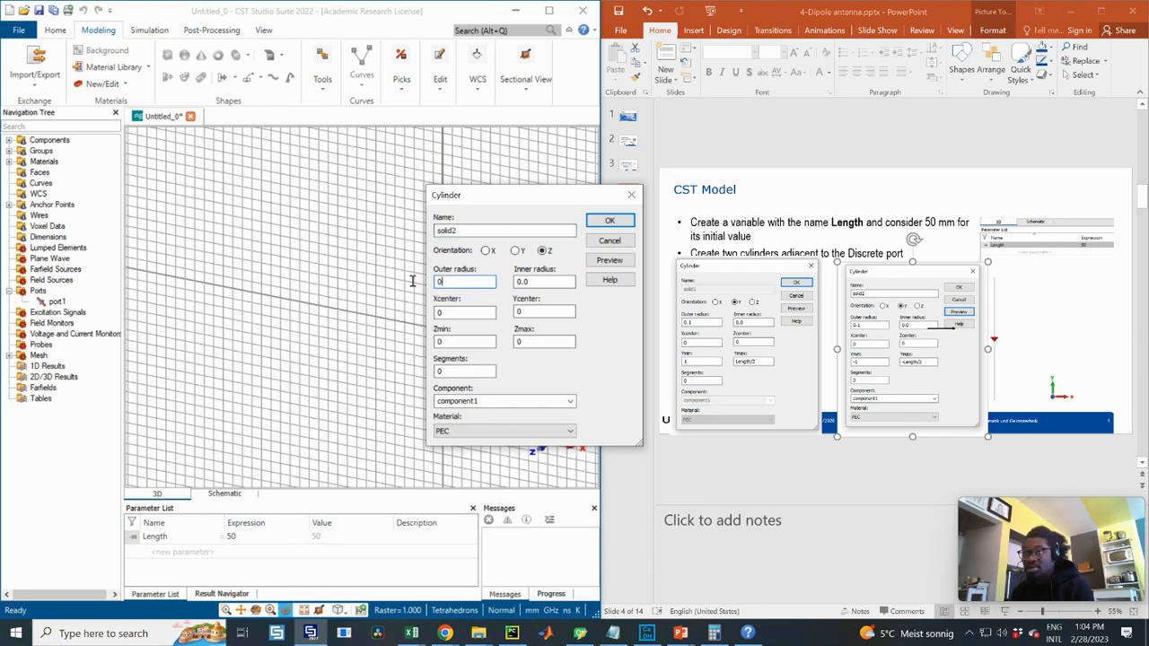
{"action": "left_click", "coordinate": [516, 251]}
{"action": "left_click", "coordinate": [464, 281]}
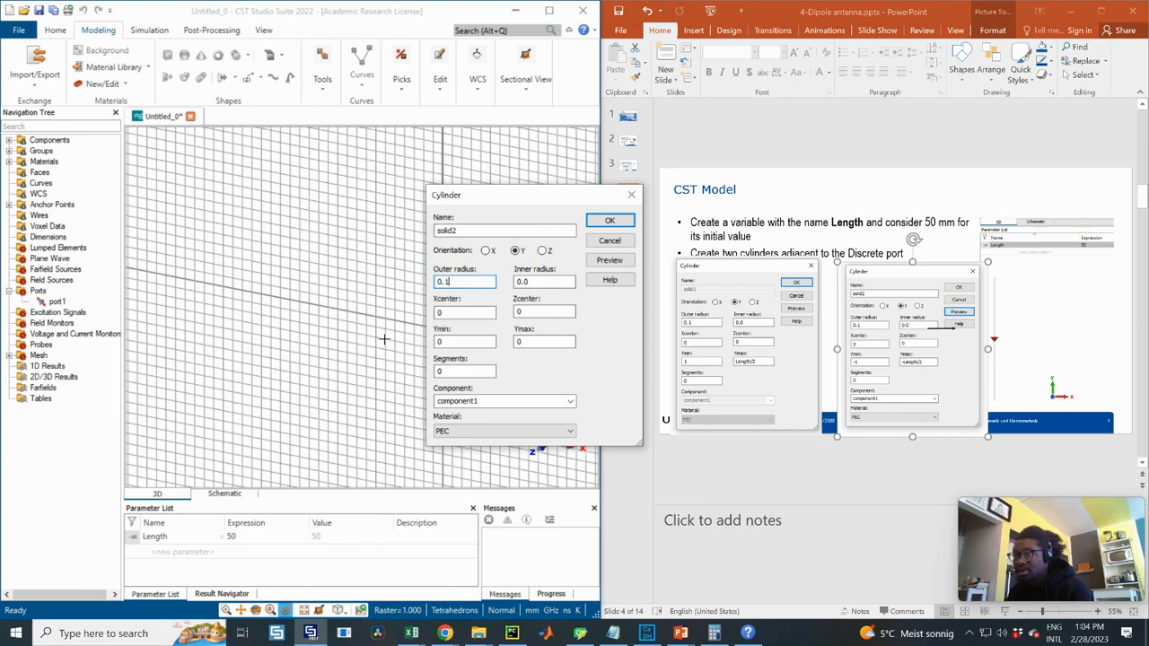
- Set Ymin -1 and Ymax -Length/2, then create solid2
{"action": "double_click", "coordinate": [438, 342]}
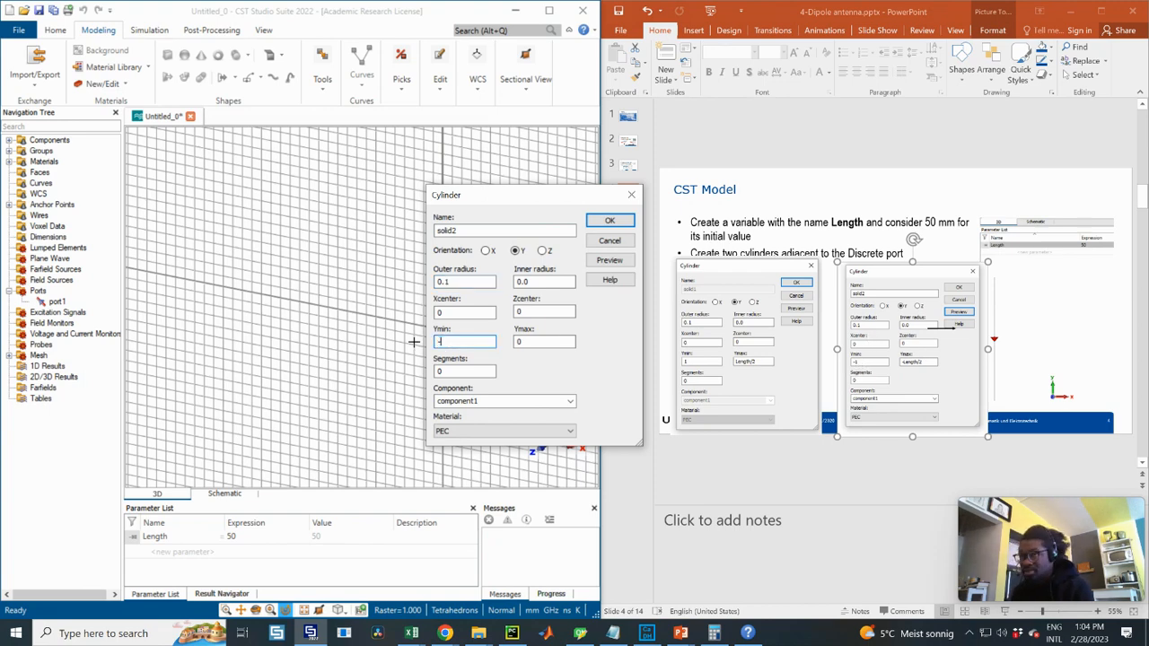
{"action": "key", "text": "Tab"}
{"action": "type", "text": "-"}
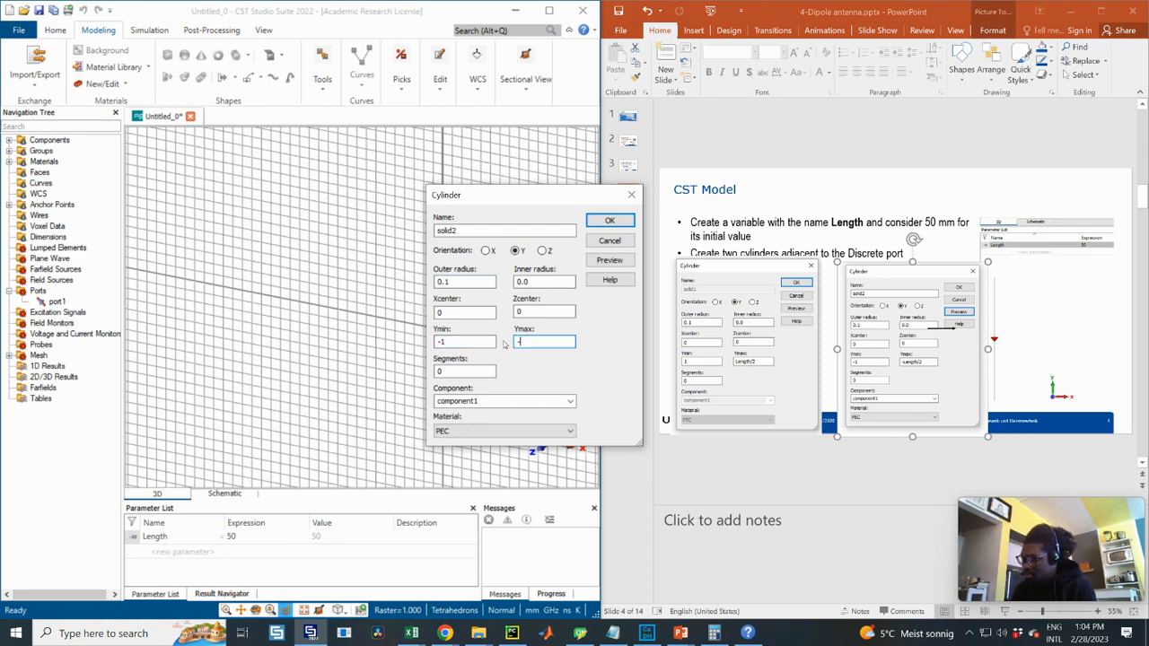
{"action": "type", "text": "Length/2"}
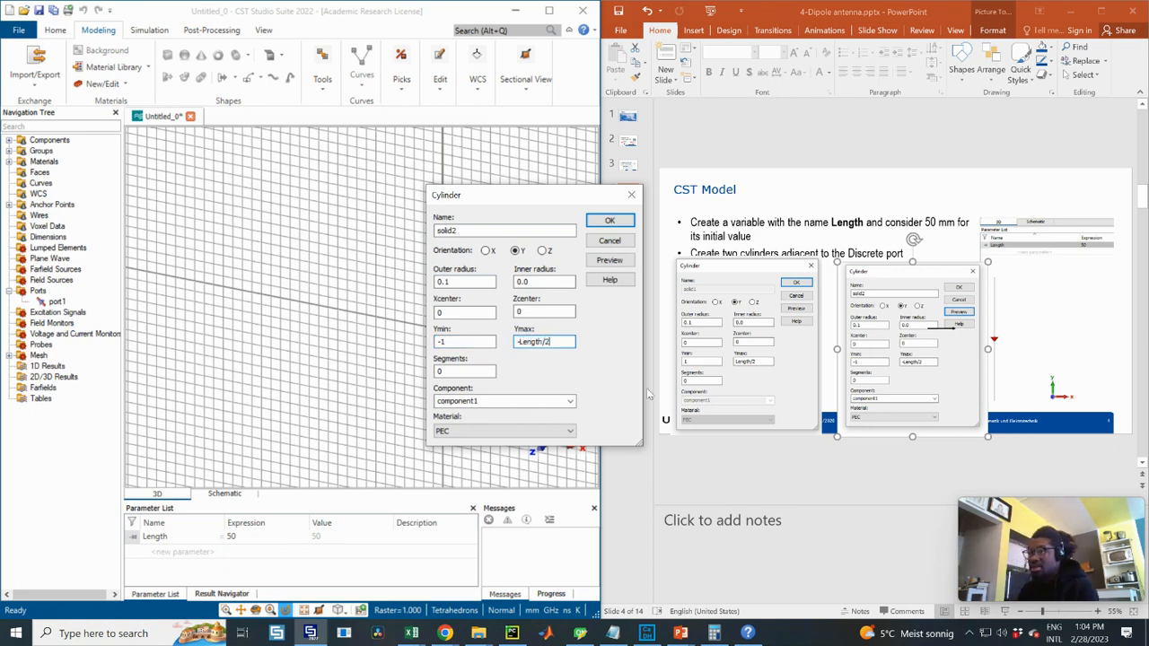
{"action": "left_click", "coordinate": [609, 220]}
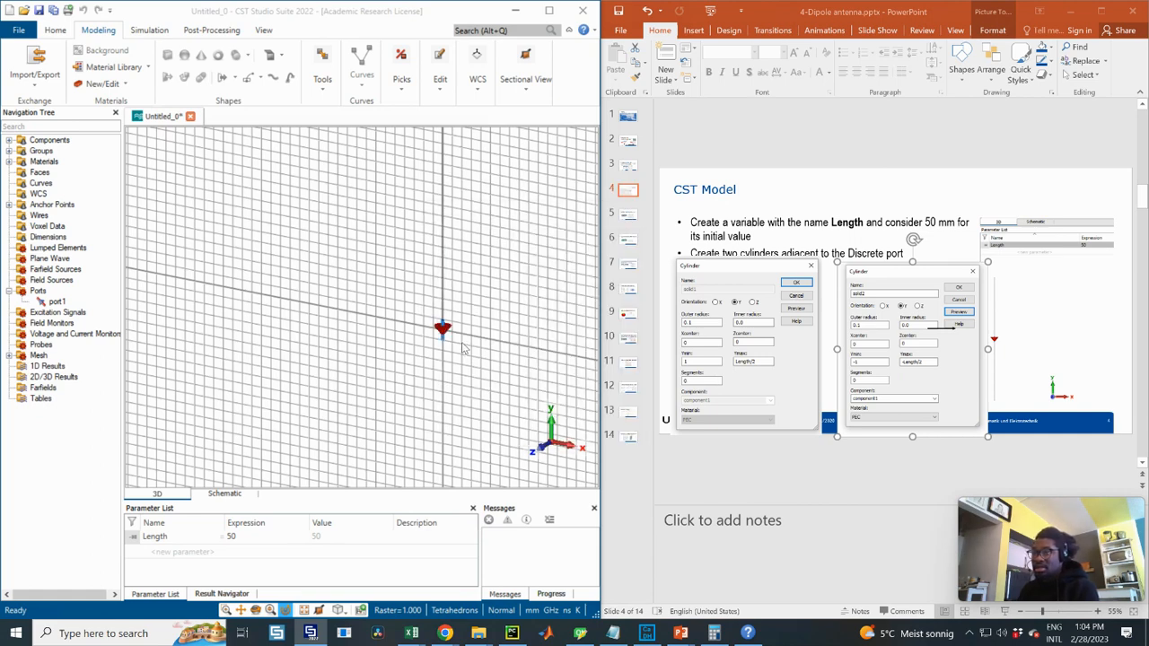
{"action": "scroll", "coordinate": [444, 330], "scroll_direction": "up", "scroll_amount": 5}
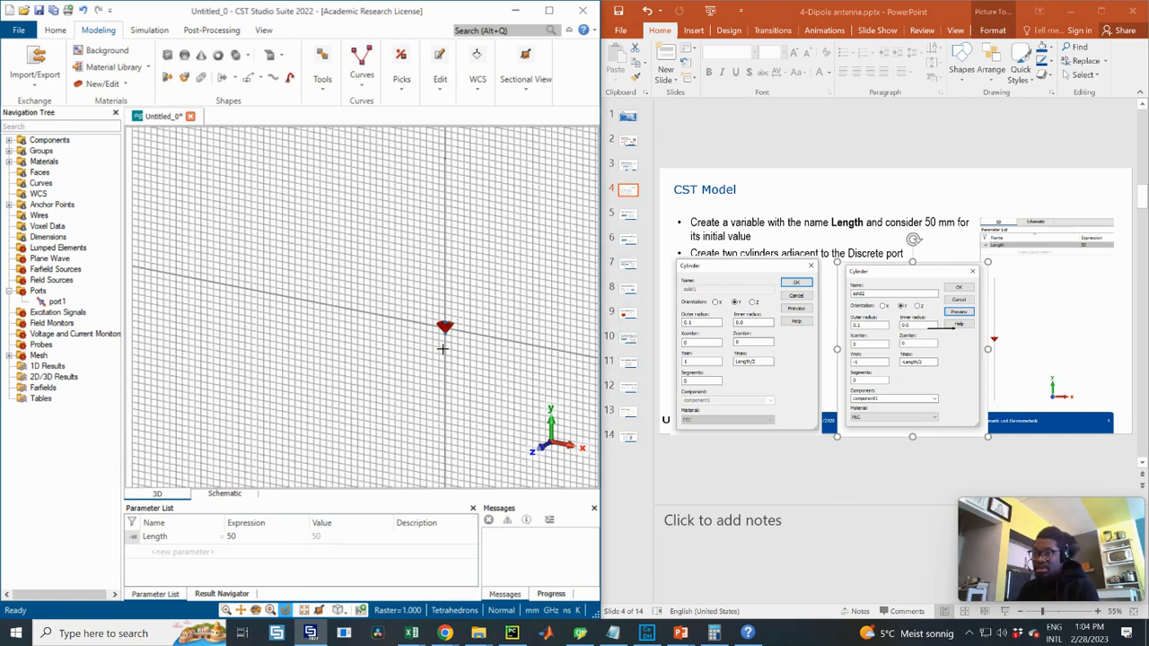
{"action": "scroll", "coordinate": [457, 316], "scroll_direction": "down", "scroll_amount": 3}
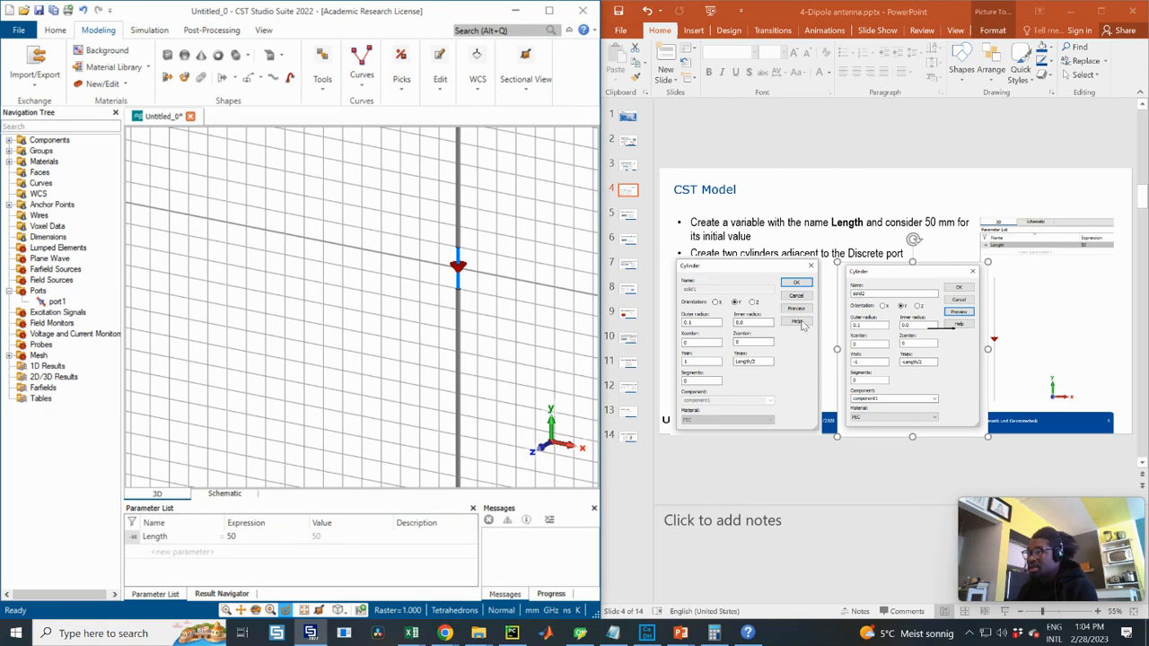
{"action": "left_click", "coordinate": [628, 221]}
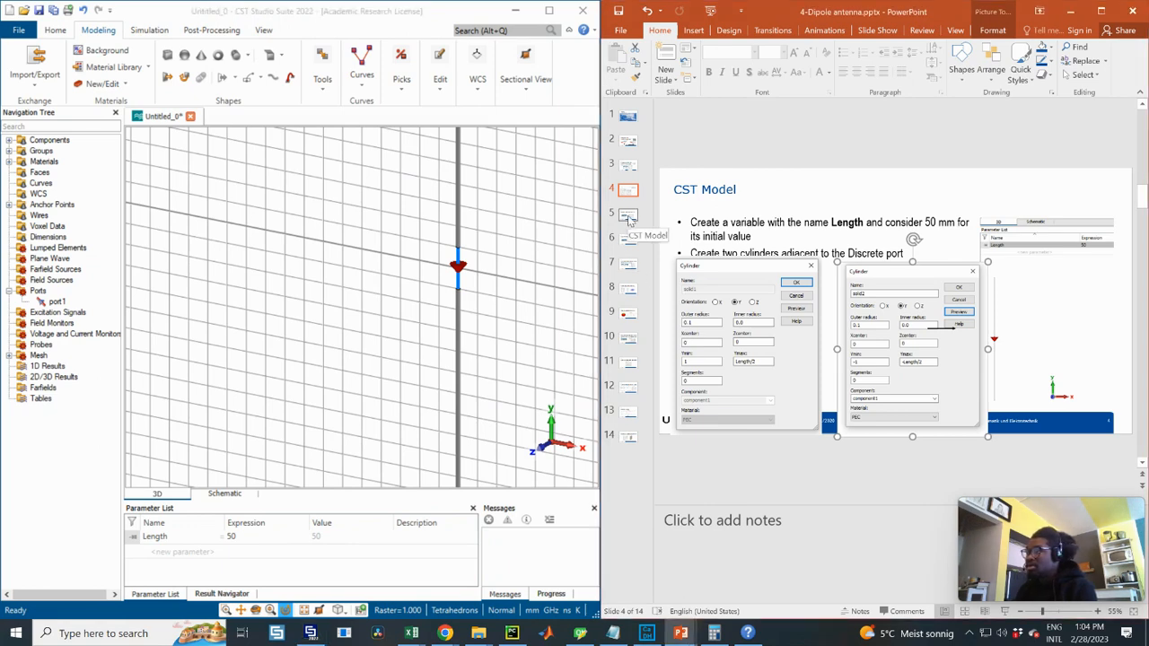
- Go to the surrounding-space slide and recentre the view on the antenna
{"action": "left_click", "coordinate": [628, 216]}
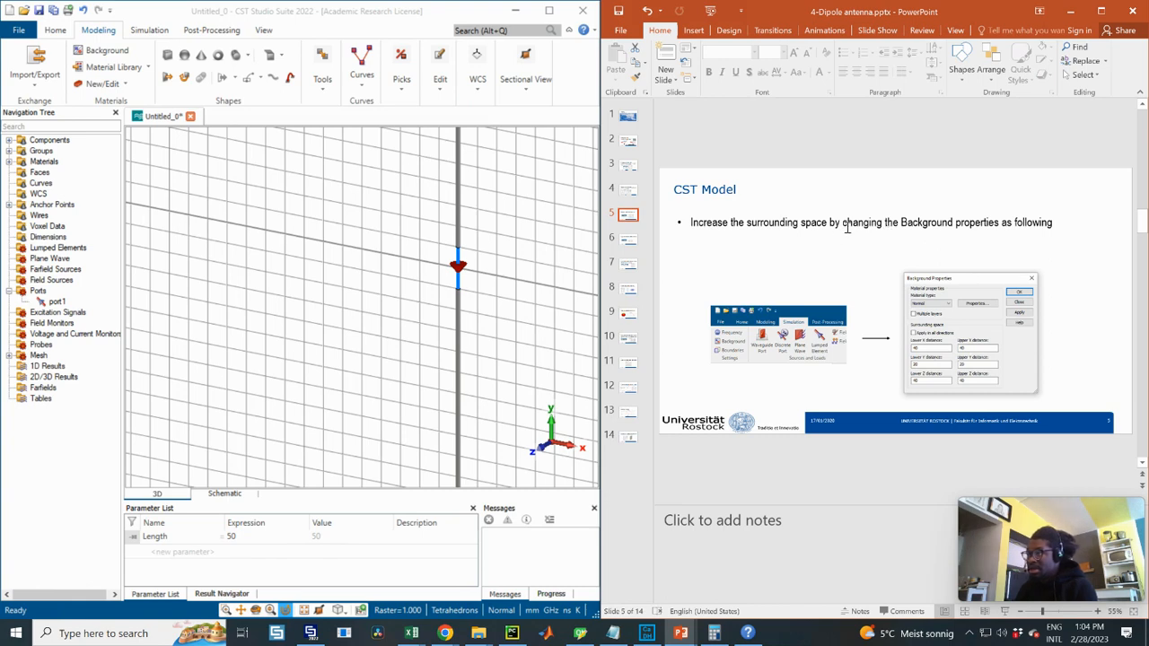
{"action": "scroll", "coordinate": [469, 248], "scroll_direction": "down", "scroll_amount": 2}
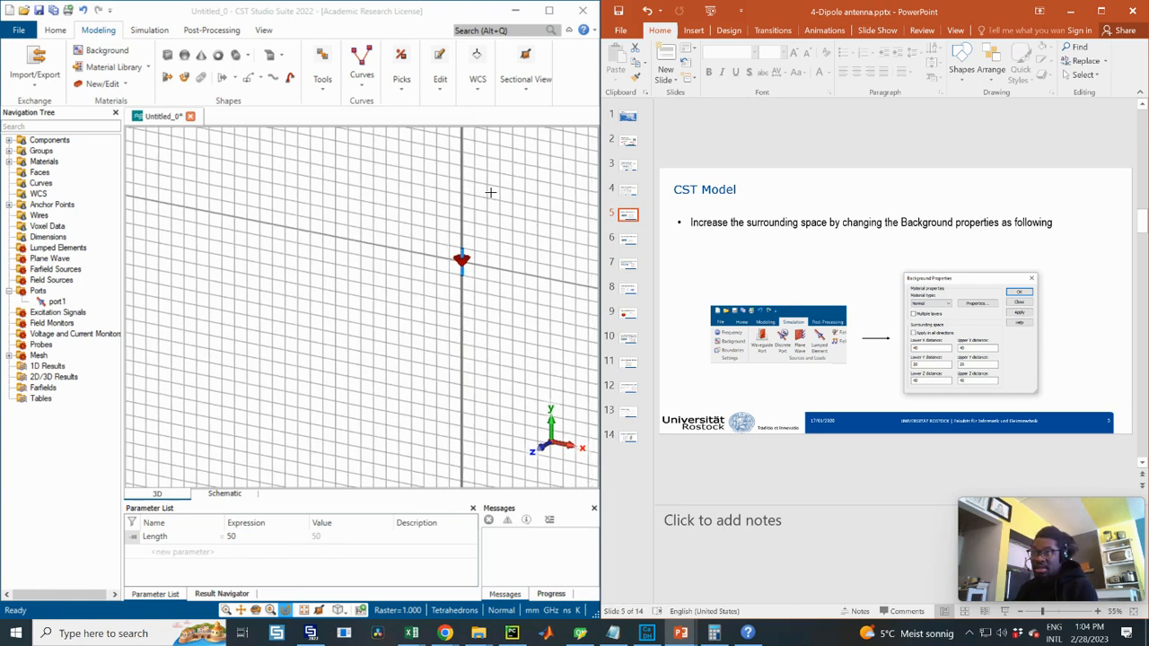
{"action": "middle_click_drag", "start_coordinate": [485, 218], "coordinate": [437, 287]}
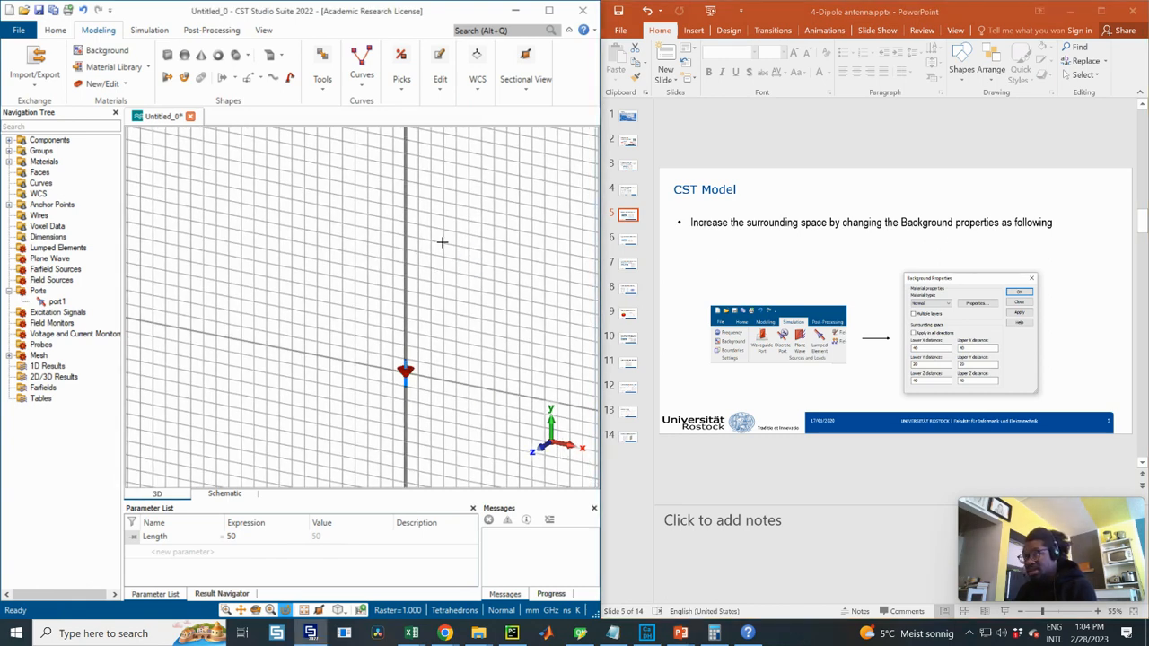
{"action": "scroll", "coordinate": [442, 242], "scroll_direction": "down", "scroll_amount": 2}
{"action": "scroll", "coordinate": [387, 207], "scroll_direction": "down", "scroll_amount": 2}
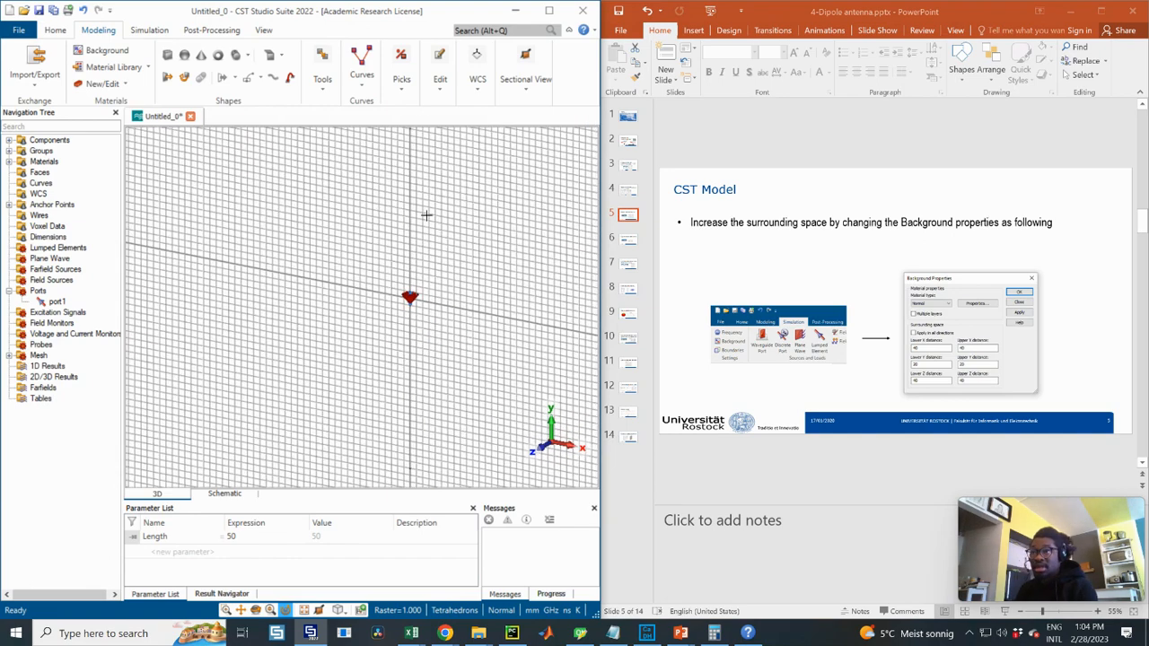
{"action": "scroll", "coordinate": [425, 200], "scroll_direction": "up", "scroll_amount": 5}
{"action": "middle_click_drag", "start_coordinate": [414, 252], "coordinate": [431, 220]}
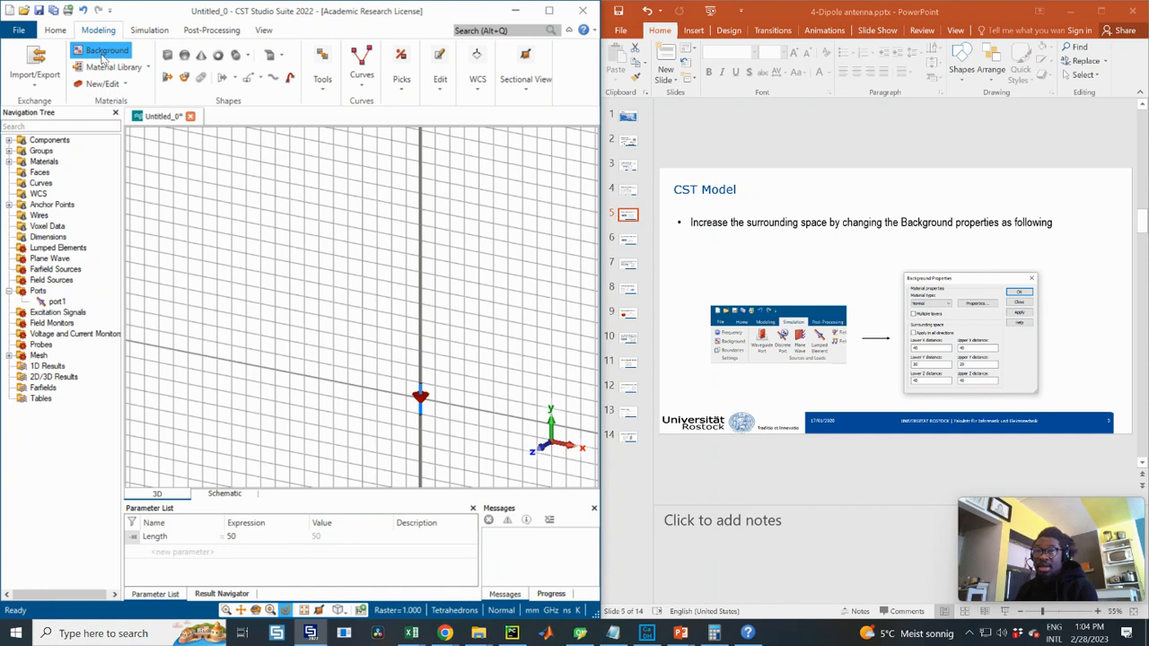
- Set background distances to 40 in X and Z and 20 in Y, then apply
{"action": "left_click", "coordinate": [144, 32]}
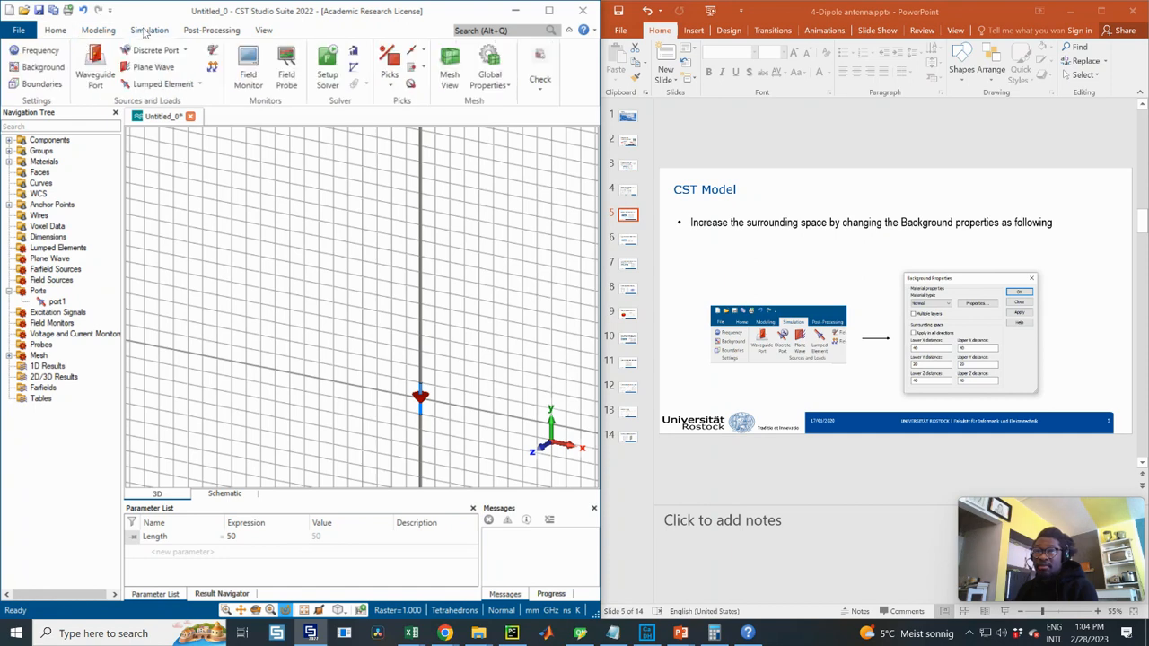
{"action": "left_click", "coordinate": [43, 69]}
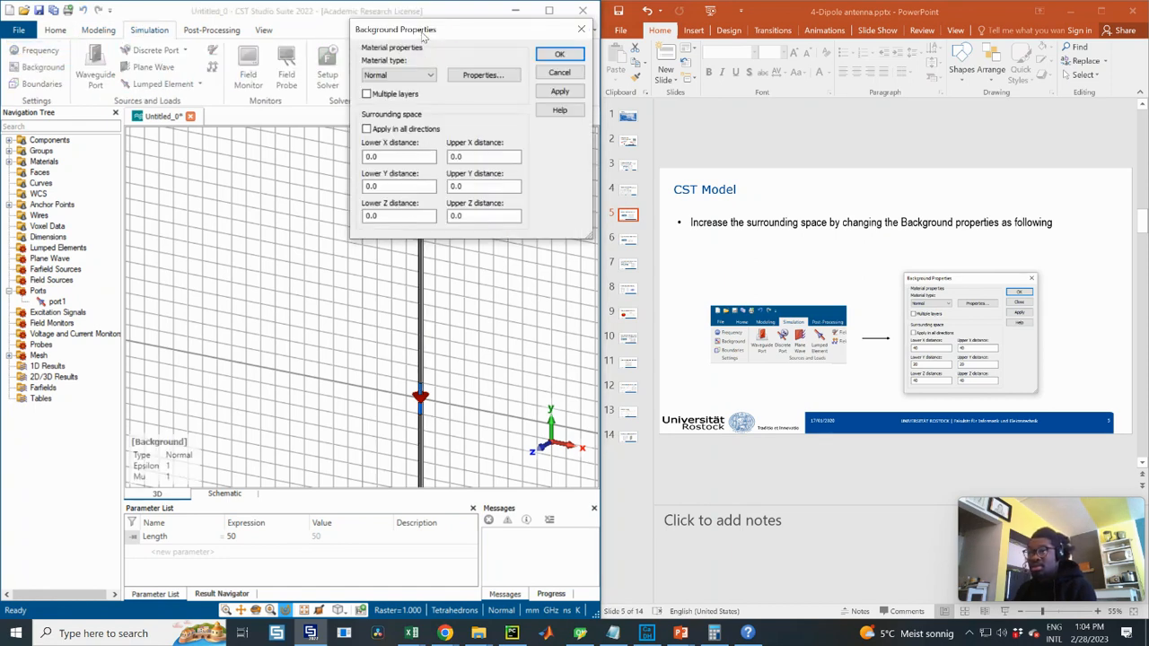
{"action": "left_click_drag", "start_coordinate": [423, 33], "coordinate": [726, 238]}
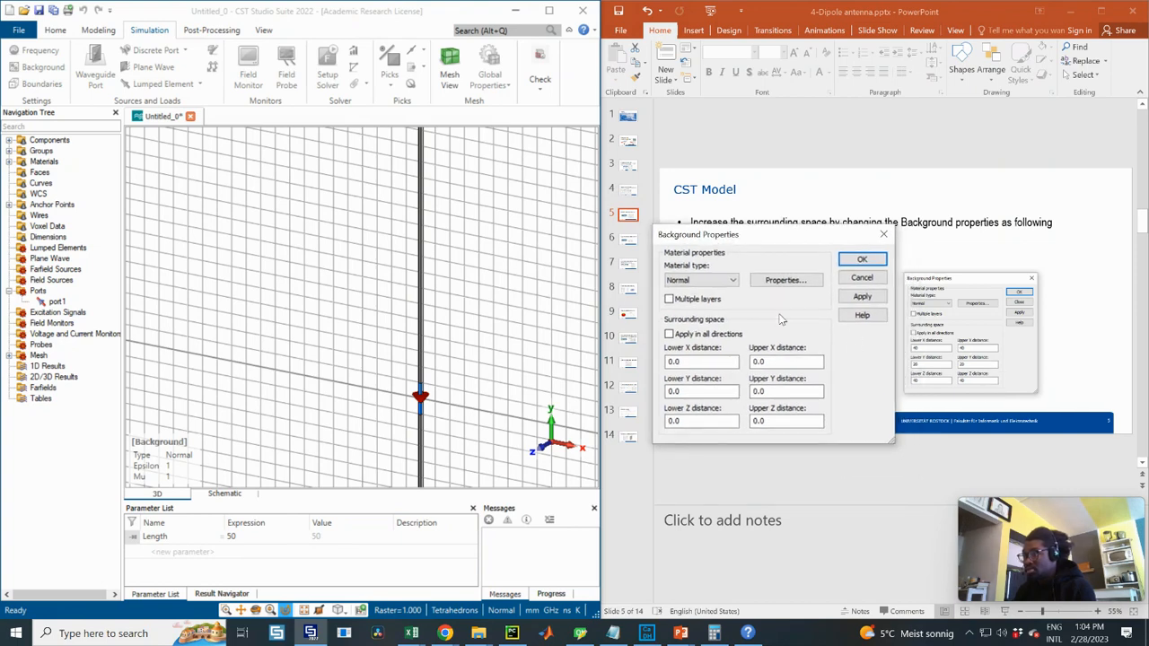
{"action": "left_click_drag", "start_coordinate": [692, 362], "coordinate": [602, 352]}
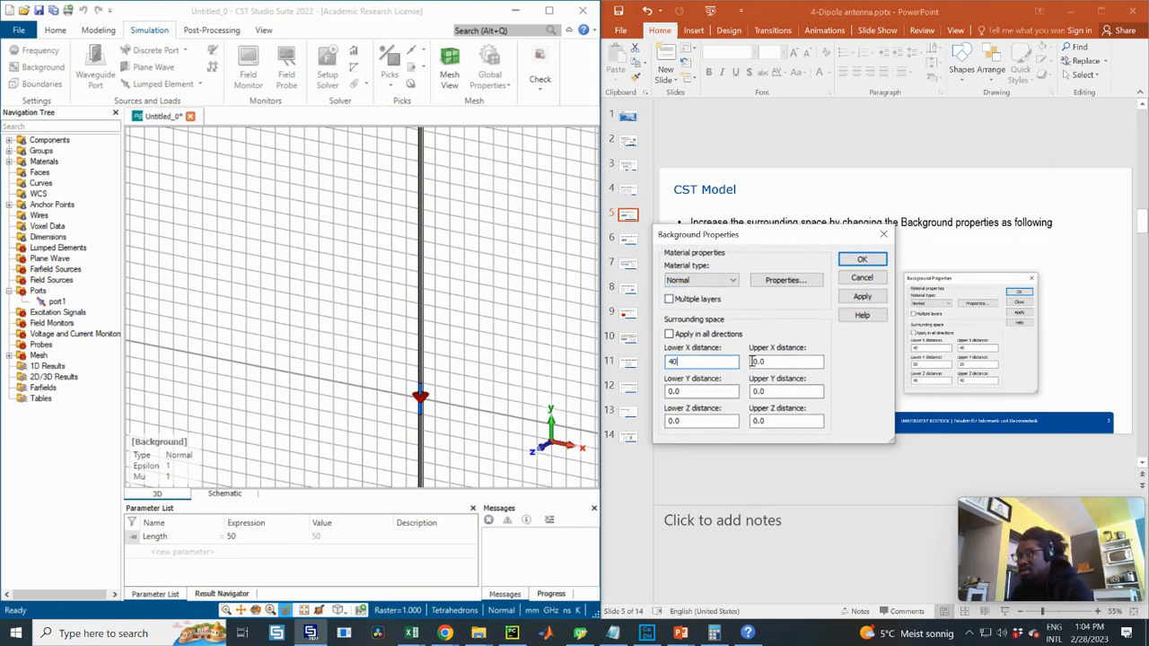
{"action": "key", "text": "Tab"}
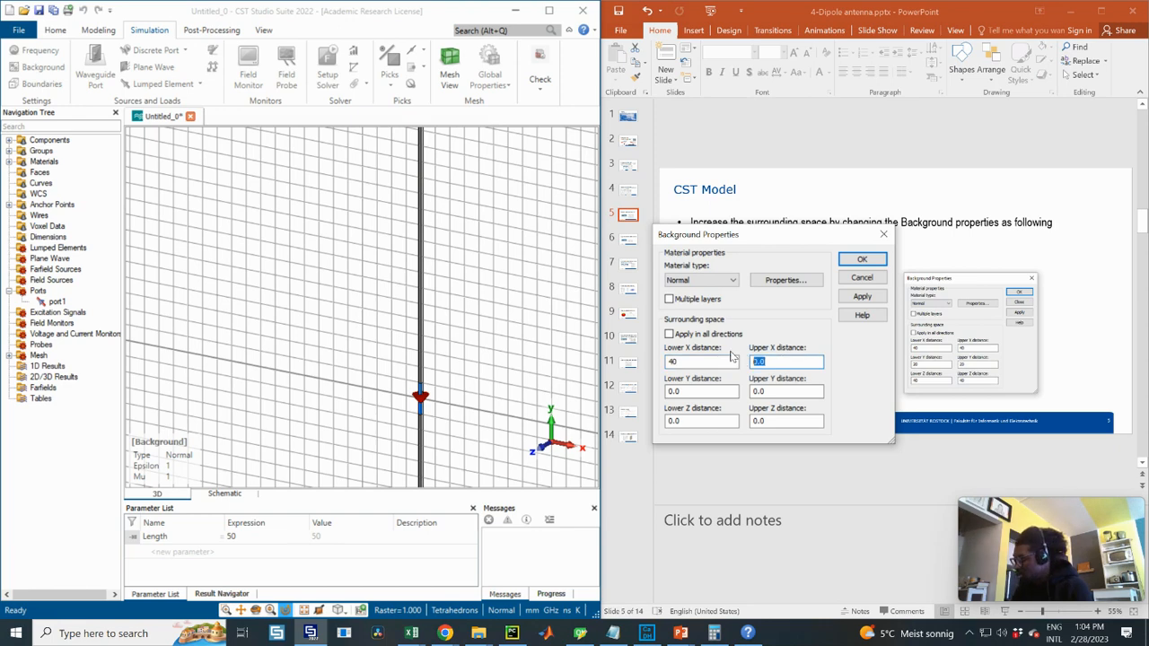
{"action": "left_click", "coordinate": [668, 334]}
{"action": "left_click", "coordinate": [669, 335]}
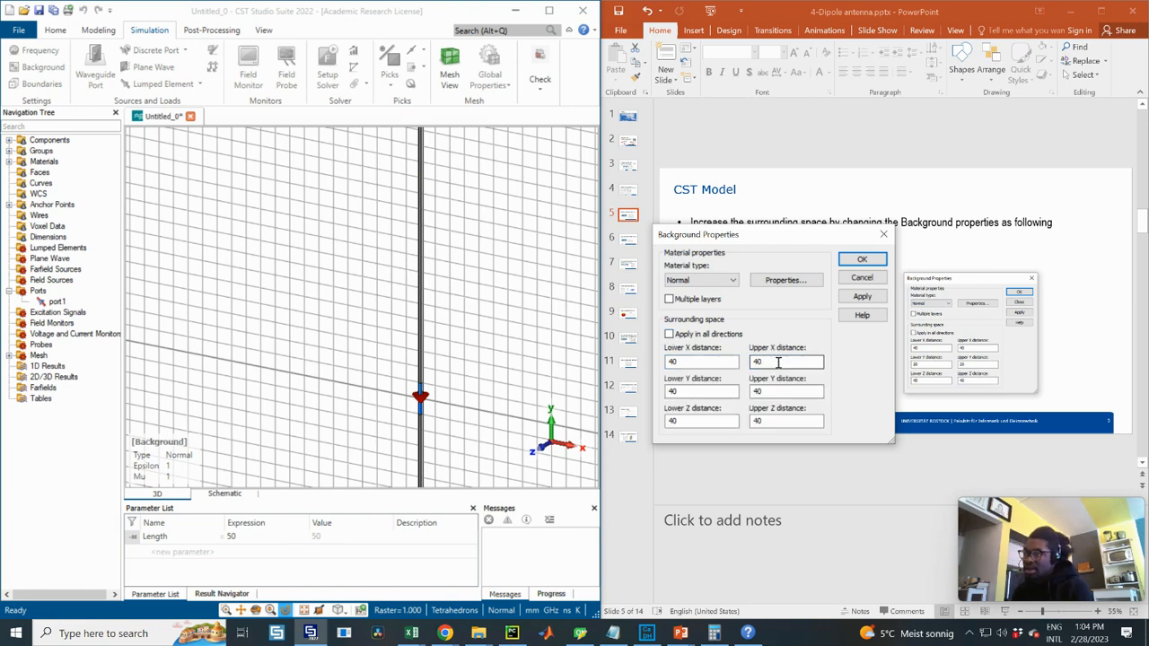
{"action": "left_click", "coordinate": [678, 392]}
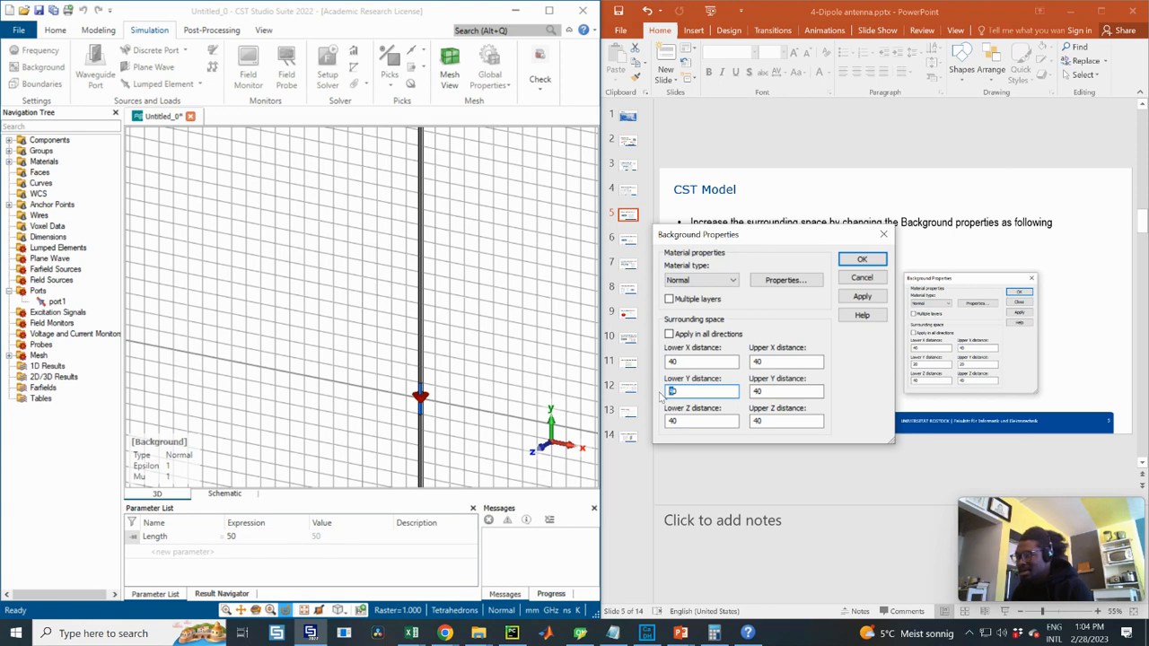
{"action": "left_click", "coordinate": [757, 391]}
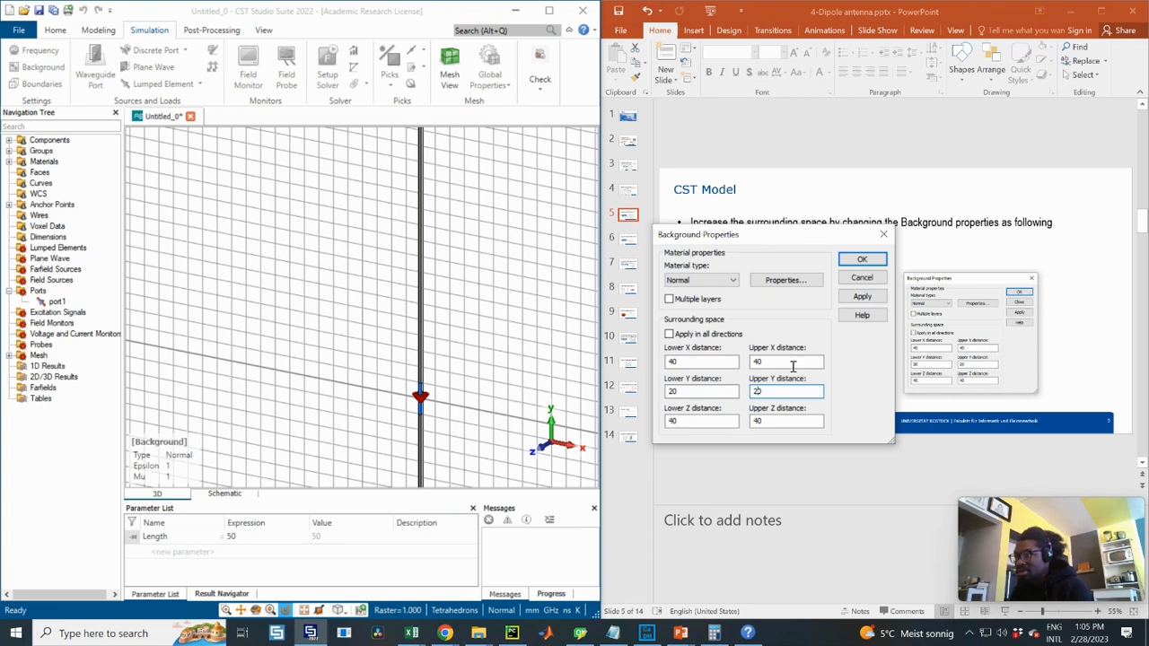
{"action": "left_click", "coordinate": [861, 298]}
{"action": "left_click", "coordinate": [862, 259]}
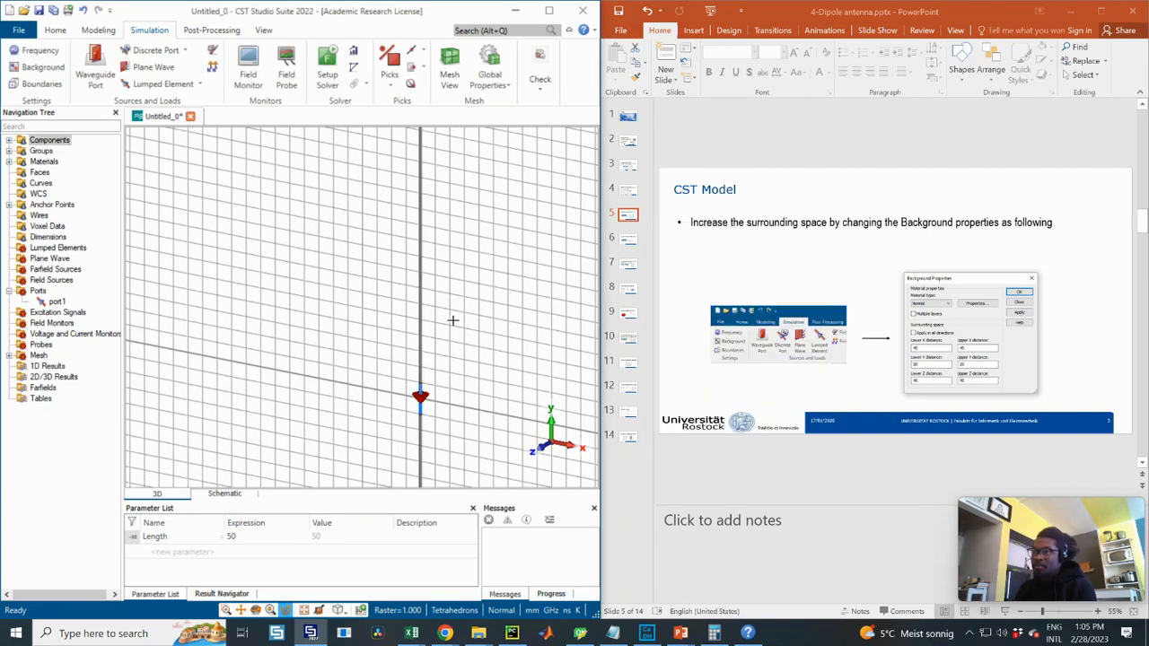
- Rotate the model view and hide the working plane grid
{"action": "scroll", "coordinate": [442, 316], "scroll_direction": "down", "scroll_amount": 5}
{"action": "scroll", "coordinate": [442, 317], "scroll_direction": "down", "scroll_amount": 5}
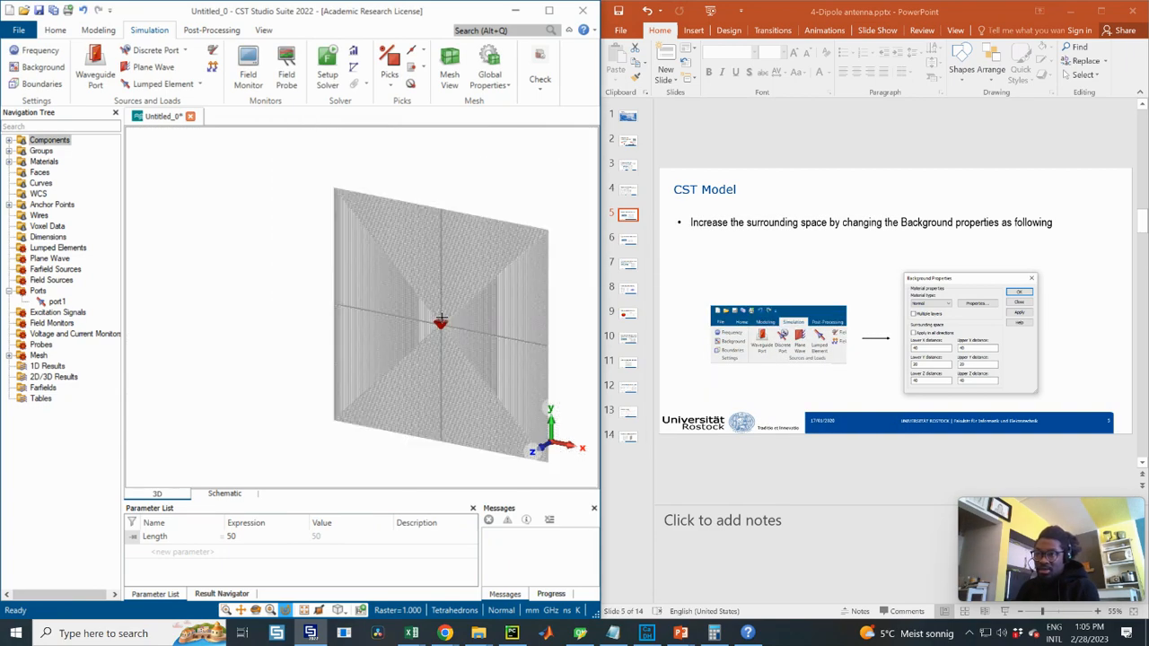
{"action": "left_click_drag", "start_coordinate": [487, 312], "coordinate": [359, 224]}
{"action": "left_click", "coordinate": [264, 31]}
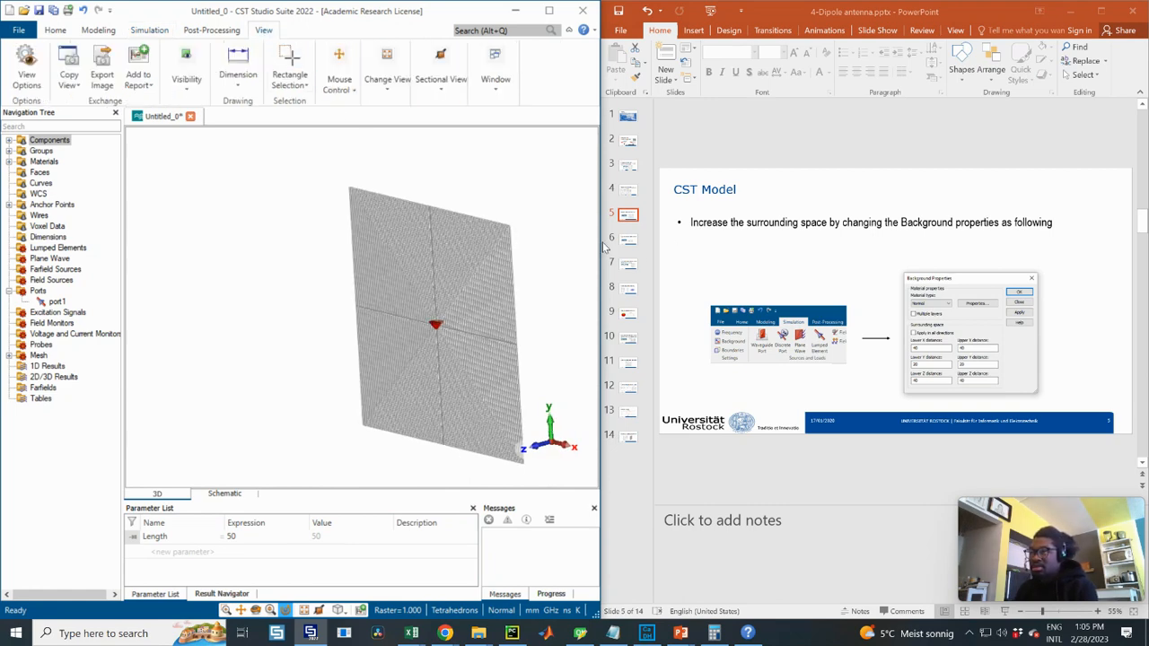
{"action": "left_click_drag", "start_coordinate": [598, 242], "coordinate": [624, 252]}
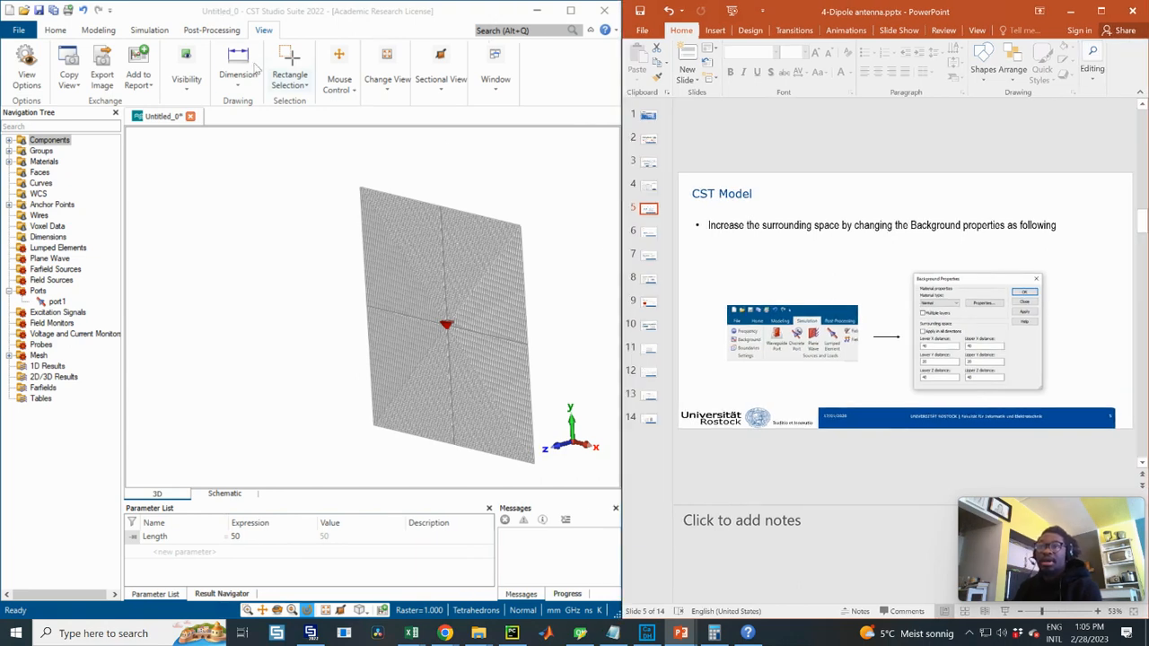
{"action": "left_click", "coordinate": [185, 85]}
{"action": "left_click", "coordinate": [411, 125]}
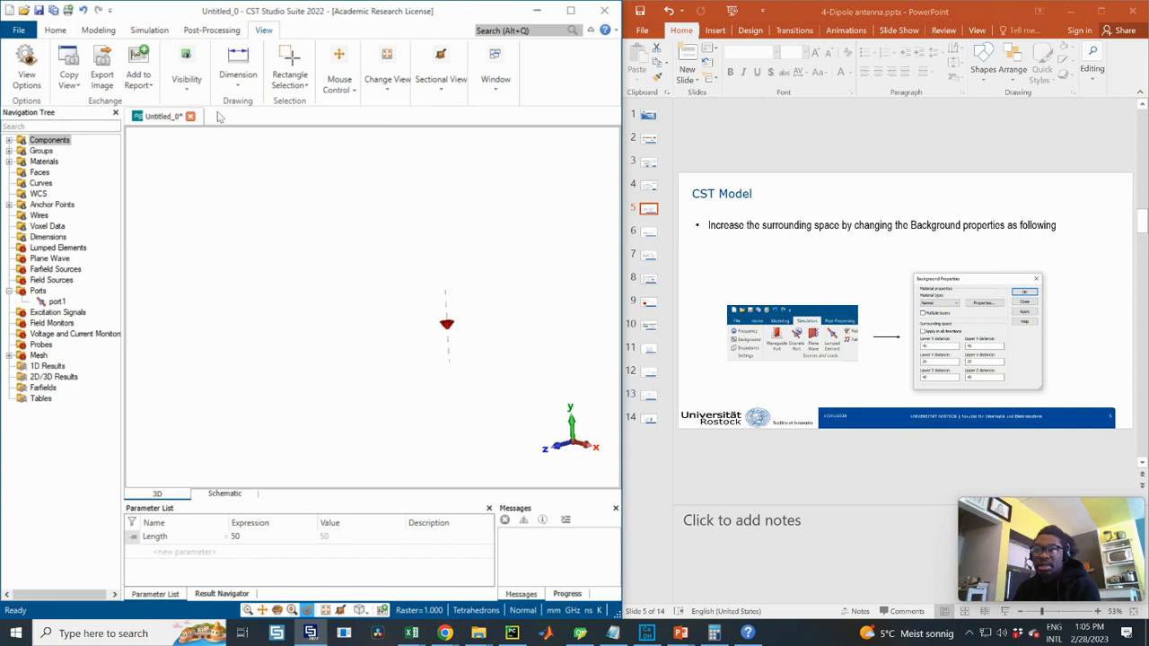
- Show the bounding box and orbit the model to an isometric view
{"action": "left_click", "coordinate": [244, 80]}
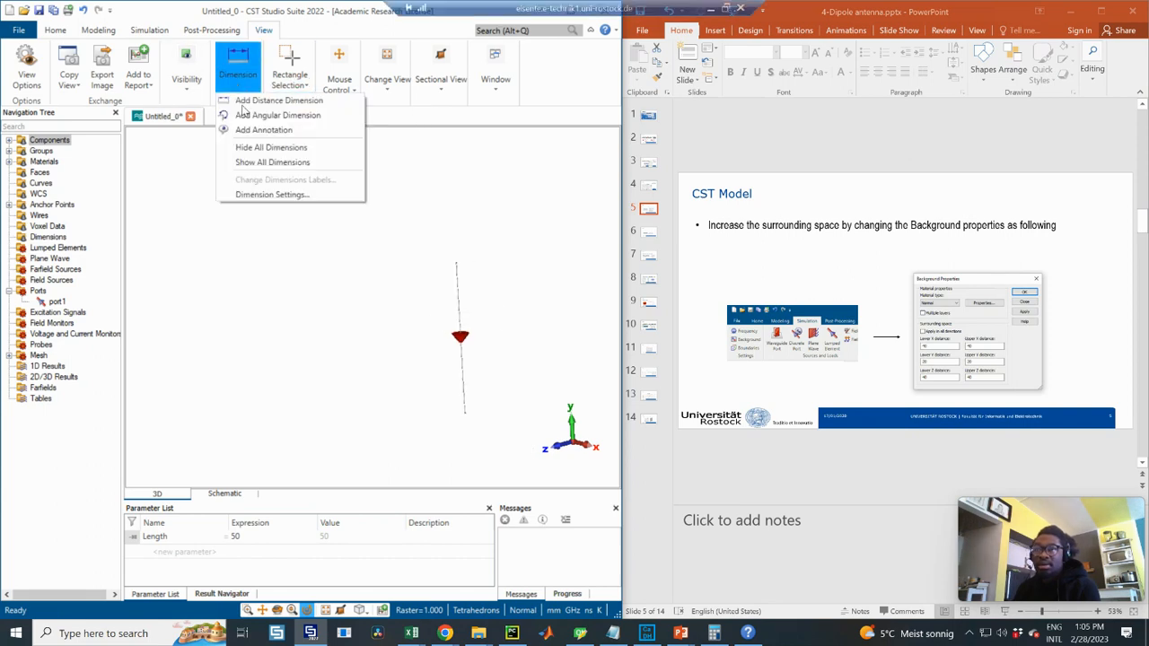
{"action": "left_click", "coordinate": [180, 87]}
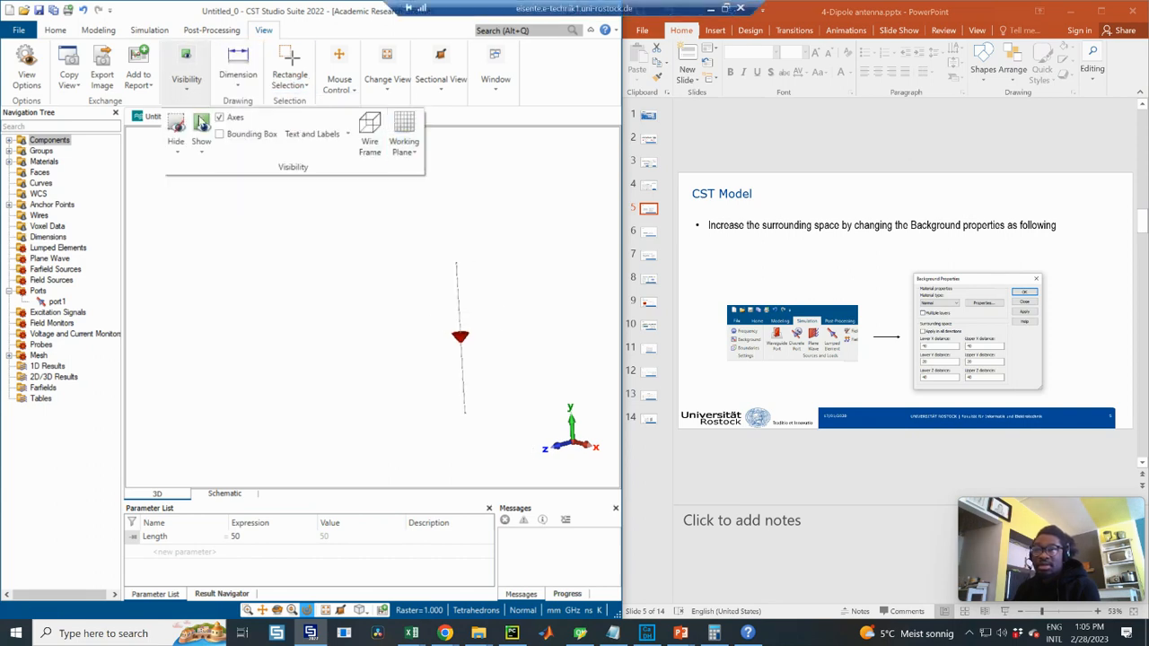
{"action": "left_click", "coordinate": [220, 135]}
{"action": "scroll", "coordinate": [492, 281], "scroll_direction": "down", "scroll_amount": 4}
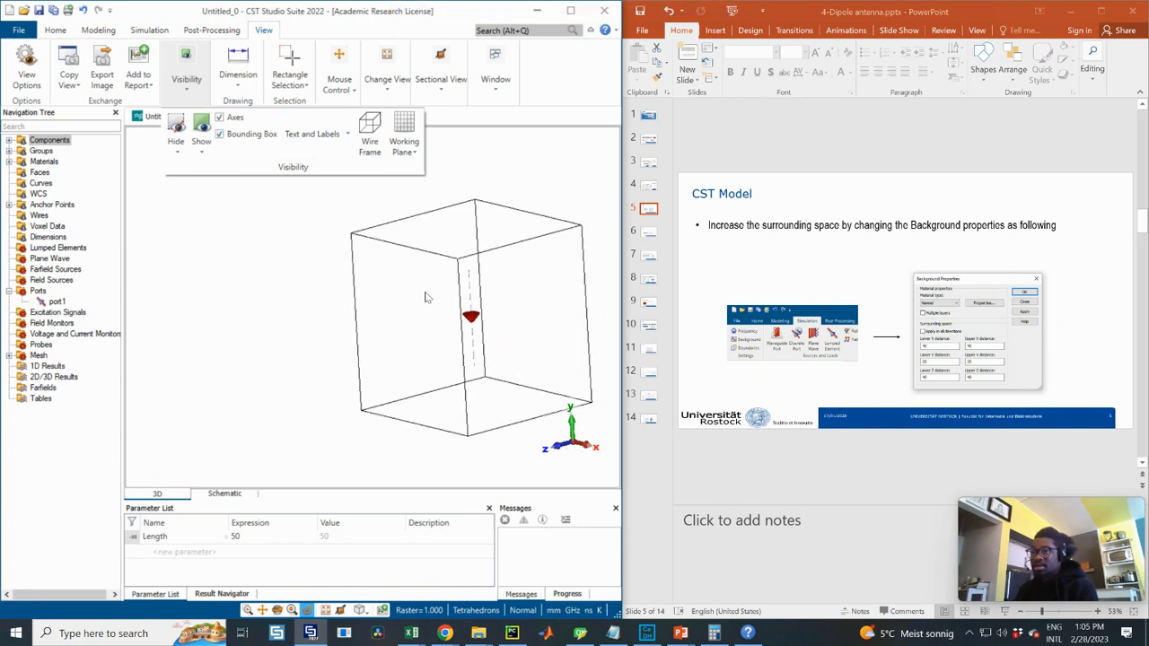
{"action": "left_click", "coordinate": [427, 297]}
{"action": "left_click_drag", "start_coordinate": [387, 280], "coordinate": [477, 321]}
{"action": "scroll", "coordinate": [476, 302], "scroll_direction": "up", "scroll_amount": 5}
{"action": "left_click_drag", "start_coordinate": [328, 267], "coordinate": [489, 280]}
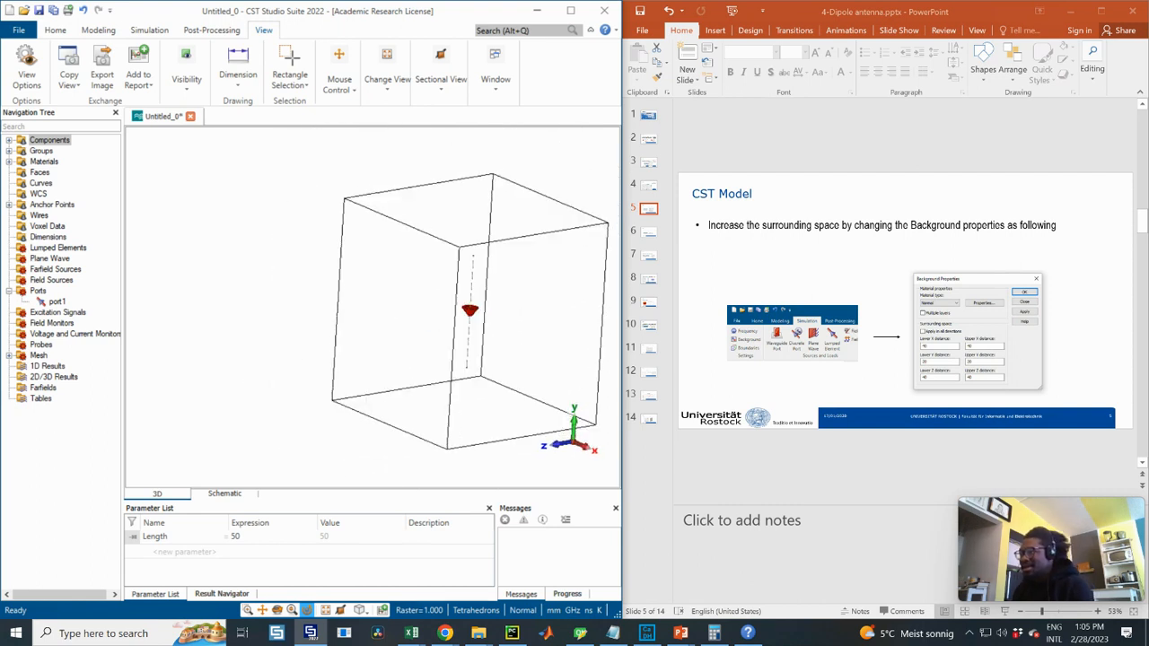
{"action": "left_click", "coordinate": [650, 236]}
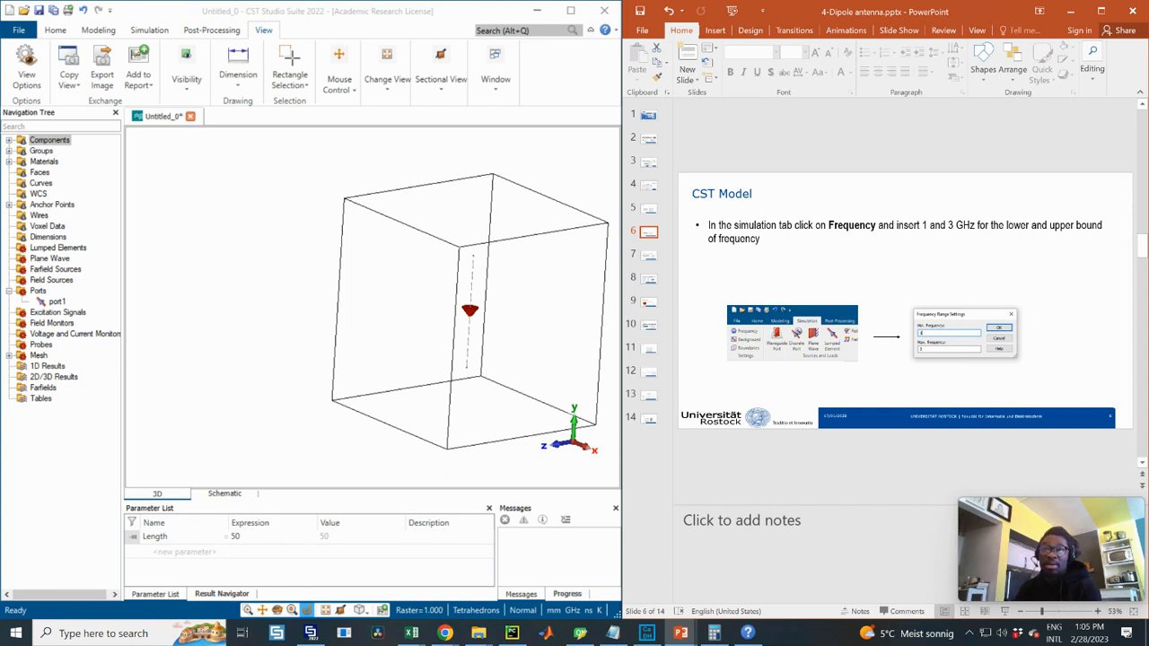
- Set the simulation frequency range to Min 1 and Max 3 GHz, then move the slides to field monitors
{"action": "left_click", "coordinate": [100, 31]}
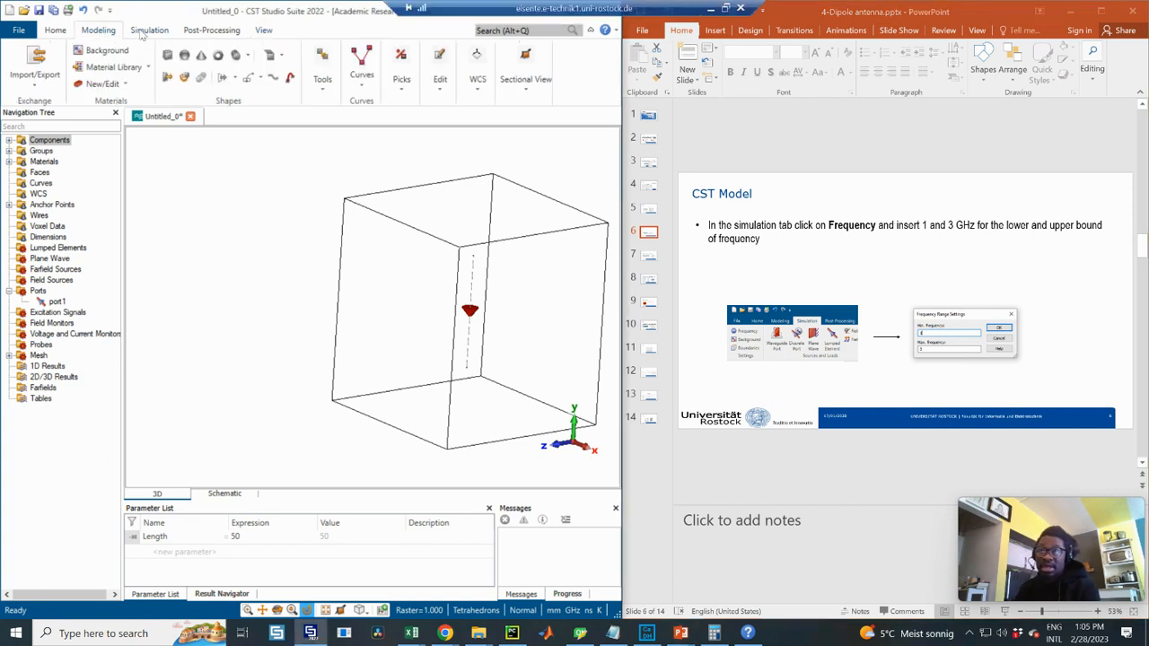
{"action": "left_click", "coordinate": [146, 31]}
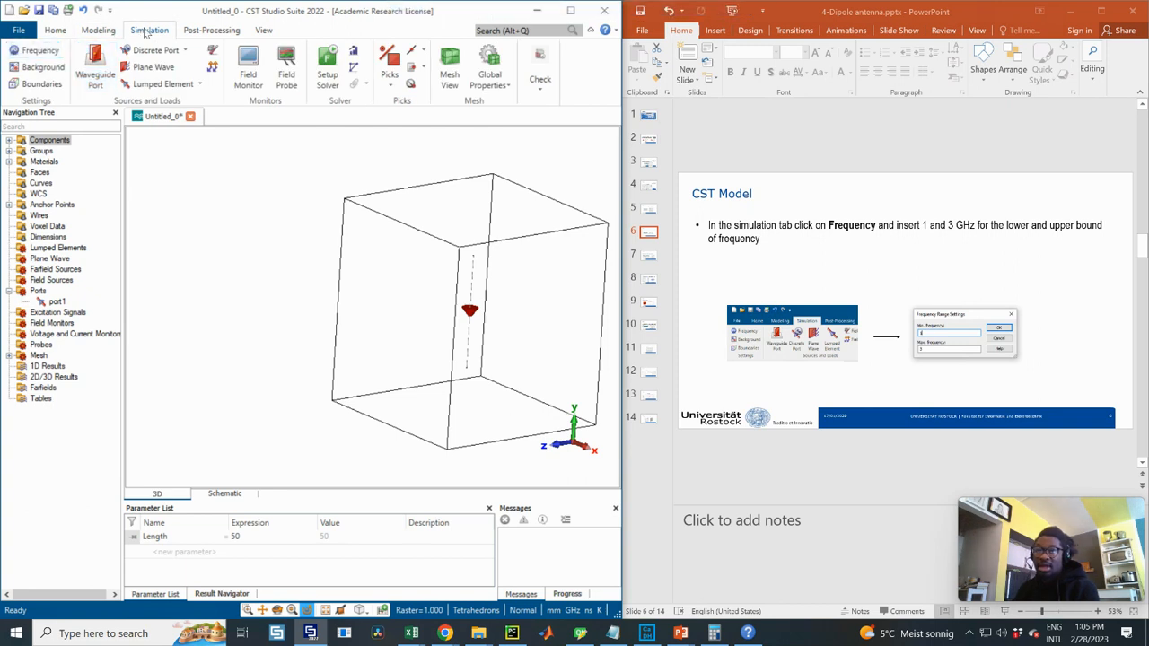
{"action": "left_click", "coordinate": [34, 50]}
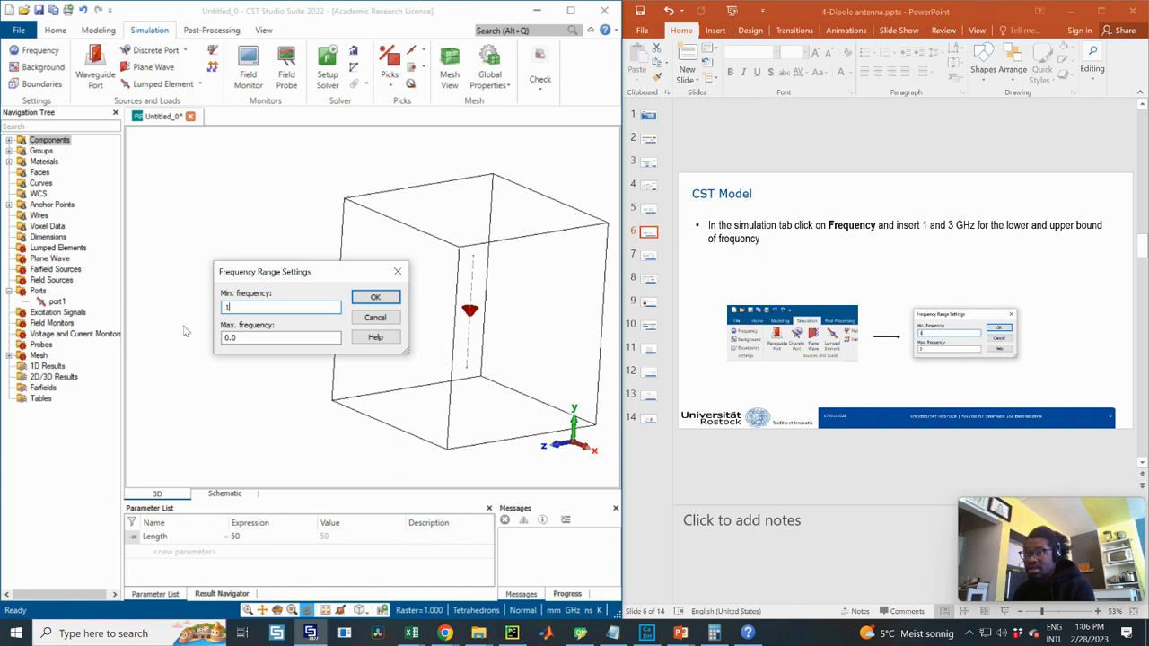
{"action": "key", "text": "Tab"}
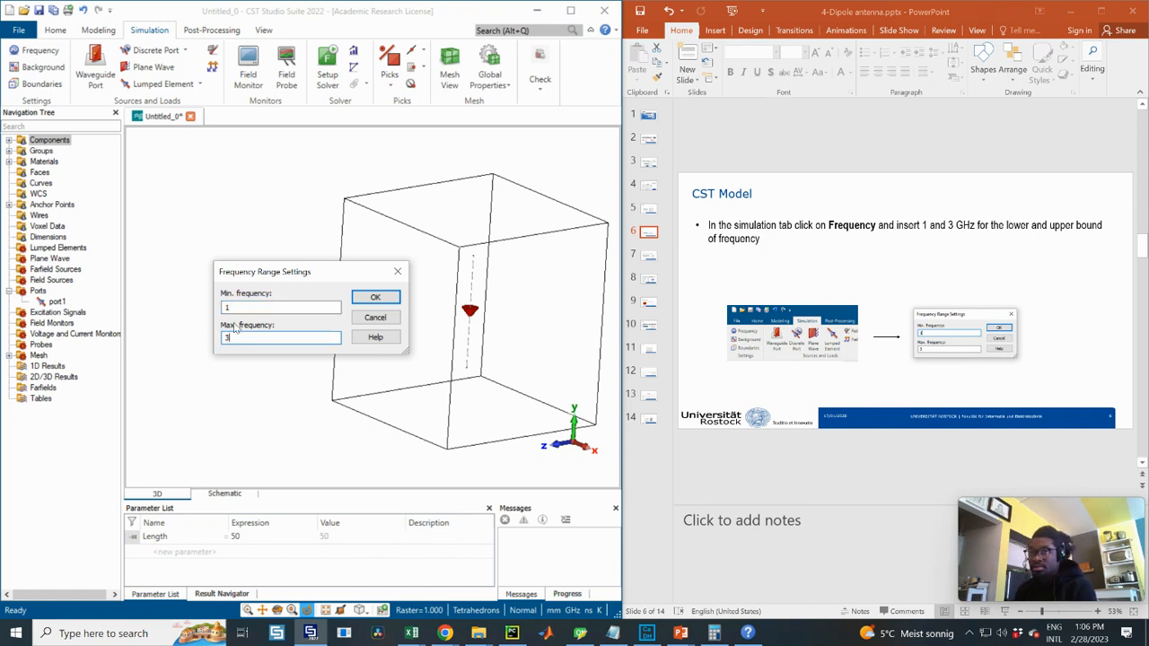
{"action": "type", "text": "3"}
{"action": "left_click", "coordinate": [375, 297]}
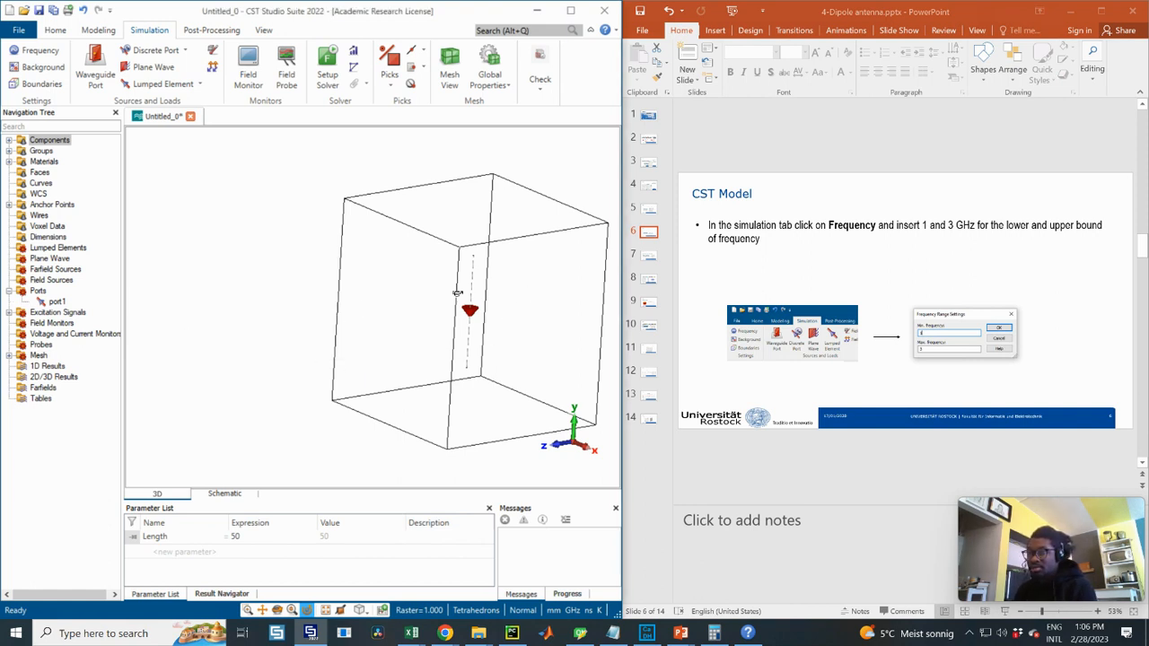
{"action": "left_click", "coordinate": [653, 259]}
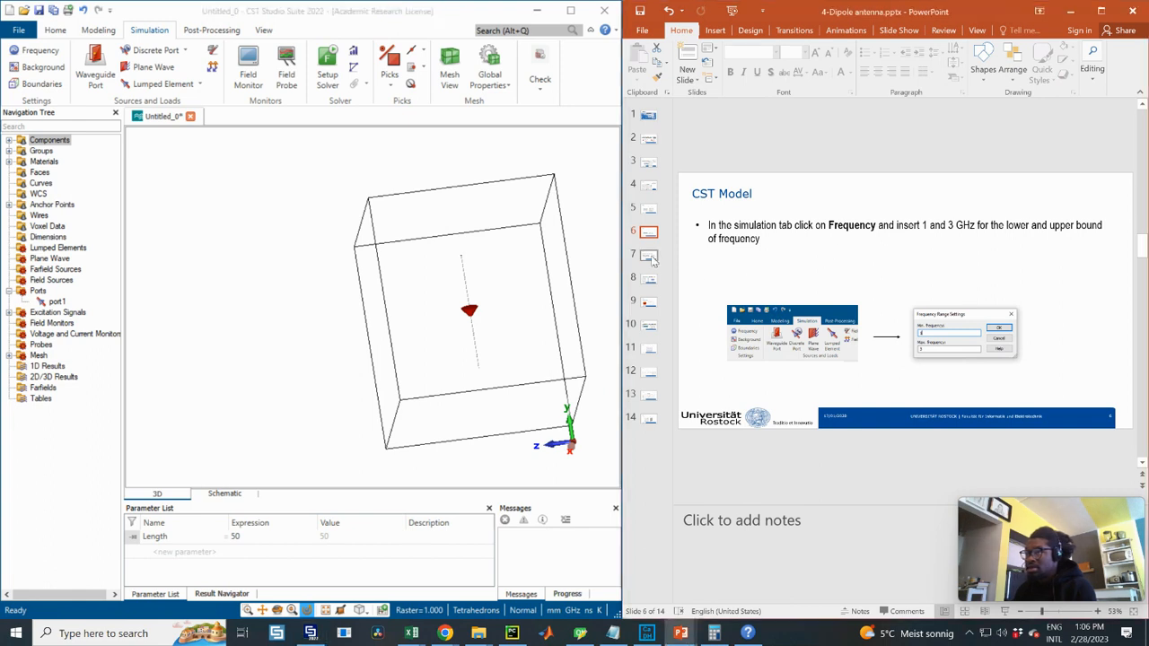
{"action": "left_click", "coordinate": [649, 256]}
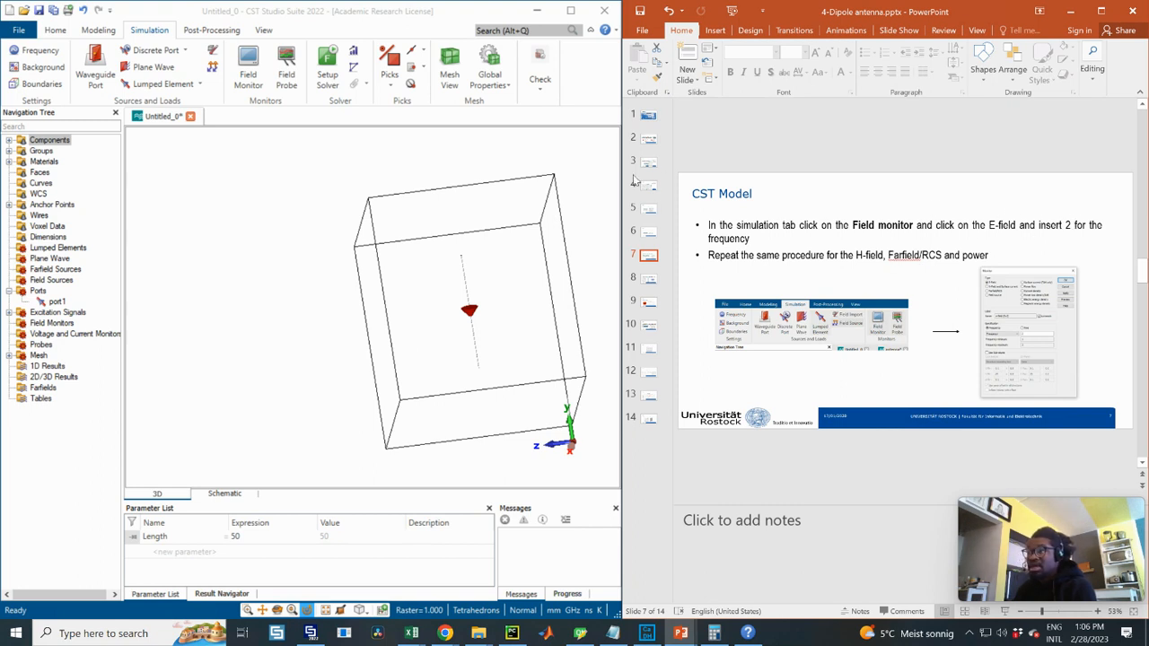
- Set the field monitor frequency to 2 GHz and add the E-field monitor
{"action": "left_click", "coordinate": [251, 68]}
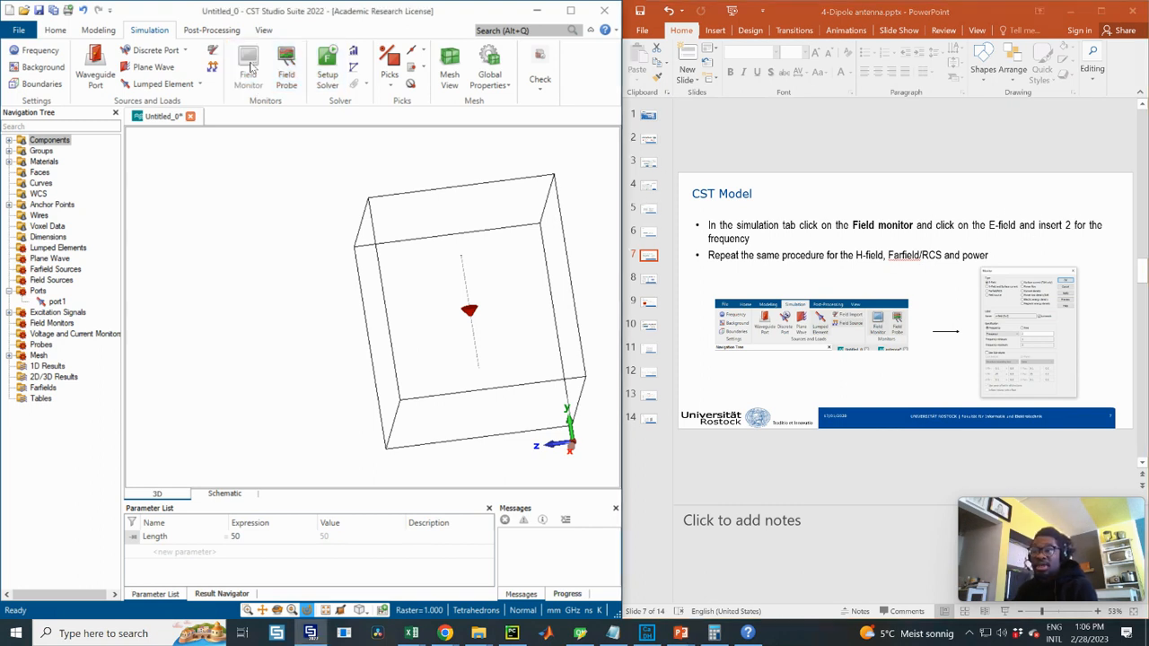
{"action": "left_click_drag", "start_coordinate": [463, 45], "coordinate": [400, 82]}
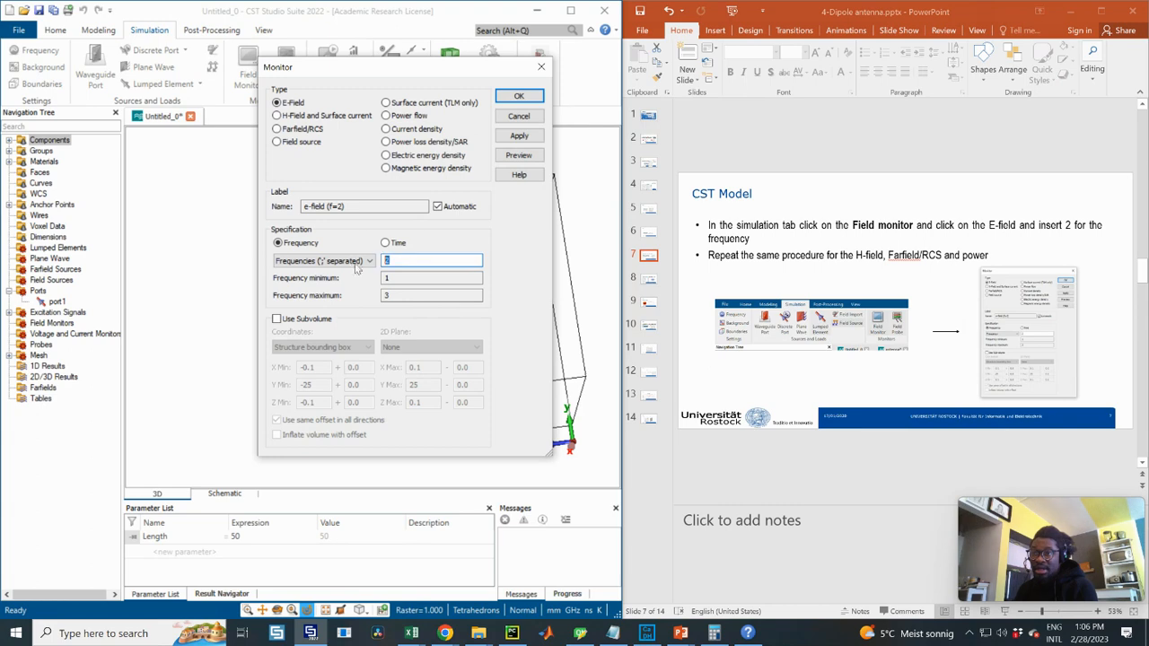
{"action": "double_click", "coordinate": [420, 261]}
{"action": "double_click", "coordinate": [405, 259]}
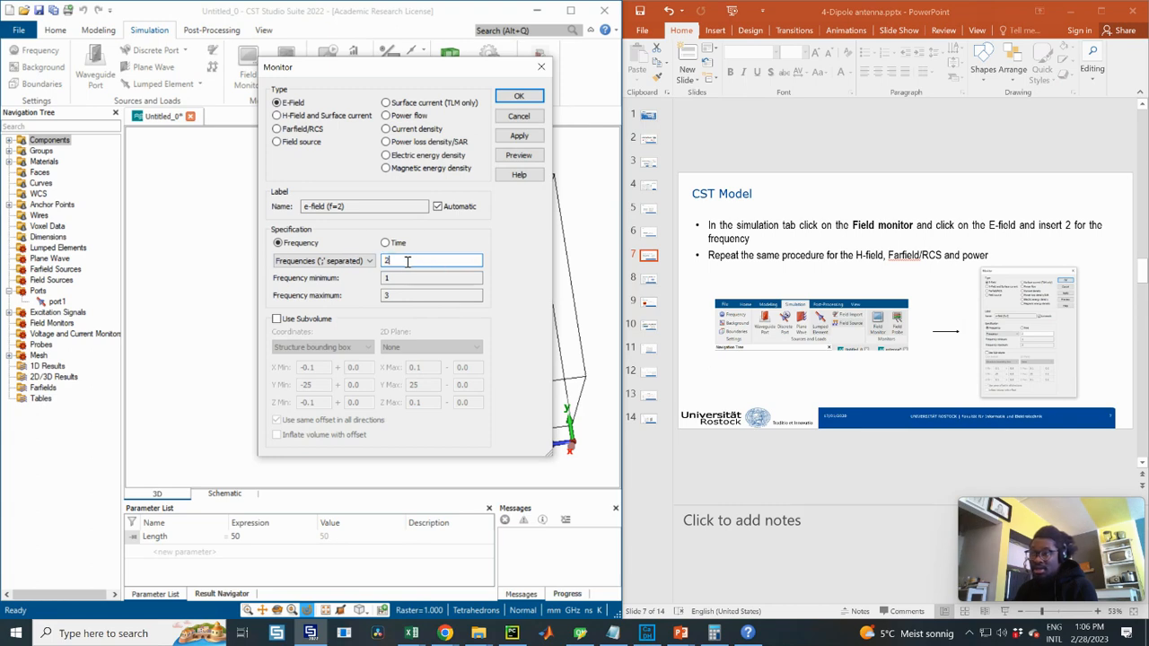
{"action": "double_click", "coordinate": [441, 261]}
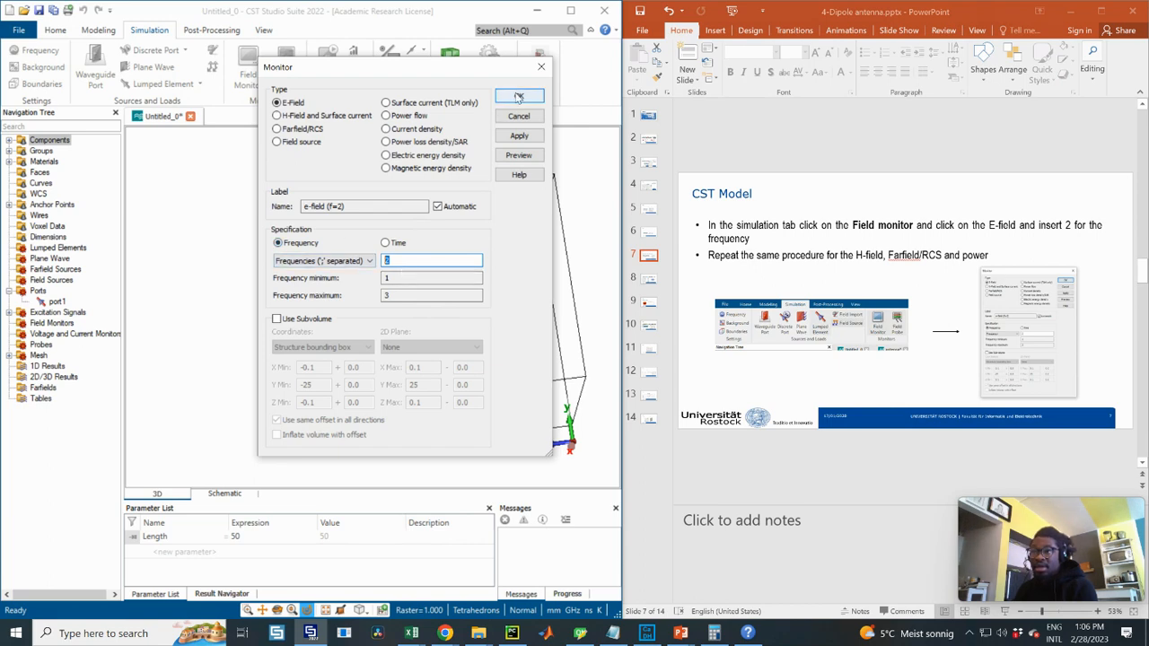
{"action": "left_click", "coordinate": [519, 136]}
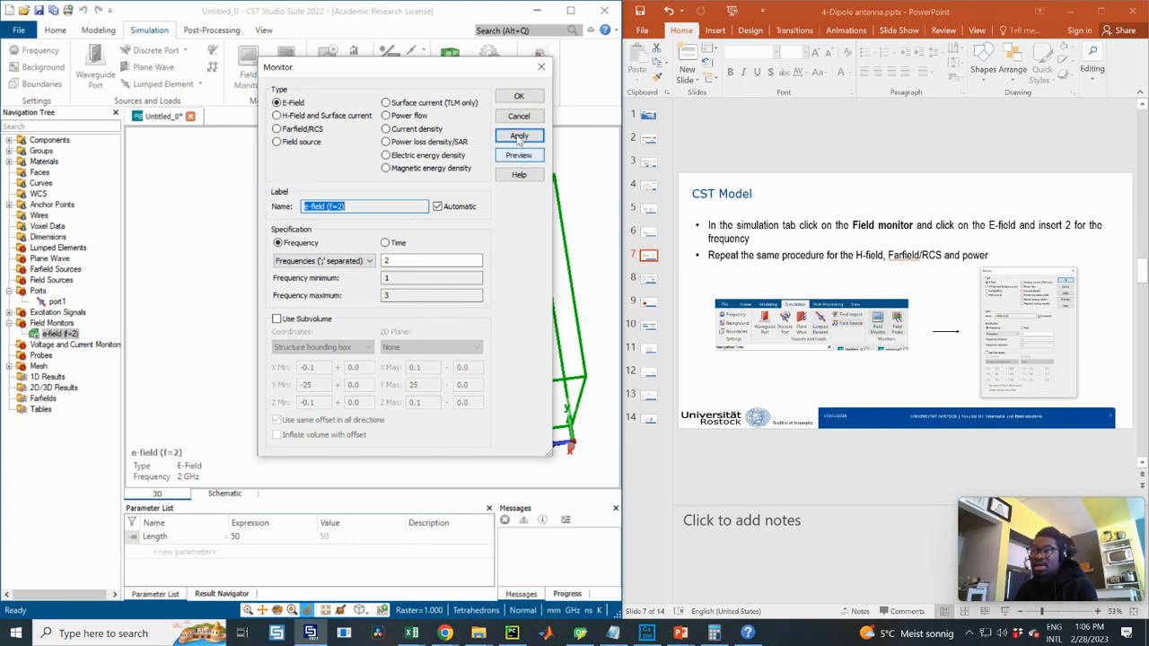
- Add H-field and farfield monitors at 2 GHz, keeping the existing farfield monitor, and close
{"action": "left_click", "coordinate": [279, 115]}
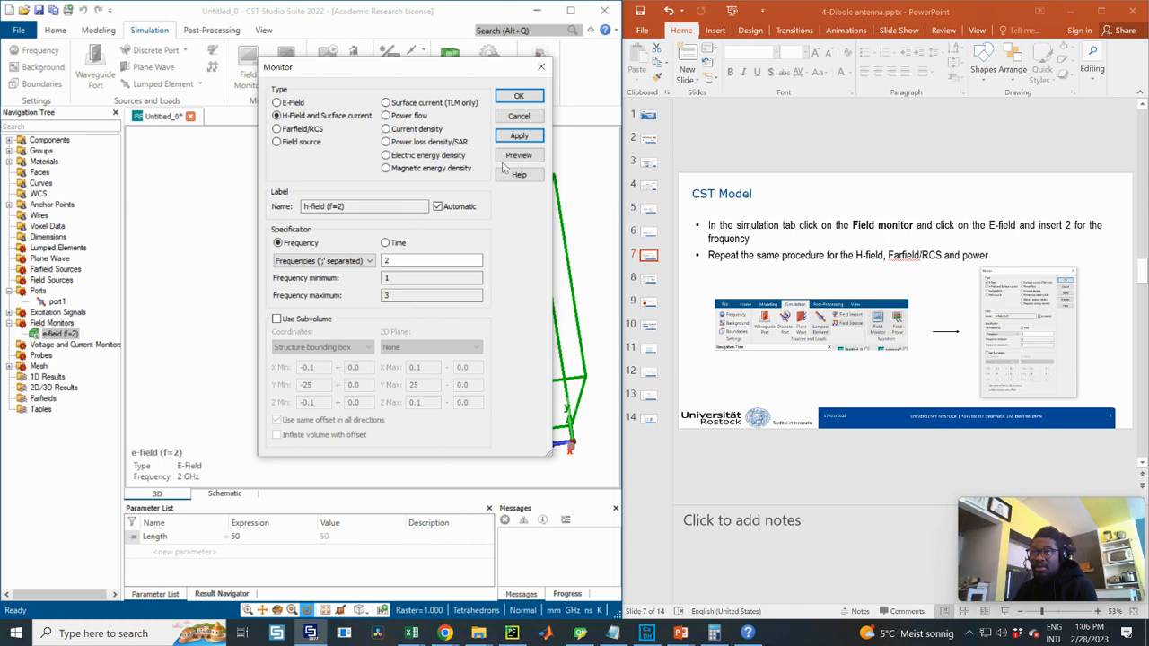
{"action": "left_click", "coordinate": [525, 138]}
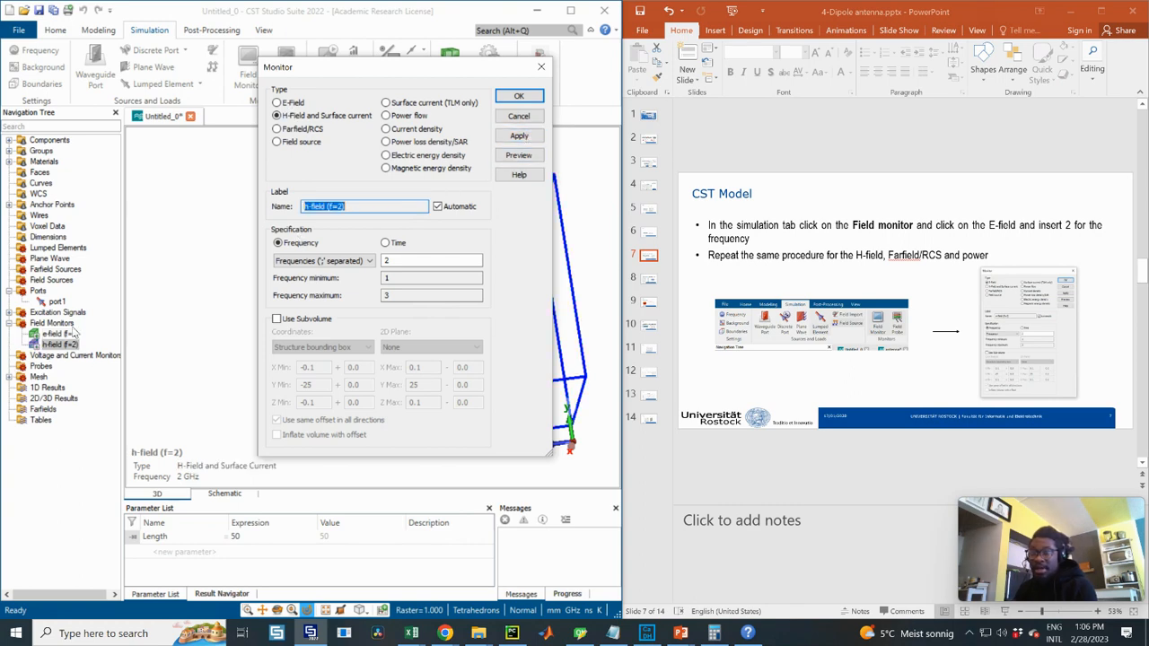
{"action": "left_click", "coordinate": [277, 128]}
{"action": "left_click", "coordinate": [525, 137]}
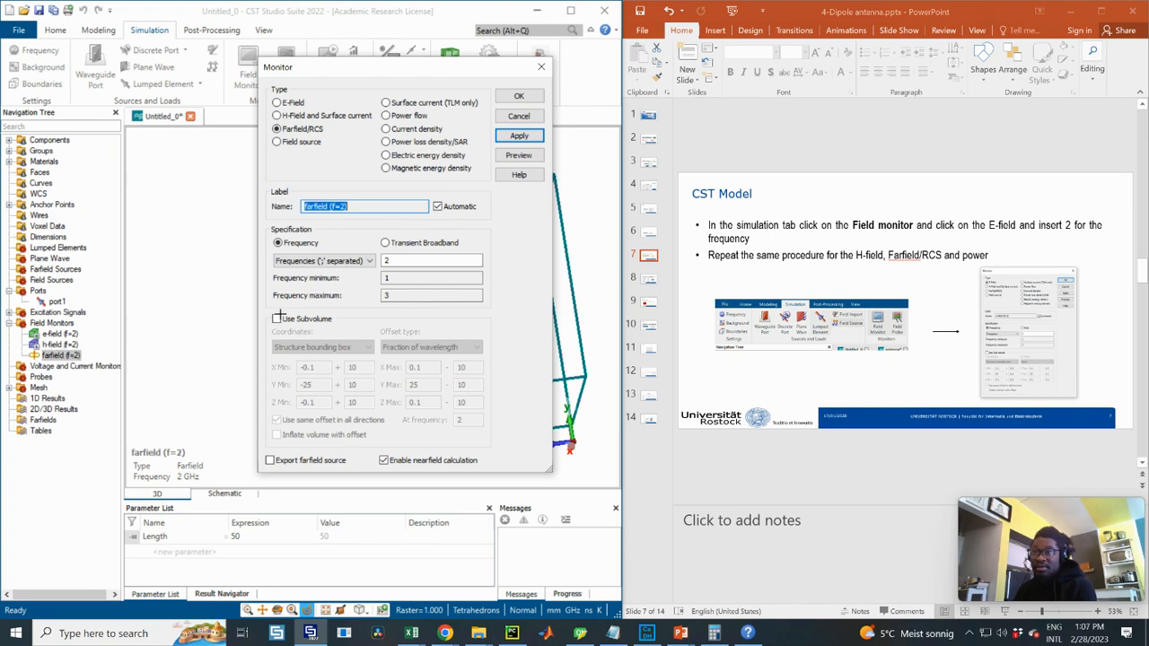
{"action": "left_click", "coordinate": [517, 97]}
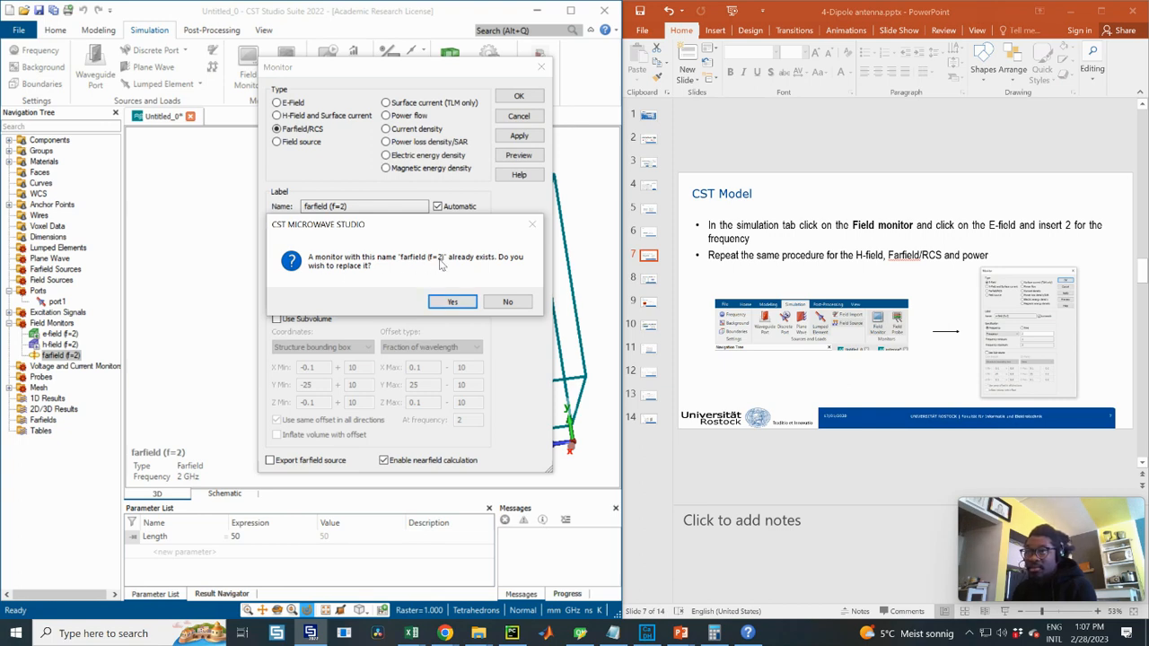
{"action": "left_click", "coordinate": [508, 302]}
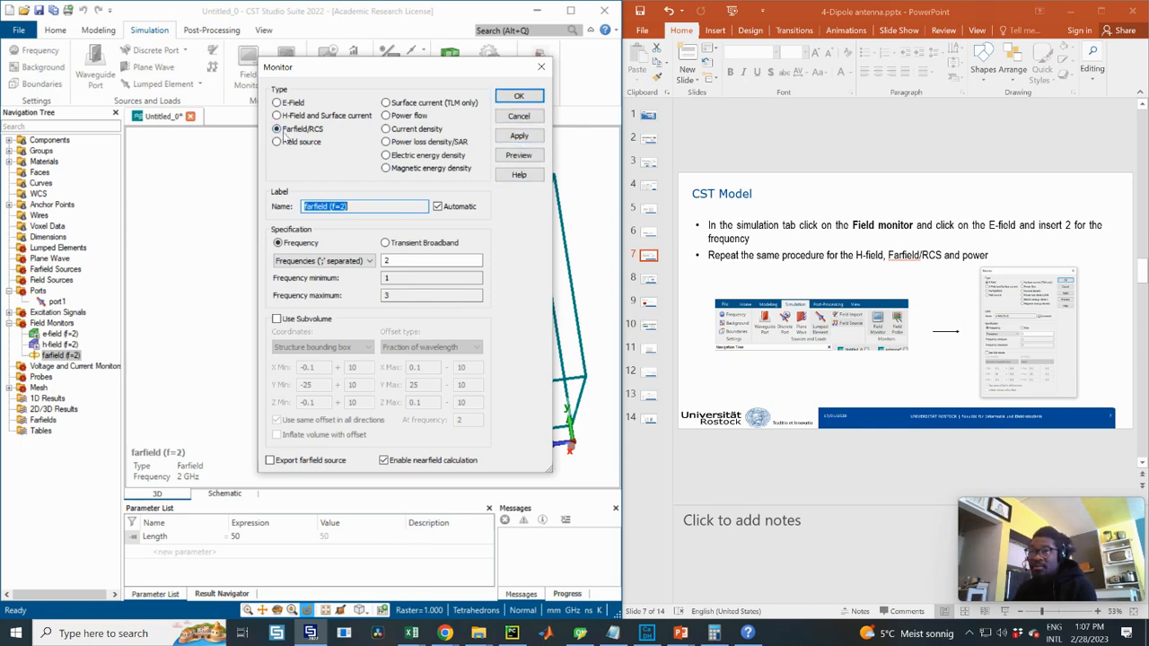
{"action": "left_click", "coordinate": [520, 117]}
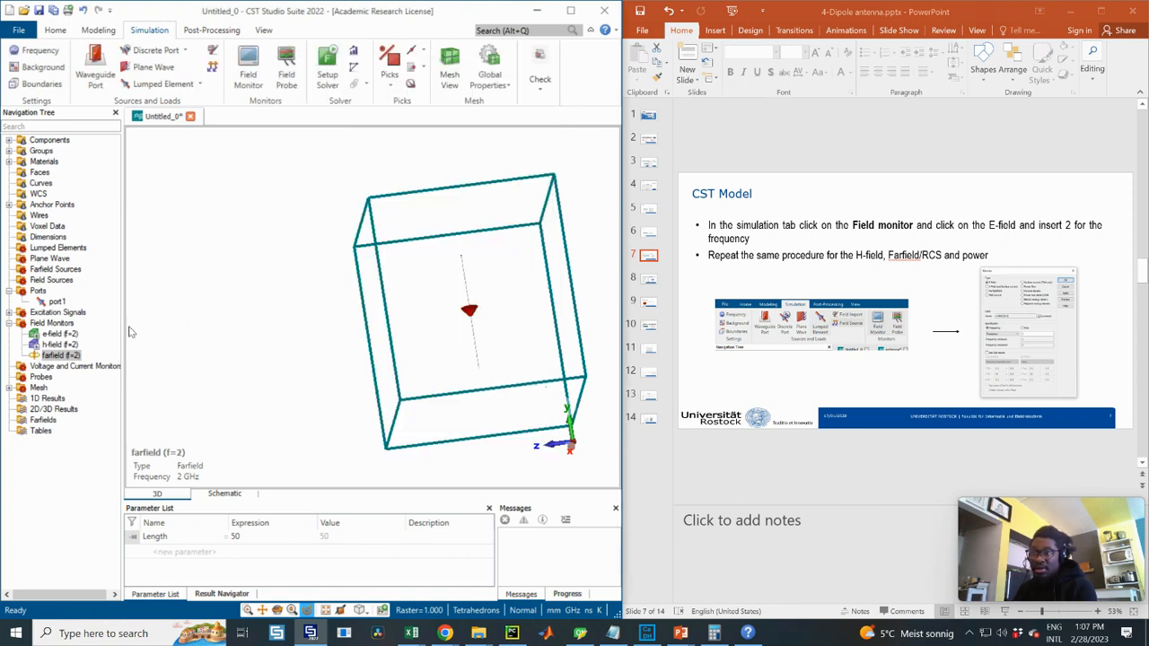
- Reorient the dipole to a near edge-on view and open Setup Solver from the Home tab
{"action": "scroll", "coordinate": [488, 279], "scroll_direction": "down", "scroll_amount": 1}
{"action": "left_click_drag", "start_coordinate": [459, 290], "coordinate": [449, 341]}
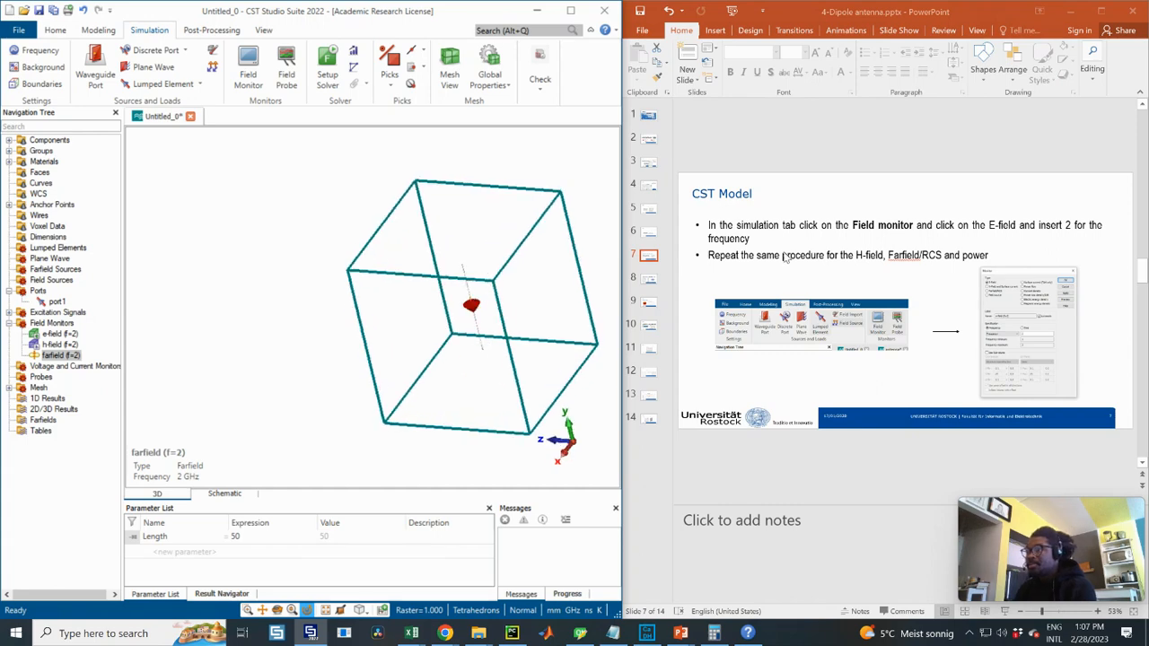
{"action": "left_click", "coordinate": [649, 279]}
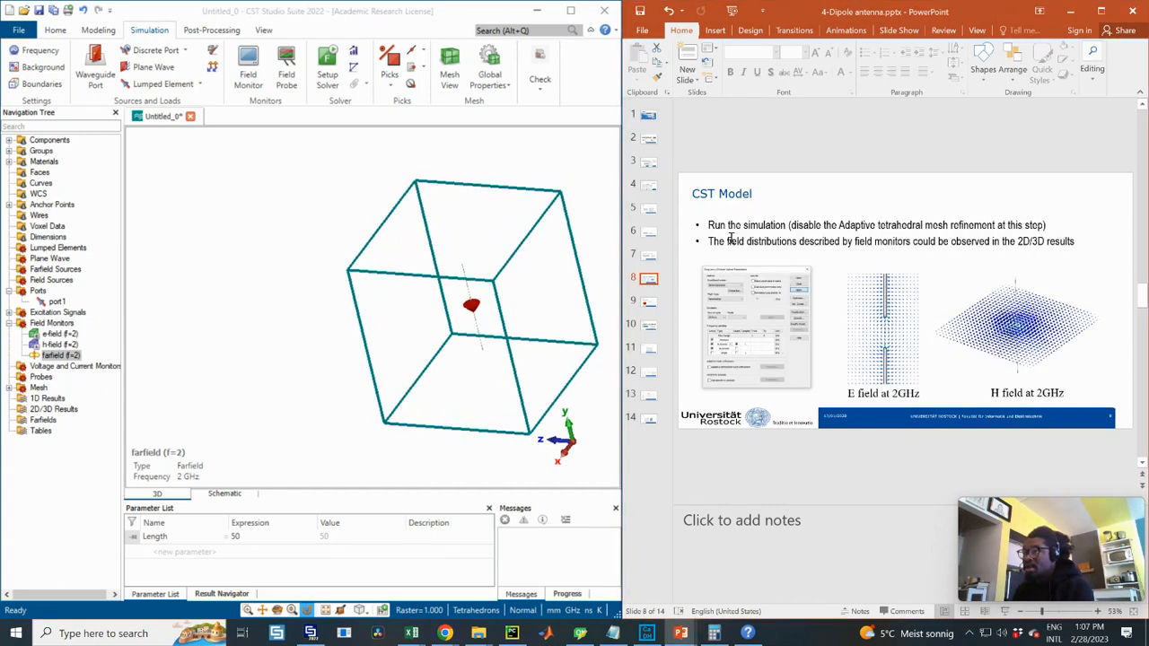
{"action": "middle_click_drag", "start_coordinate": [425, 241], "coordinate": [310, 238]}
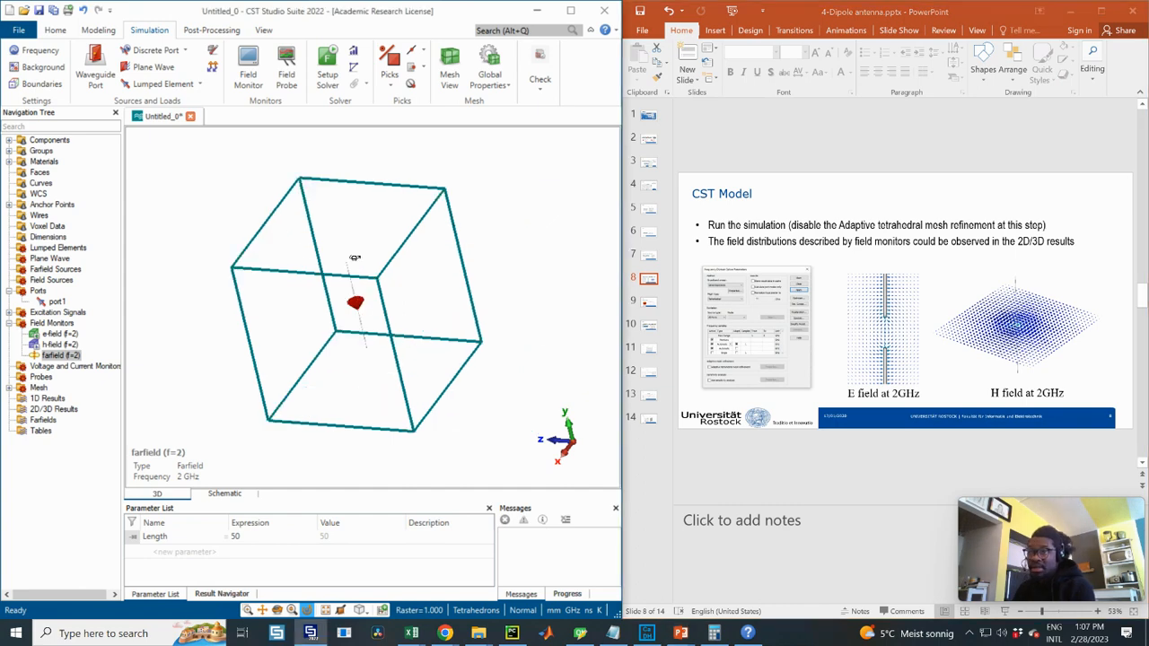
{"action": "left_click_drag", "start_coordinate": [354, 258], "coordinate": [413, 250]}
{"action": "left_click", "coordinate": [328, 70]}
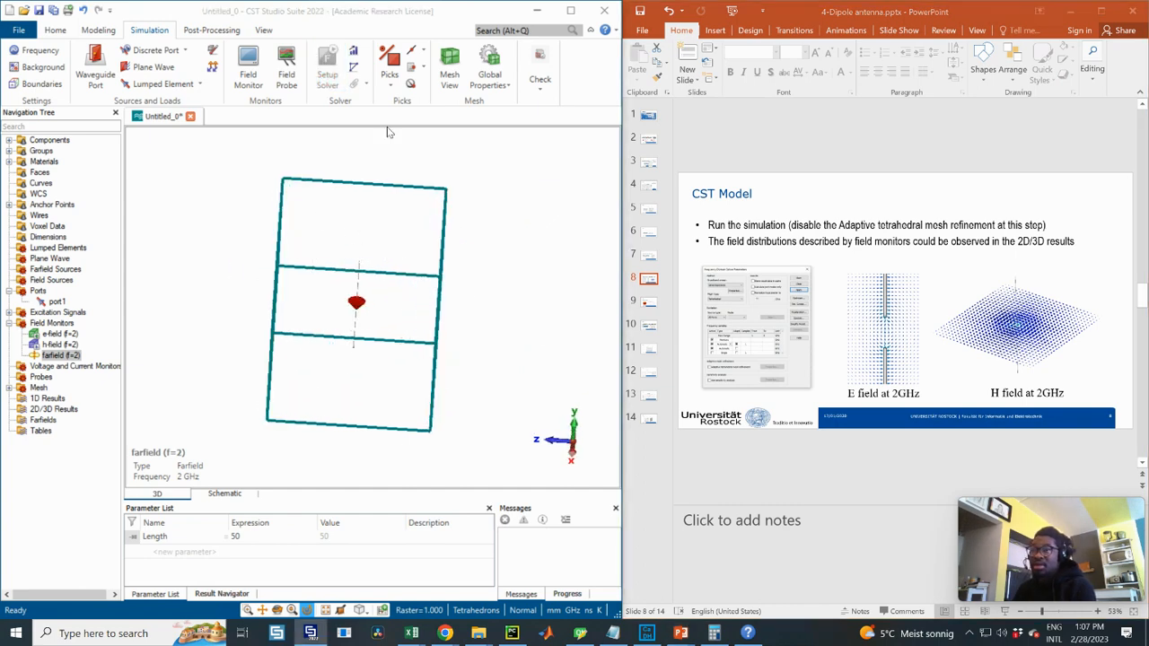
{"action": "left_click", "coordinate": [470, 135]}
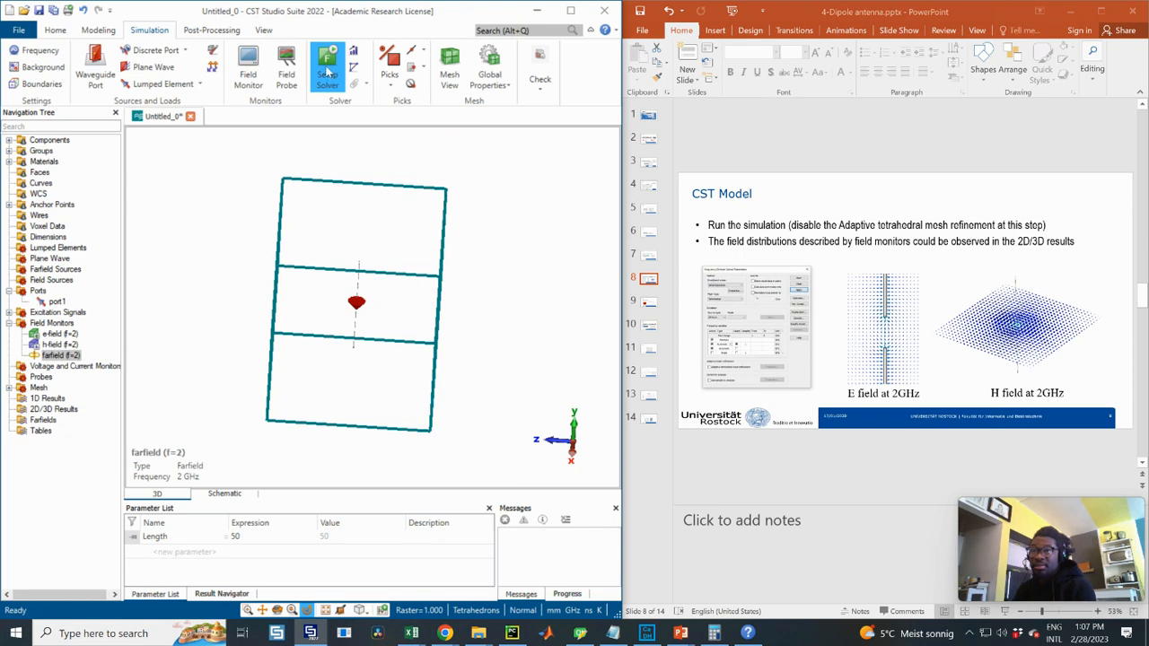
{"action": "left_click", "coordinate": [55, 30]}
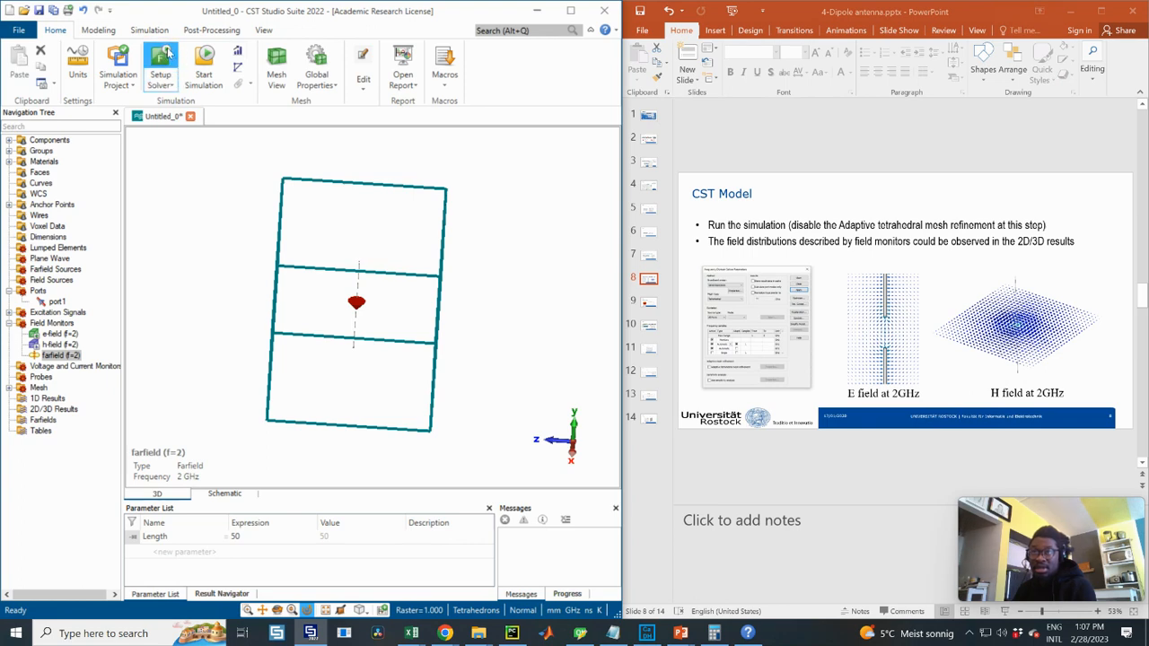
{"action": "left_click", "coordinate": [162, 57]}
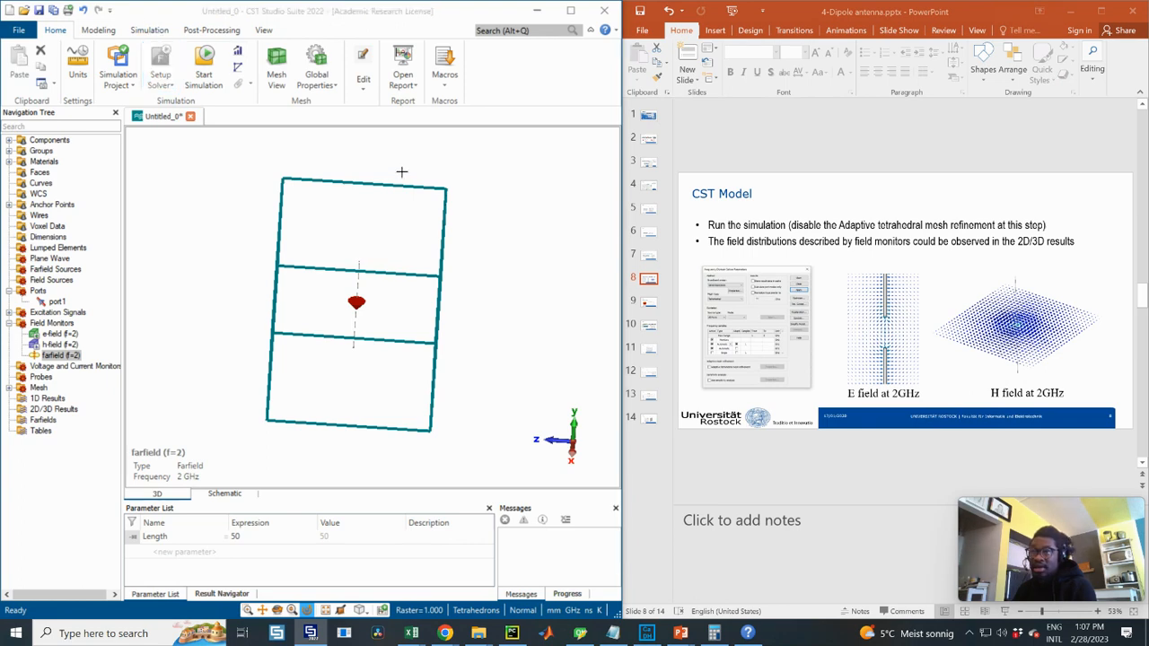
- Uncheck adaptive tetrahedral mesh refinement and start the frequency domain simulation
{"action": "left_click_drag", "start_coordinate": [270, 140], "coordinate": [357, 113]}
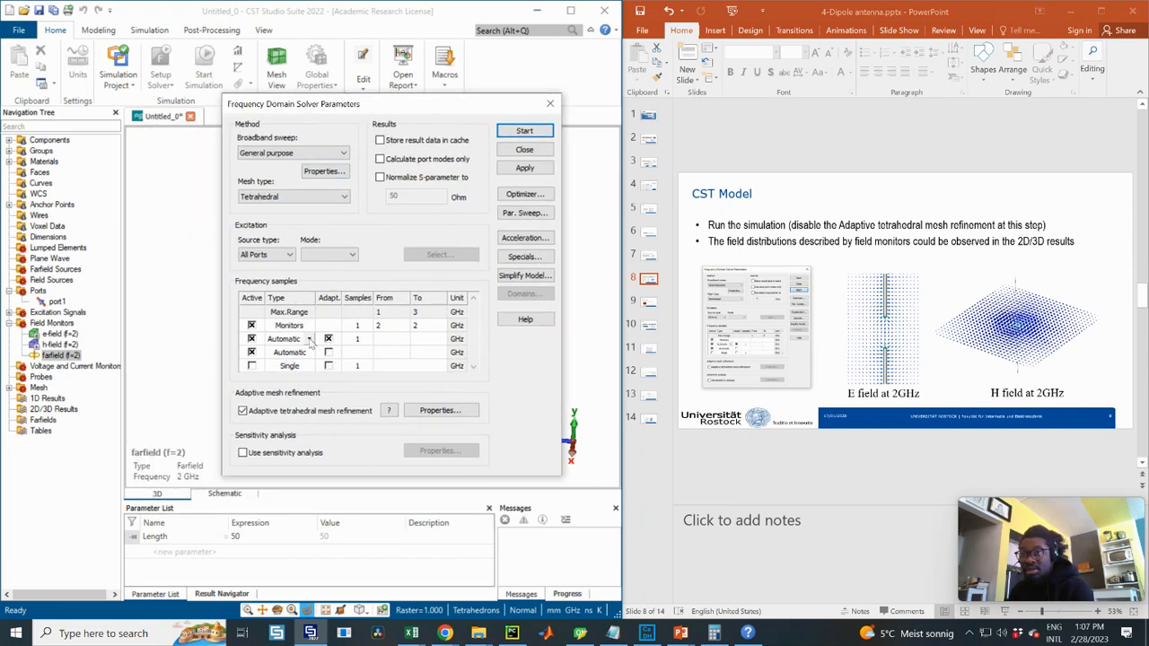
{"action": "left_click", "coordinate": [242, 412]}
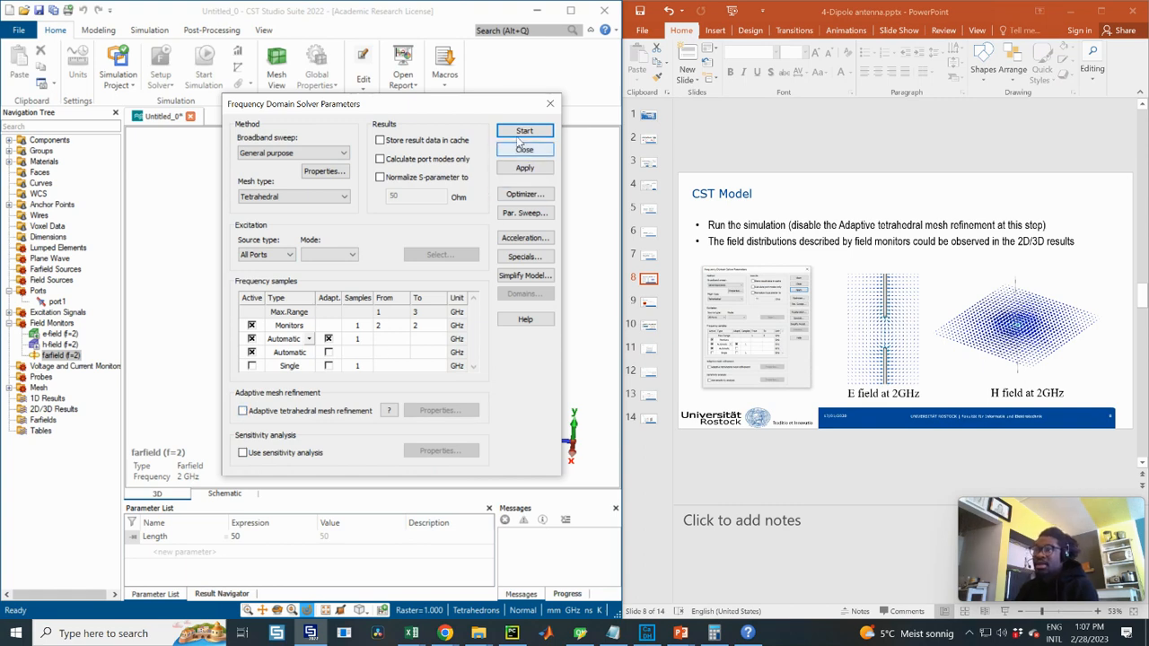
{"action": "left_click", "coordinate": [524, 149]}
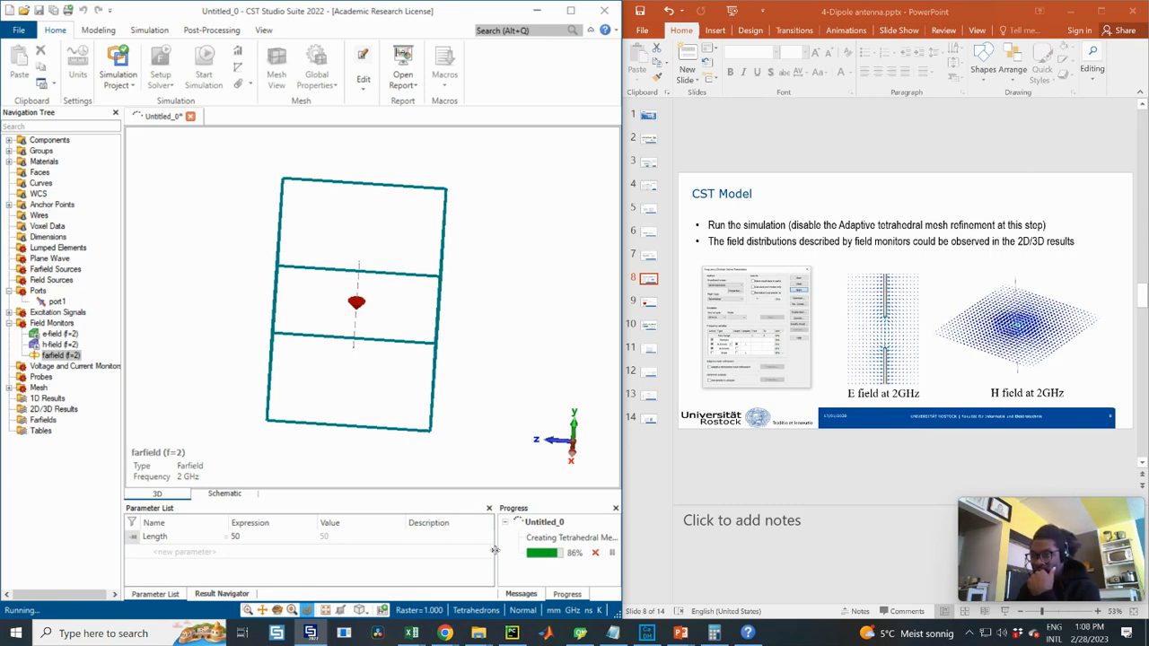
{"action": "left_click_drag", "start_coordinate": [494, 550], "coordinate": [410, 545]}
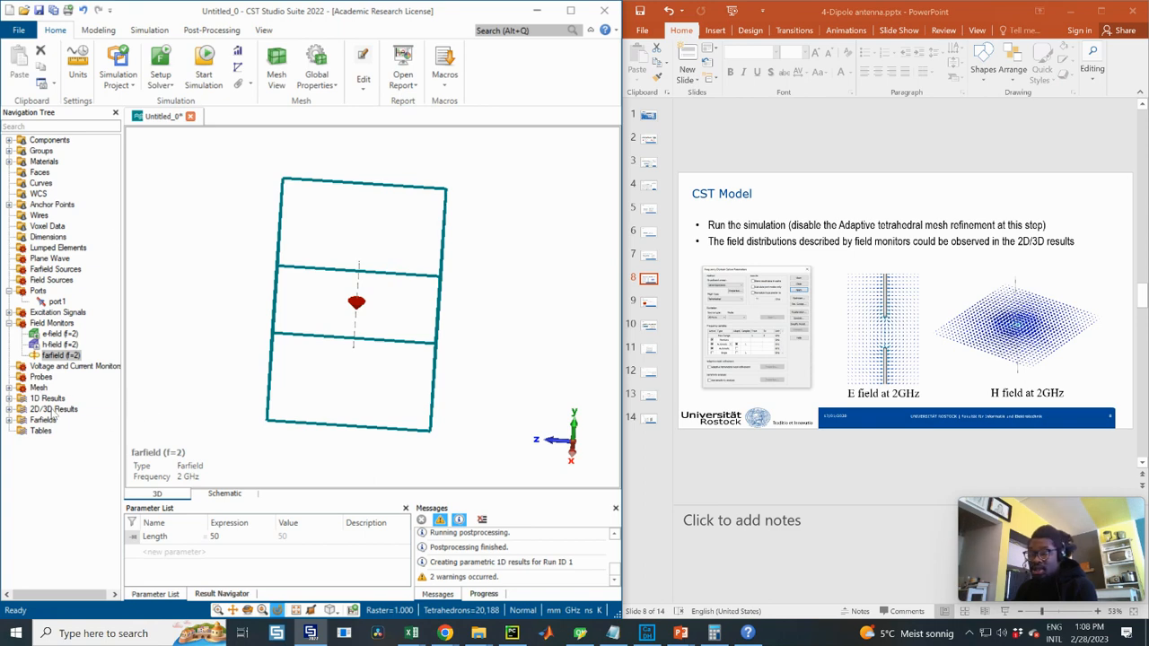
- Display the e-field (f=2) [1] result and tilt it into a 3-D view
{"action": "left_click", "coordinate": [9, 410]}
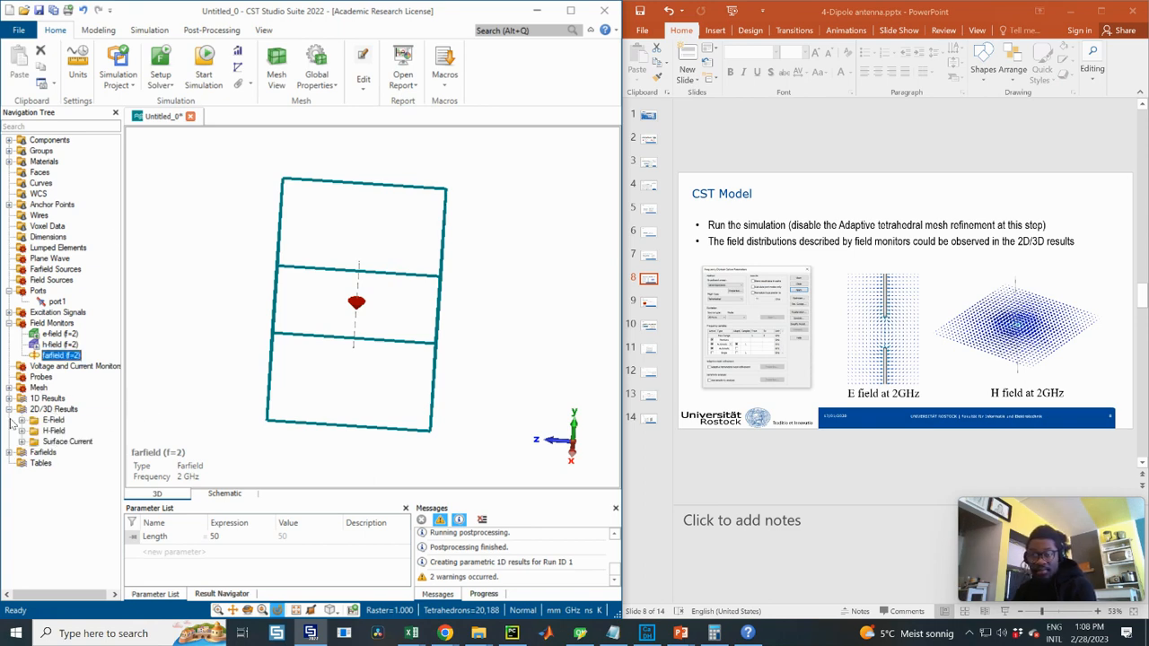
{"action": "left_click", "coordinate": [22, 421]}
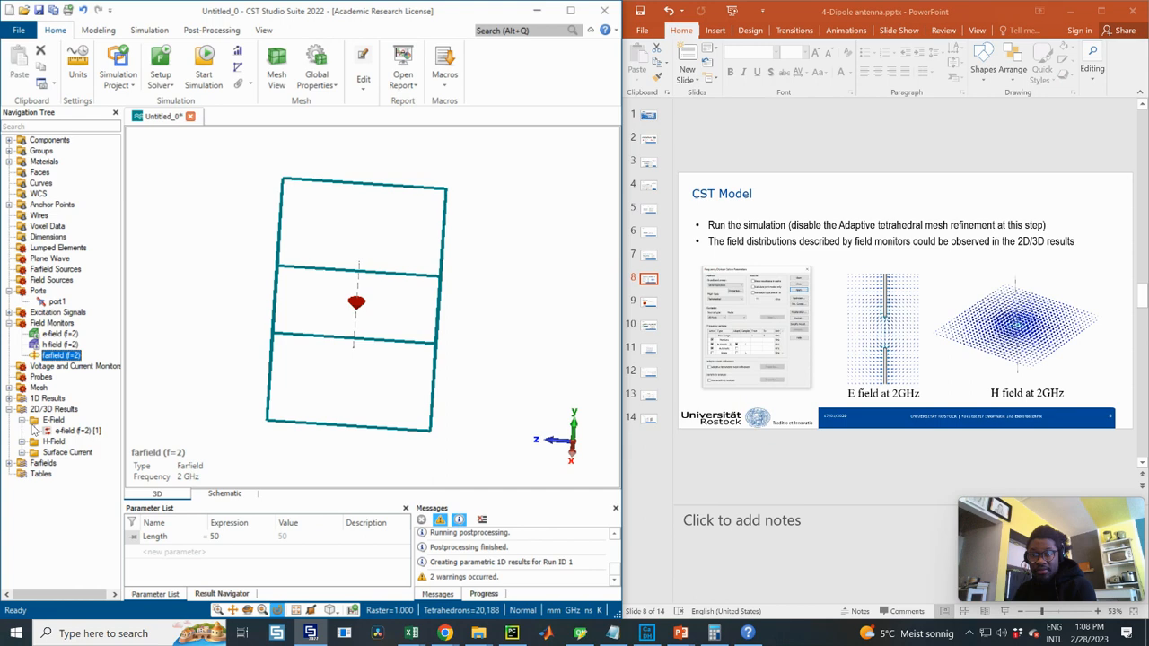
{"action": "left_click", "coordinate": [79, 431]}
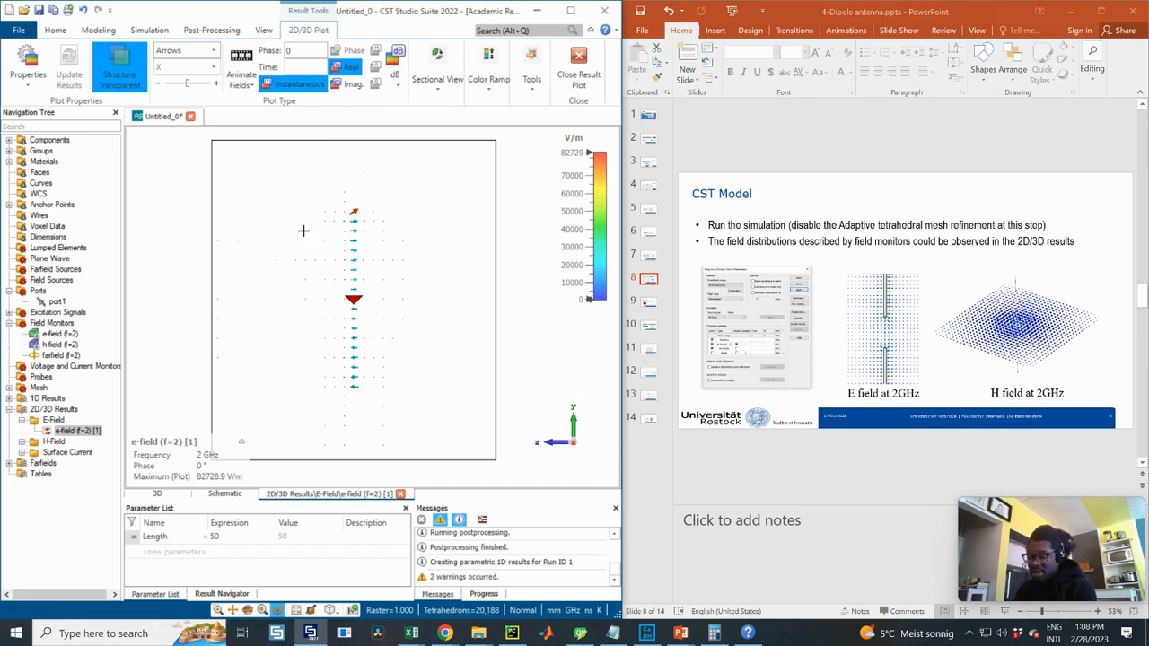
{"action": "left_click_drag", "start_coordinate": [304, 230], "coordinate": [393, 288]}
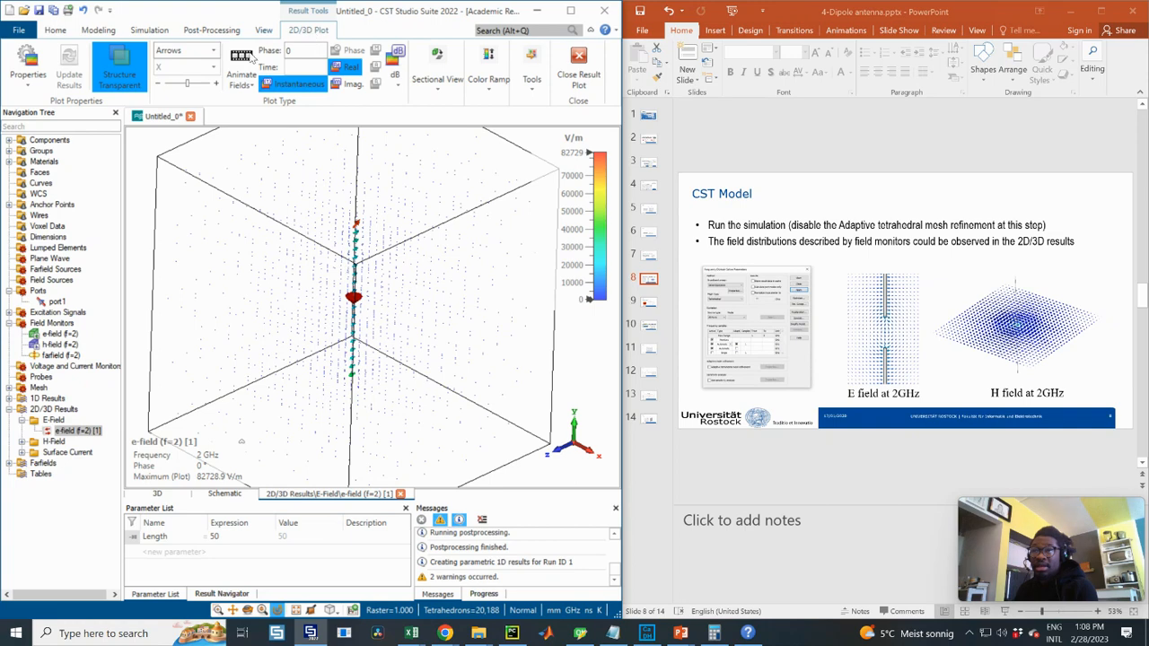
- Show the E-field on a cutting plane in an axis-aligned side view, then expand H-Field
{"action": "left_click", "coordinate": [435, 83]}
{"action": "left_click", "coordinate": [429, 134]}
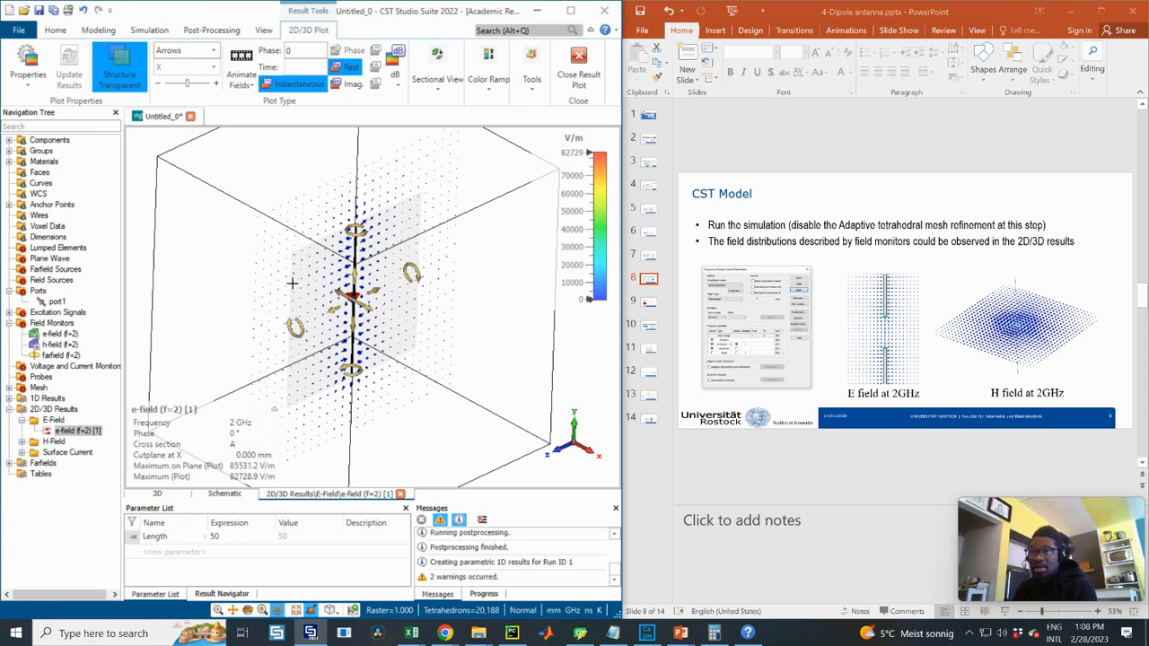
{"action": "left_click_drag", "start_coordinate": [354, 301], "coordinate": [322, 179]}
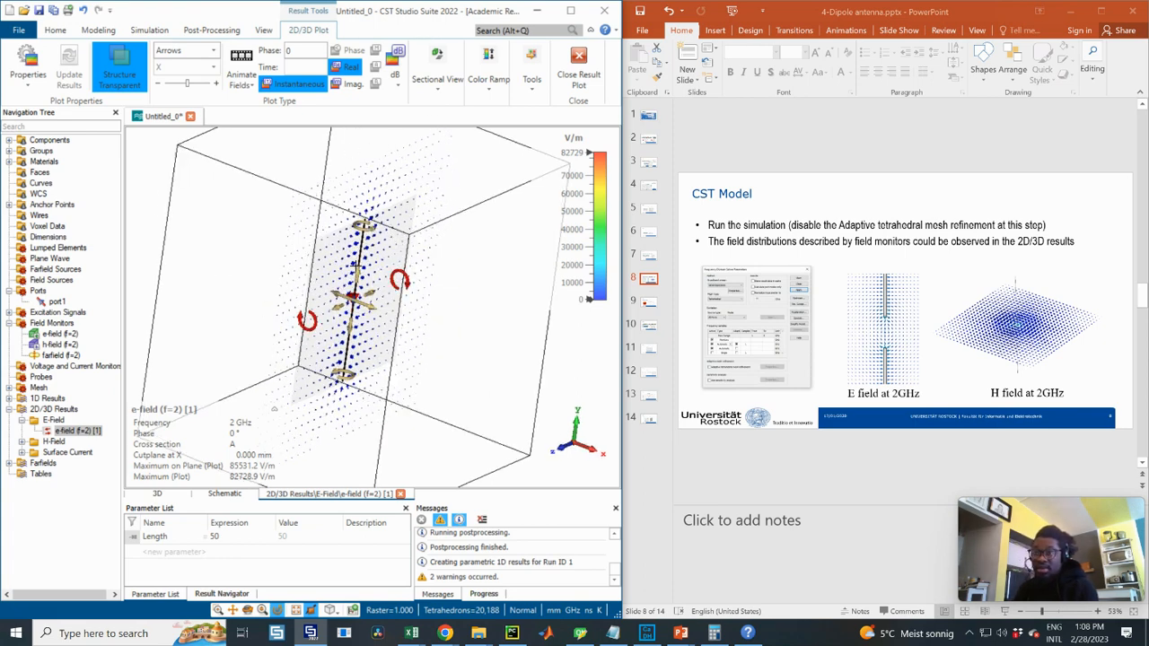
{"action": "key", "text": "6"}
{"action": "scroll", "coordinate": [390, 274], "scroll_direction": "up", "scroll_amount": 5}
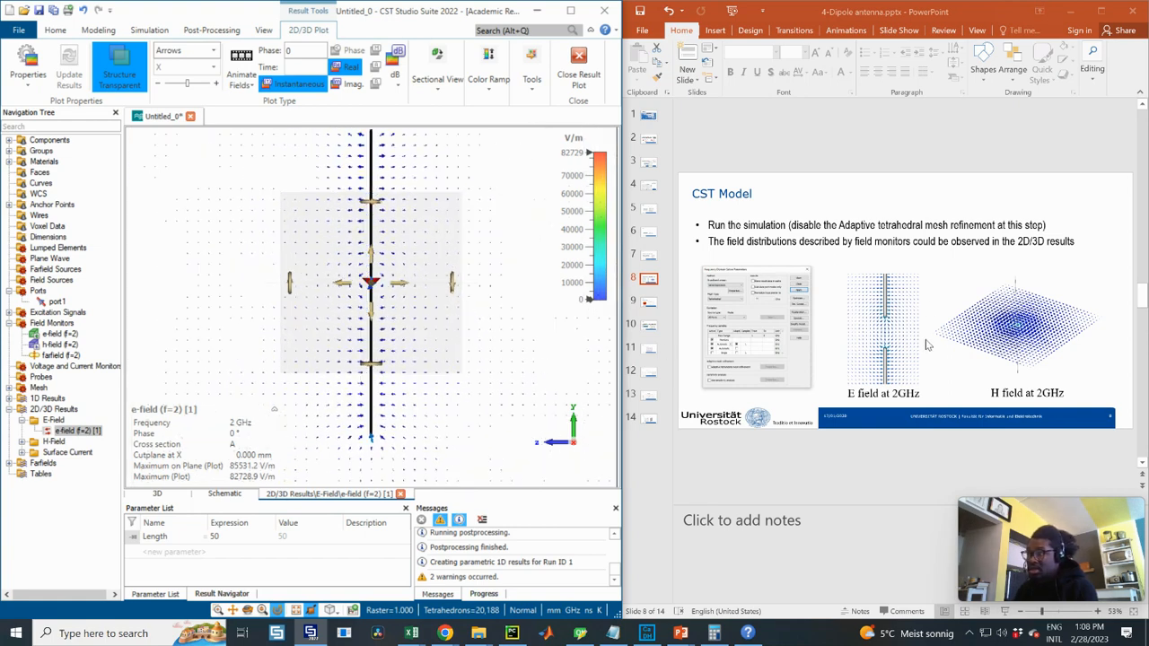
{"action": "scroll", "coordinate": [428, 335], "scroll_direction": "down", "scroll_amount": 2}
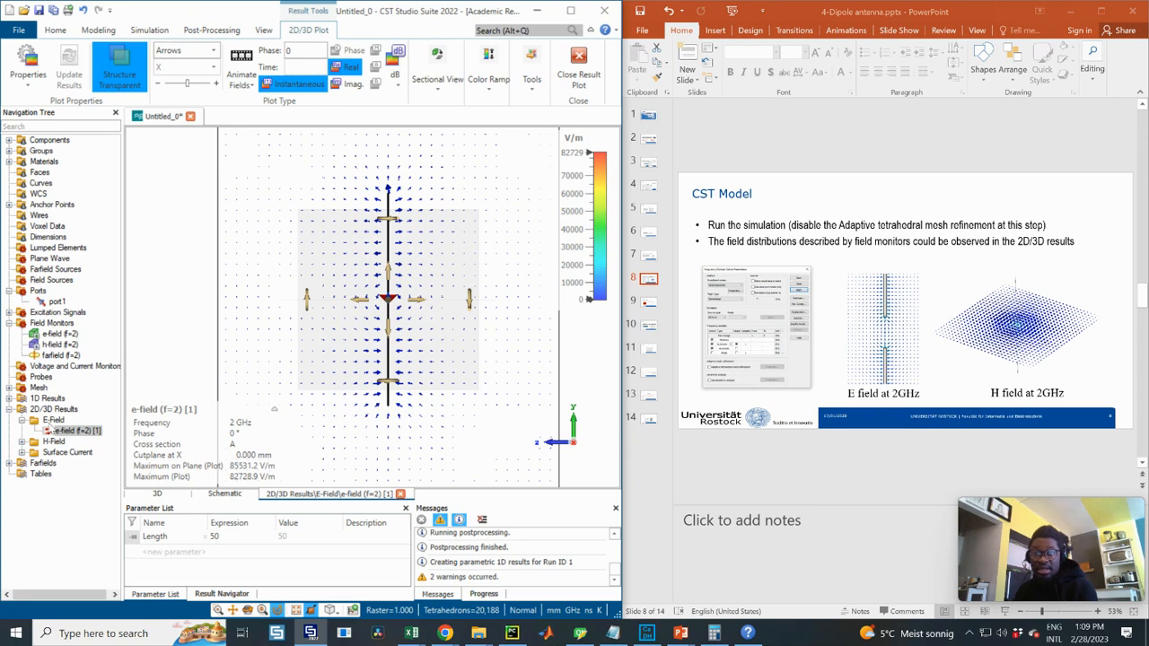
{"action": "left_click", "coordinate": [22, 441]}
- Switch between h-field (f=2) [1] and e-field (f=2) [1], zooming around the dipole, ending on h-field
{"action": "left_click", "coordinate": [79, 454]}
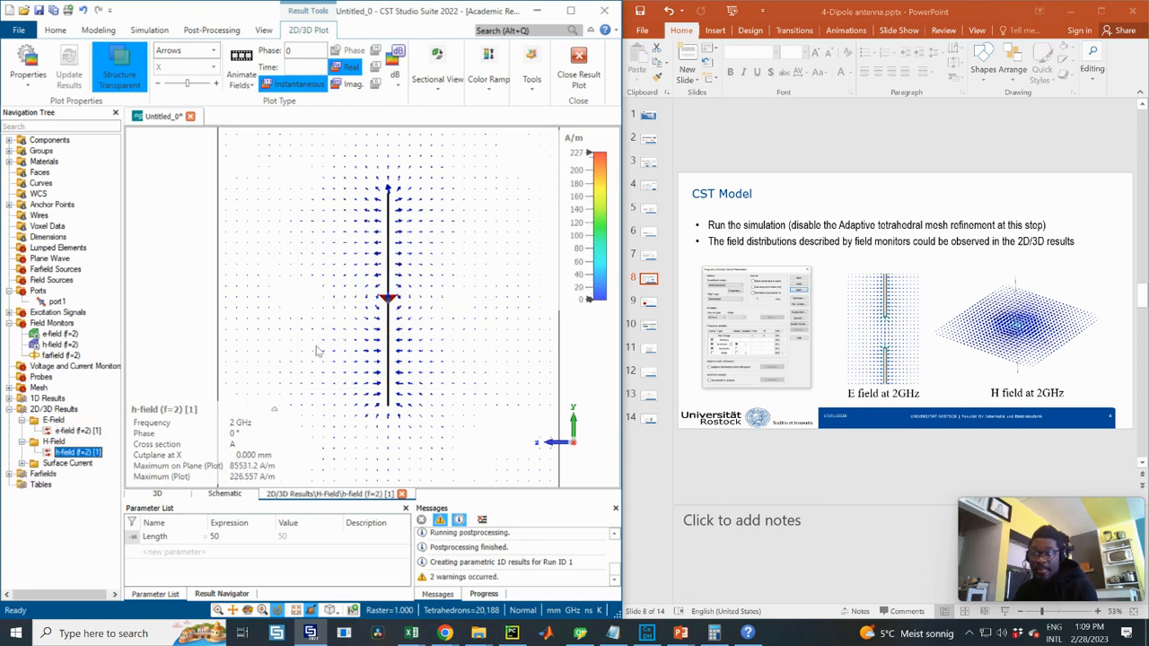
{"action": "scroll", "coordinate": [429, 266], "scroll_direction": "up", "scroll_amount": 6}
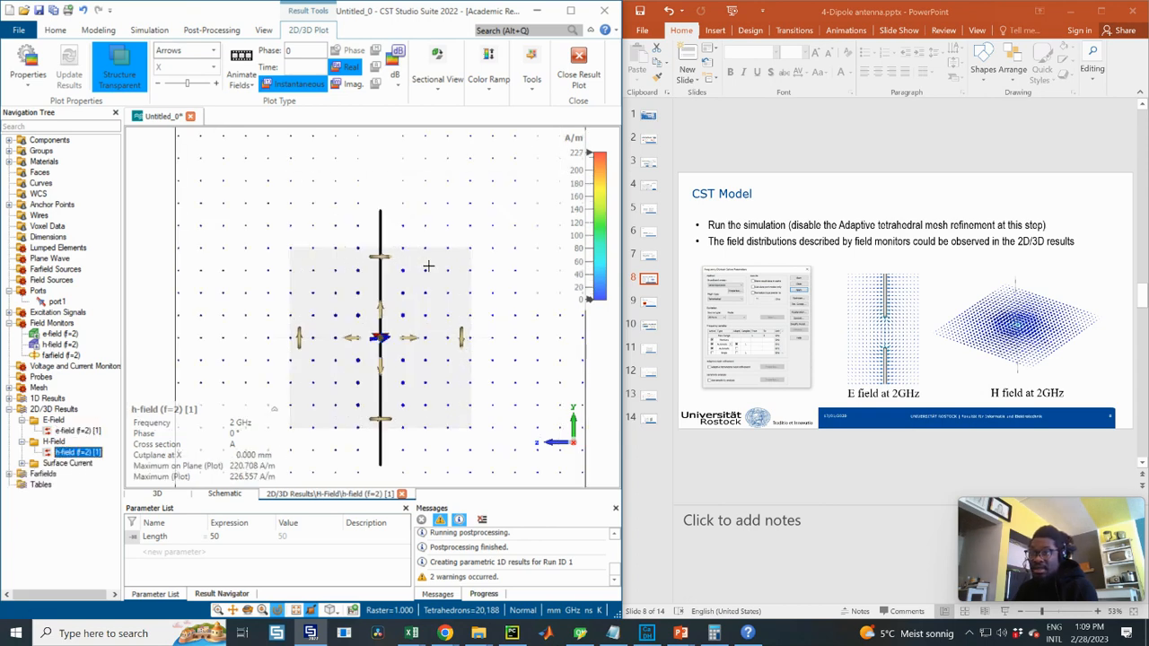
{"action": "scroll", "coordinate": [392, 310], "scroll_direction": "down", "scroll_amount": 4}
{"action": "left_click", "coordinate": [76, 431]}
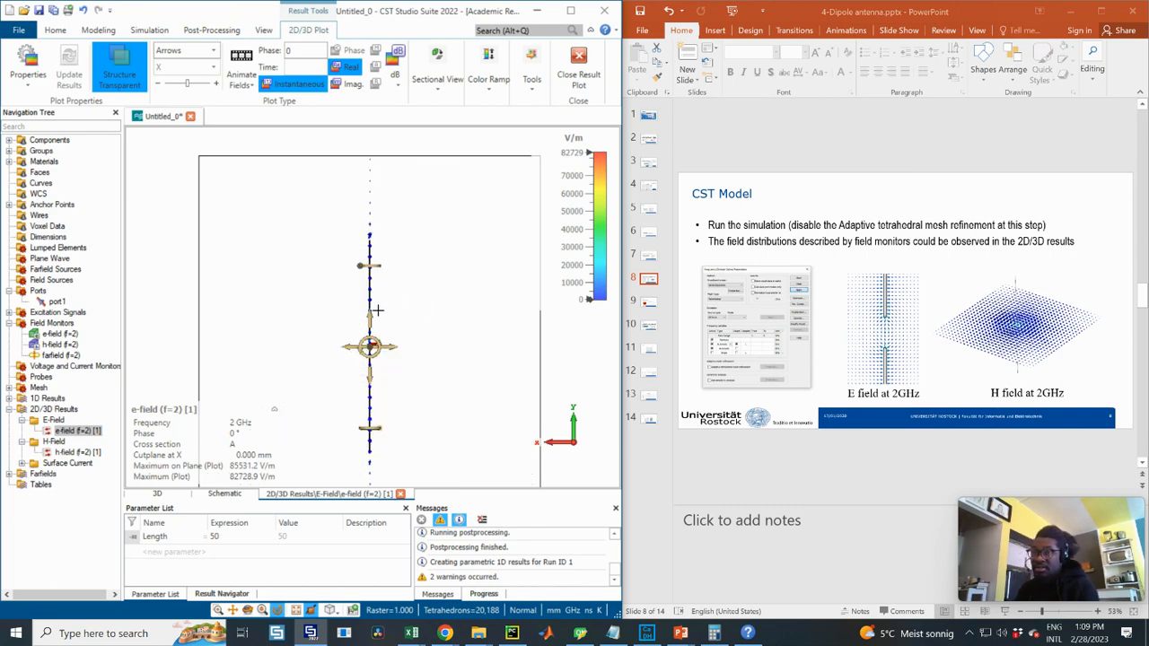
{"action": "scroll", "coordinate": [378, 310], "scroll_direction": "down", "scroll_amount": 3}
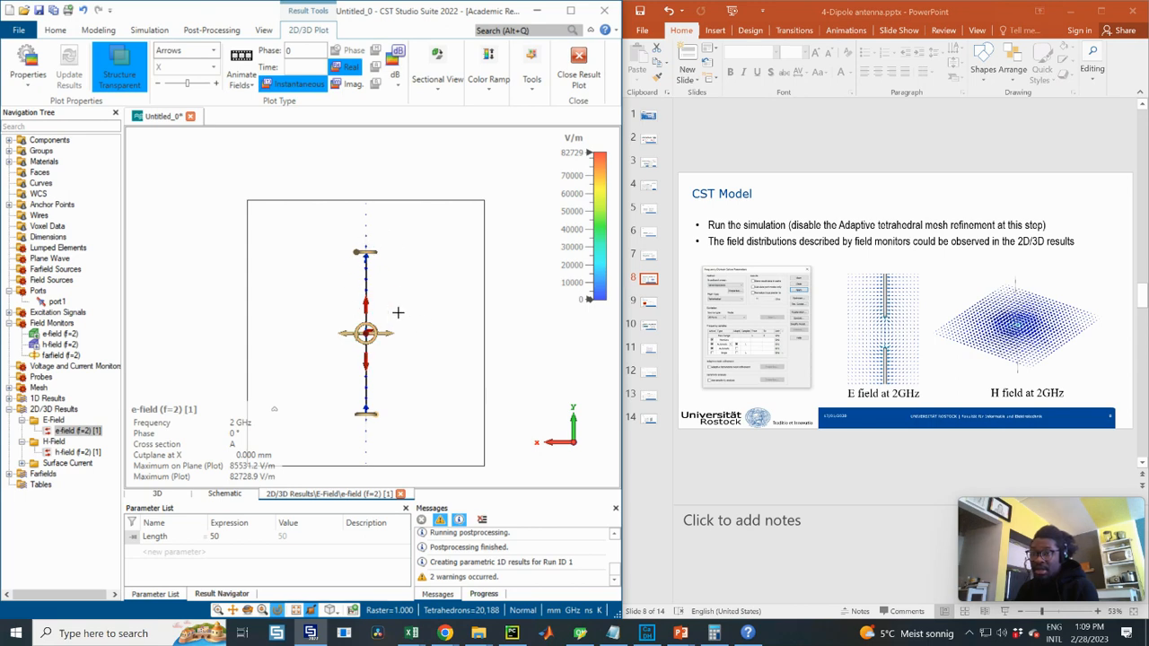
{"action": "mouse_move", "coordinate": [255, 432]}
{"action": "scroll", "coordinate": [370, 254], "scroll_direction": "up", "scroll_amount": 3}
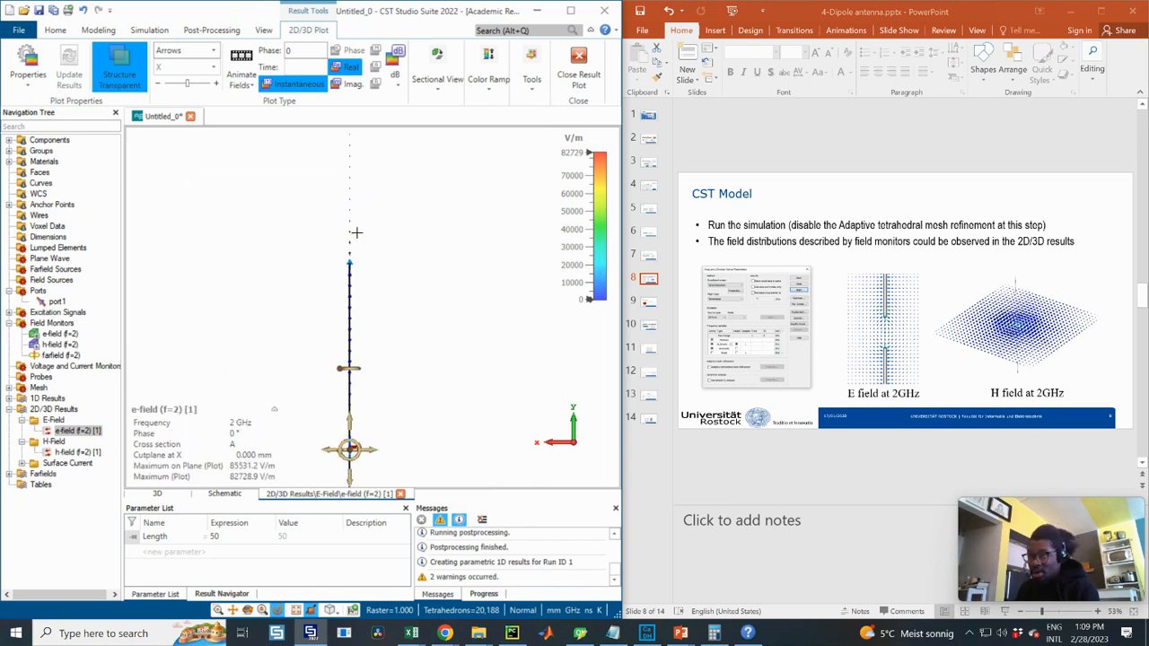
{"action": "scroll", "coordinate": [356, 235], "scroll_direction": "down", "scroll_amount": 3}
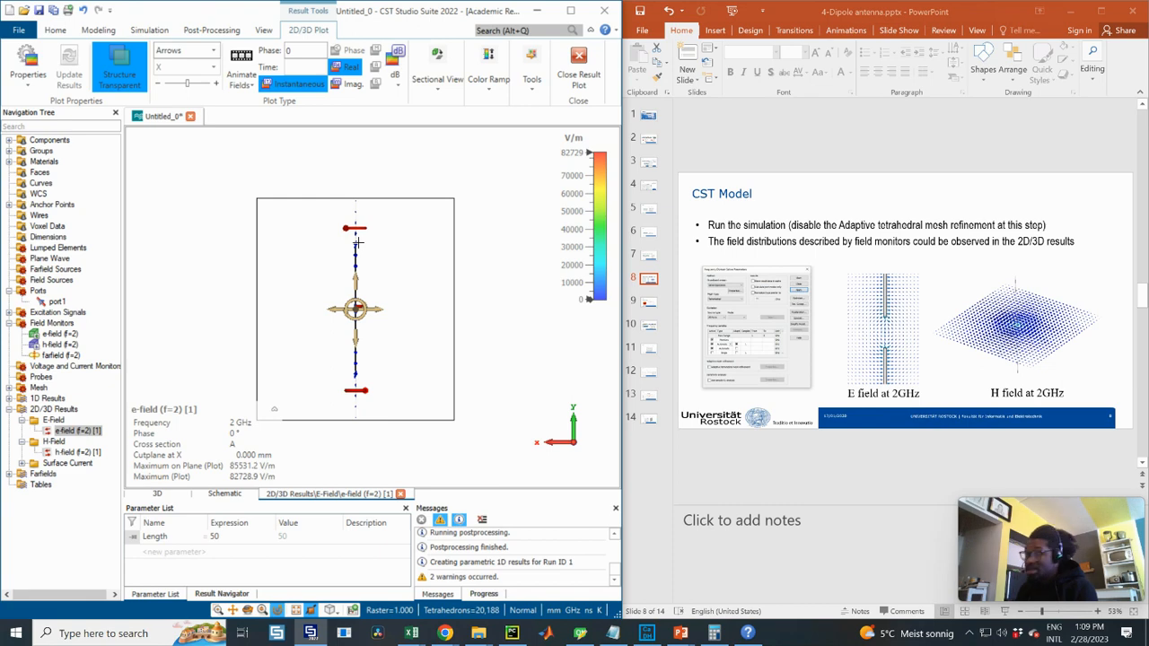
{"action": "scroll", "coordinate": [381, 266], "scroll_direction": "up", "scroll_amount": 1}
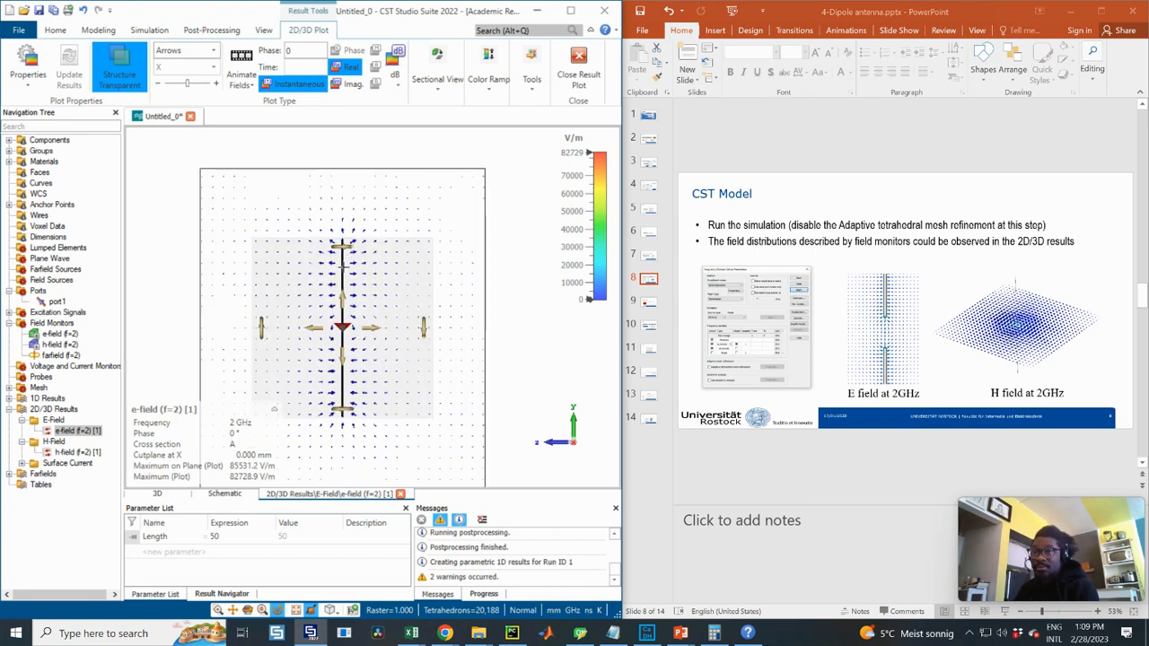
{"action": "left_click", "coordinate": [72, 452]}
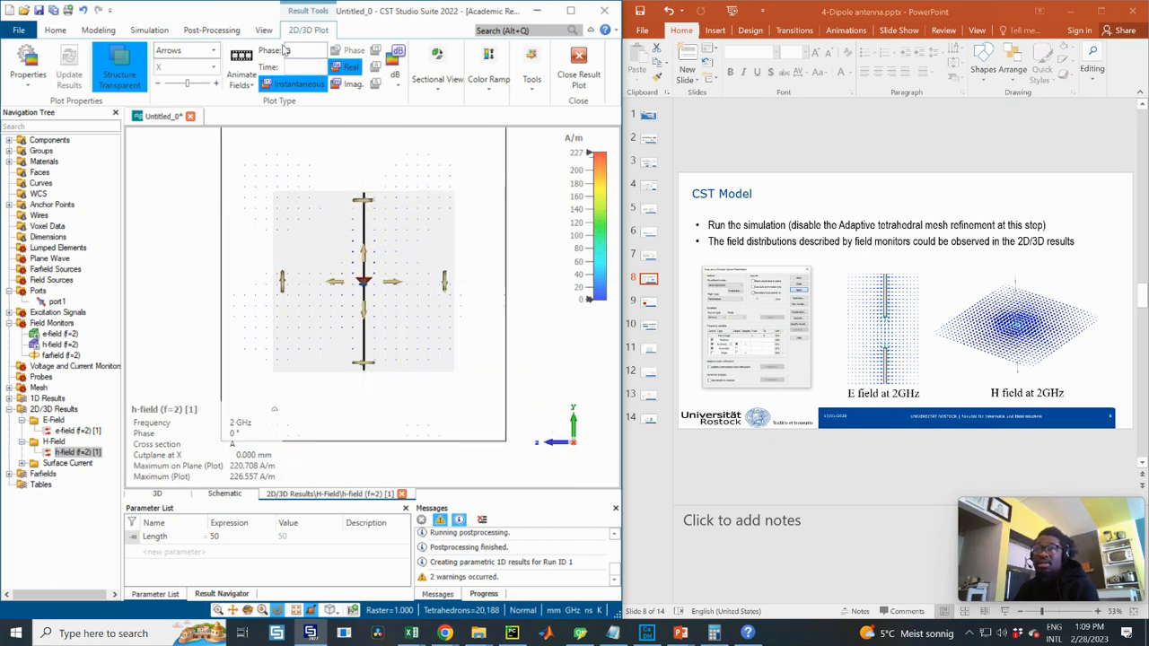
- Turn off Cross Section A, activate Cross Section B, and orbit to view the Y cutplane
{"action": "left_click", "coordinate": [437, 79]}
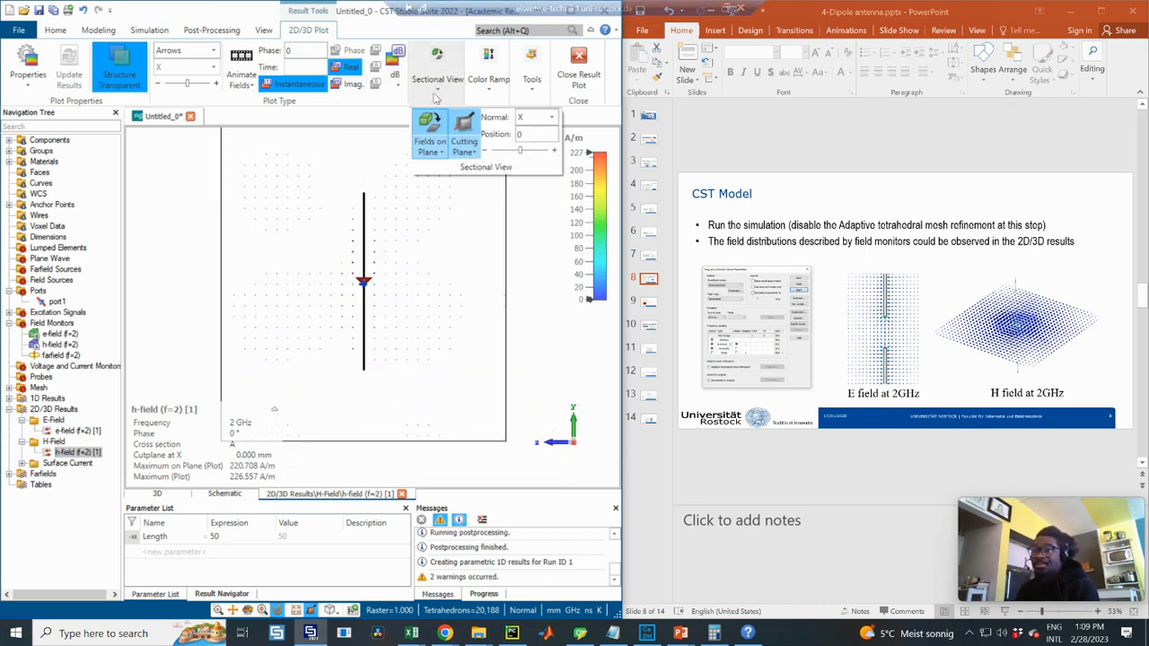
{"action": "left_click", "coordinate": [432, 149]}
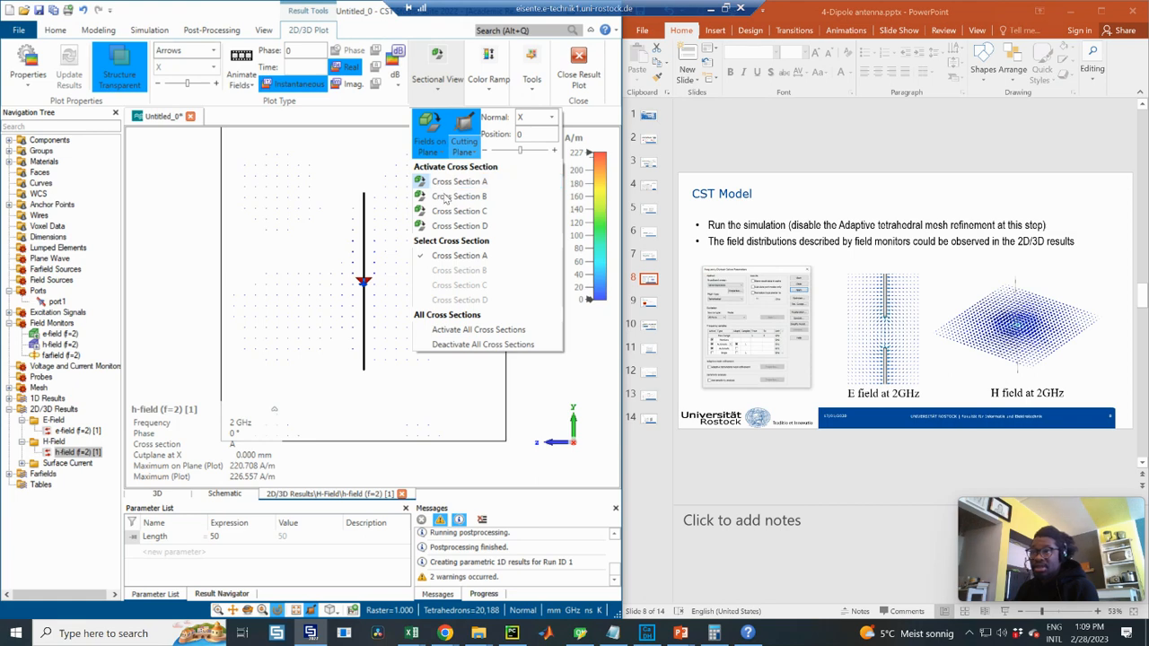
{"action": "left_click", "coordinate": [458, 181]}
{"action": "left_click", "coordinate": [437, 79]}
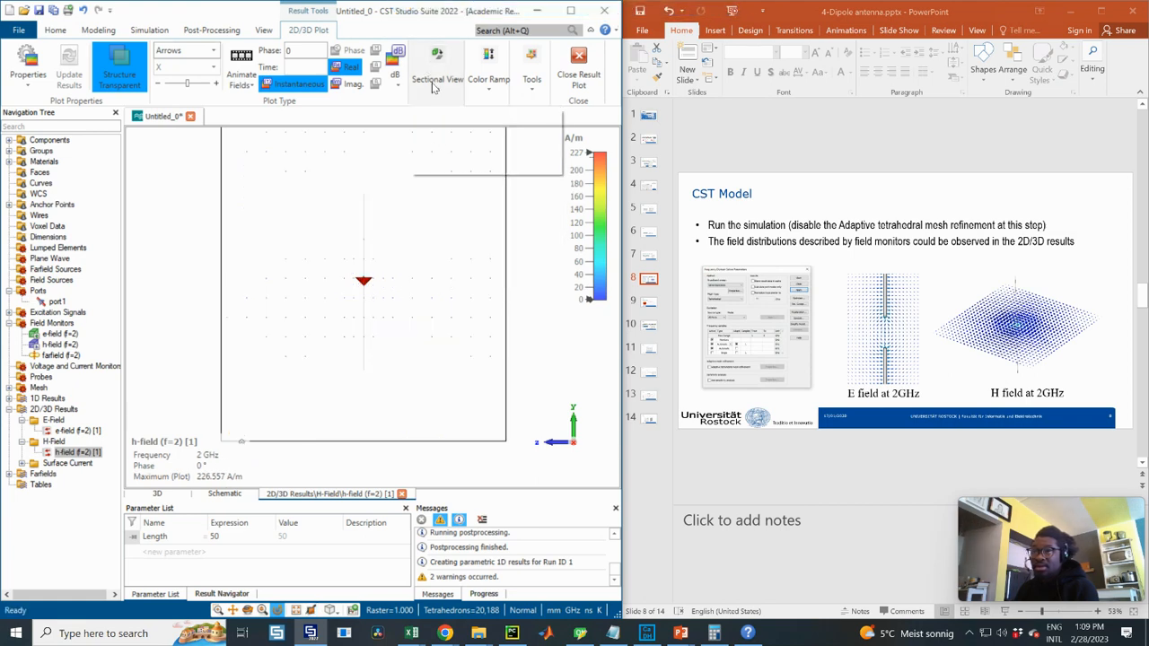
{"action": "left_click", "coordinate": [431, 144]}
{"action": "left_click", "coordinate": [441, 198]}
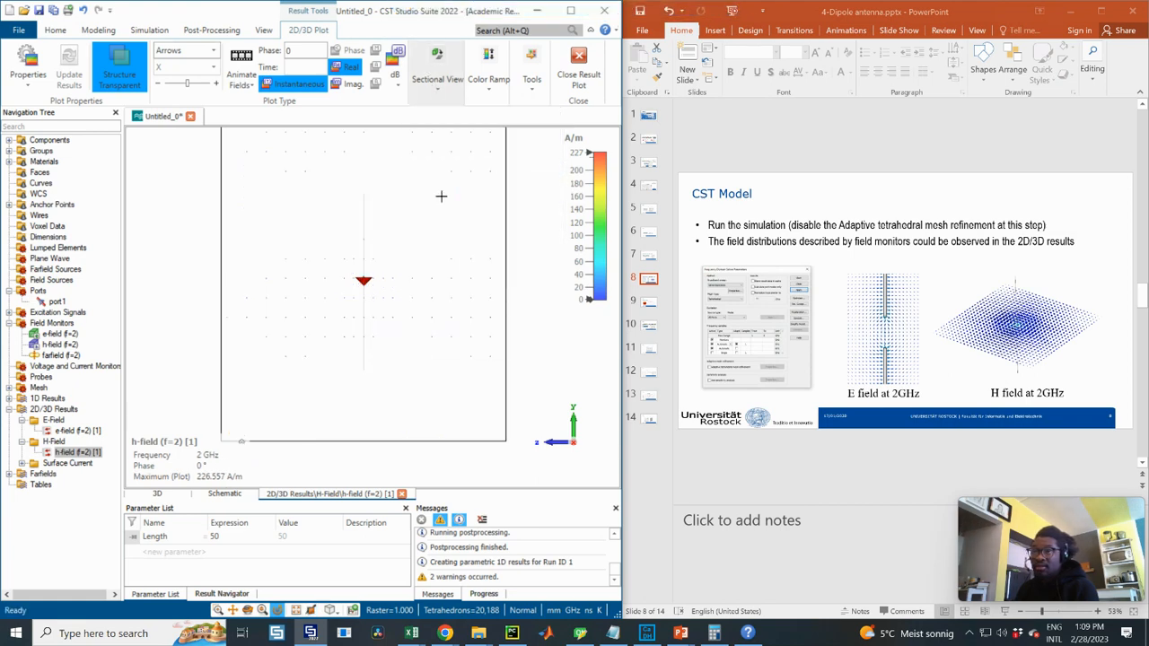
{"action": "left_click_drag", "start_coordinate": [459, 214], "coordinate": [388, 290]}
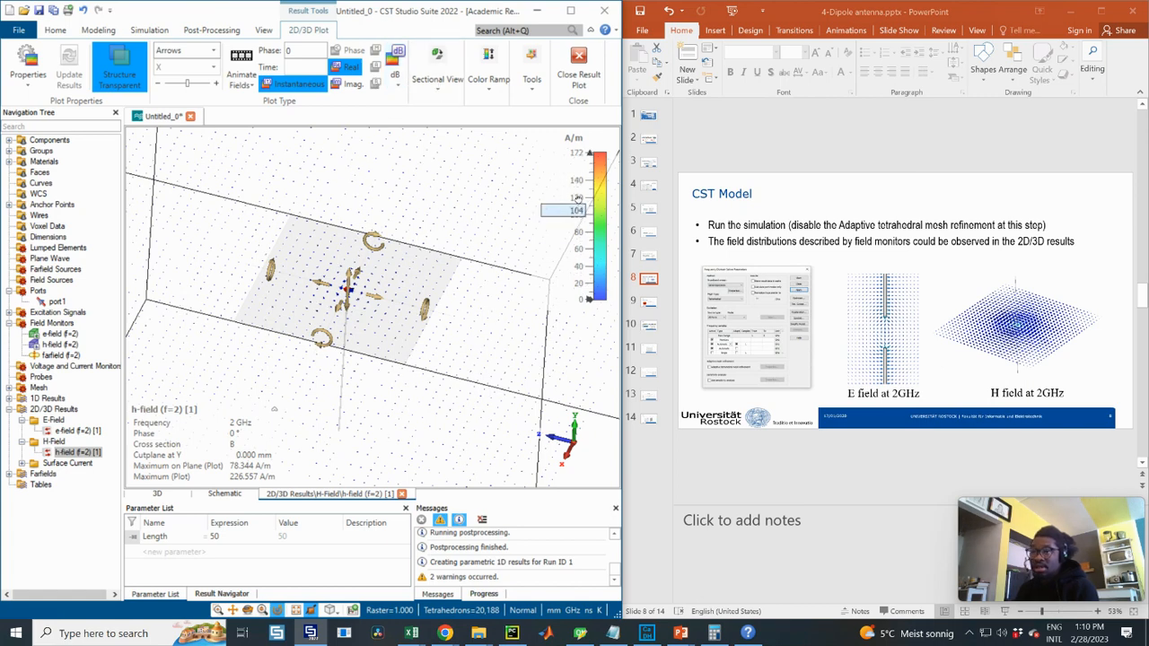
{"action": "left_click", "coordinate": [437, 88]}
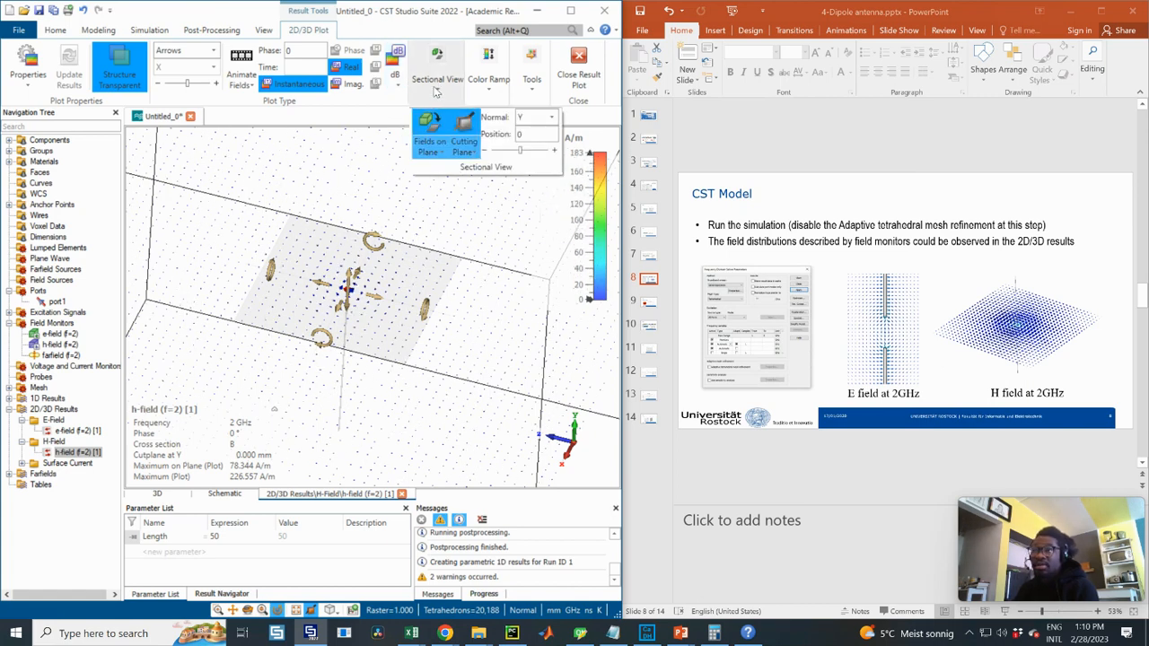
- Apply Smart Scaling to the H-field colour ramp, adjust the legend, and reframe the plane view
{"action": "left_click", "coordinate": [490, 82]}
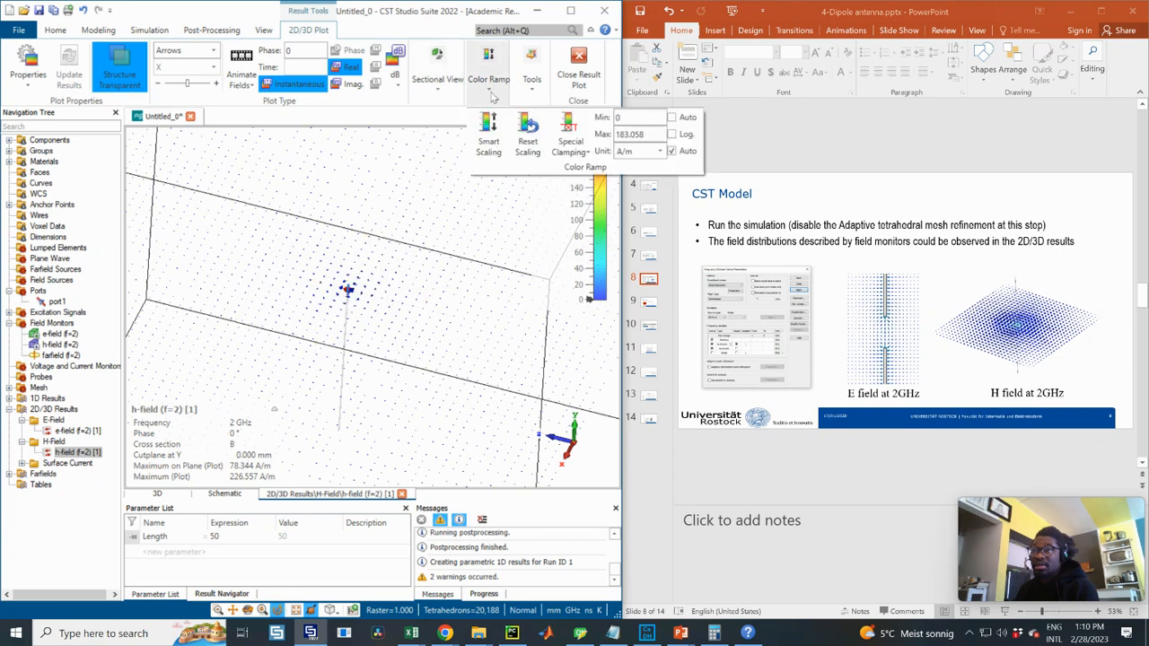
{"action": "left_click", "coordinate": [489, 142]}
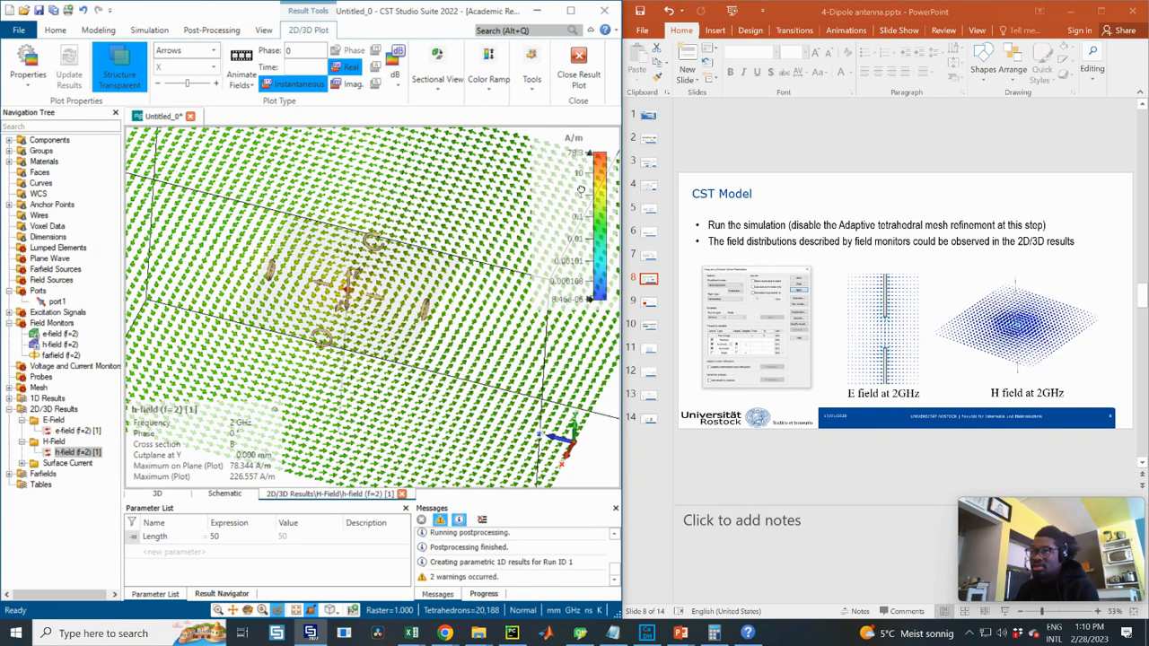
{"action": "mouse_move", "coordinate": [581, 190]}
{"action": "left_mouse_down"}
{"action": "mouse_move", "coordinate": [588, 265]}
{"action": "mouse_move", "coordinate": [580, 169]}
{"action": "mouse_move", "coordinate": [582, 234]}
{"action": "left_mouse_up"}
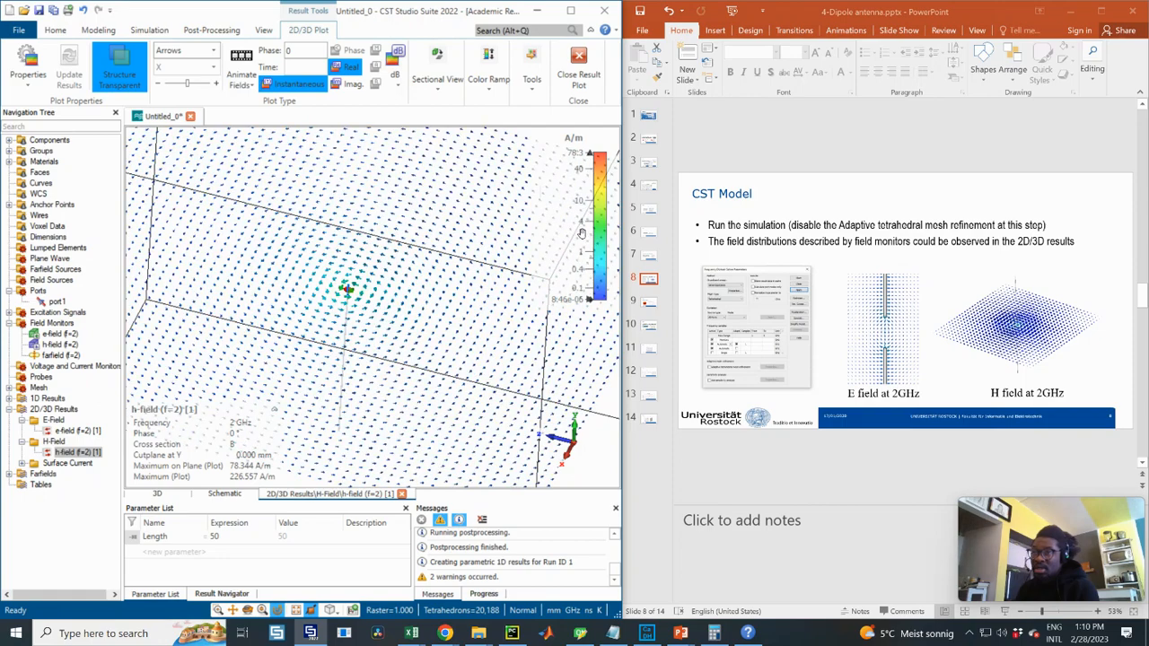
{"action": "scroll", "coordinate": [376, 253], "scroll_direction": "up", "scroll_amount": 3}
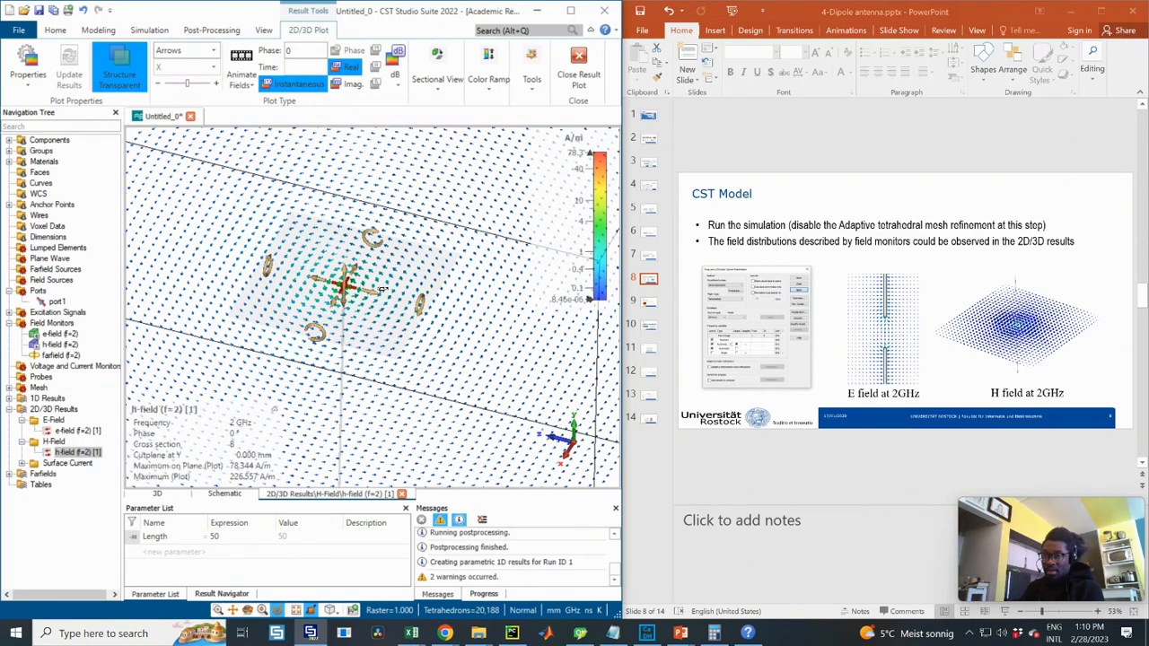
{"action": "mouse_move", "coordinate": [381, 289]}
{"action": "left_mouse_down"}
{"action": "mouse_move", "coordinate": [352, 287]}
{"action": "mouse_move", "coordinate": [400, 286]}
{"action": "mouse_move", "coordinate": [359, 276]}
{"action": "mouse_move", "coordinate": [434, 263]}
{"action": "mouse_move", "coordinate": [424, 259]}
{"action": "left_mouse_up"}
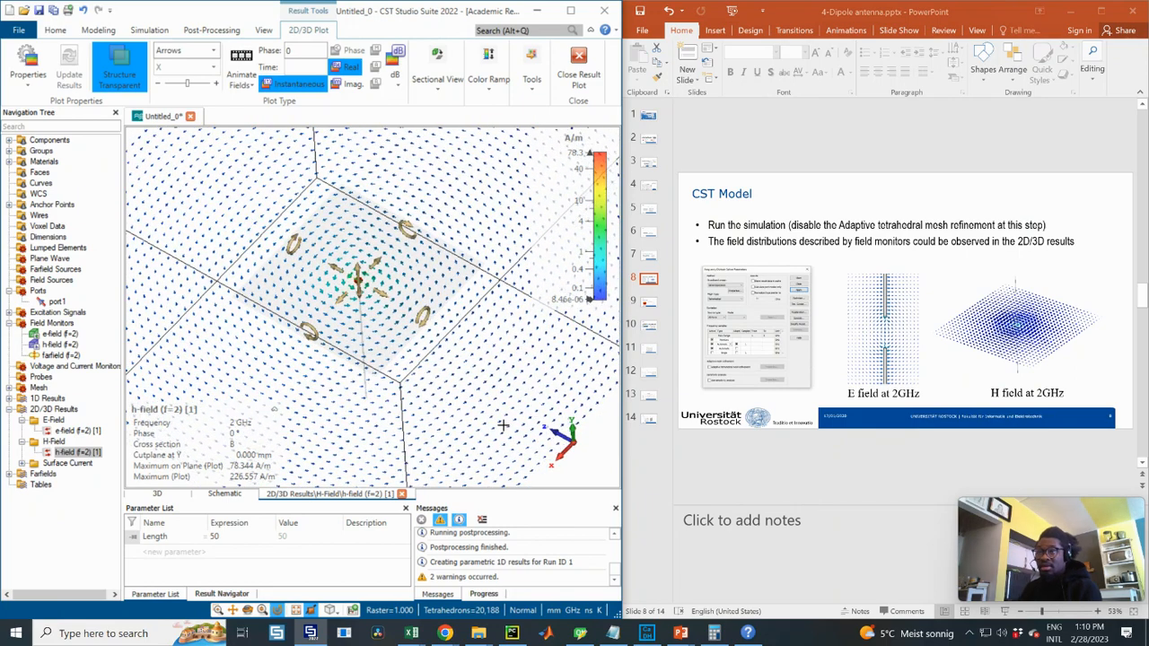
{"action": "scroll", "coordinate": [448, 386], "scroll_direction": "down", "scroll_amount": 3}
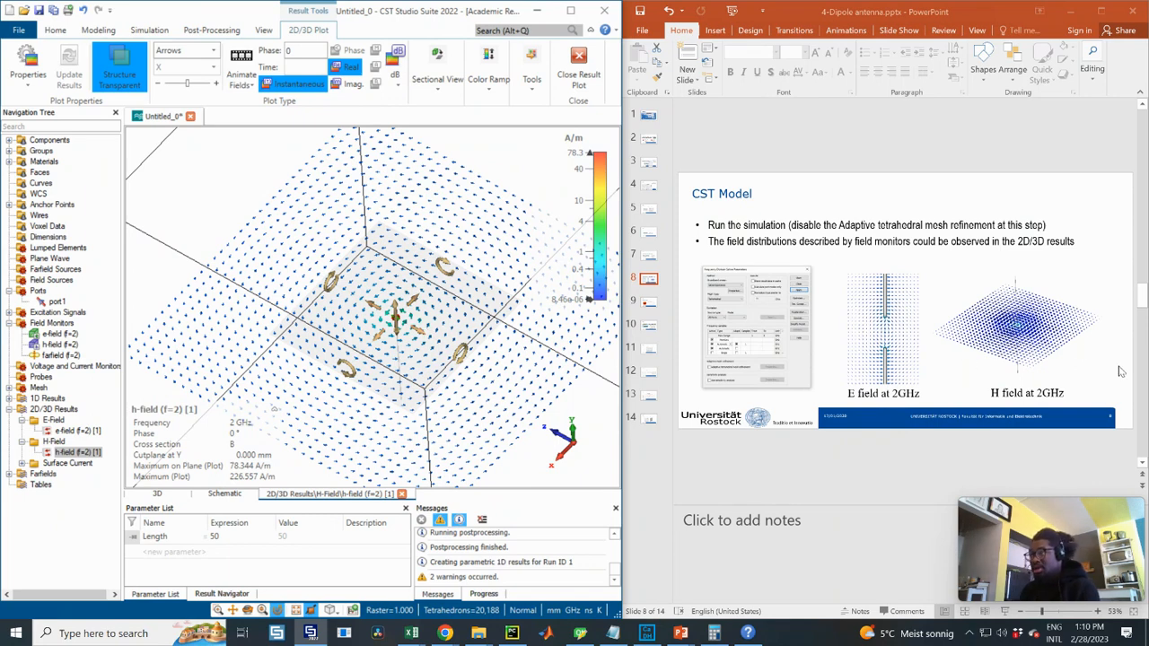
{"action": "left_click", "coordinate": [649, 301]}
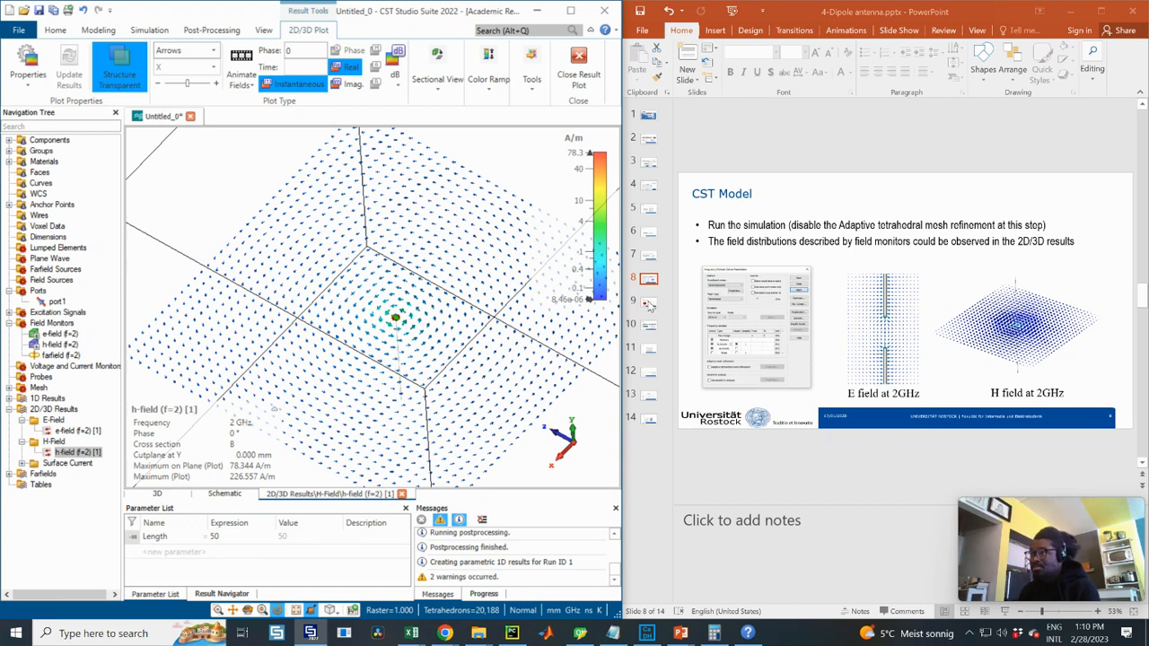
{"action": "left_click", "coordinate": [649, 306]}
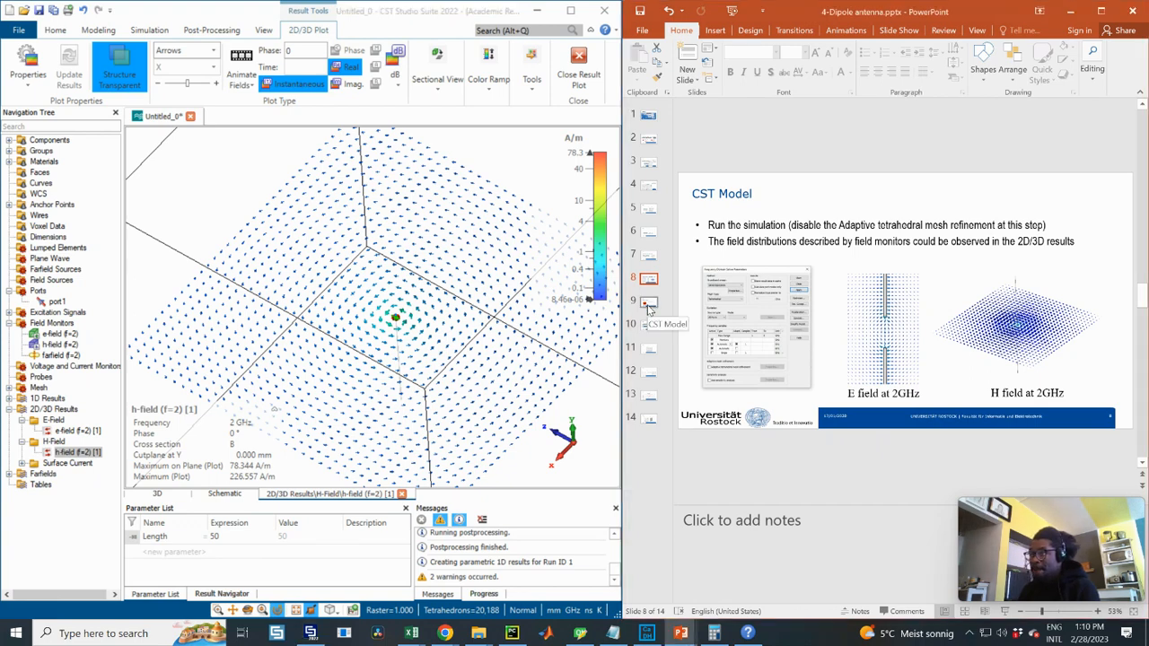
- Go to slide 9 and show the farfield (f=2) [1] directivity pattern from side and top
{"action": "left_click", "coordinate": [649, 306]}
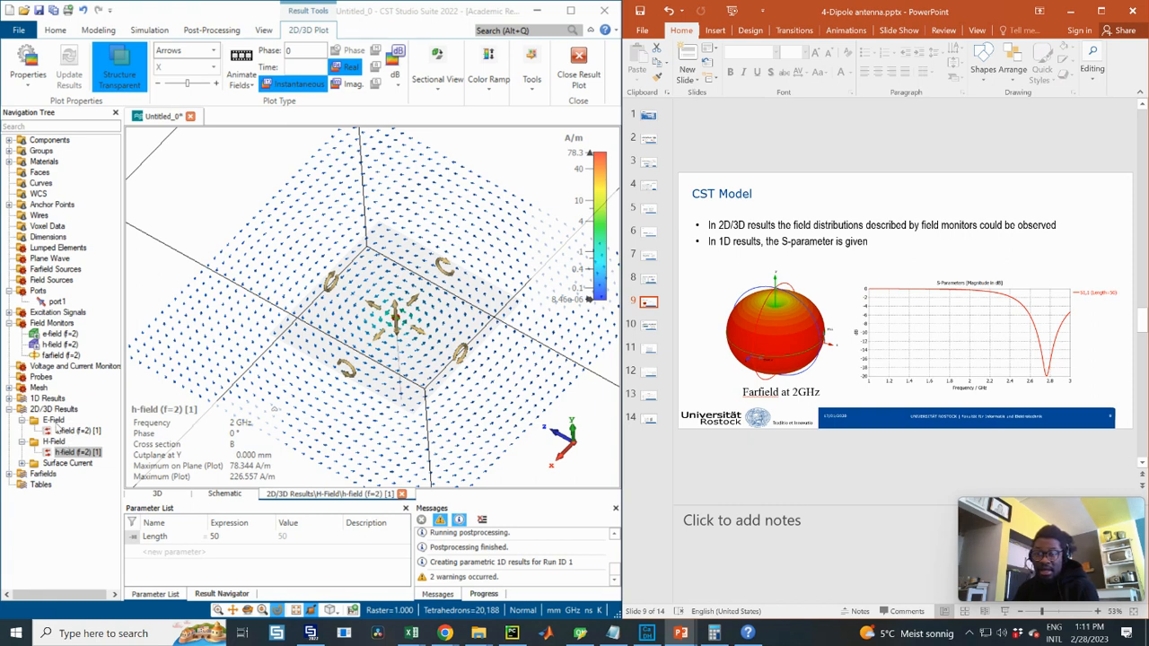
{"action": "left_click", "coordinate": [22, 463]}
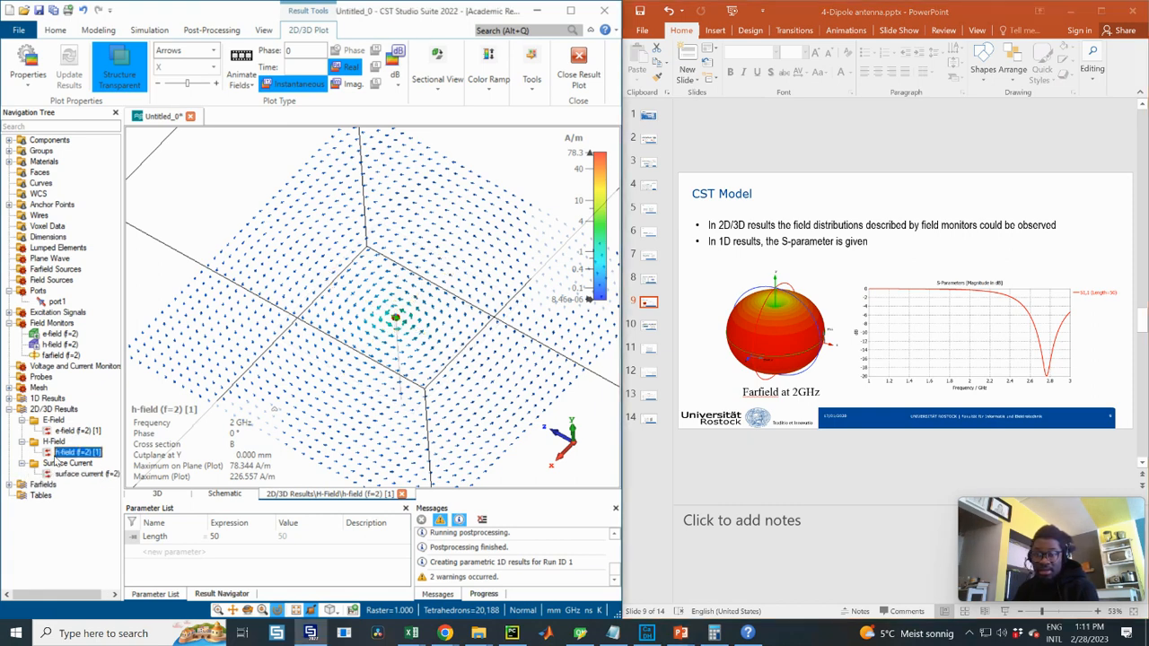
{"action": "left_click", "coordinate": [9, 485]}
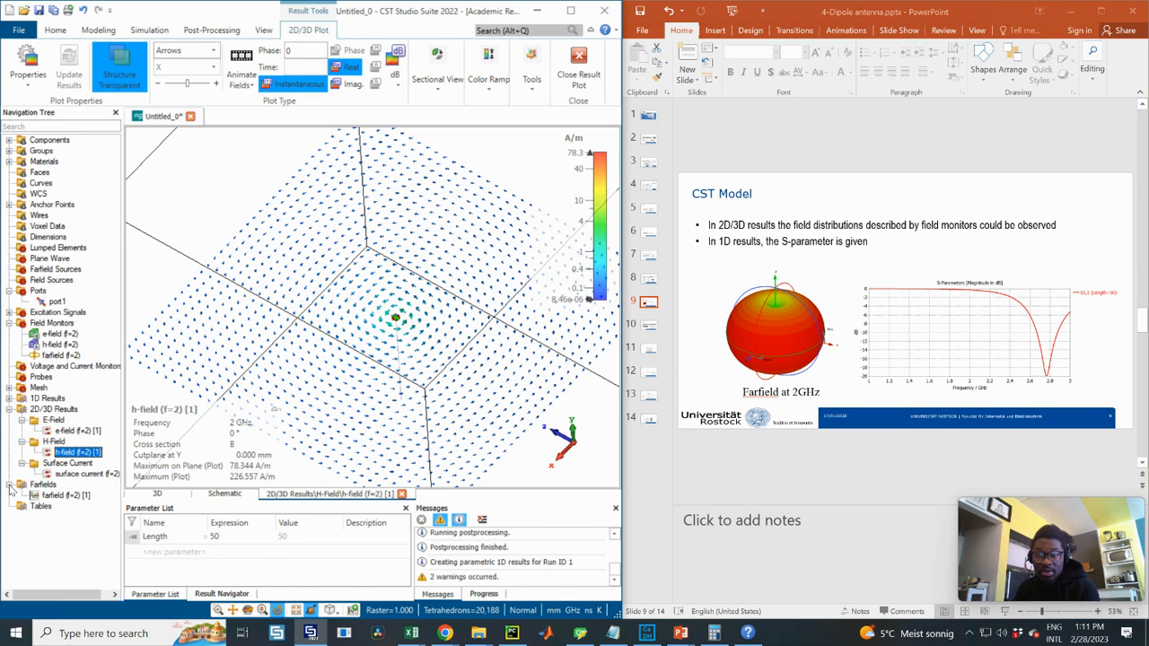
{"action": "left_click", "coordinate": [65, 496]}
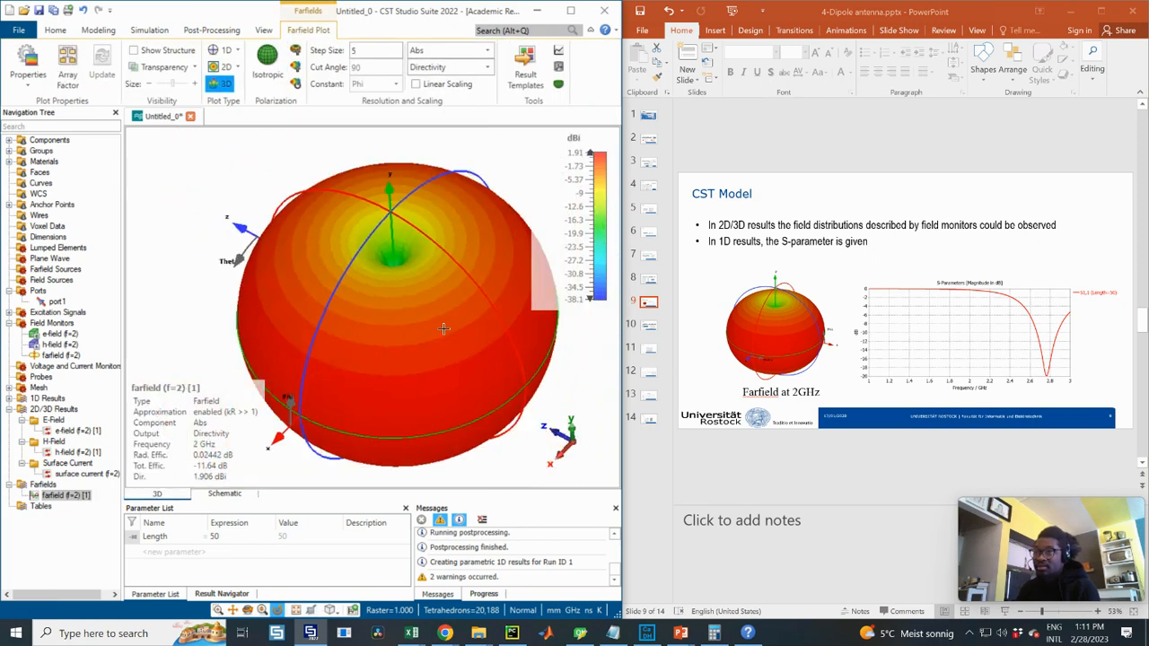
{"action": "left_click_drag", "start_coordinate": [395, 342], "coordinate": [273, 357]}
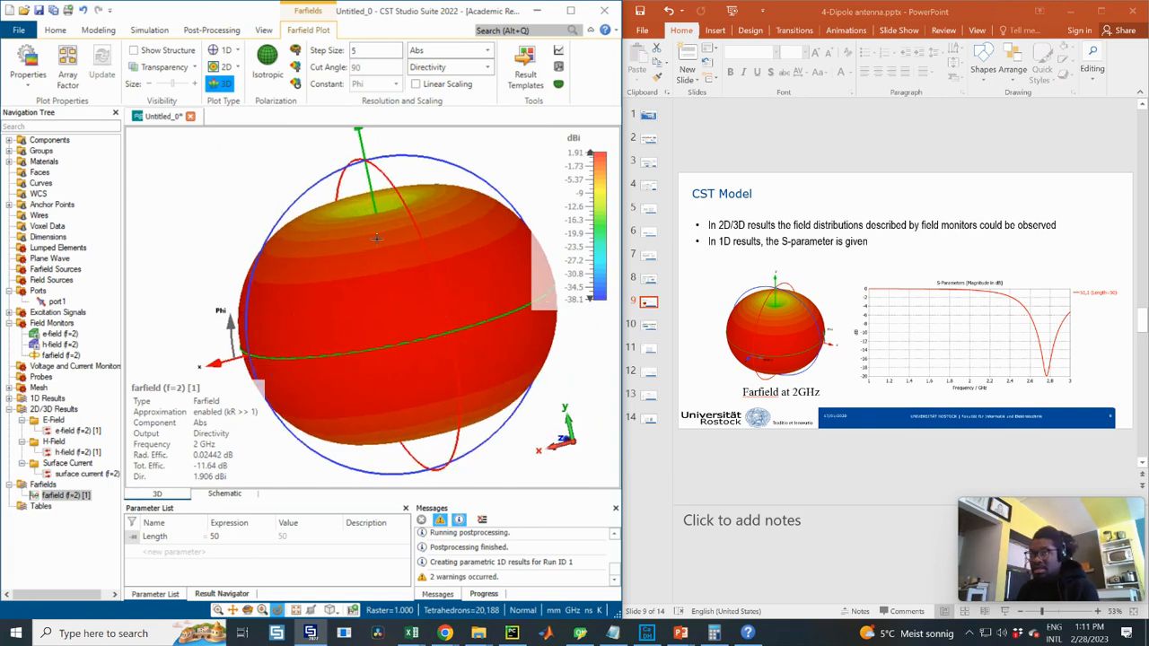
{"action": "left_click_drag", "start_coordinate": [384, 237], "coordinate": [444, 288]}
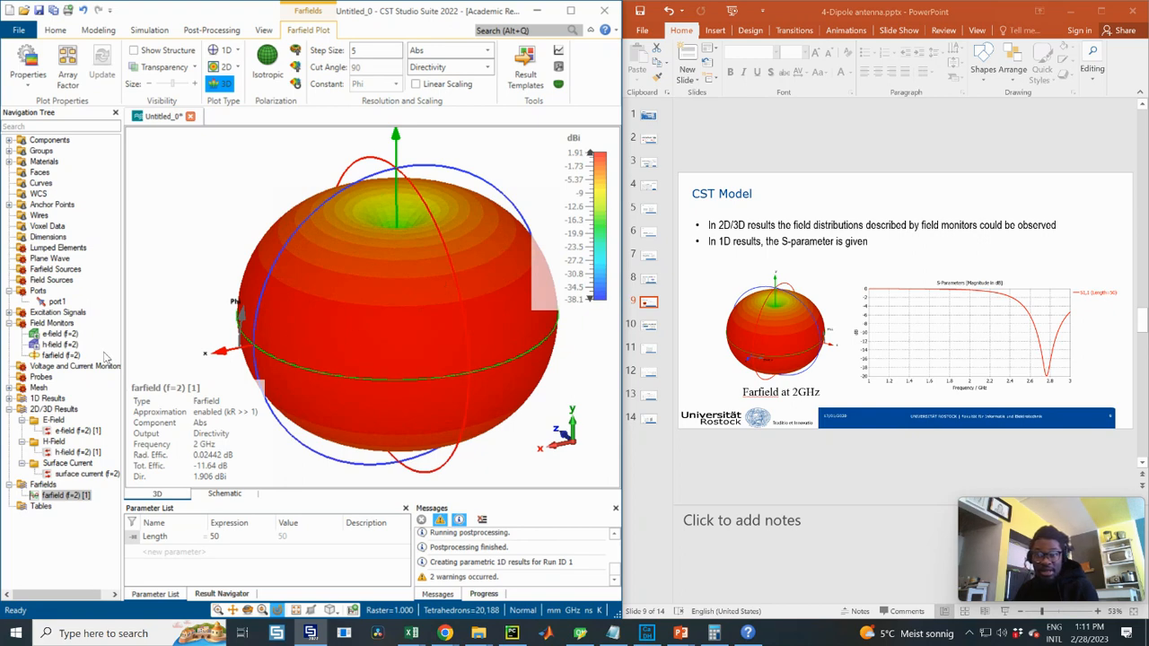
- Expand the 1D Results list to reveal the available result types
{"action": "left_click", "coordinate": [9, 399]}
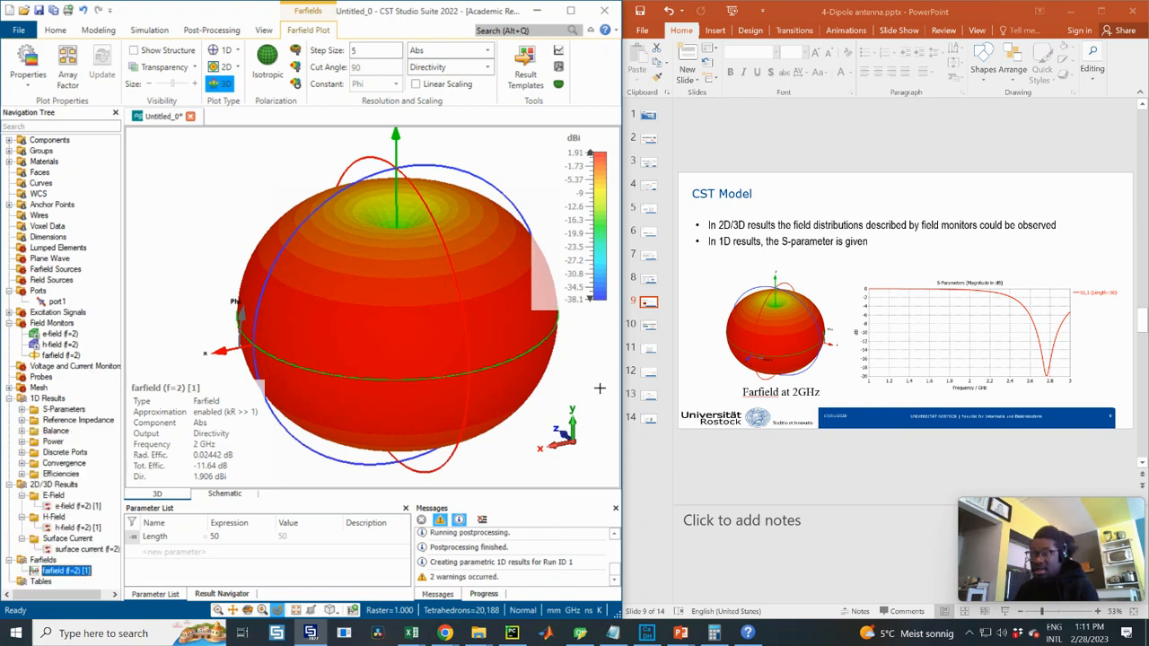
{"action": "left_click", "coordinate": [9, 400]}
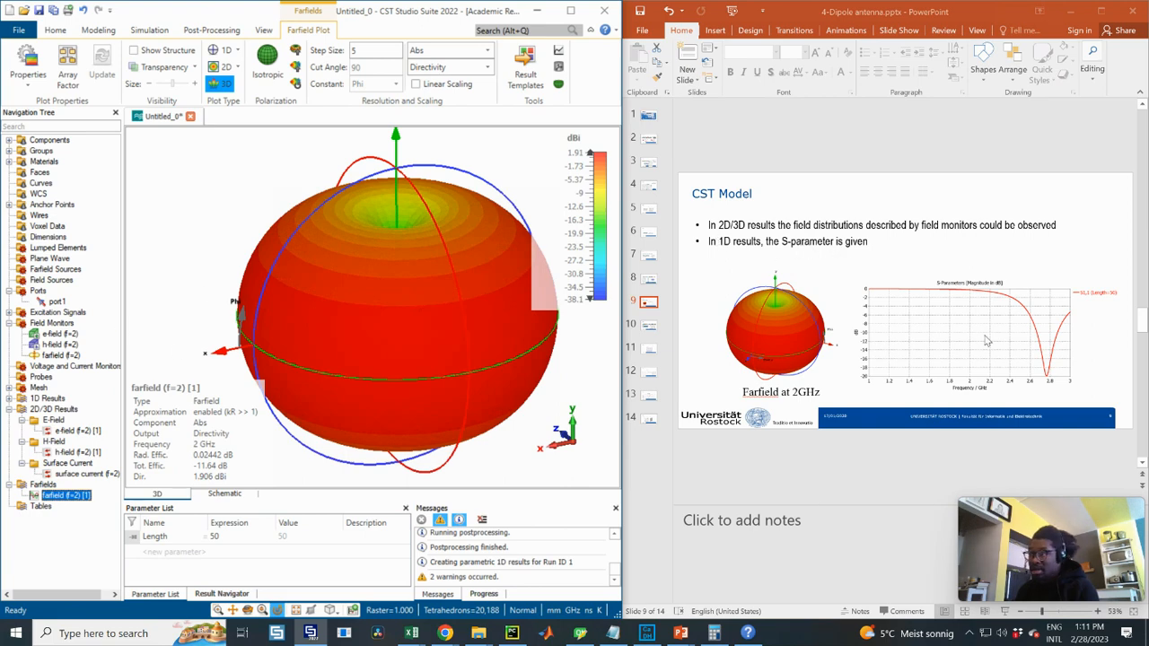
{"action": "left_click", "coordinate": [9, 398]}
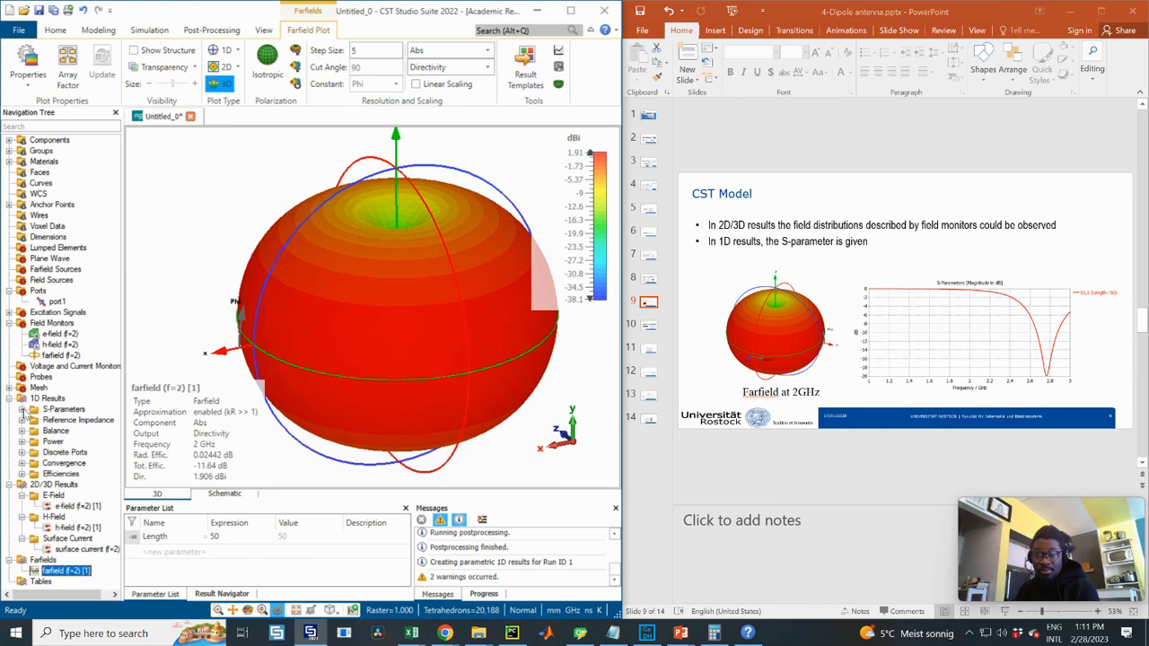
- Display the S1,1 magnitude plot under S-Parameters and advance the slides to slide 10
{"action": "left_click", "coordinate": [21, 410]}
{"action": "left_click", "coordinate": [62, 421]}
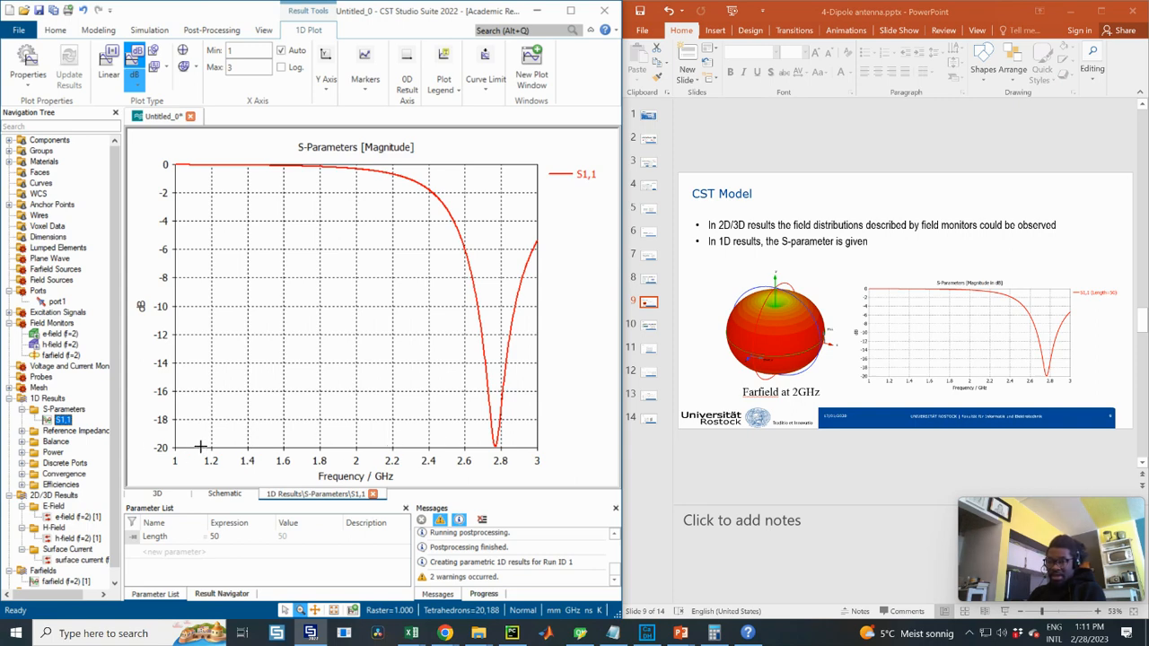
{"action": "left_click", "coordinate": [651, 330]}
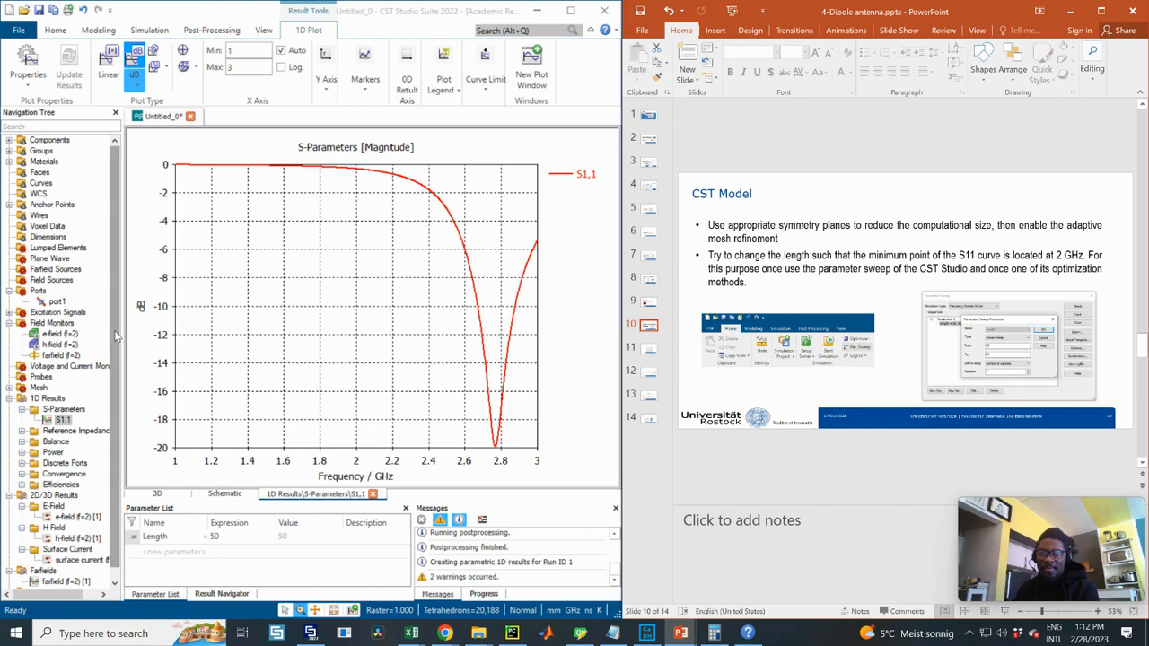
- Collapse 1D Results and display the 2 GHz E-field plot, e-field (f=2) [1]
{"action": "left_click_drag", "start_coordinate": [116, 341], "coordinate": [117, 368]}
{"action": "left_click", "coordinate": [9, 389]}
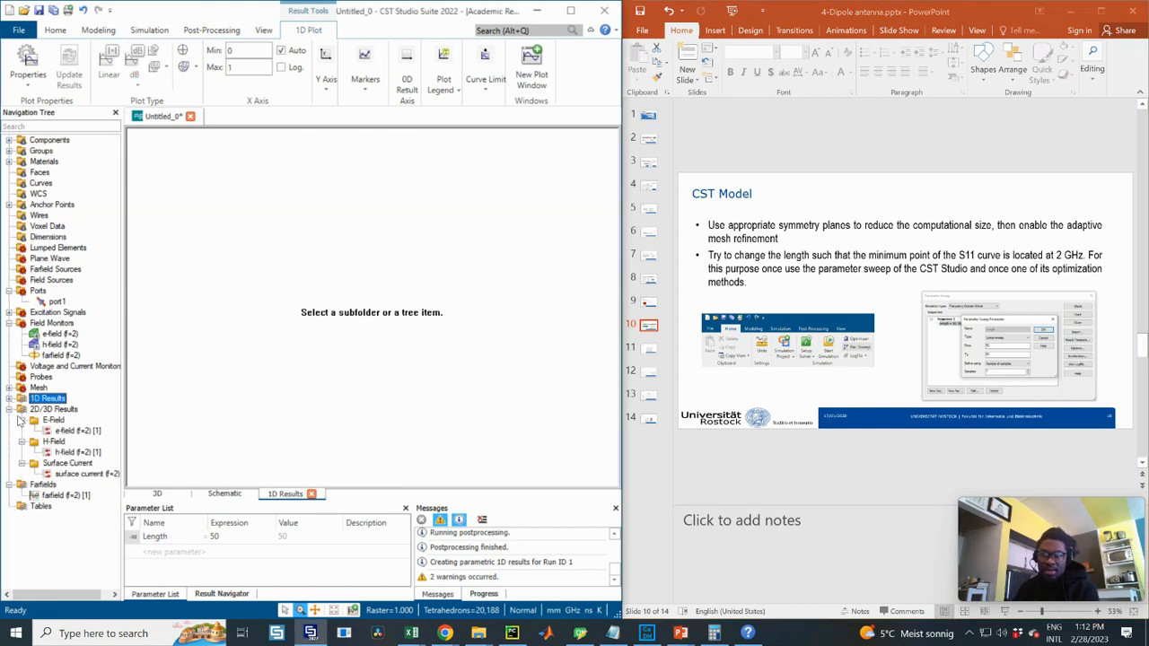
{"action": "left_click", "coordinate": [77, 431]}
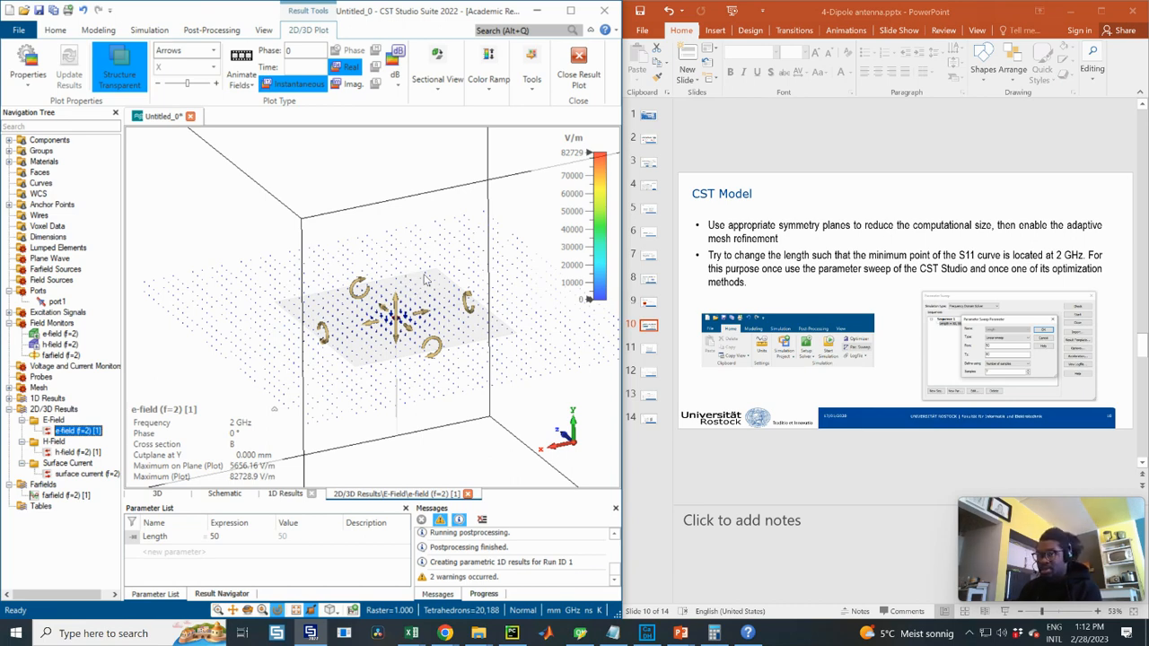
- Snap the E-field plot to a side view, zoom, then tilt and rotate it in 3D
{"action": "left_click", "coordinate": [383, 287]}
{"action": "key", "text": "6"}
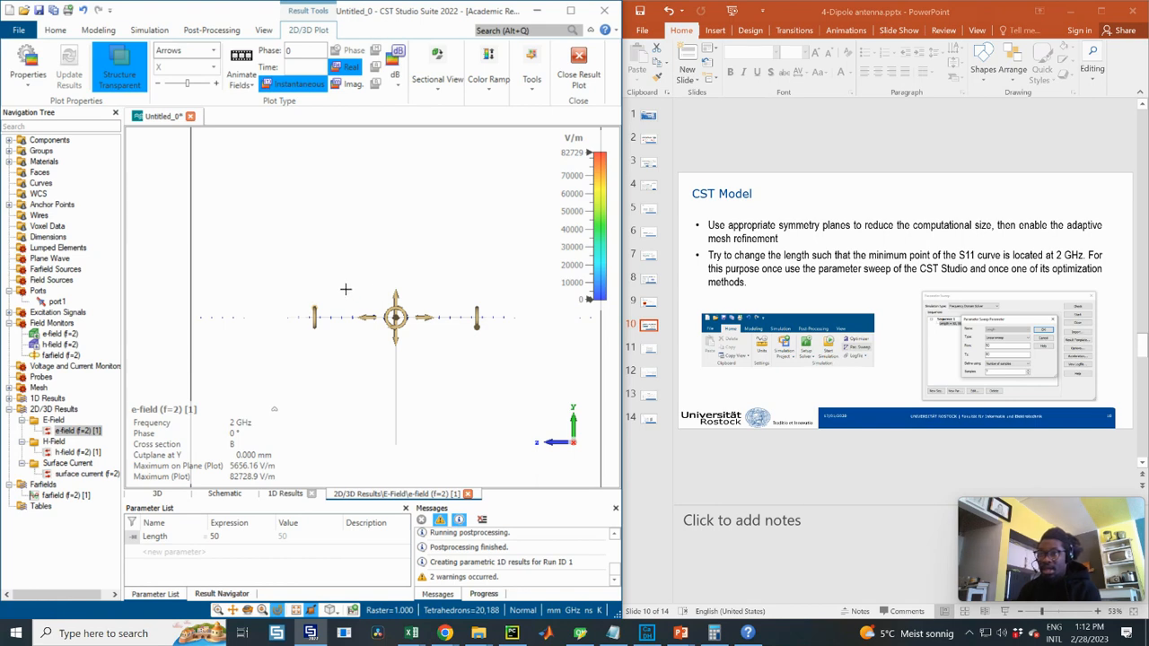
{"action": "scroll", "coordinate": [346, 289], "scroll_direction": "down", "scroll_amount": 1}
{"action": "scroll", "coordinate": [455, 303], "scroll_direction": "up", "scroll_amount": 2}
{"action": "scroll", "coordinate": [350, 258], "scroll_direction": "down", "scroll_amount": 2}
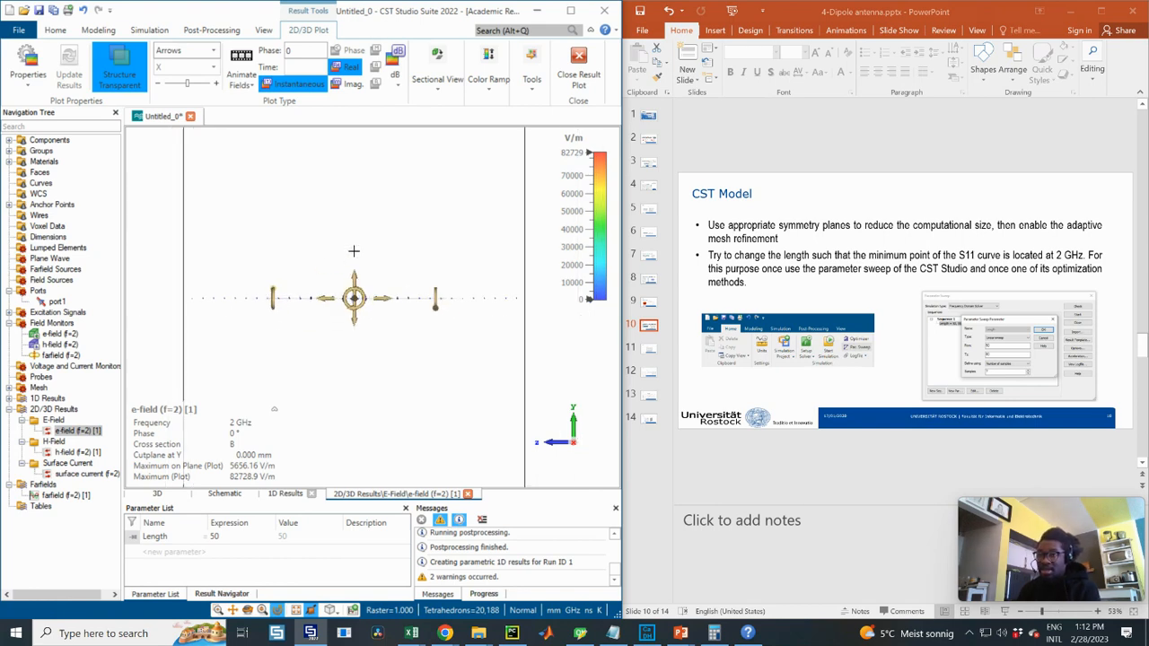
{"action": "left_click_drag", "start_coordinate": [354, 296], "coordinate": [357, 273]}
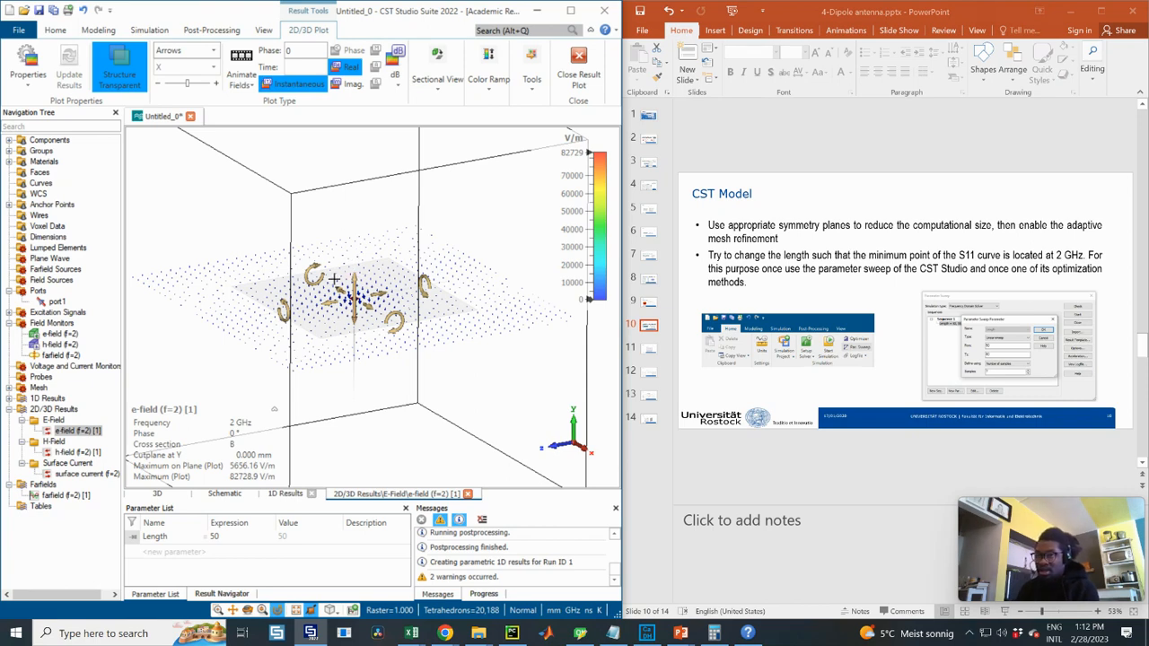
{"action": "left_click_drag", "start_coordinate": [357, 244], "coordinate": [355, 270]}
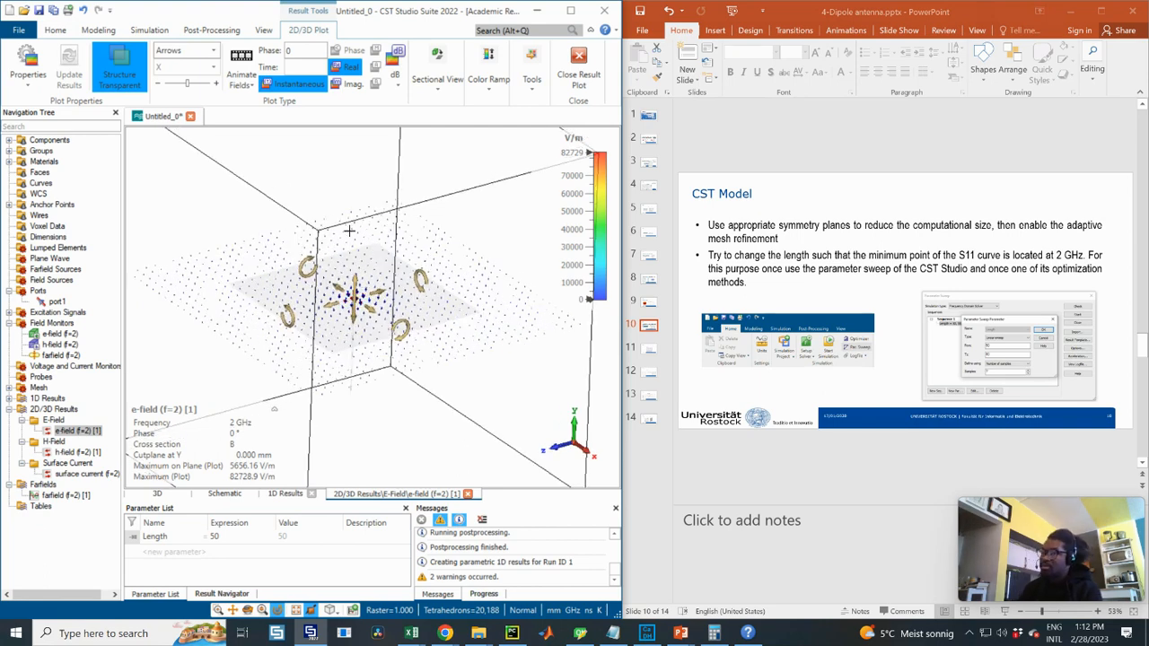
{"action": "left_click_drag", "start_coordinate": [421, 247], "coordinate": [363, 256]}
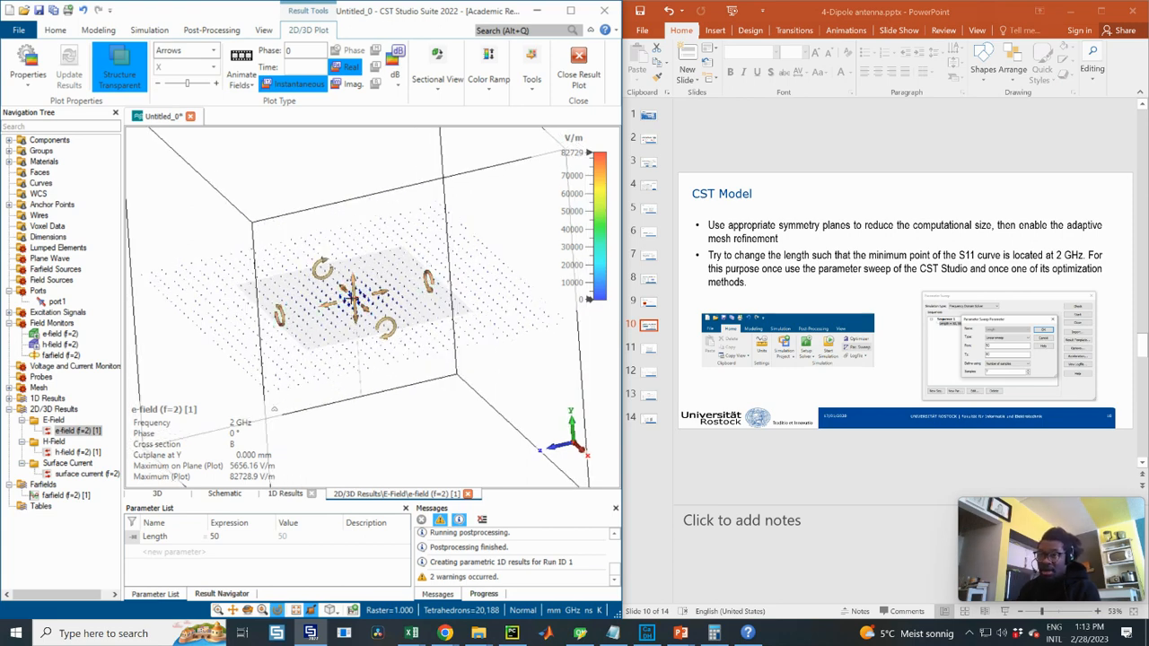
{"action": "left_click", "coordinate": [149, 30]}
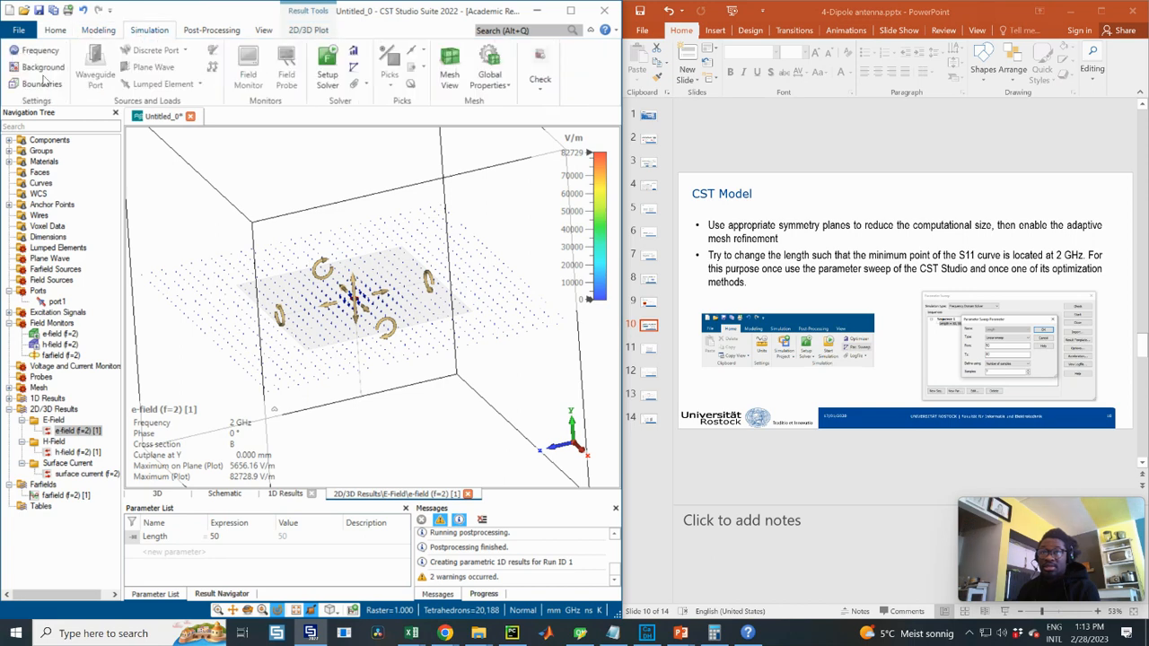
{"action": "left_click", "coordinate": [41, 84]}
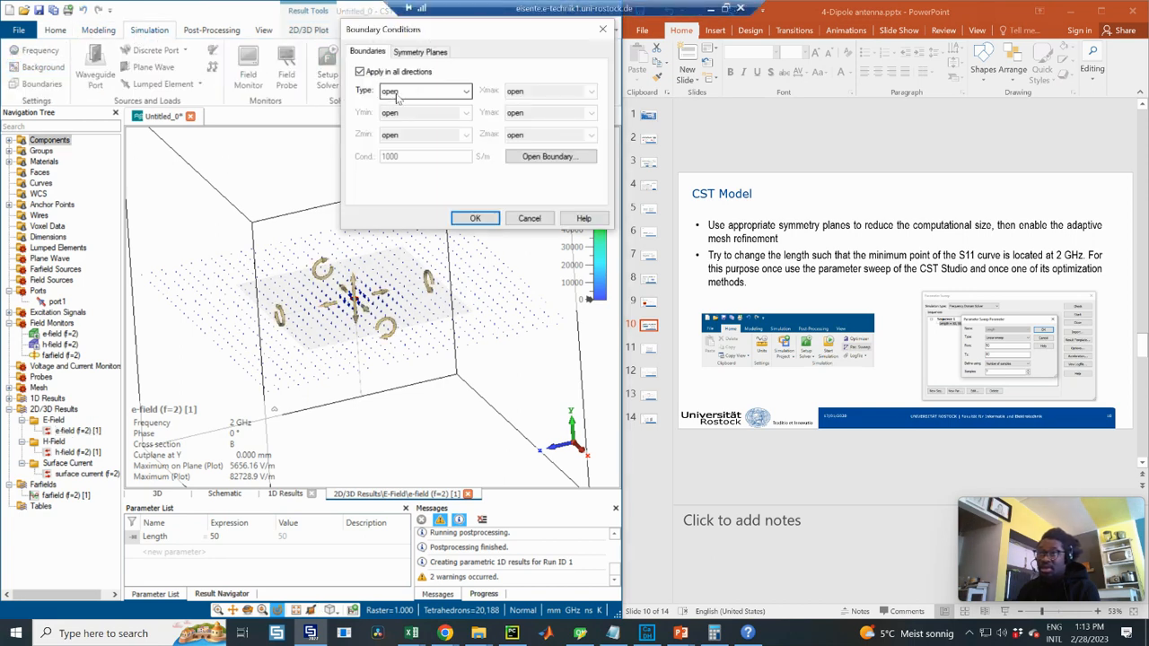
{"action": "left_click", "coordinate": [415, 52]}
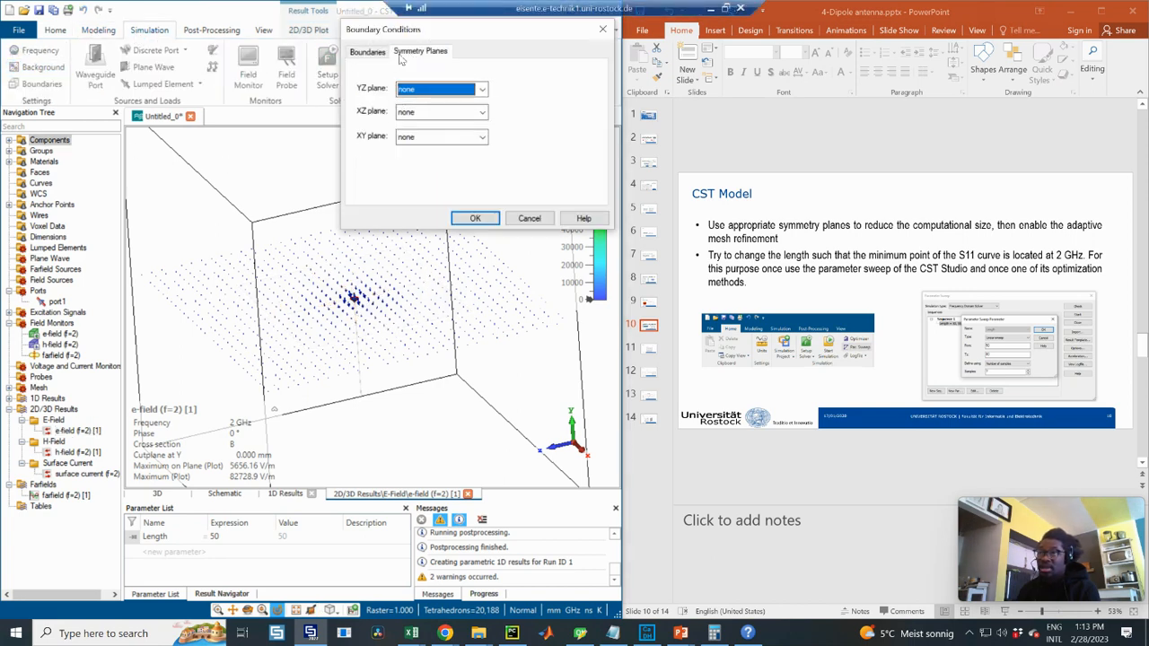
{"action": "left_click_drag", "start_coordinate": [402, 31], "coordinate": [491, 60]}
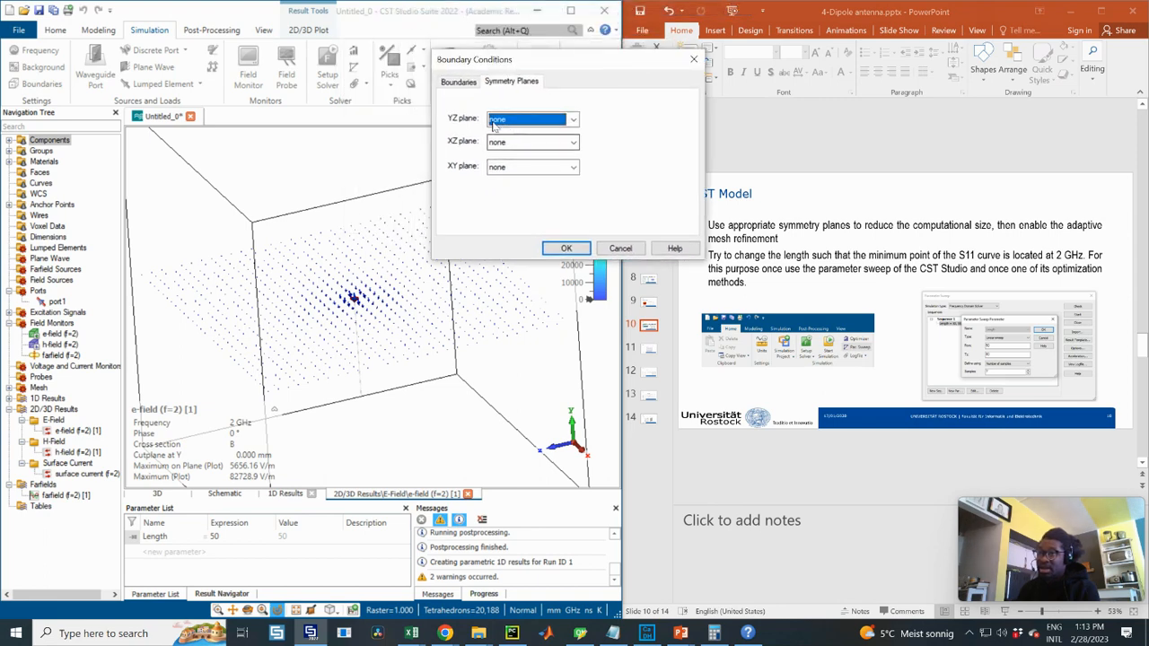
{"action": "left_click", "coordinate": [504, 120]}
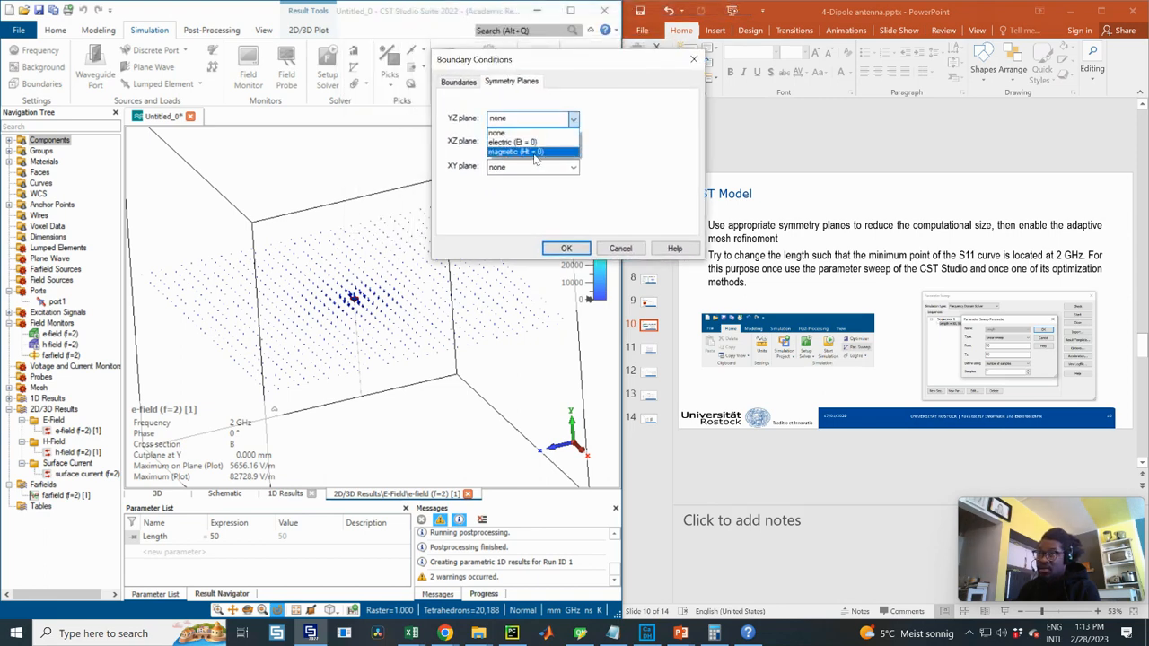
{"action": "left_click", "coordinate": [632, 150]}
{"action": "left_click", "coordinate": [627, 249]}
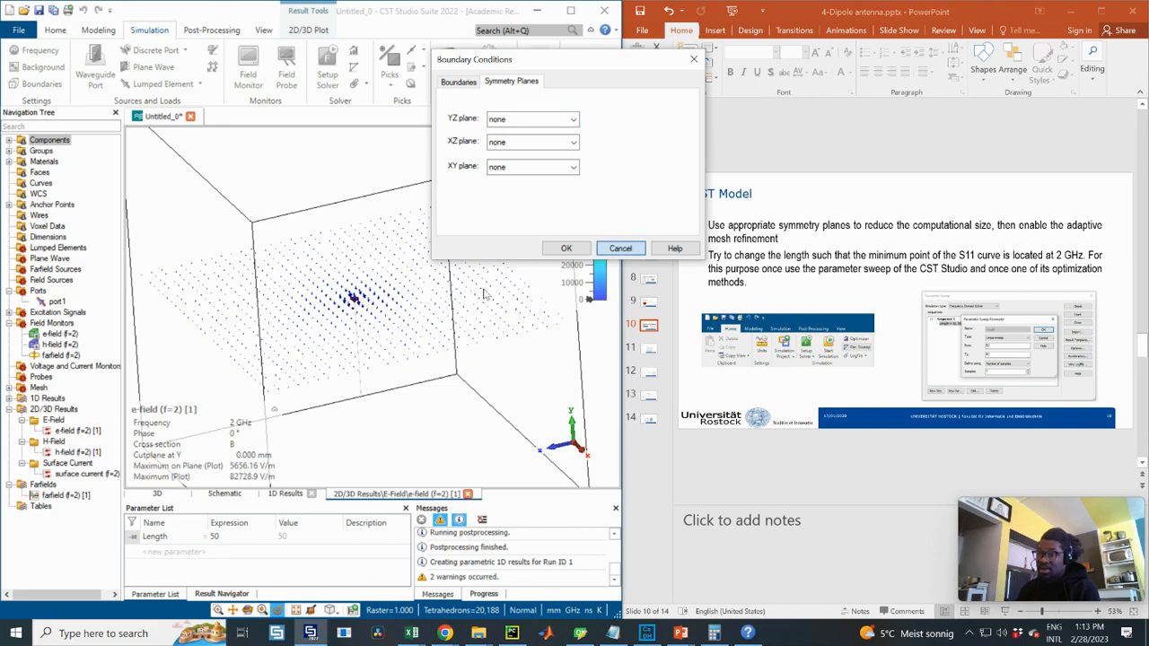
{"action": "left_click_drag", "start_coordinate": [355, 296], "coordinate": [369, 328]}
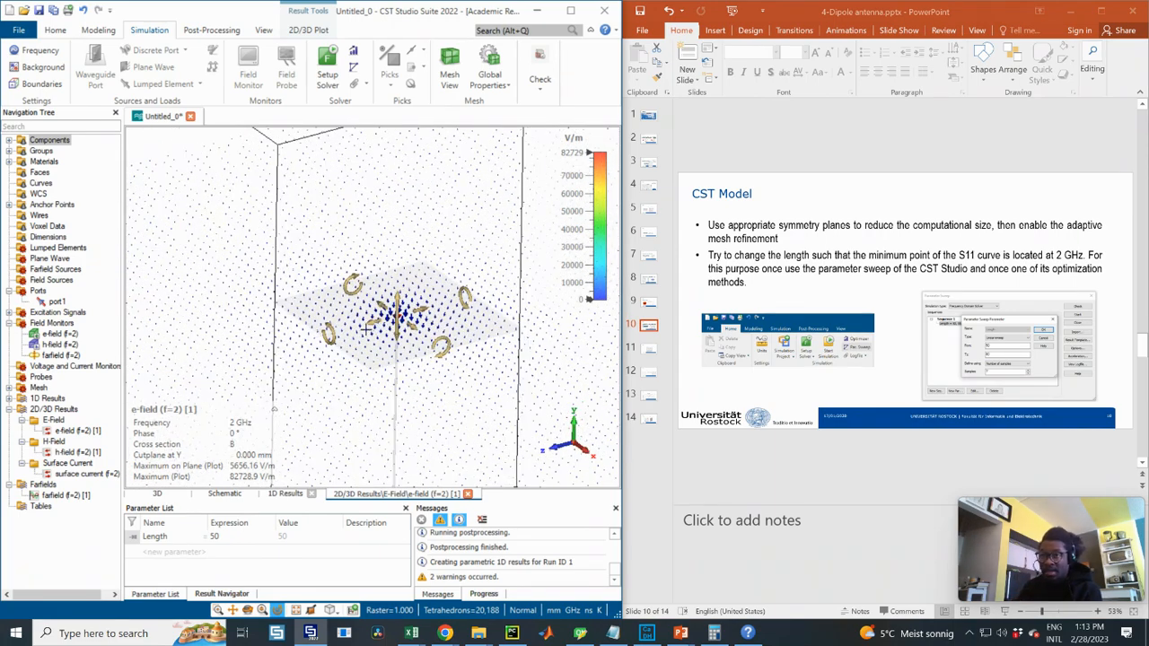
- Show the 2 GHz H-field plot, h-field (f=2) [1], viewing it rotated, from top and front
{"action": "key", "text": "6"}
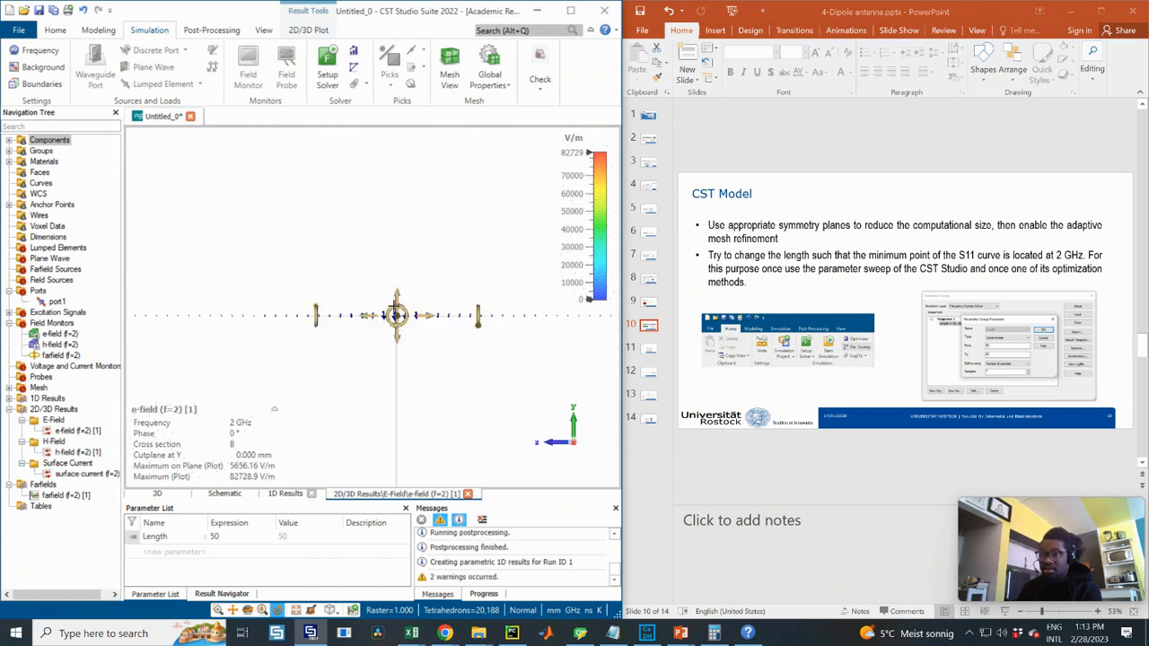
{"action": "middle_click_drag", "start_coordinate": [395, 307], "coordinate": [397, 316]}
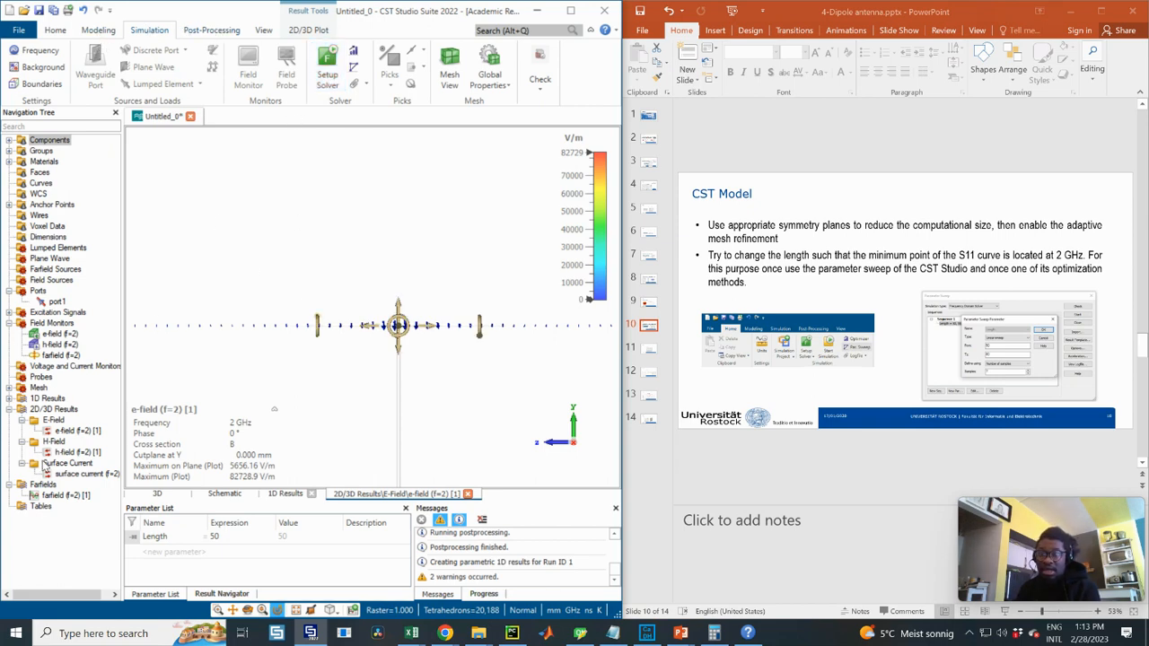
{"action": "left_click", "coordinate": [77, 452]}
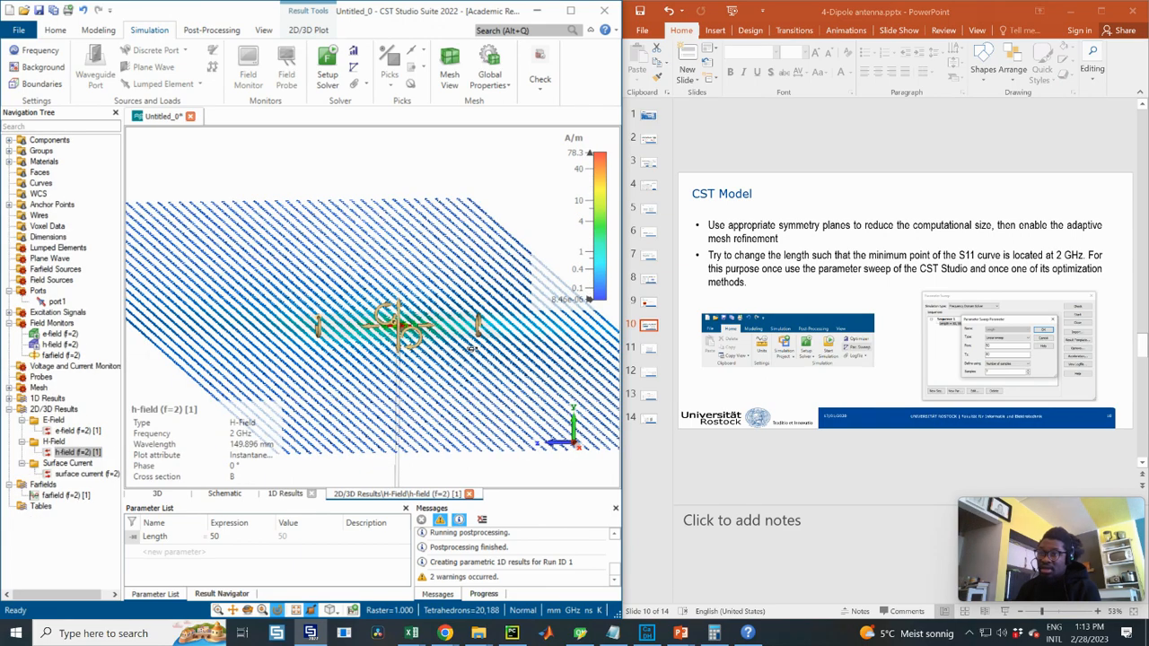
{"action": "mouse_move", "coordinate": [420, 319]}
{"action": "left_mouse_down"}
{"action": "mouse_move", "coordinate": [384, 327]}
{"action": "mouse_move", "coordinate": [458, 302]}
{"action": "mouse_move", "coordinate": [410, 320]}
{"action": "left_mouse_up"}
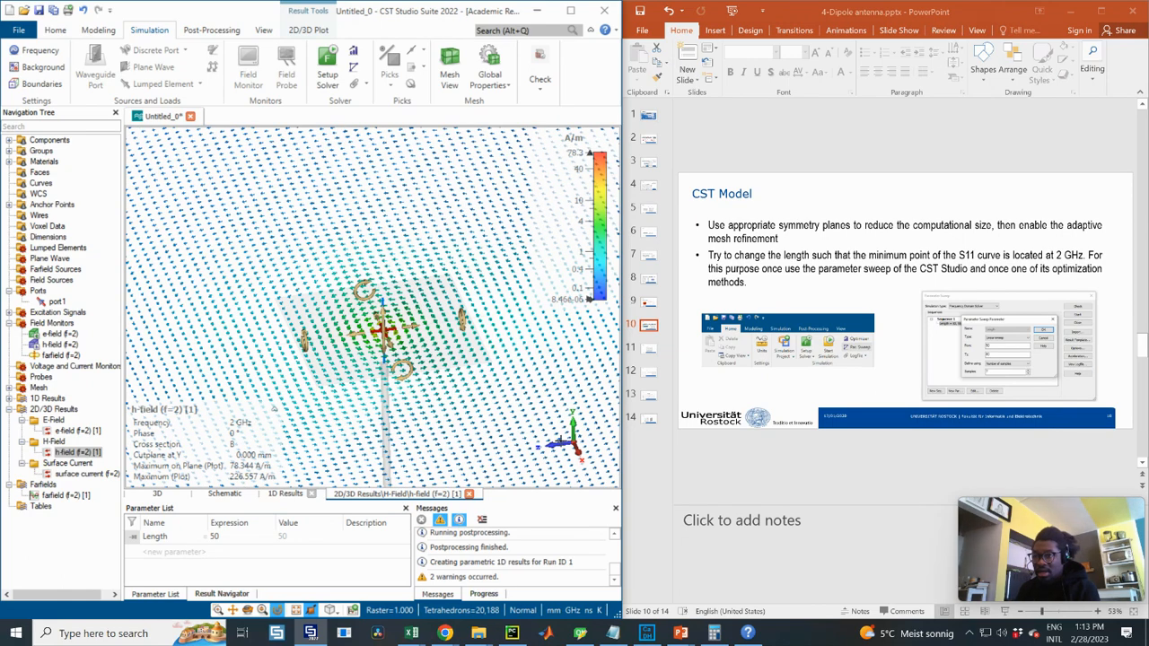
{"action": "left_click_drag", "start_coordinate": [385, 330], "coordinate": [406, 339]}
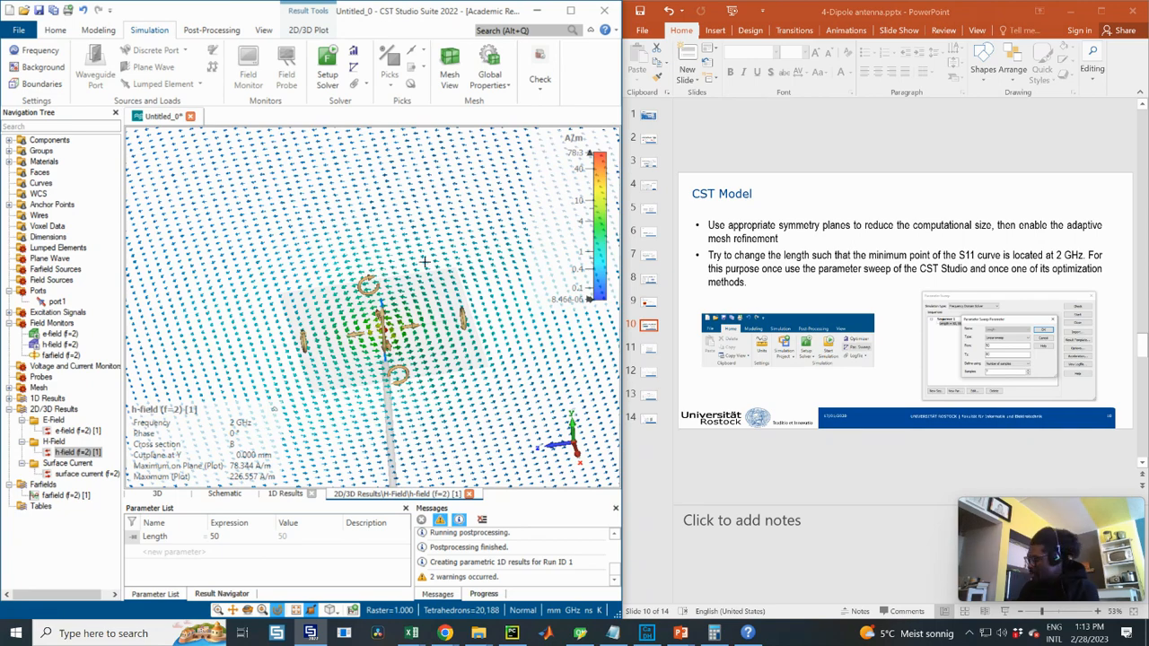
{"action": "key", "text": "8"}
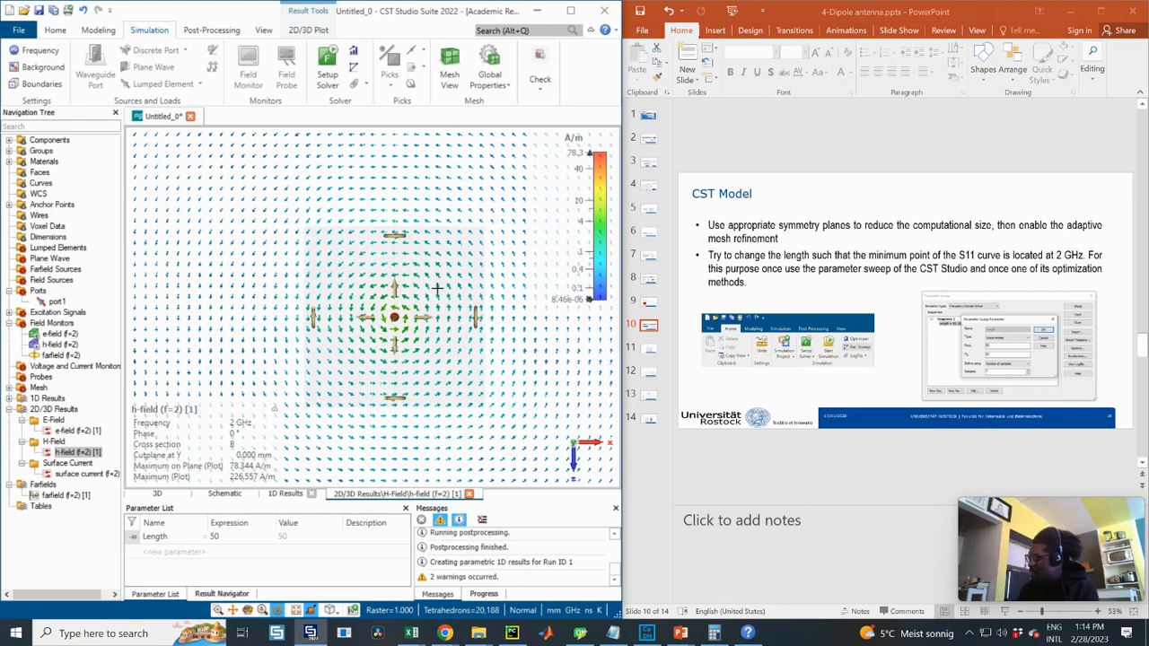
{"action": "key", "text": "3"}
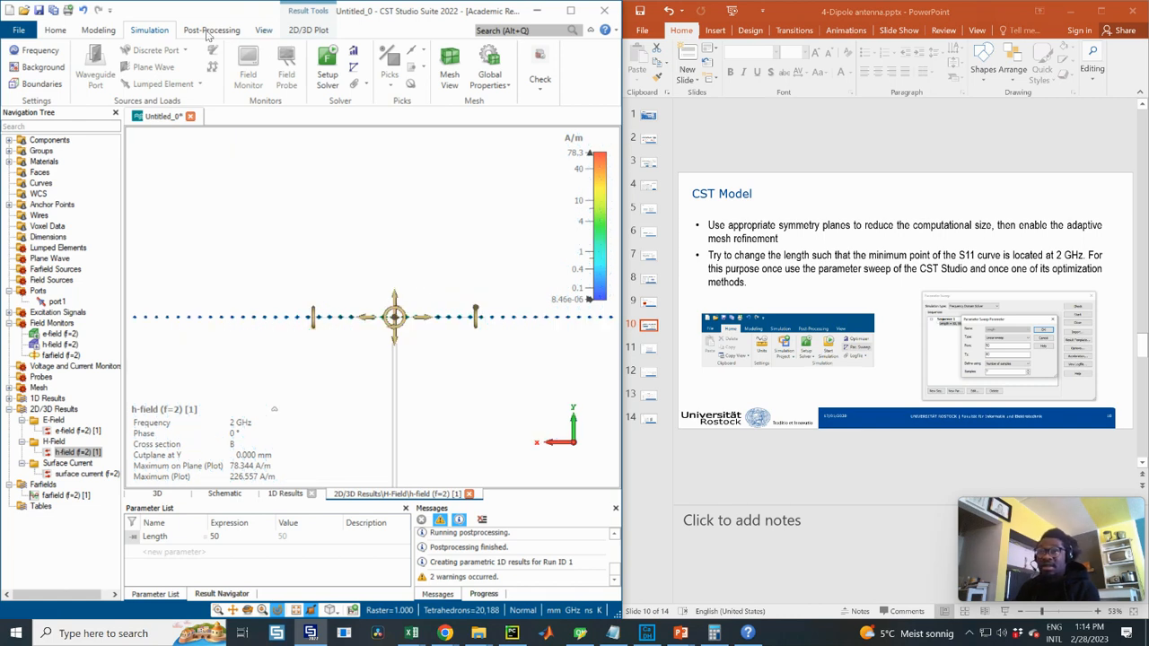
- Set the sectional view cut plane normal to X and rotate to view it edge-on
{"action": "left_click", "coordinate": [309, 30]}
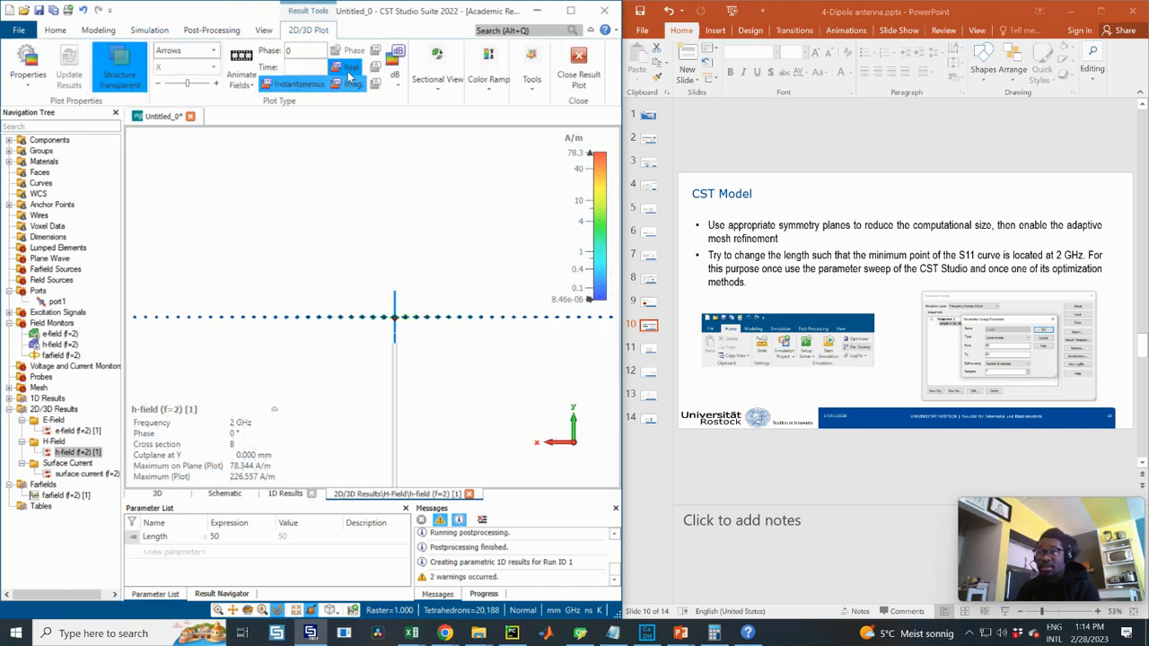
{"action": "left_click", "coordinate": [437, 85]}
{"action": "left_click", "coordinate": [446, 153]}
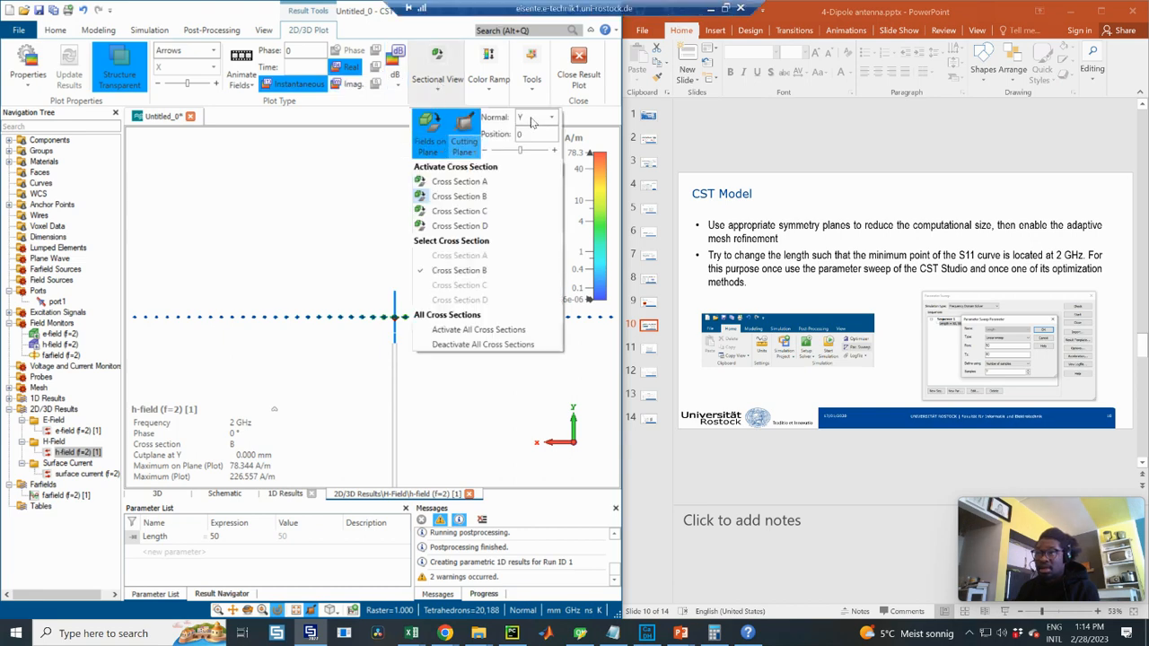
{"action": "left_click", "coordinate": [537, 123]}
{"action": "left_click", "coordinate": [539, 124]}
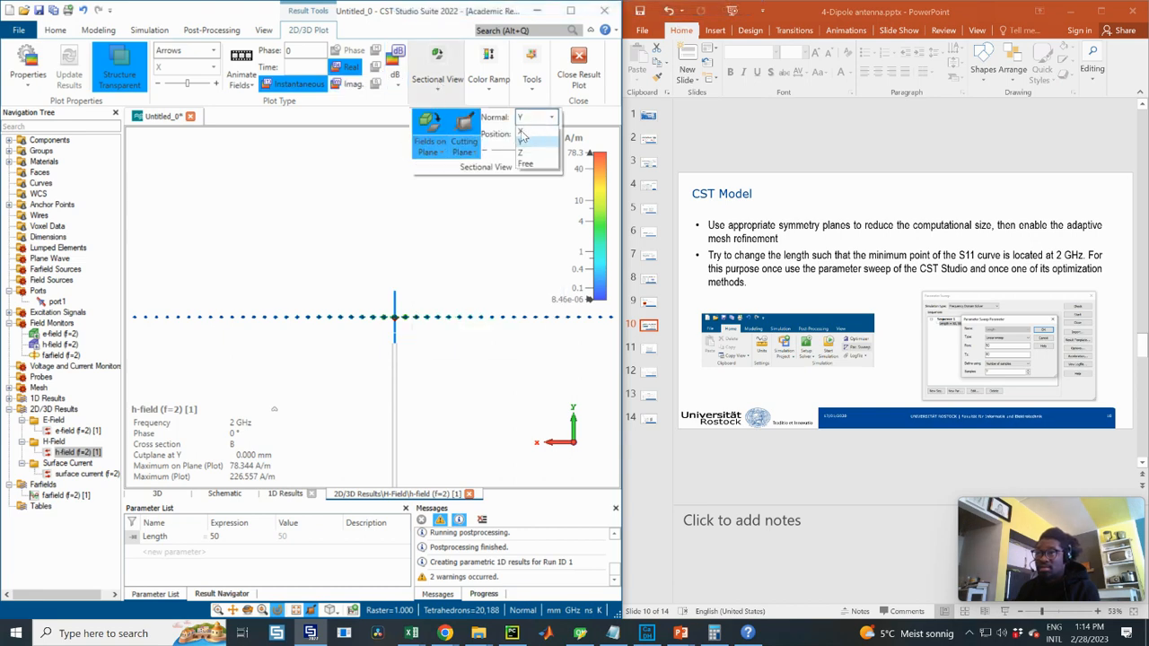
{"action": "left_click", "coordinate": [521, 131]}
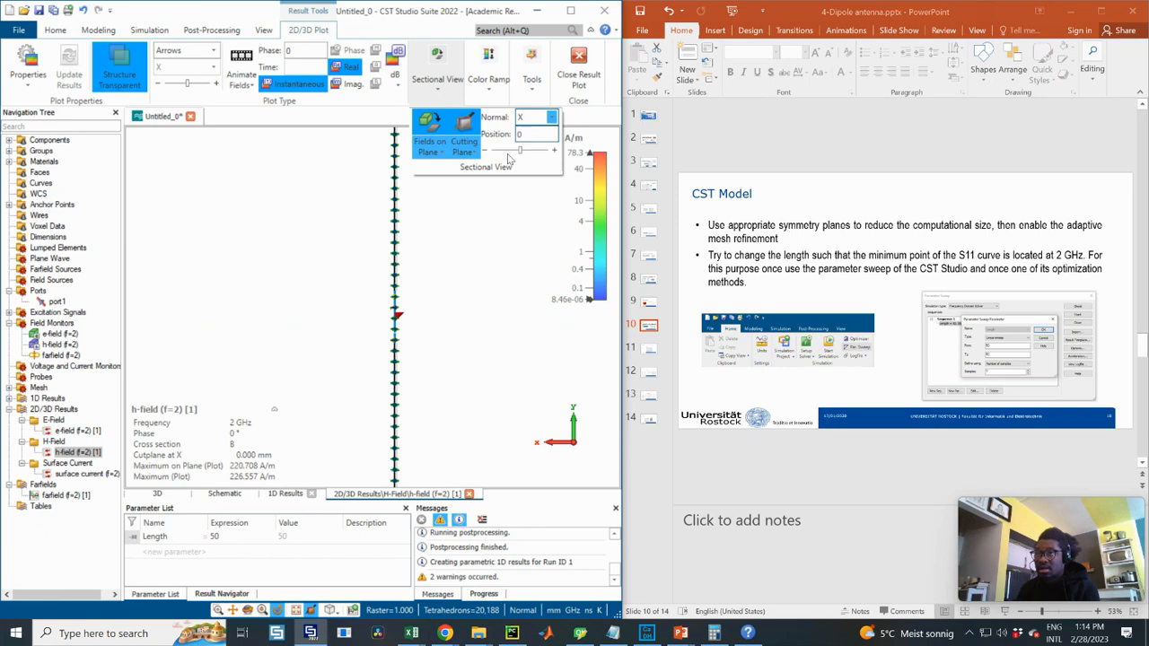
{"action": "left_click", "coordinate": [441, 320]}
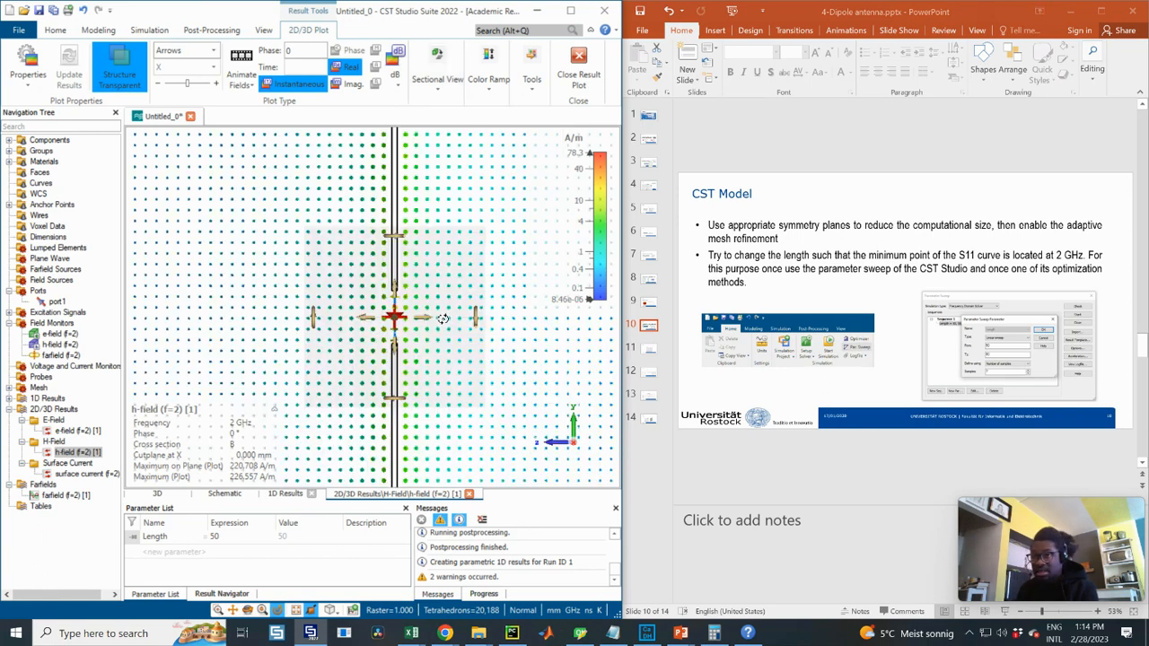
{"action": "left_click_drag", "start_coordinate": [443, 319], "coordinate": [362, 309]}
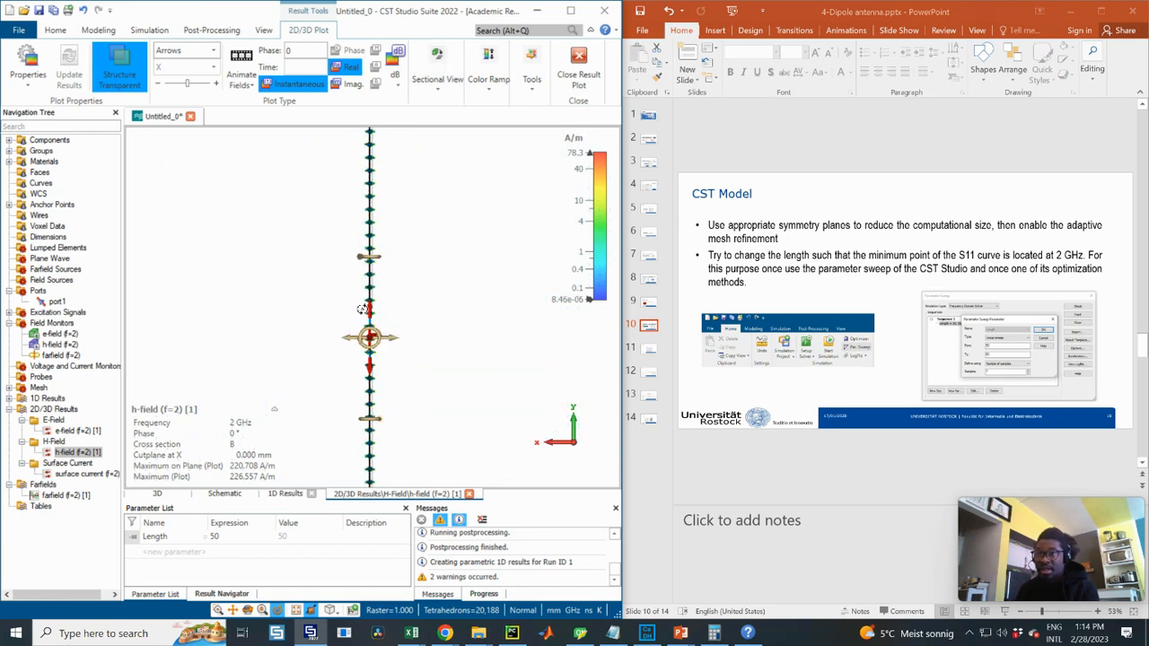
- Briefly show the E-field again, then return to the 2 GHz H-field result
{"action": "left_click", "coordinate": [77, 431]}
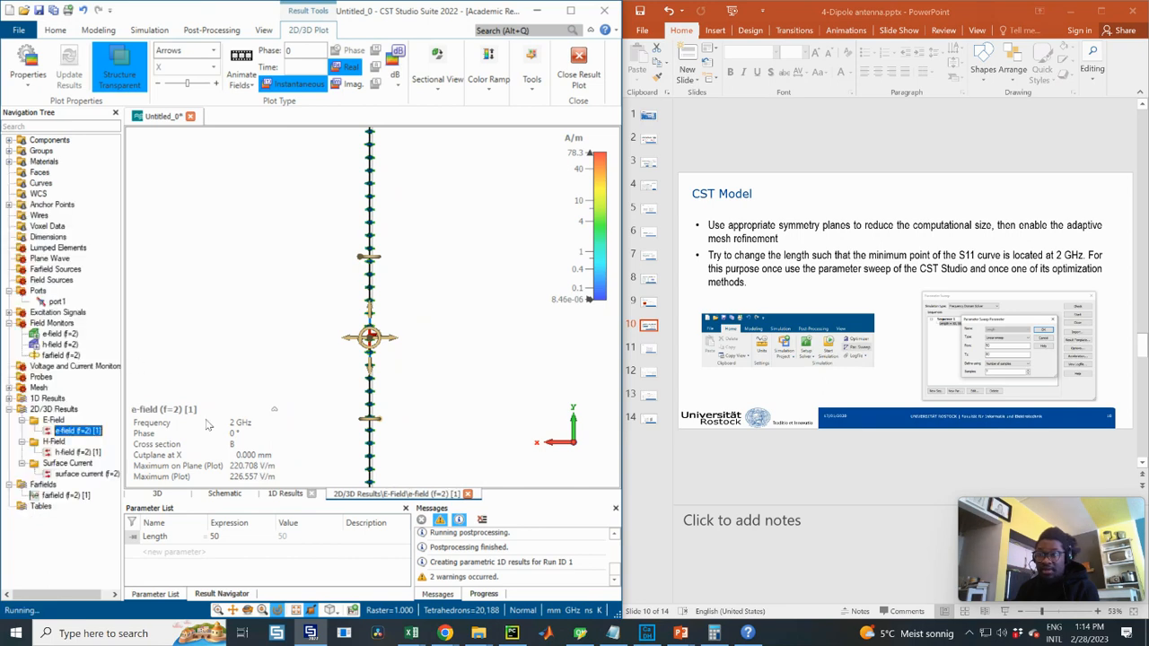
{"action": "left_click", "coordinate": [413, 305]}
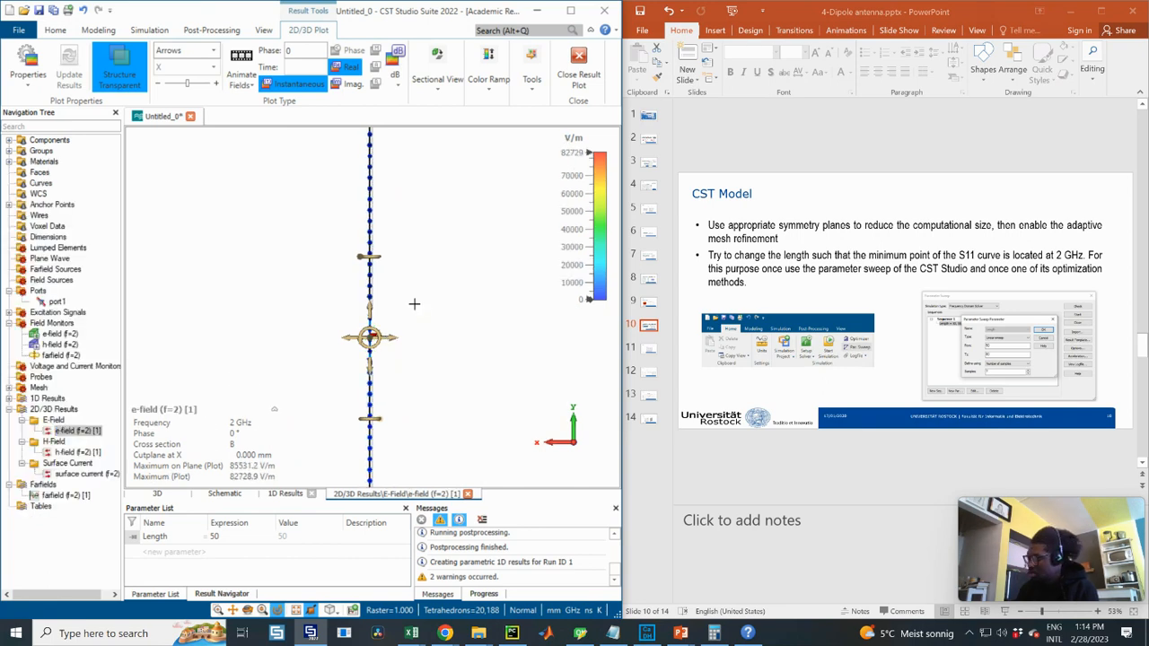
{"action": "left_click", "coordinate": [395, 313]}
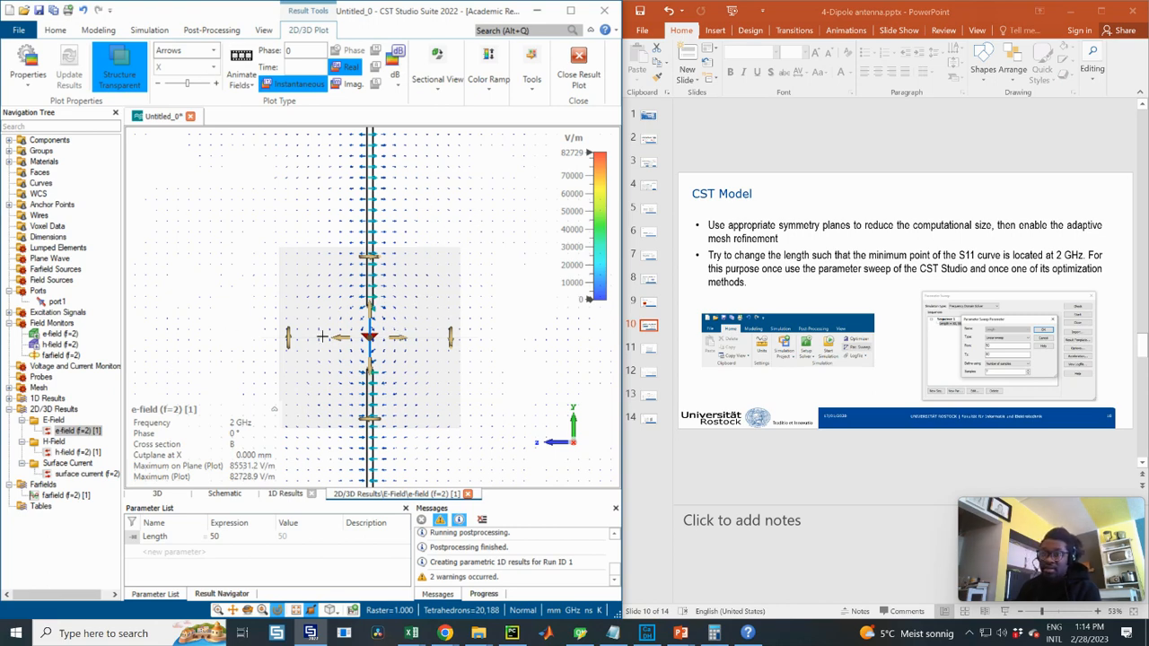
{"action": "left_click", "coordinate": [77, 452]}
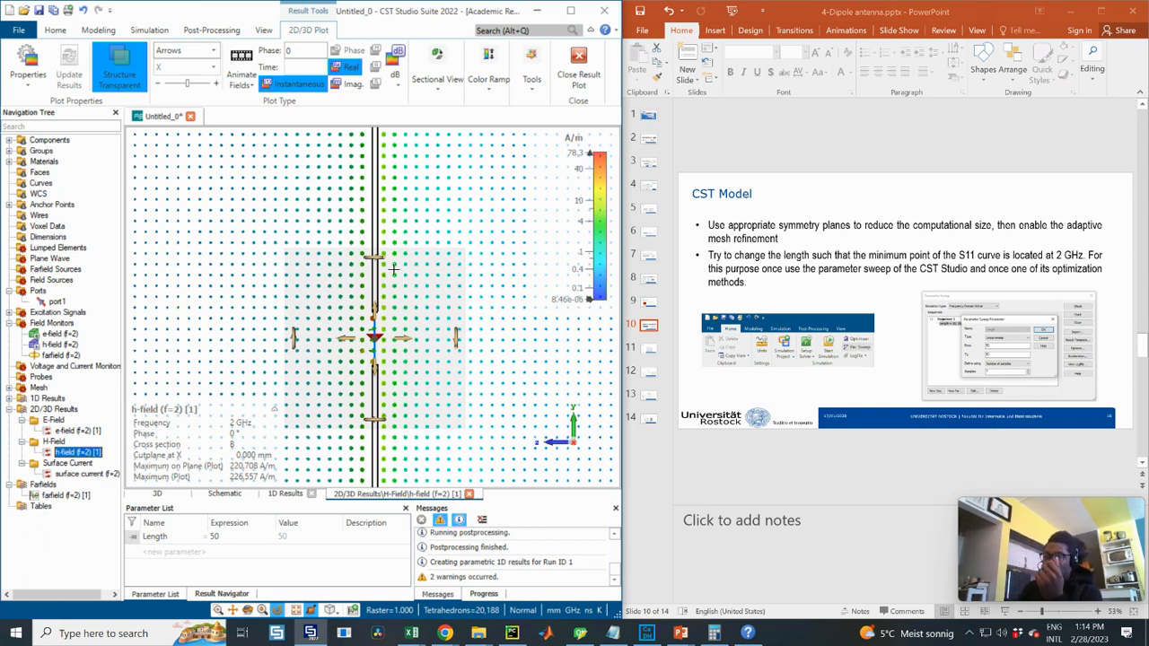
- Switch to the back view, make the H-field cut plane normal to Z, and zoom to inspect it
{"action": "left_click", "coordinate": [439, 263]}
{"action": "key", "text": "3"}
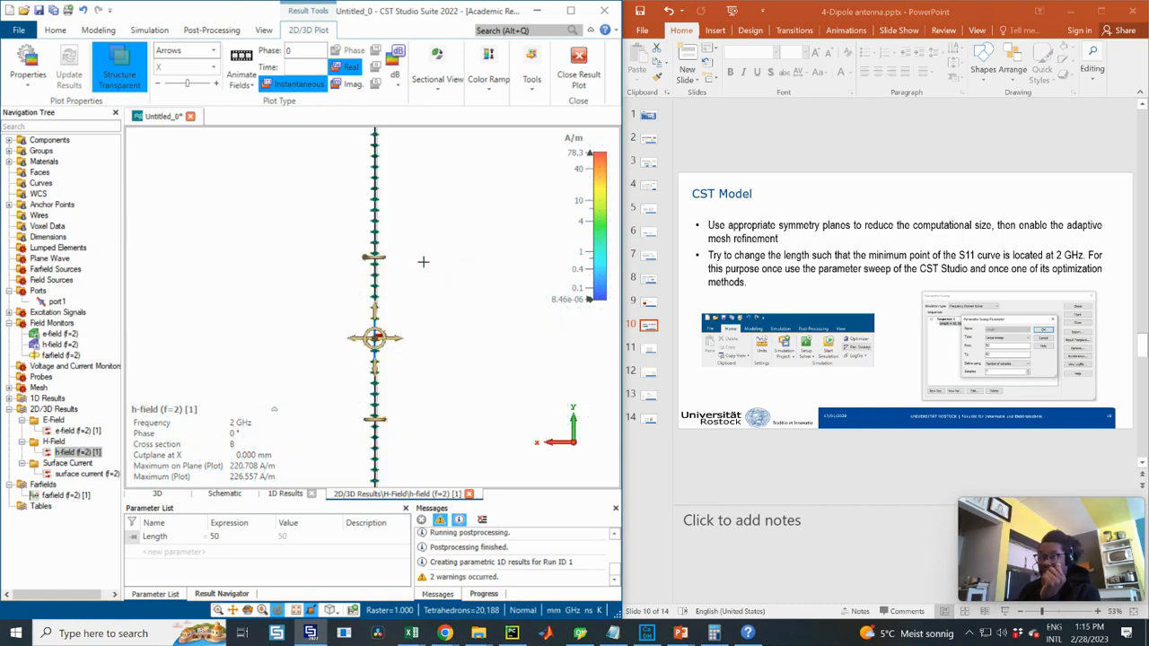
{"action": "left_click", "coordinate": [437, 85]}
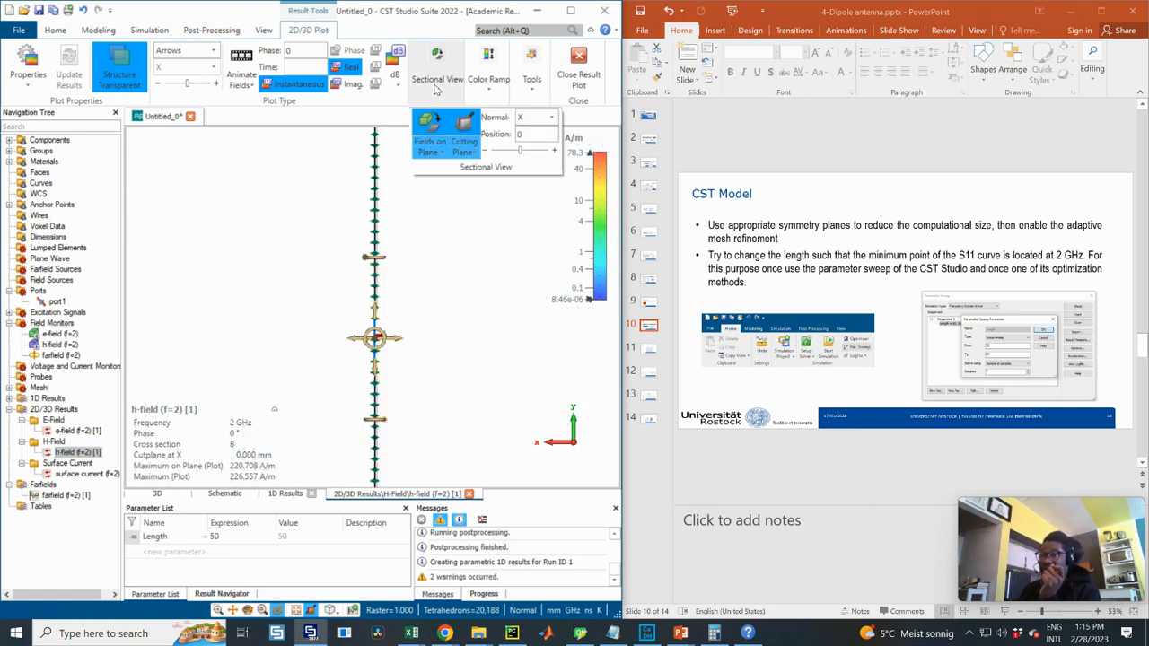
{"action": "left_click", "coordinate": [523, 117]}
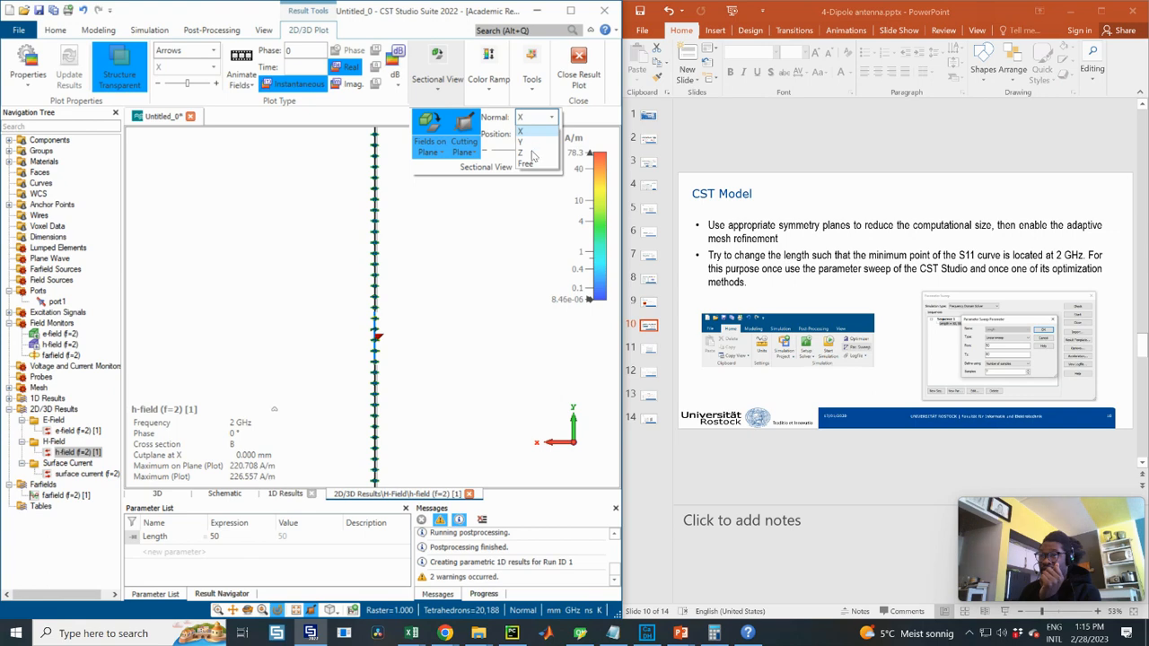
{"action": "left_click", "coordinate": [532, 152]}
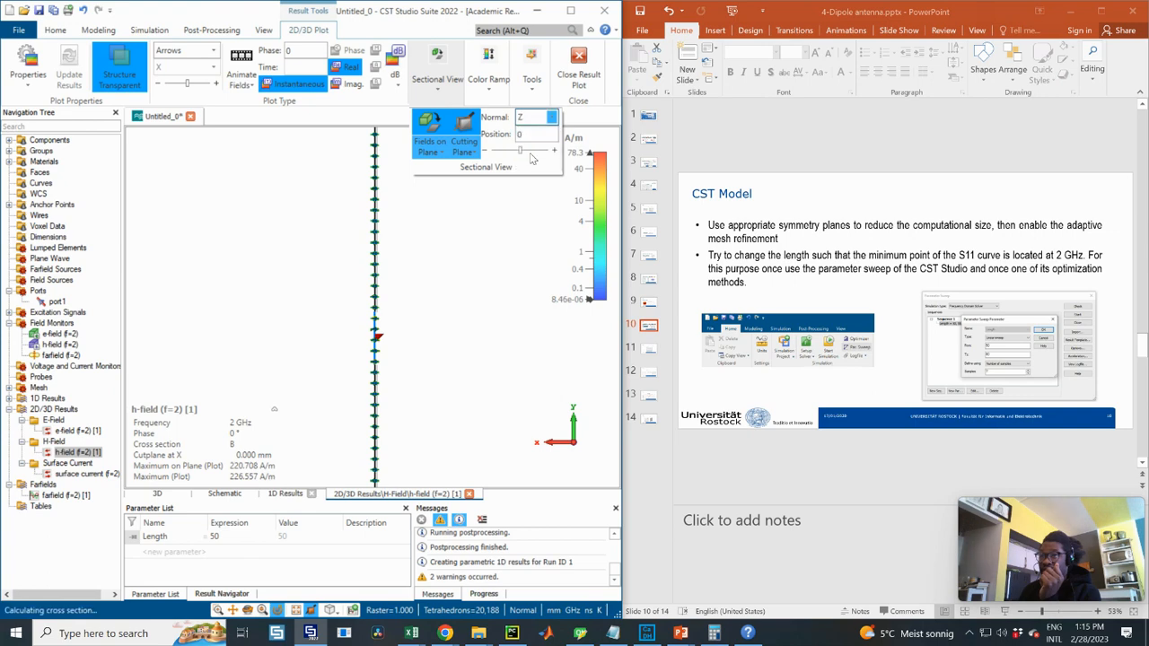
{"action": "left_click", "coordinate": [456, 292]}
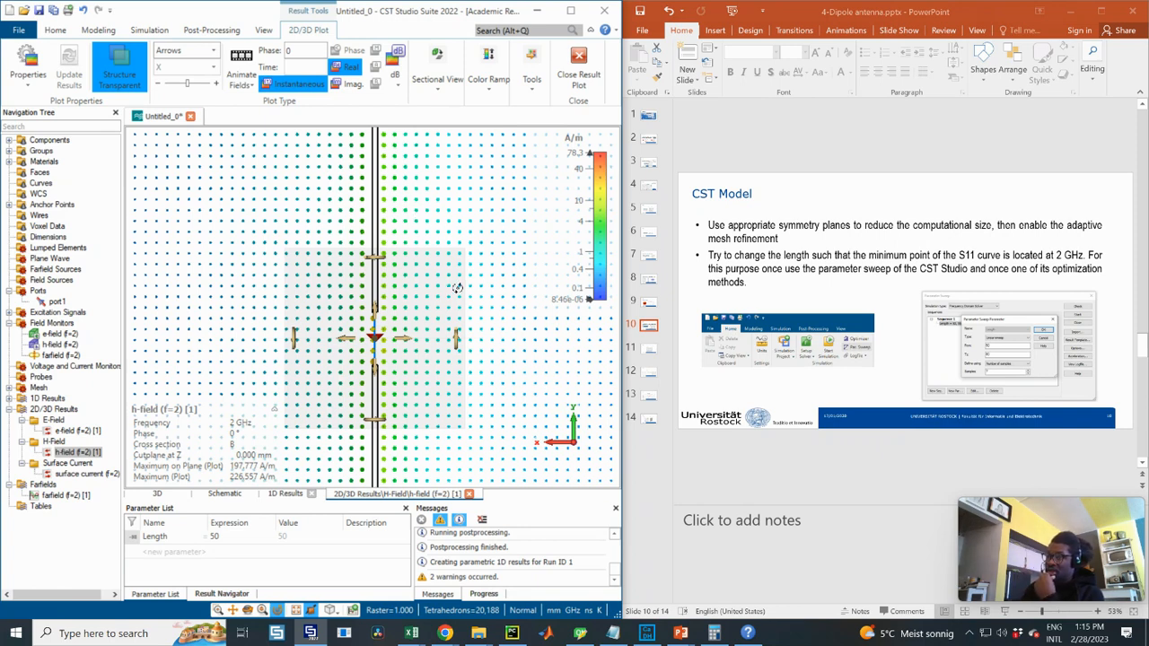
{"action": "scroll", "coordinate": [429, 288], "scroll_direction": "down", "scroll_amount": 2}
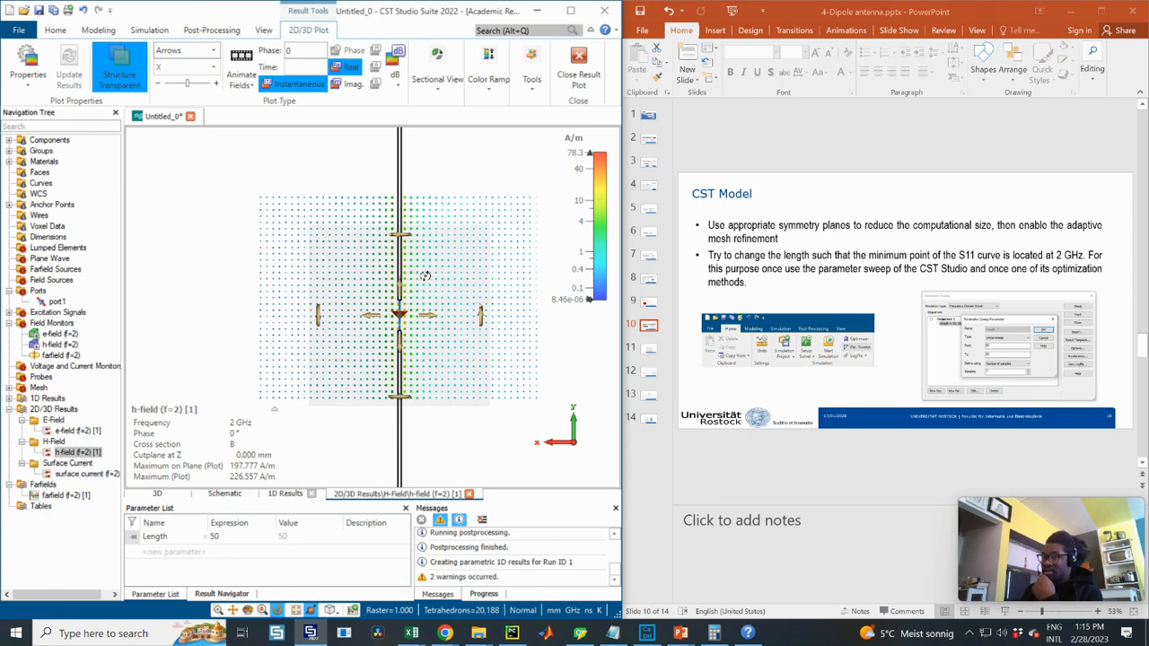
{"action": "scroll", "coordinate": [426, 276], "scroll_direction": "down", "scroll_amount": 1}
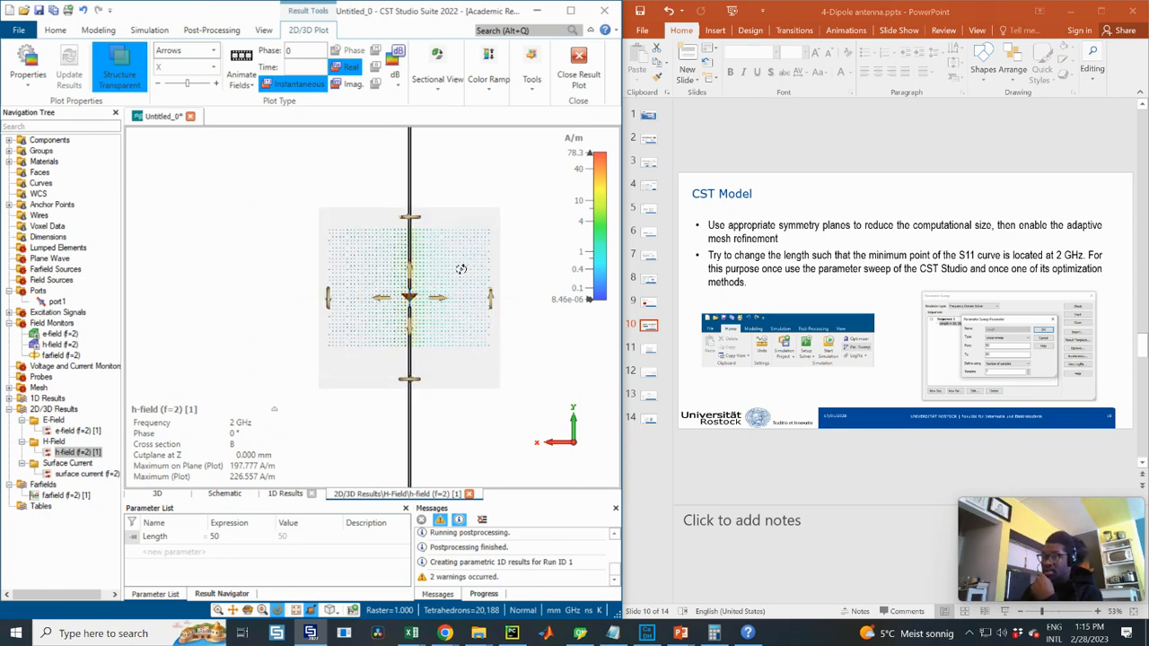
{"action": "scroll", "coordinate": [467, 269], "scroll_direction": "up", "scroll_amount": 2}
{"action": "scroll", "coordinate": [435, 263], "scroll_direction": "up", "scroll_amount": 3}
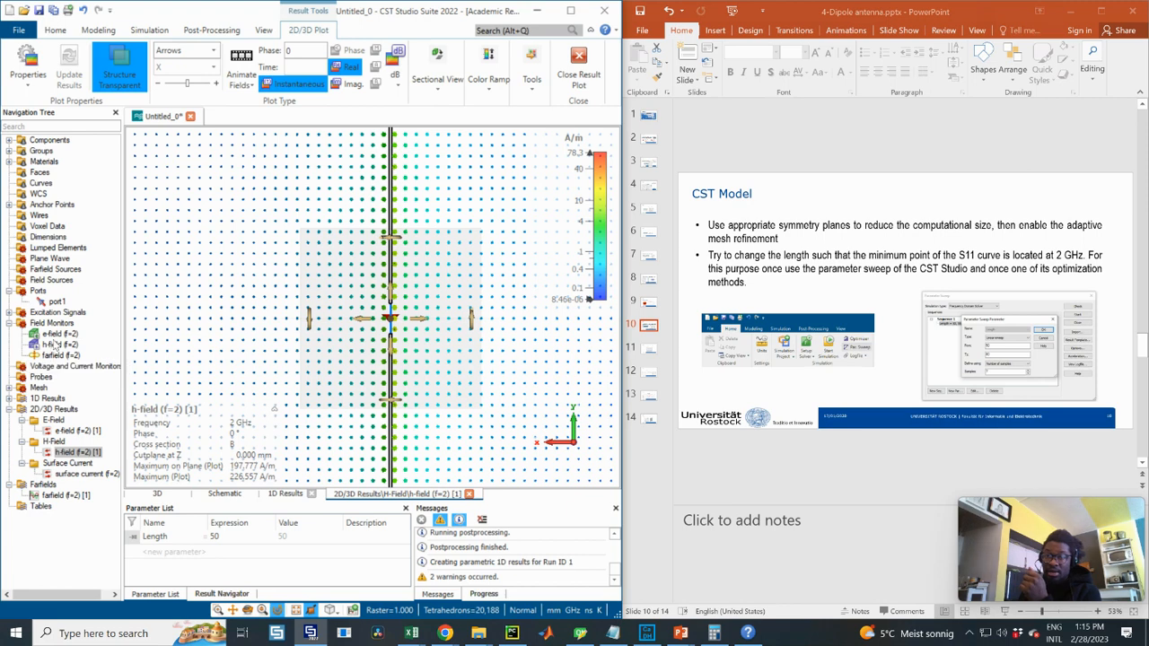
- Expand 1D Results and show the S1,1 magnitude plot
{"action": "left_click", "coordinate": [10, 398]}
{"action": "left_click", "coordinate": [59, 419]}
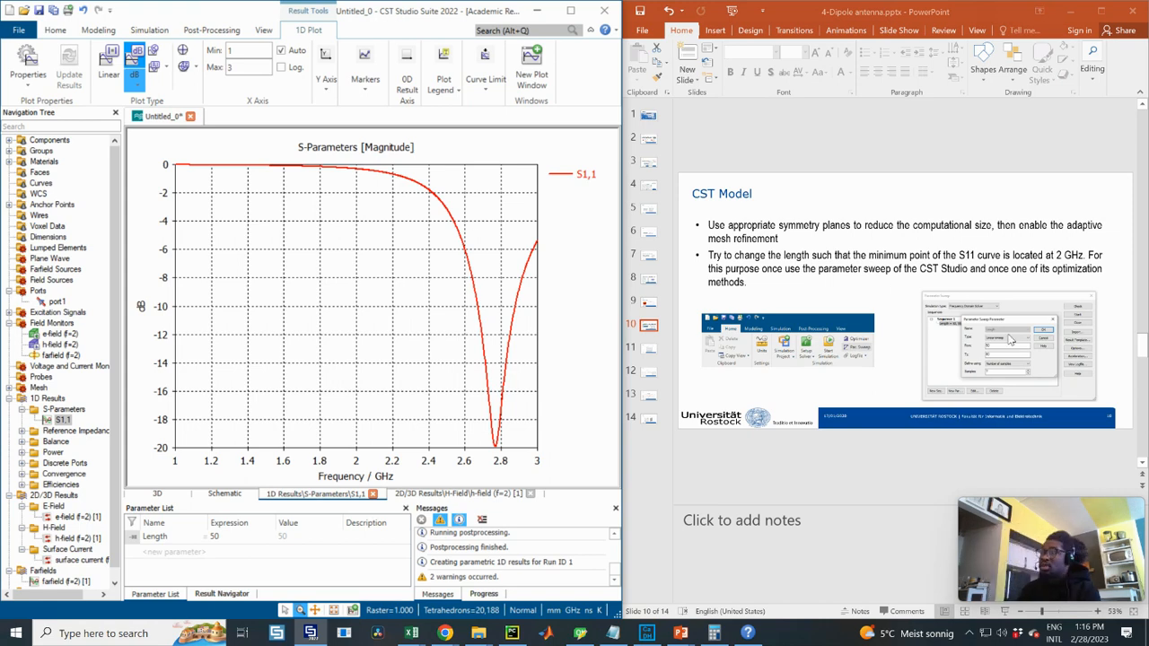
- Create a Par. Sweep sequence varying Length from 50 to 80 in 7 samples and start it
{"action": "left_click", "coordinate": [143, 33]}
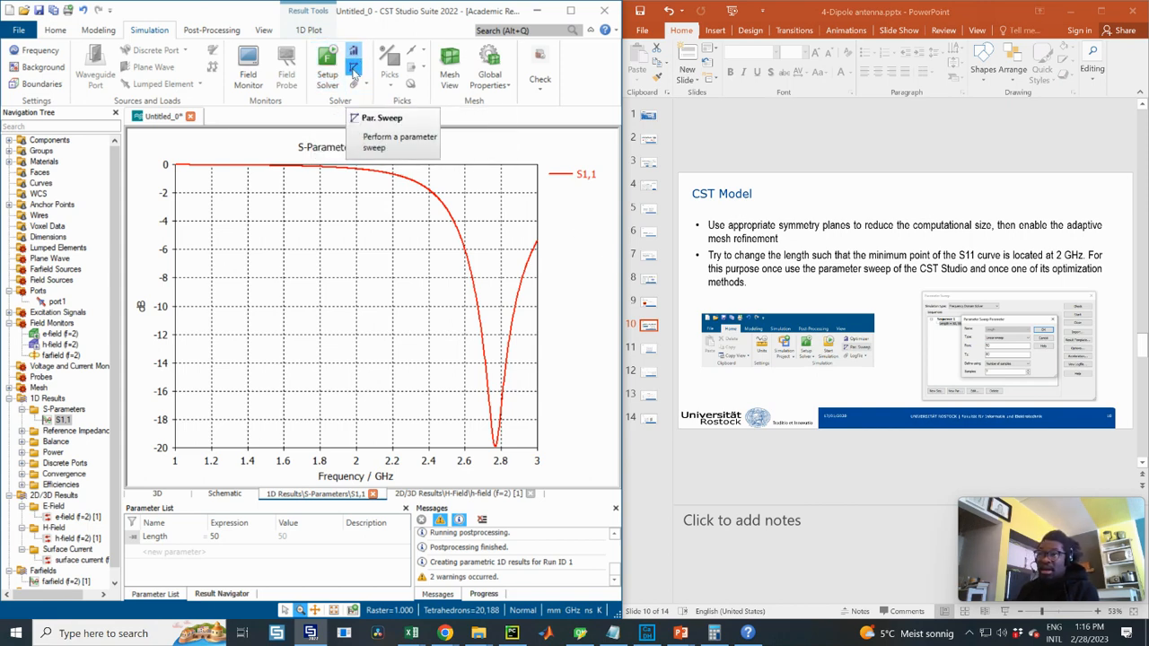
{"action": "left_click", "coordinate": [355, 68]}
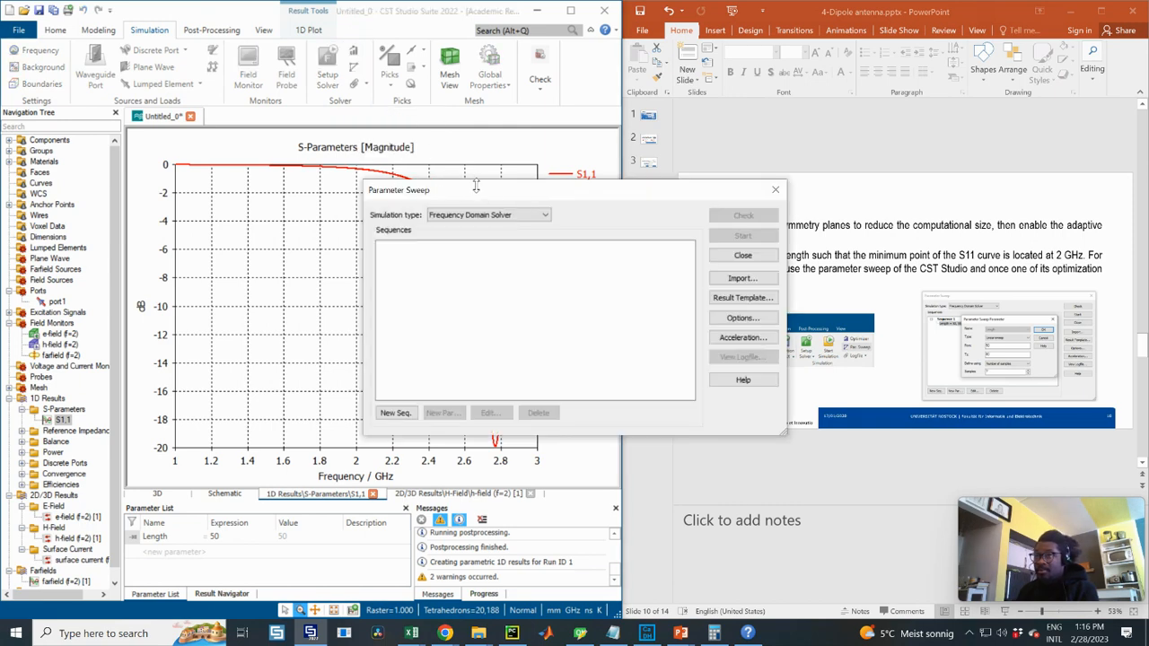
{"action": "left_click", "coordinate": [398, 412]}
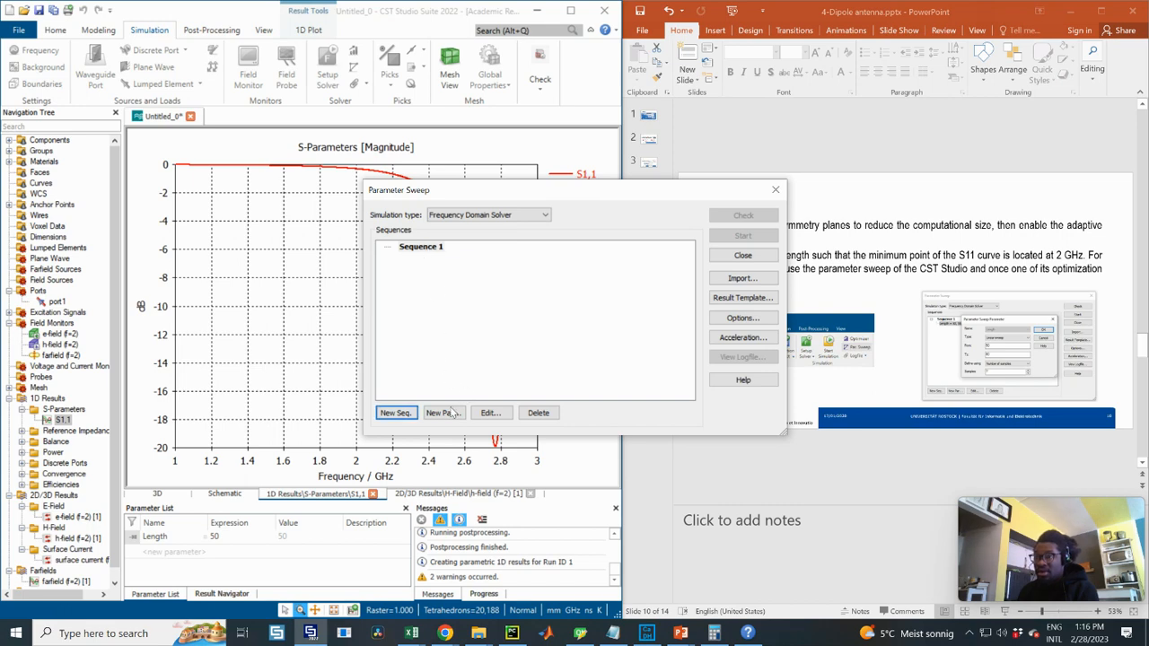
{"action": "left_click", "coordinate": [443, 412]}
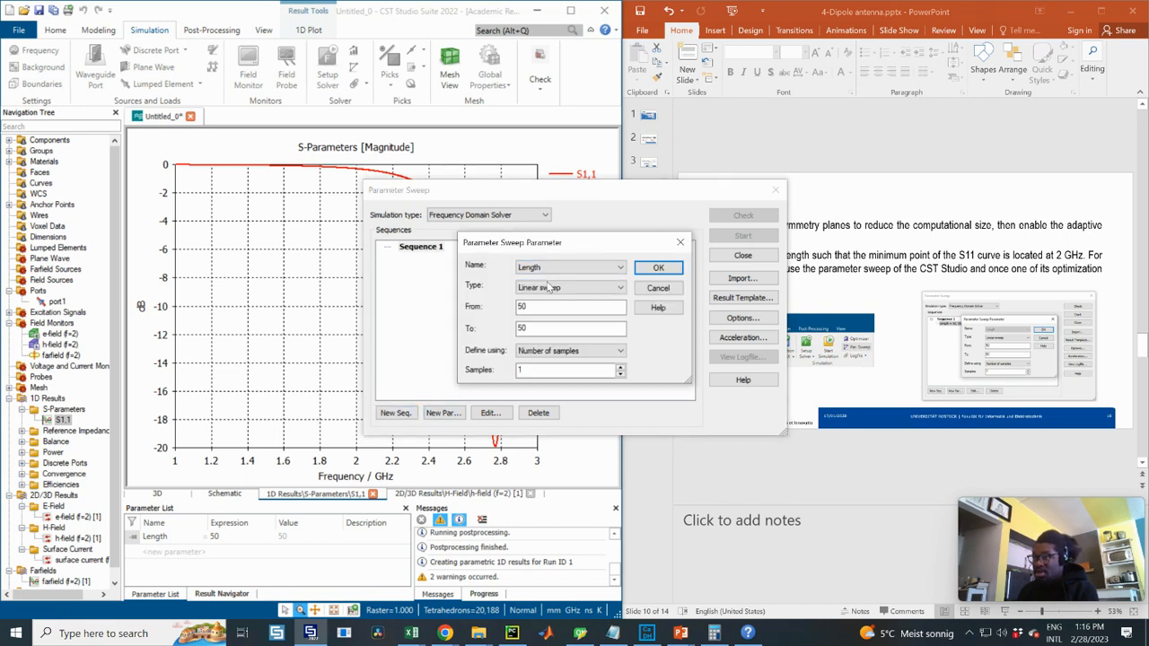
{"action": "left_click", "coordinate": [535, 329]}
{"action": "key", "text": "ctrl+a"}
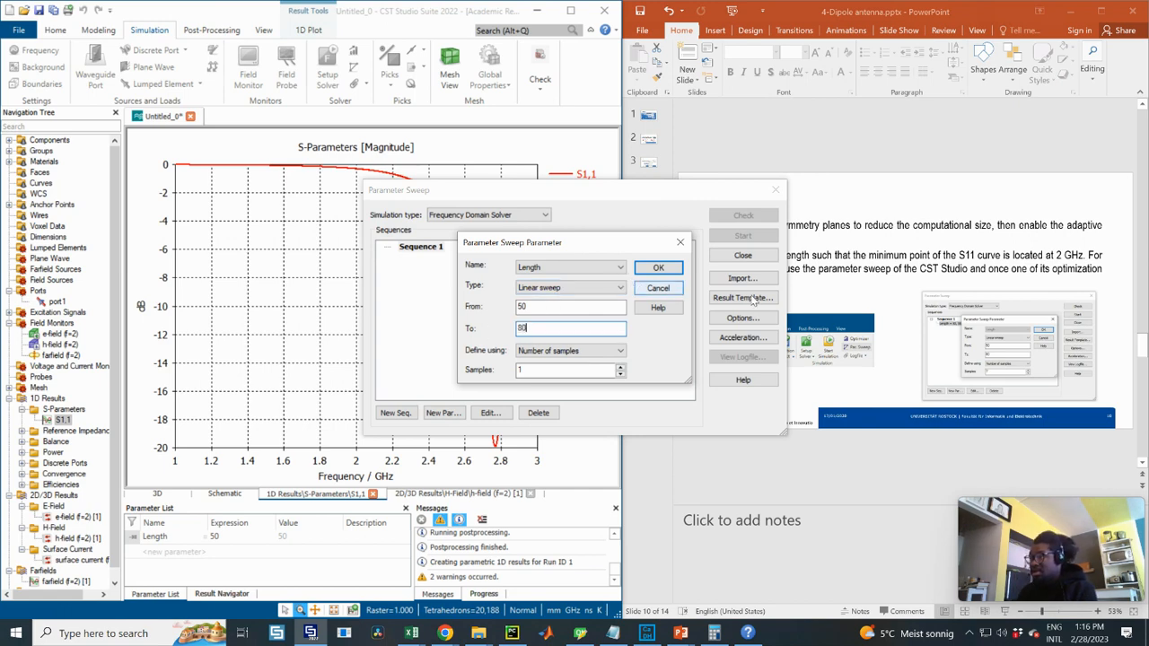
{"action": "double_click", "coordinate": [526, 370]}
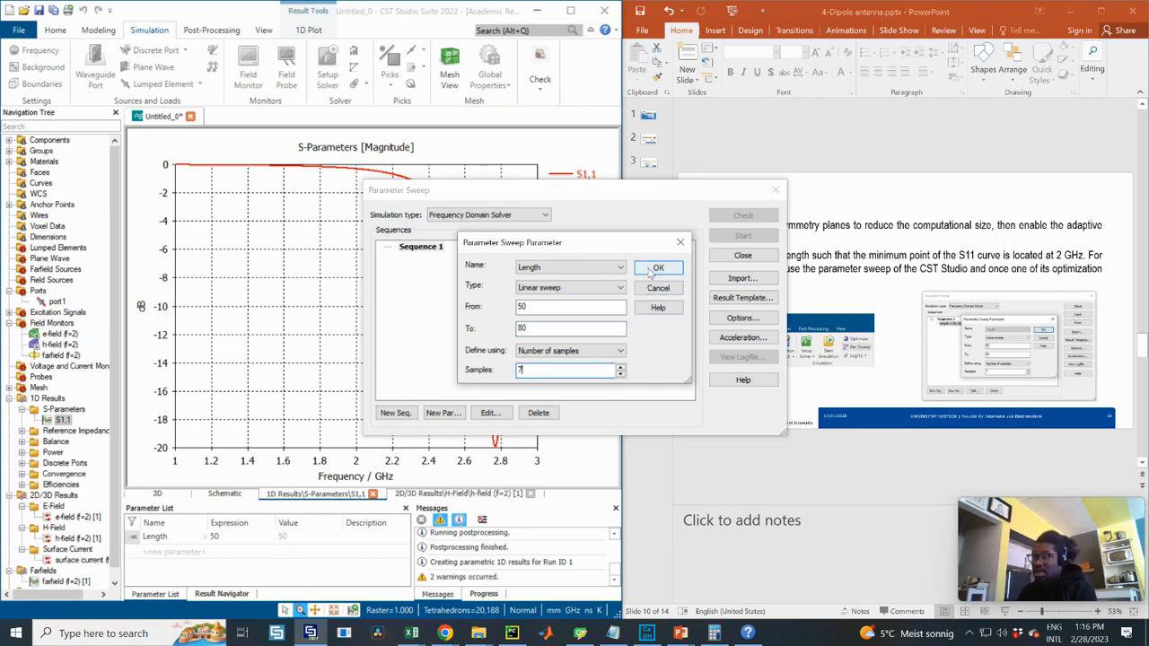
{"action": "left_click", "coordinate": [652, 271]}
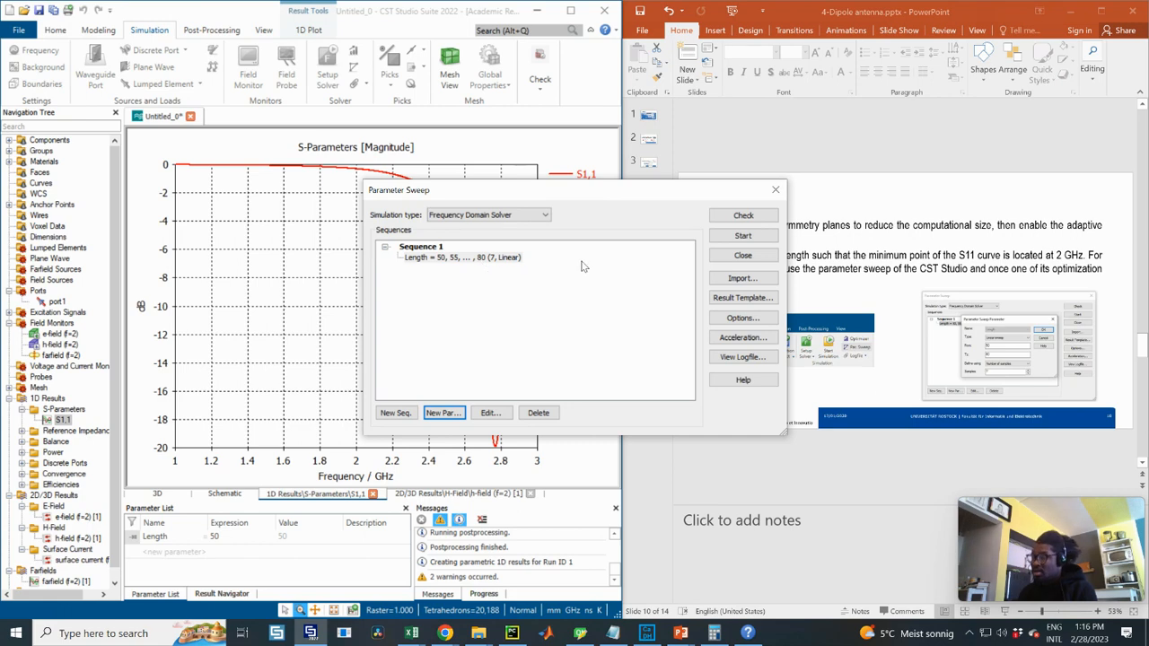
{"action": "left_click", "coordinate": [742, 237]}
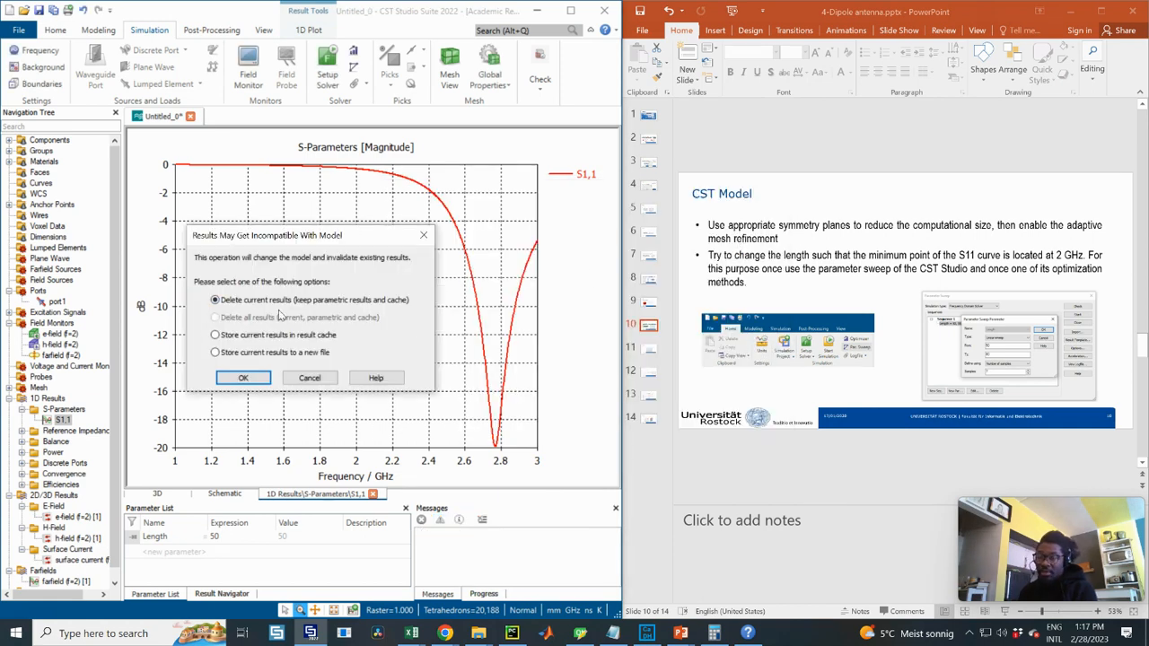
- Accept deleting the current results so the Length sweep runs to completion
{"action": "left_click", "coordinate": [255, 377]}
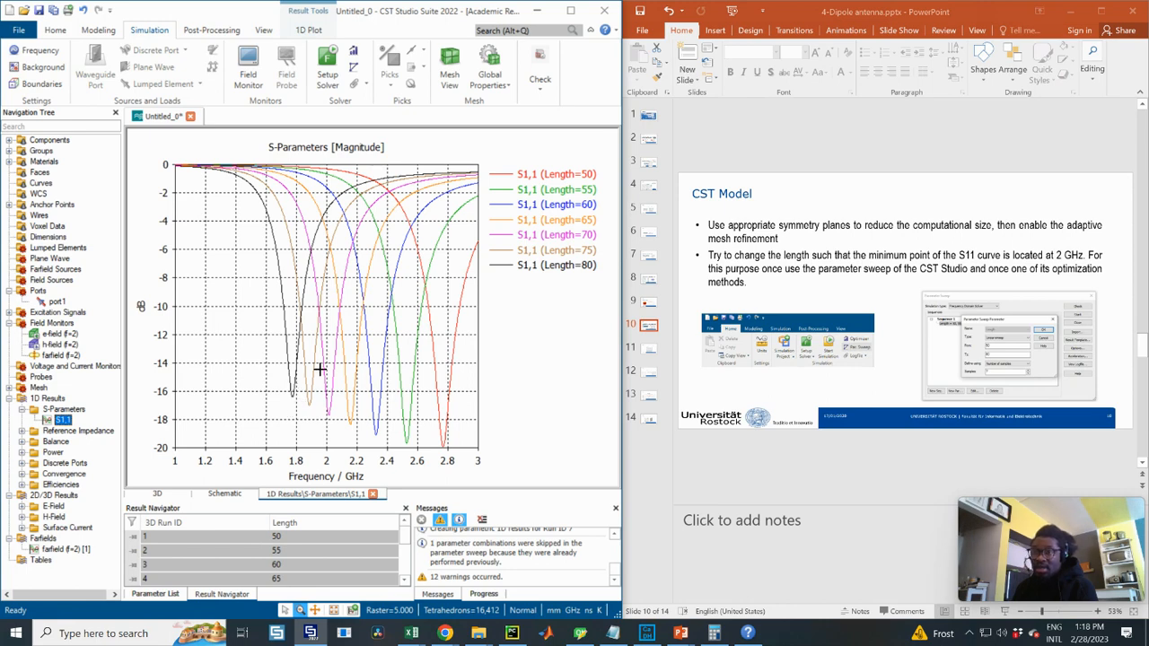
- Add an axis marker at the curve minimum, near the Length=80 dip
{"action": "right_click", "coordinate": [293, 379]}
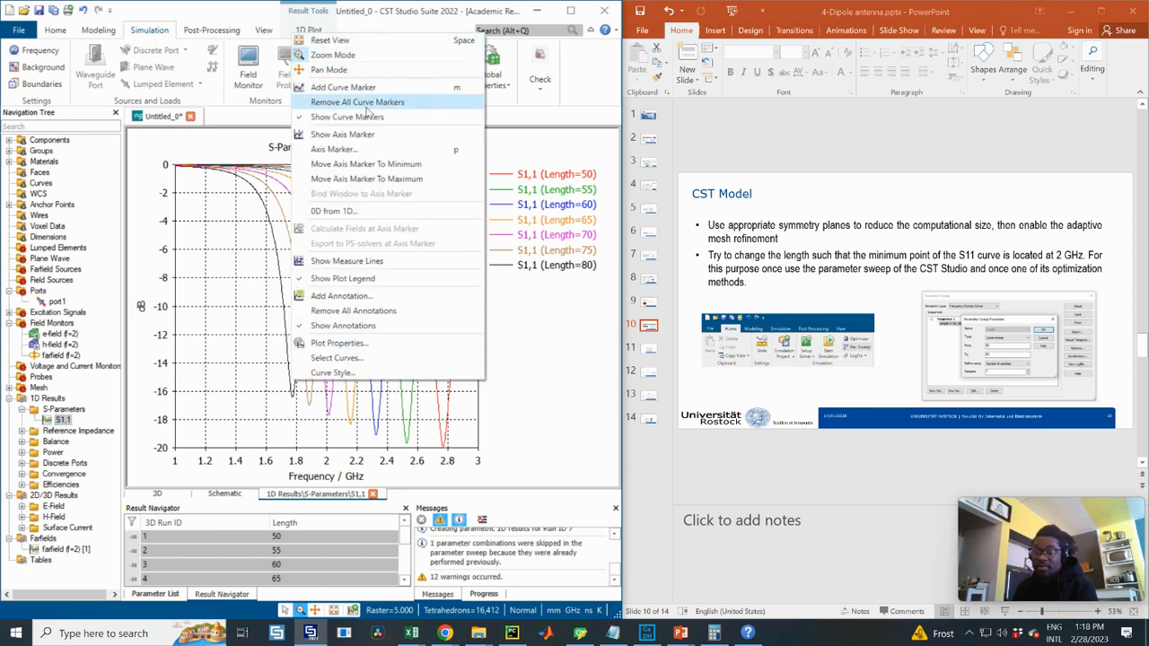
{"action": "left_click", "coordinate": [390, 165]}
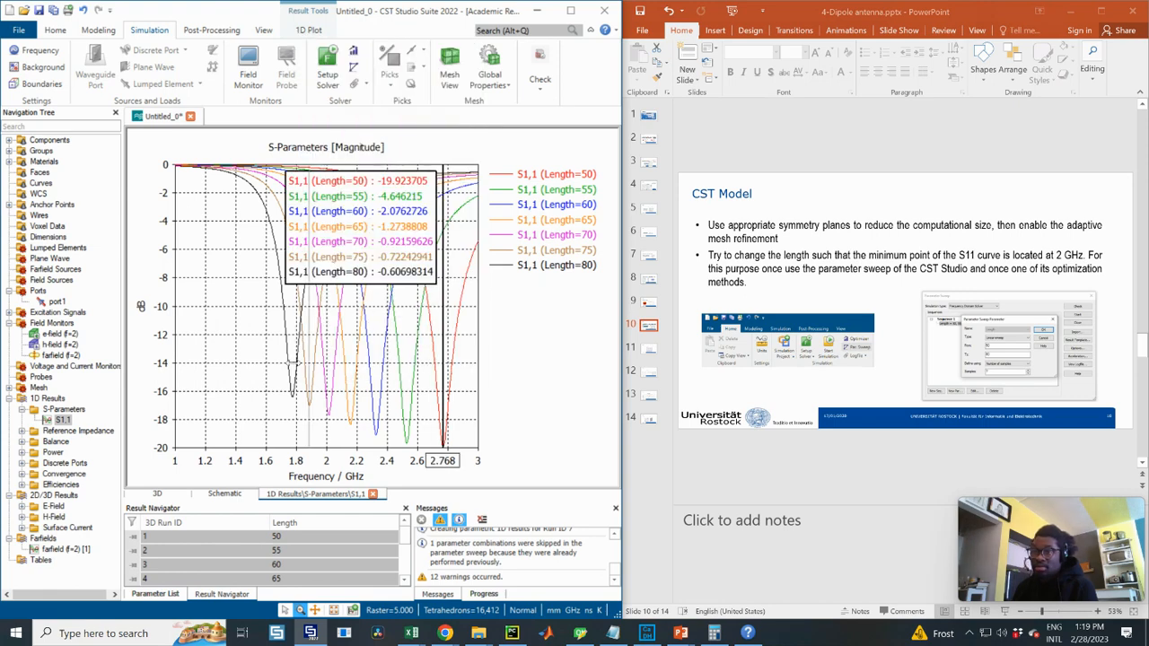
{"action": "left_click", "coordinate": [295, 368]}
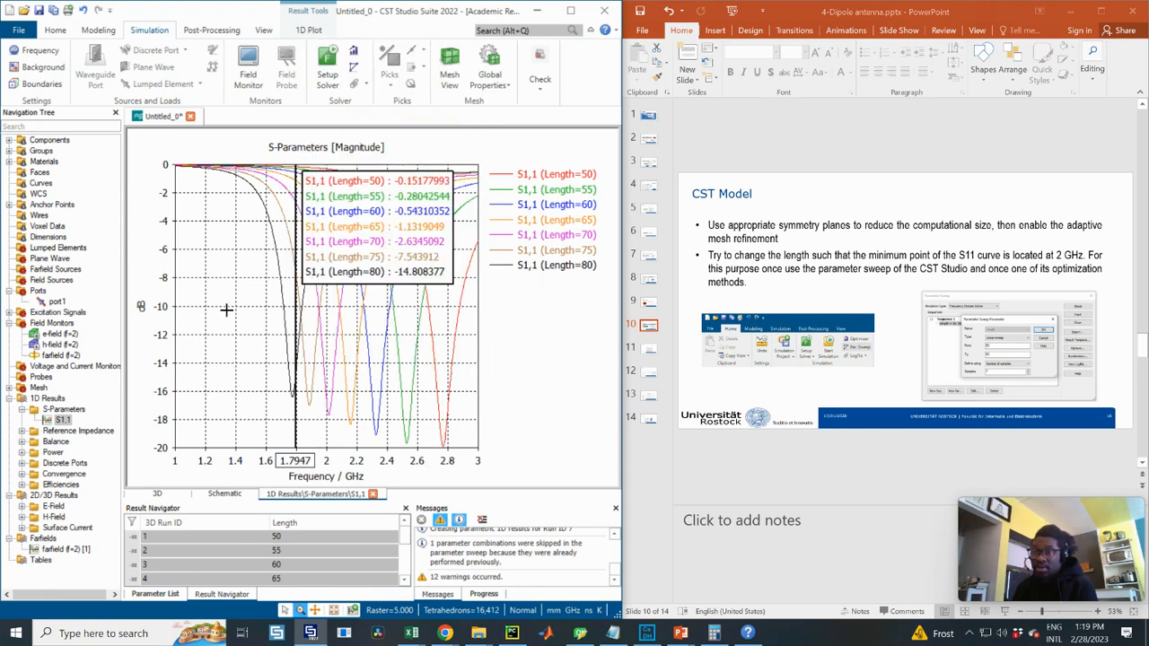
- Set the axis marker position to 2 GHz
{"action": "right_click", "coordinate": [292, 355]}
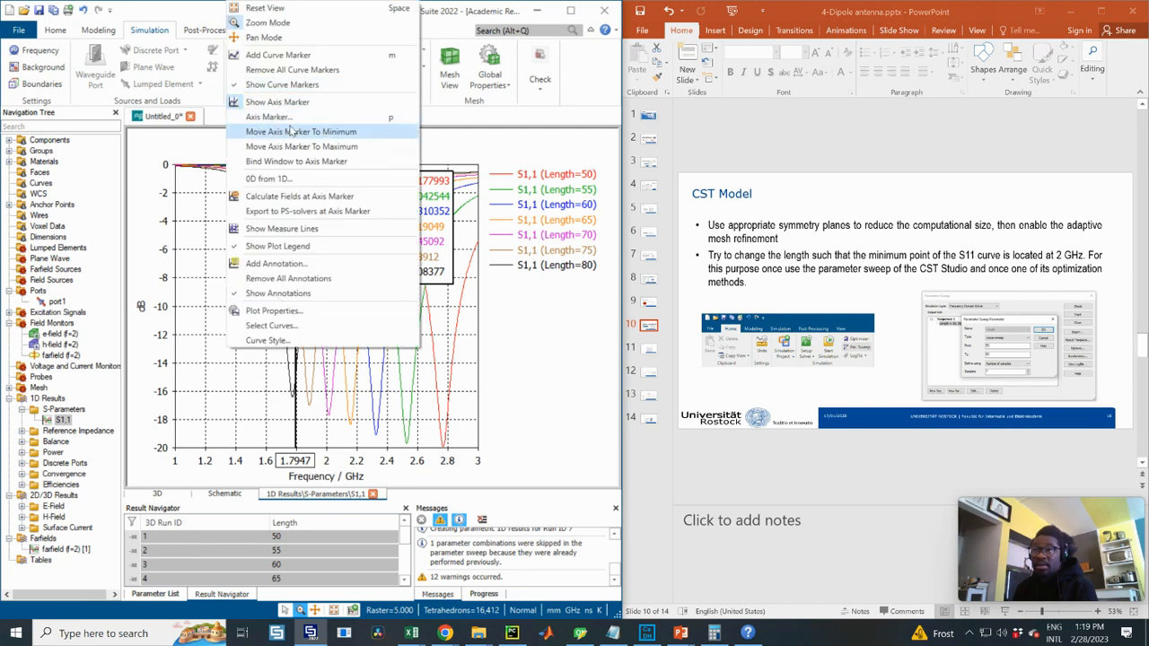
{"action": "left_click", "coordinate": [339, 119]}
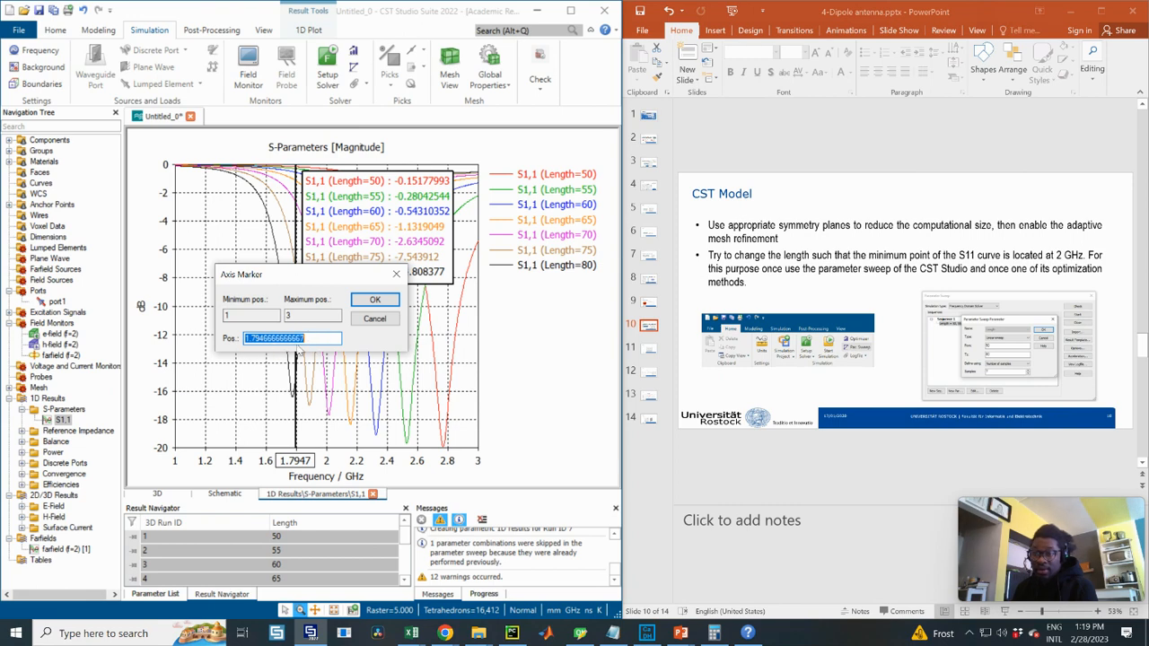
{"action": "type", "text": "2"}
{"action": "left_click", "coordinate": [374, 300]}
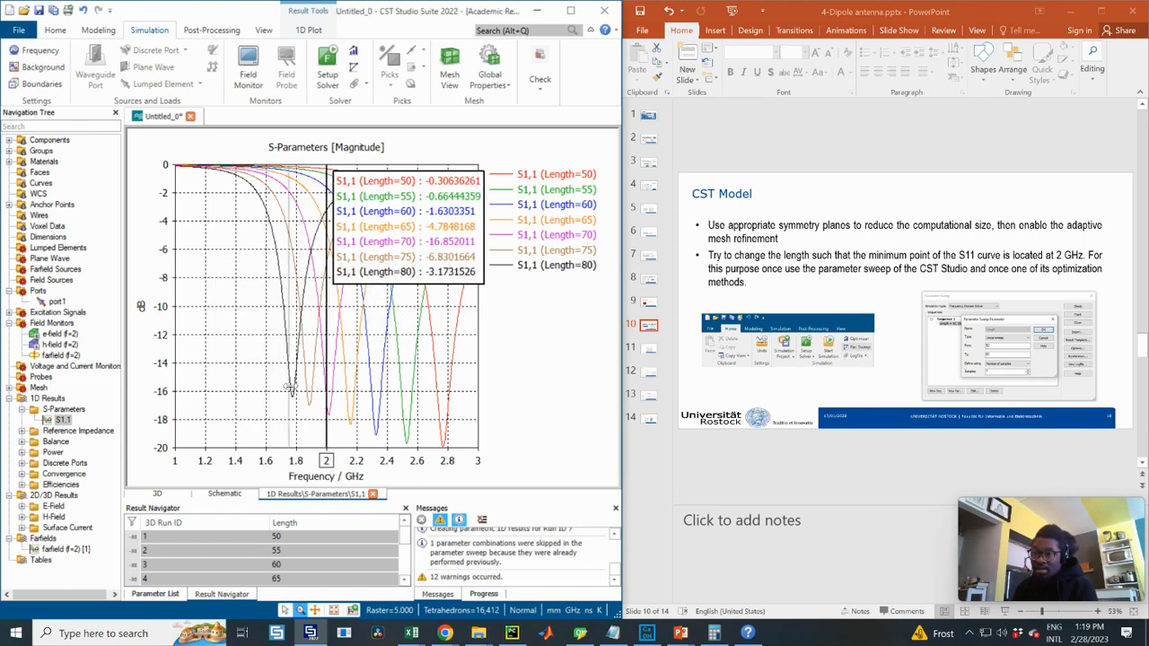
- Move the marker across the curves, ending on the Length=50 dip at 2.7778 GHz
{"action": "left_click", "coordinate": [292, 388]}
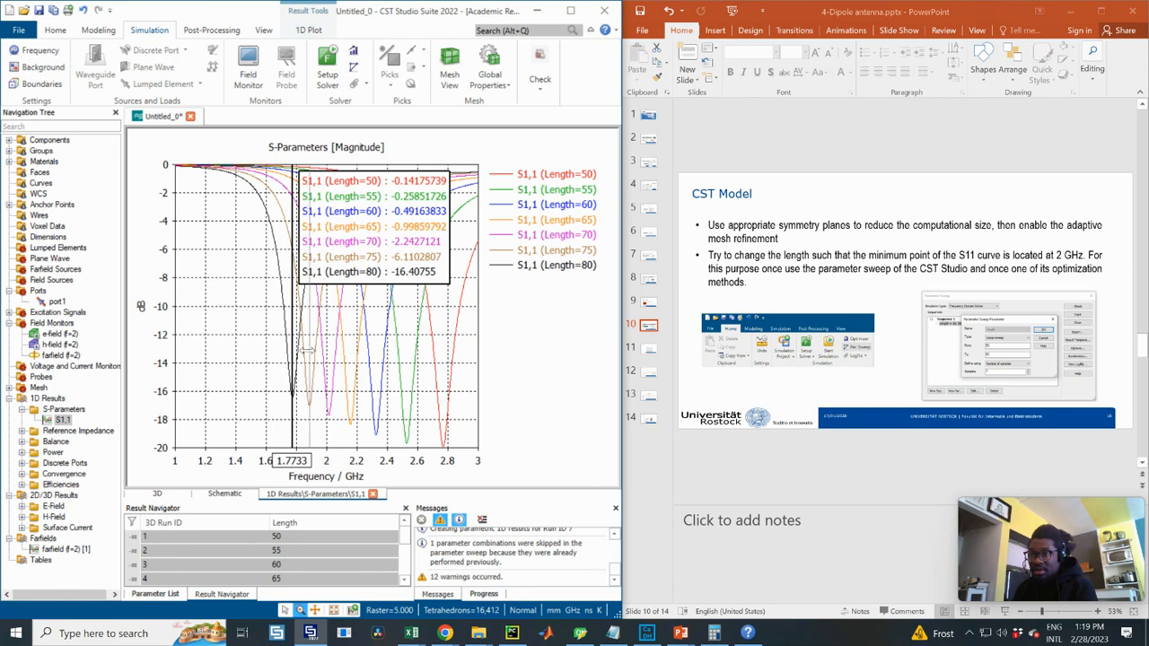
{"action": "left_click", "coordinate": [308, 350]}
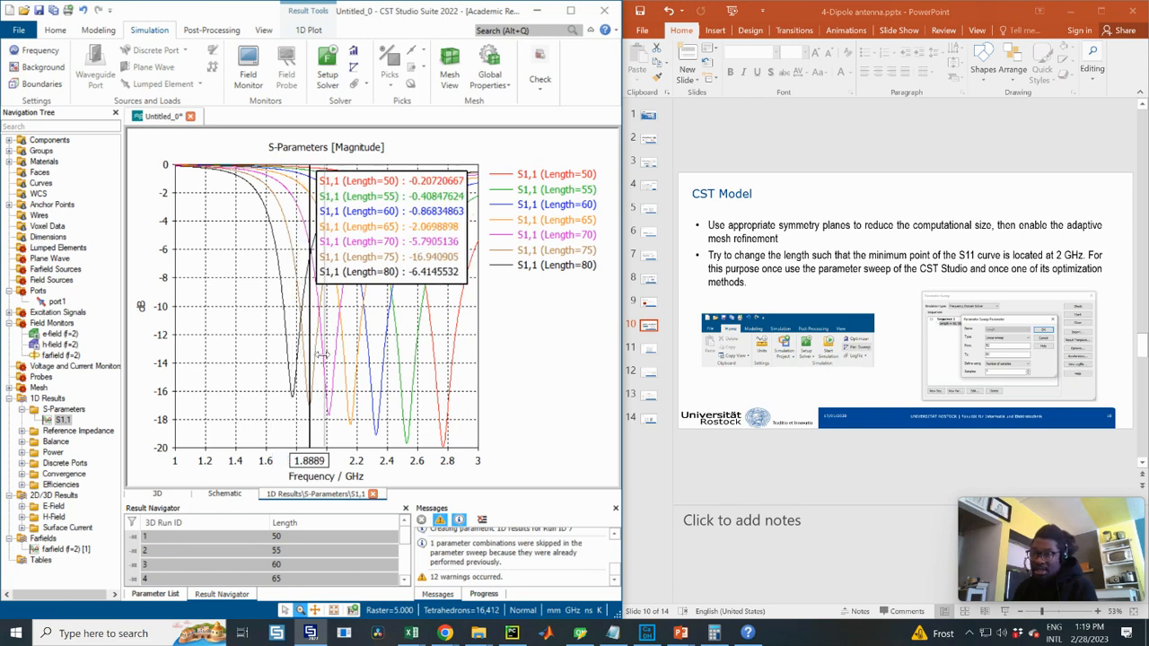
{"action": "right_click", "coordinate": [325, 352]}
{"action": "left_click", "coordinate": [326, 344]}
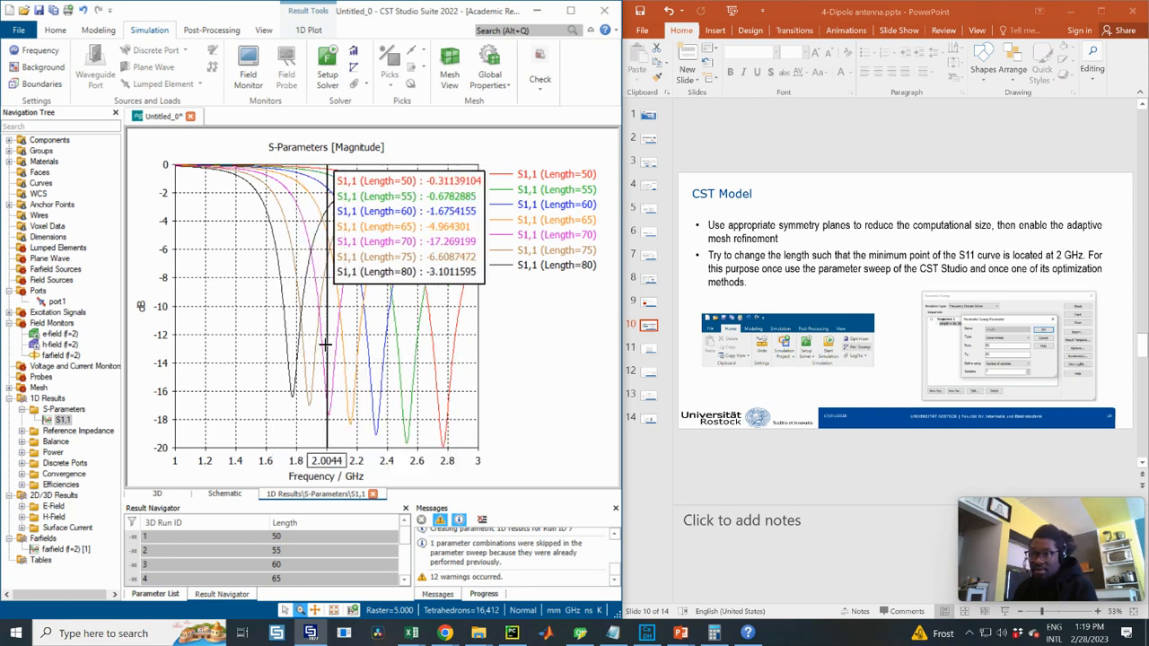
{"action": "left_click", "coordinate": [330, 345]}
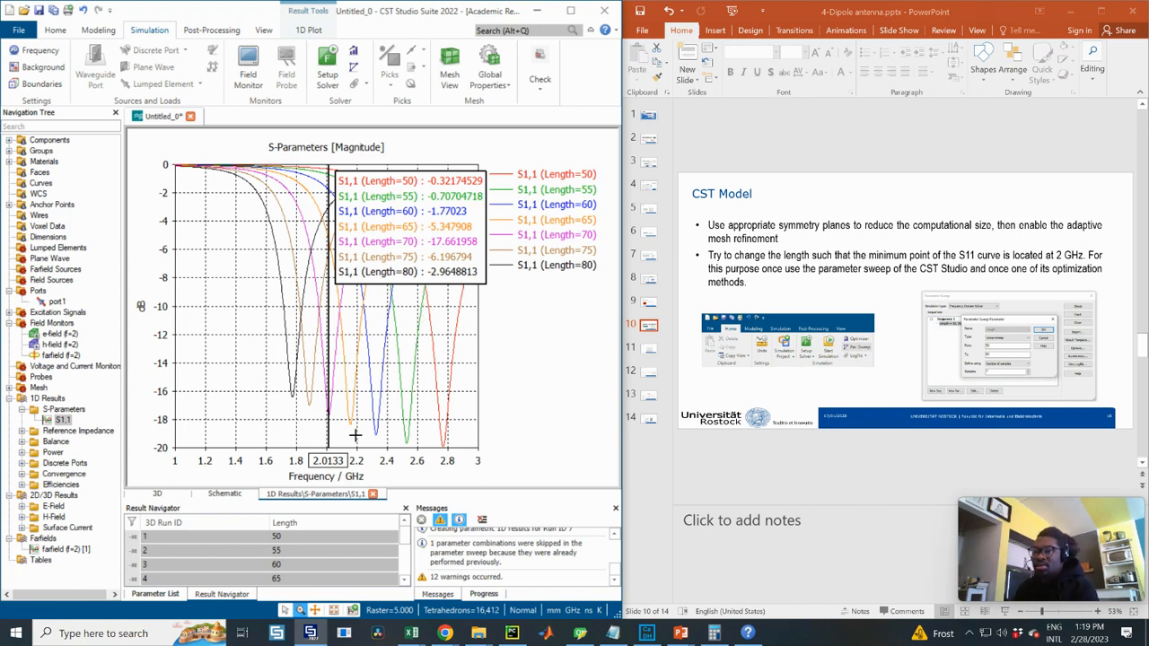
{"action": "left_click_drag", "start_coordinate": [328, 411], "coordinate": [417, 409]}
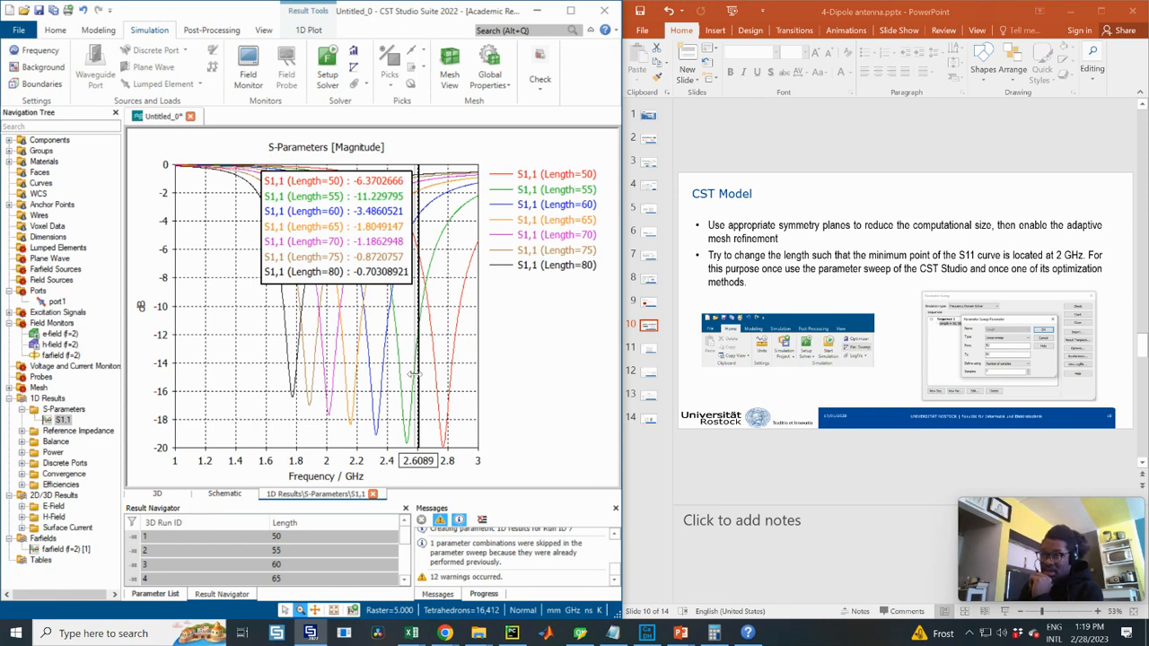
{"action": "left_click_drag", "start_coordinate": [418, 383], "coordinate": [444, 382]}
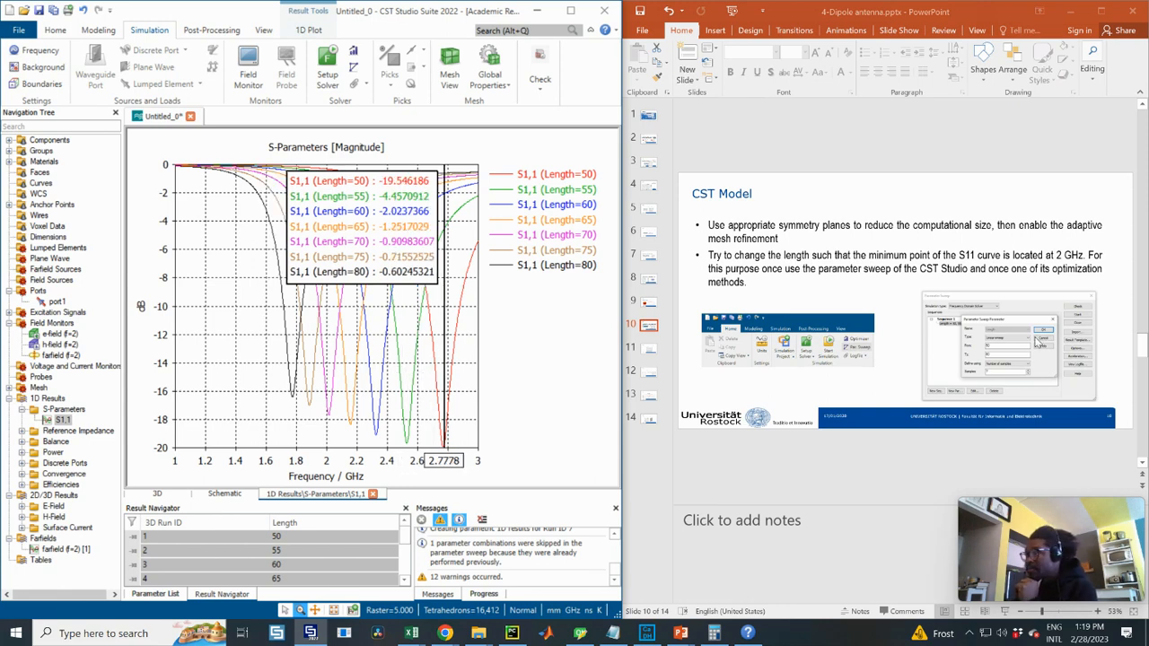
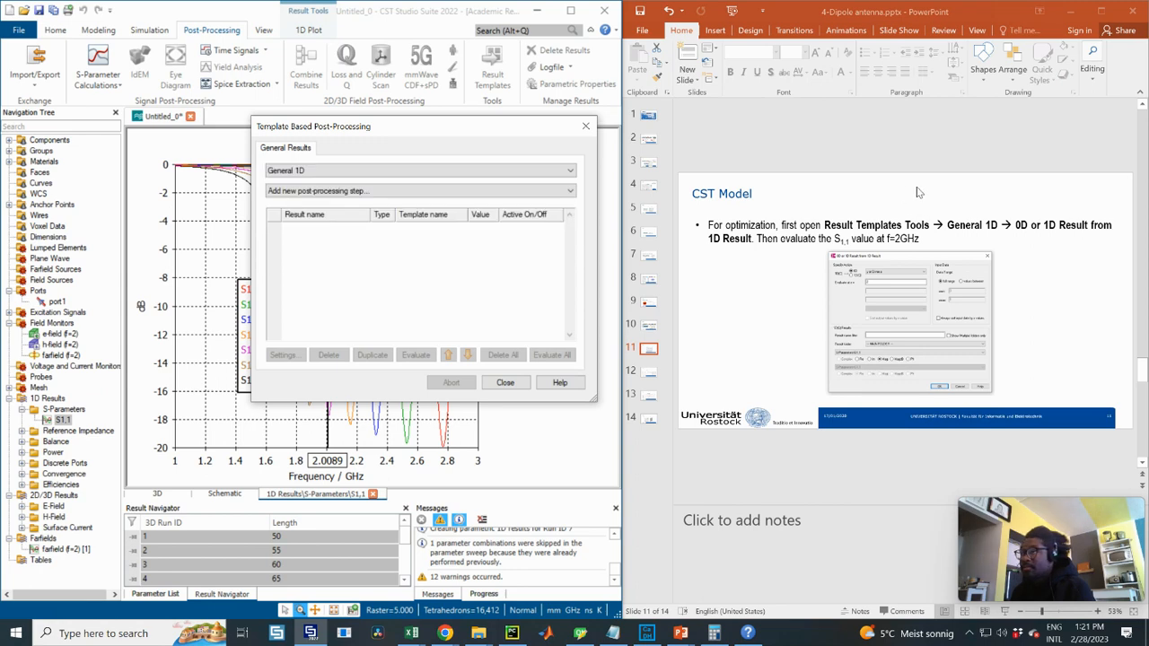
- Add a '0D or 1D Result from 1D Result' step reading the S1,1 magnitude 'y at Given x' = 2 GHz
{"action": "left_click", "coordinate": [320, 190]}
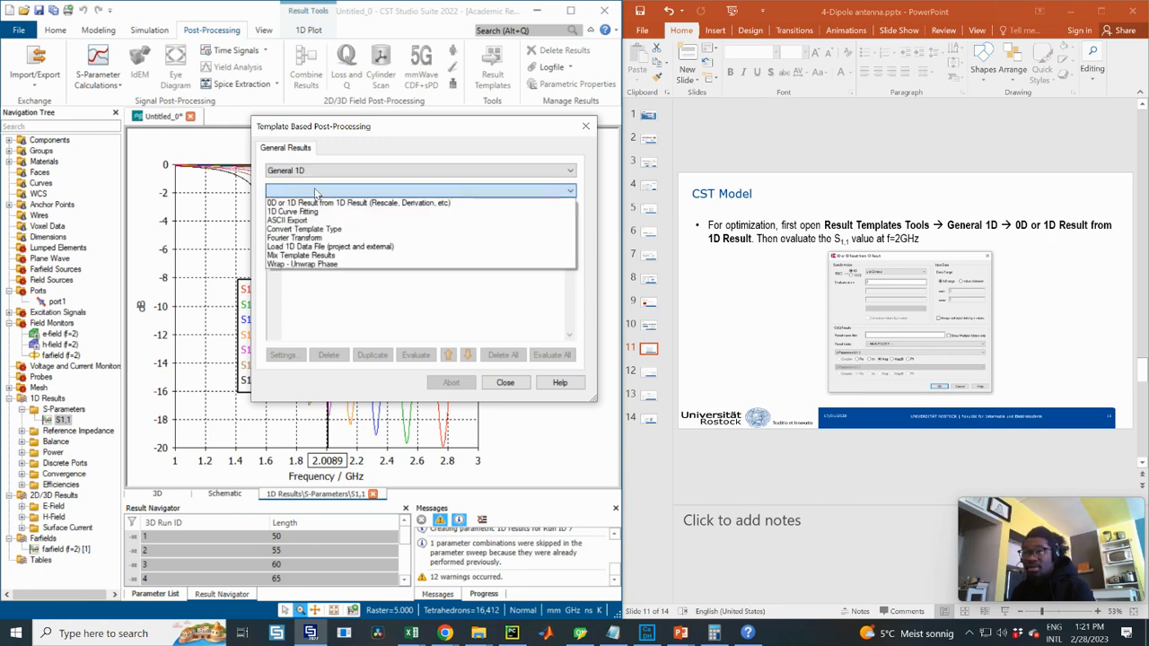
{"action": "left_click", "coordinate": [365, 202]}
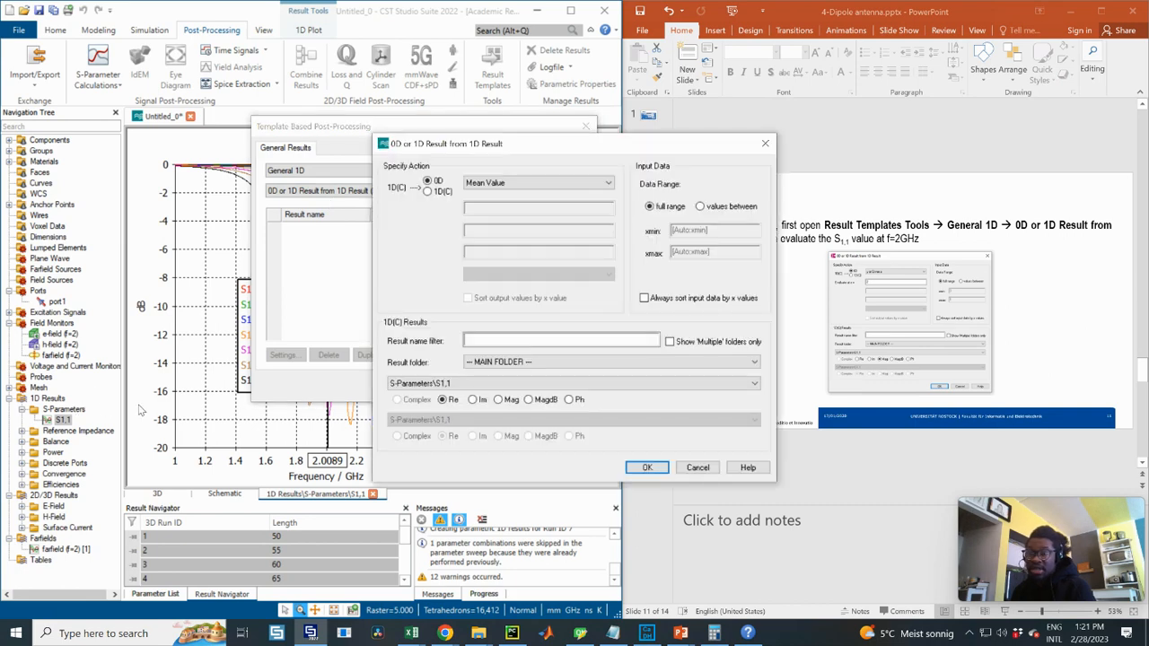
{"action": "left_click_drag", "start_coordinate": [471, 156], "coordinate": [273, 194]}
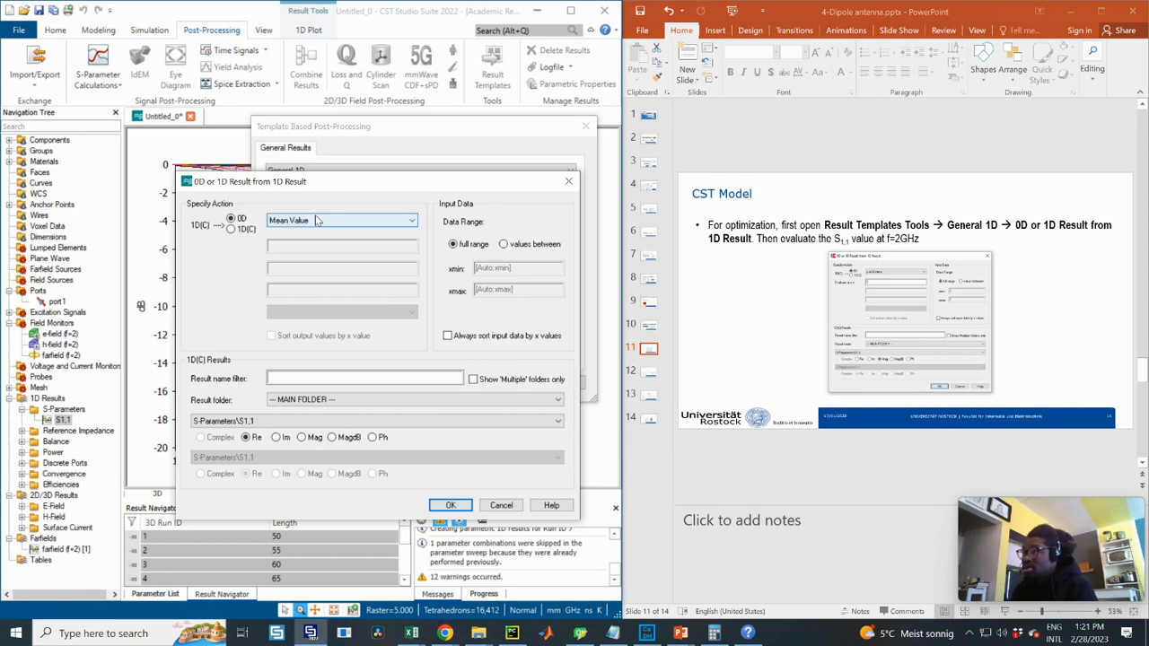
{"action": "left_click", "coordinate": [302, 225]}
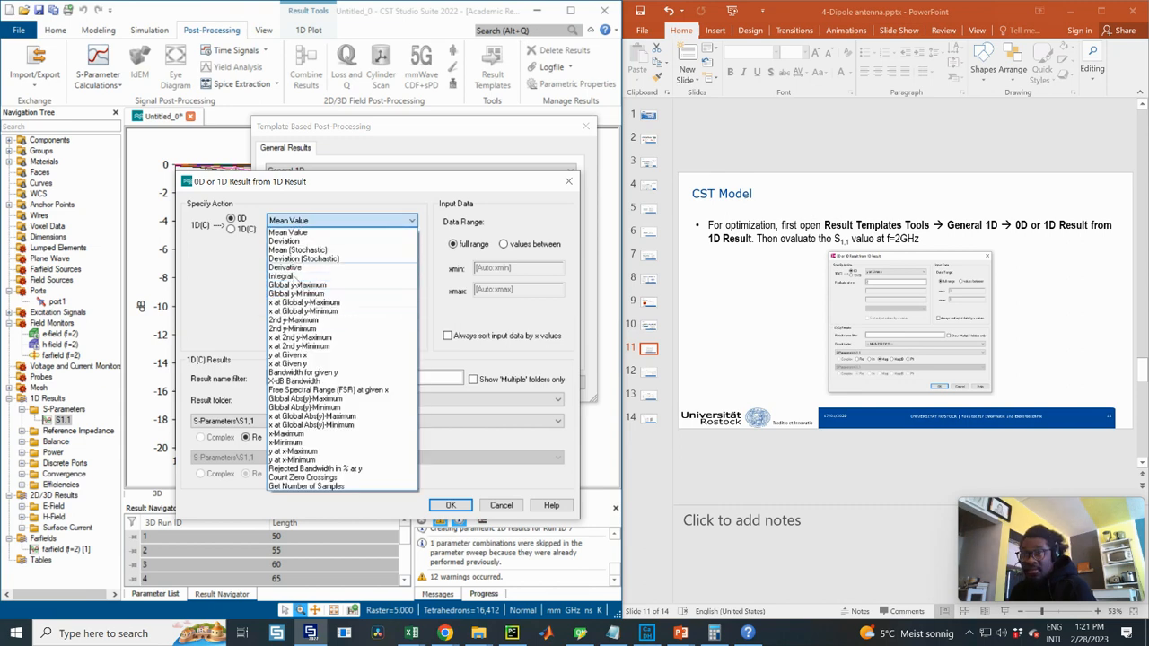
{"action": "left_click", "coordinate": [311, 356]}
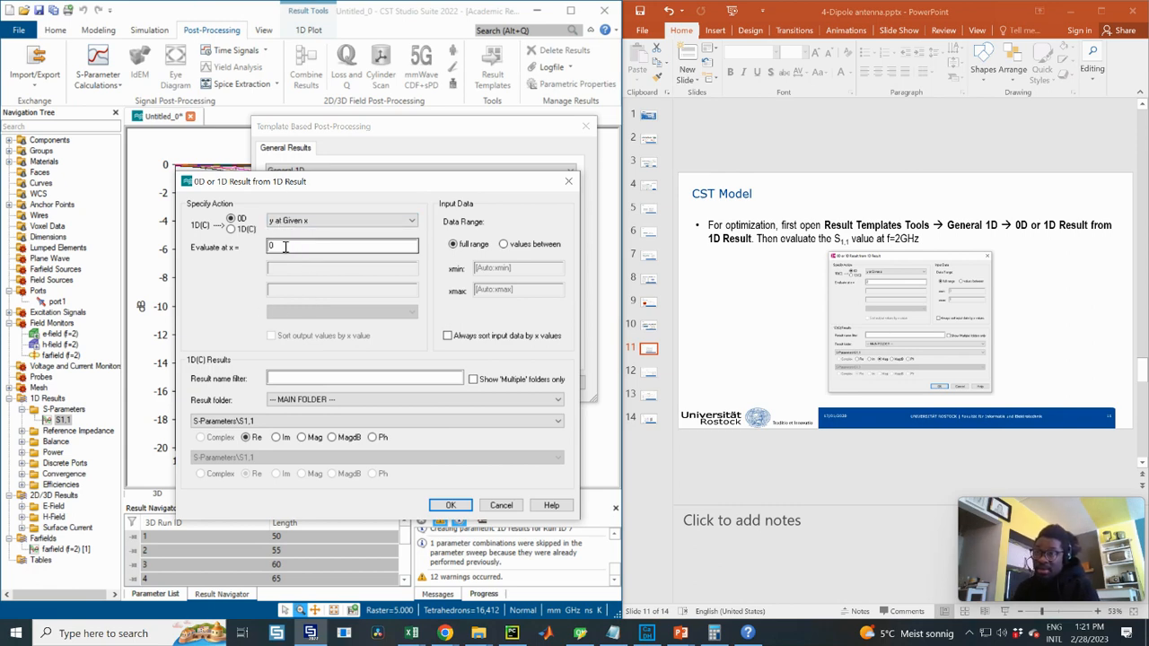
{"action": "left_click_drag", "start_coordinate": [279, 245], "coordinate": [258, 250]}
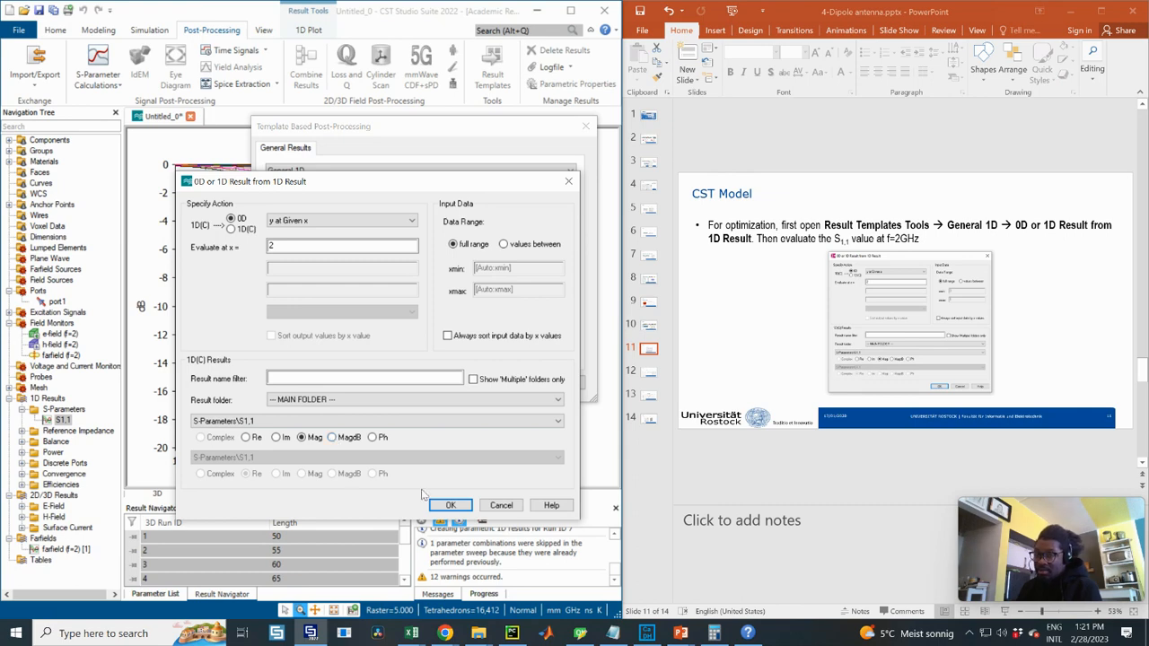
{"action": "left_click", "coordinate": [451, 506]}
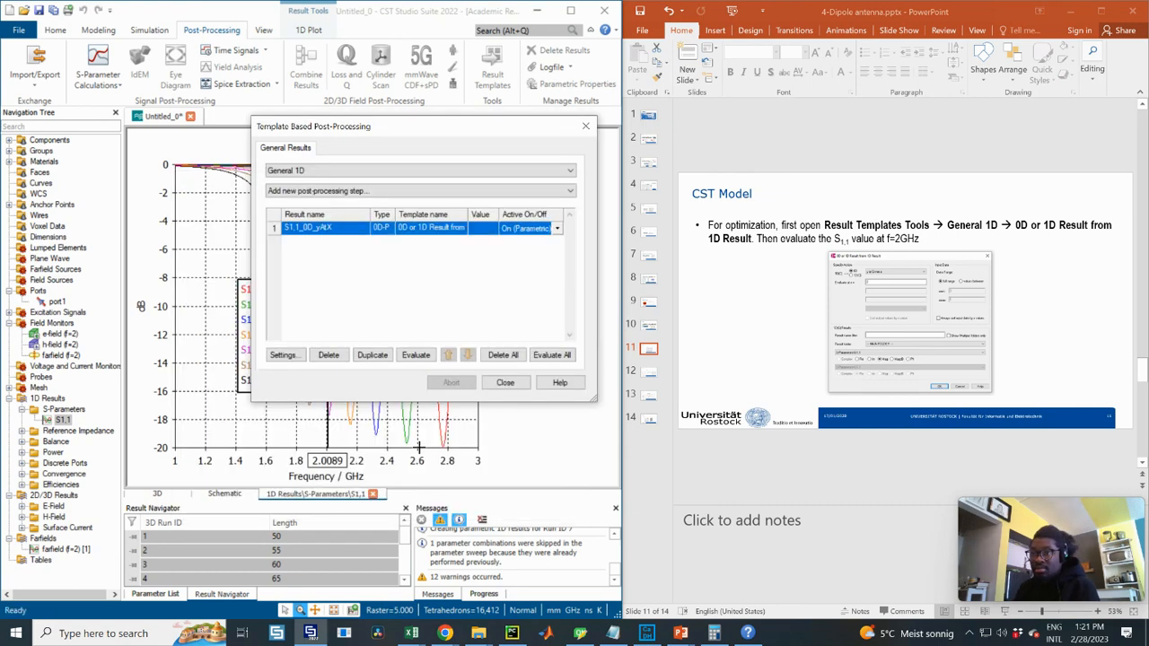
- Evaluate S1,1_0D_yAtX for all runs, giving 0.69397
{"action": "left_click_drag", "start_coordinate": [417, 139], "coordinate": [709, 159]}
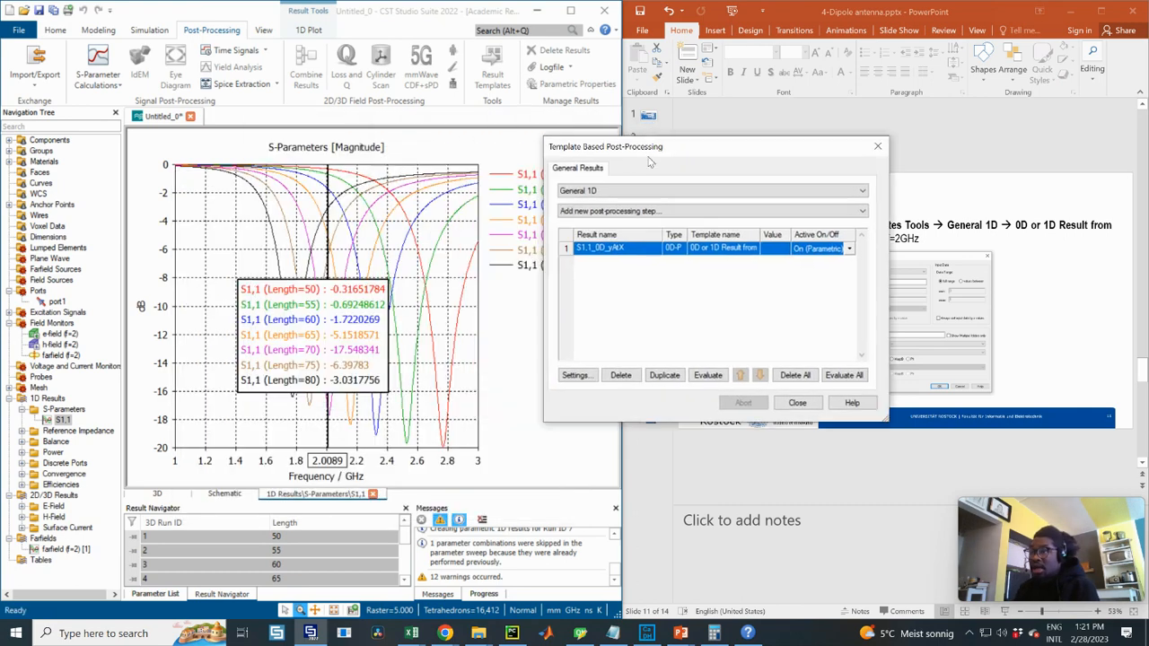
{"action": "left_click", "coordinate": [708, 376]}
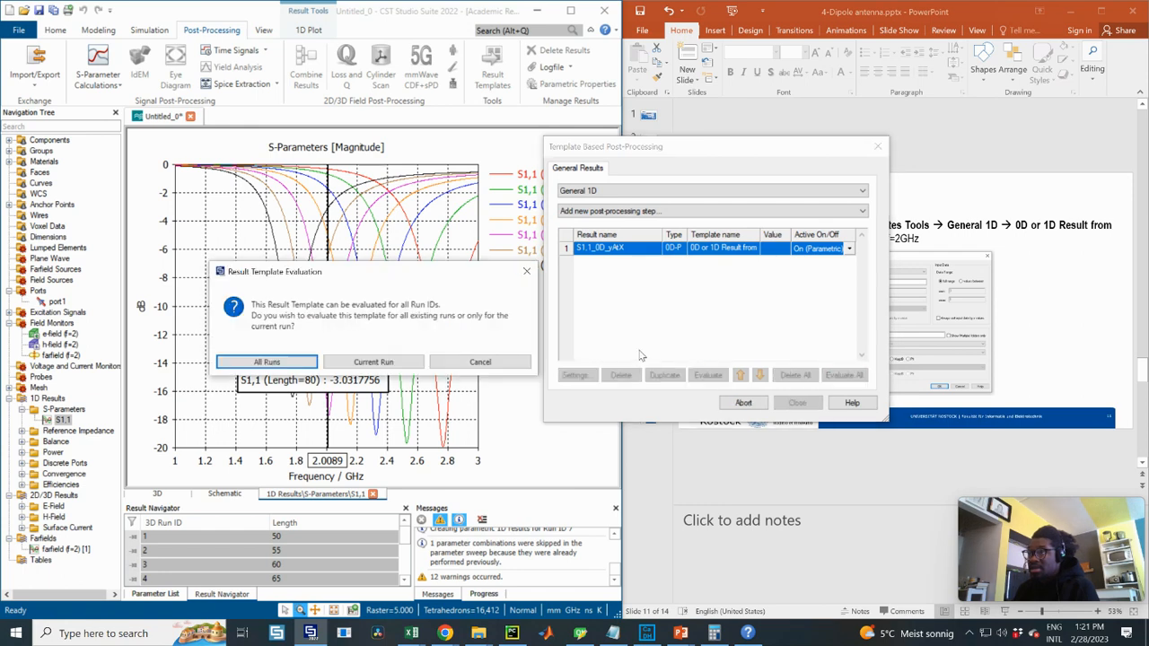
{"action": "left_click", "coordinate": [280, 363]}
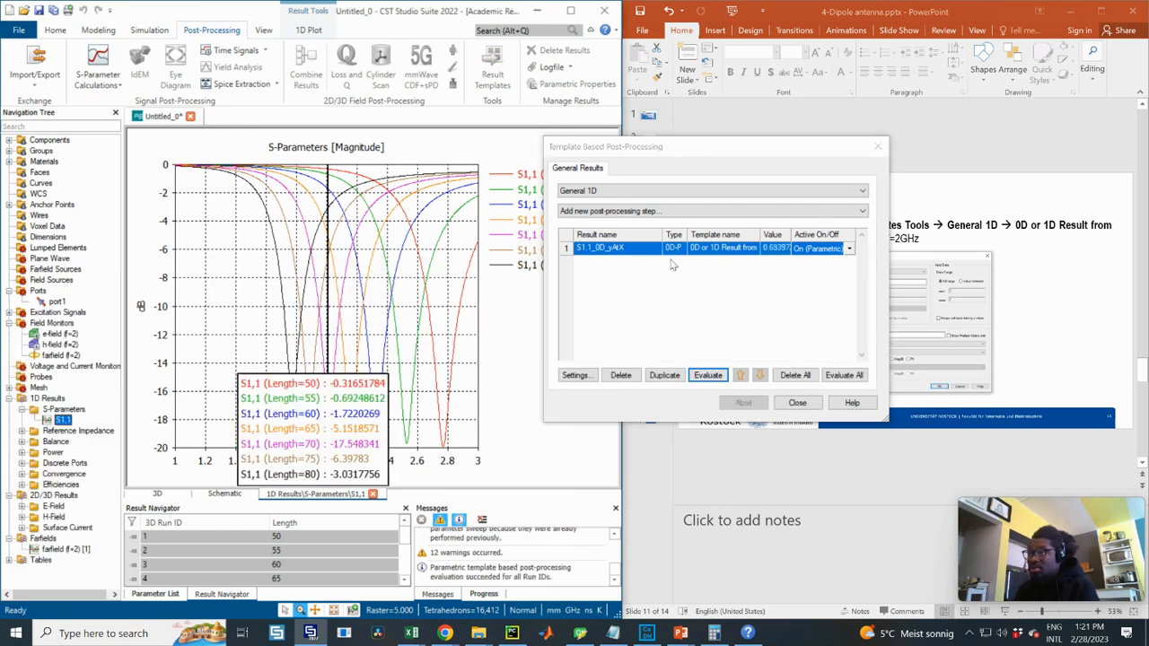
{"action": "left_click_drag", "start_coordinate": [654, 147], "coordinate": [705, 162]}
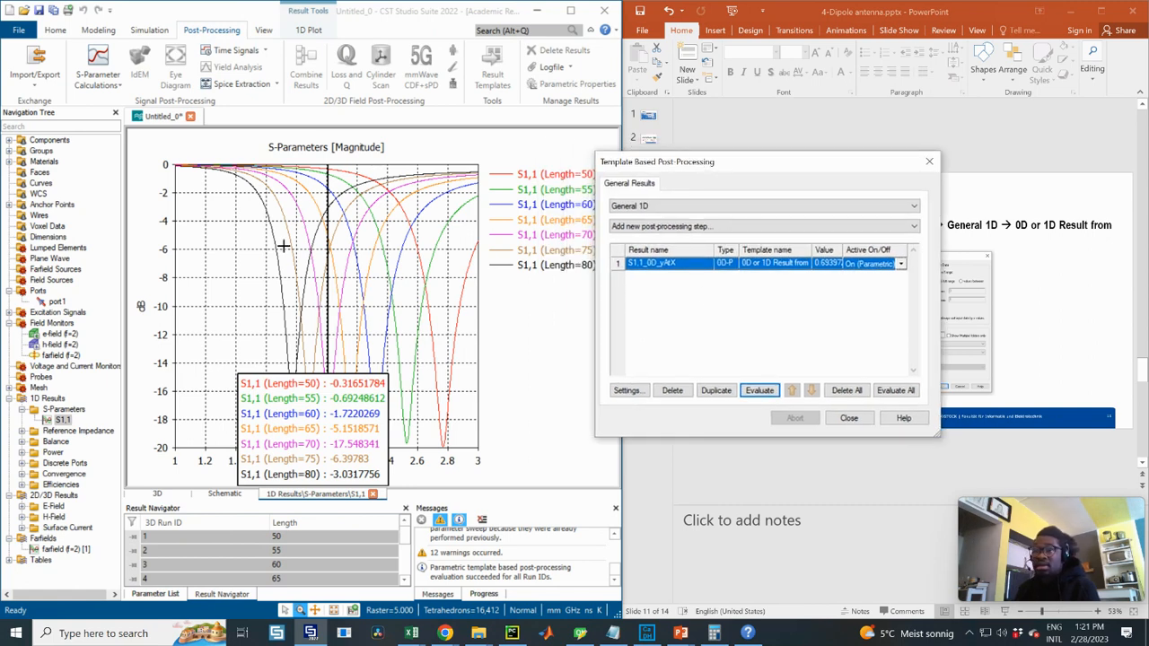
{"action": "left_click", "coordinate": [177, 228]}
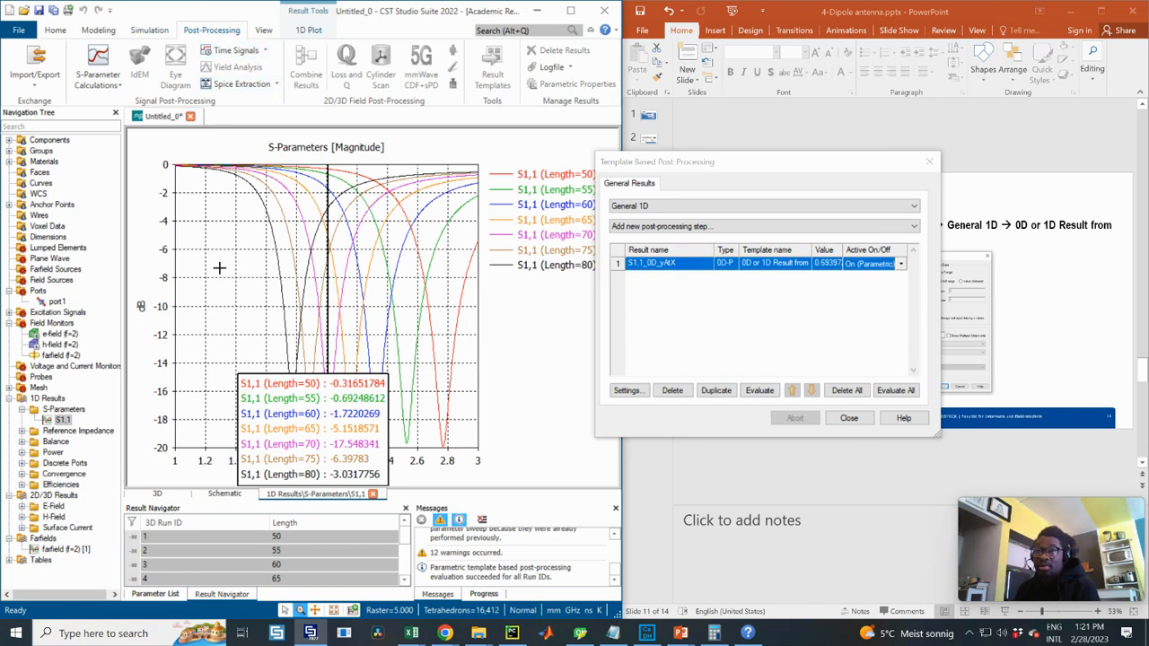
{"action": "left_click", "coordinate": [311, 31]}
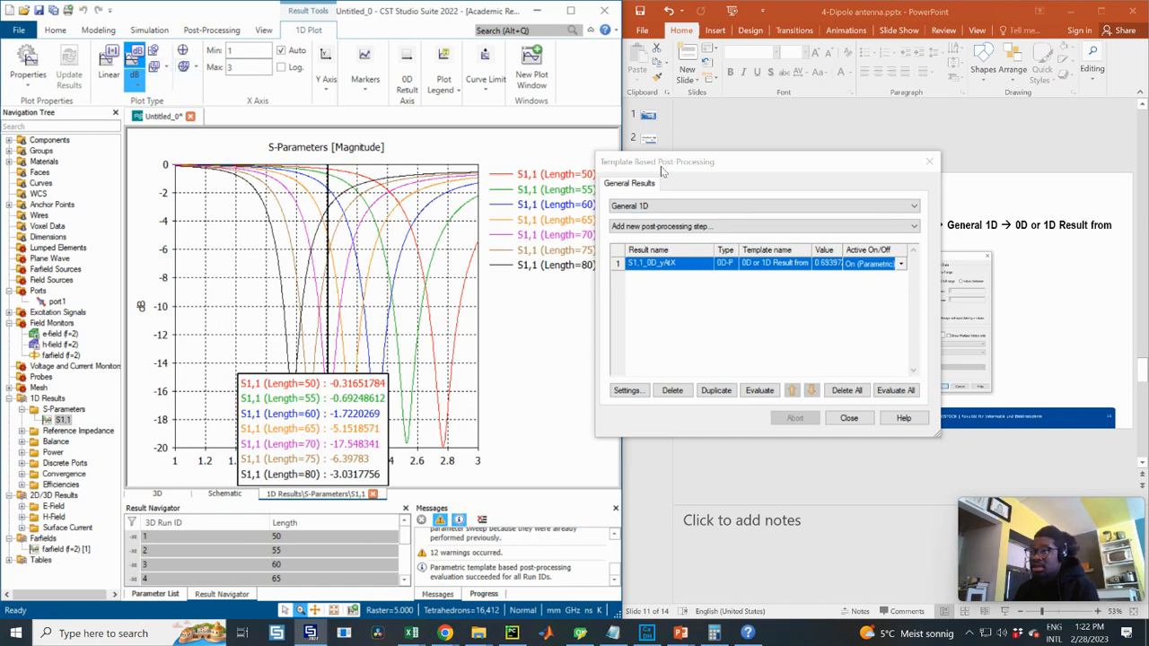
- Switch the S1,1 curves to linear magnitude, then back to dB
{"action": "left_click_drag", "start_coordinate": [664, 163], "coordinate": [440, 217]}
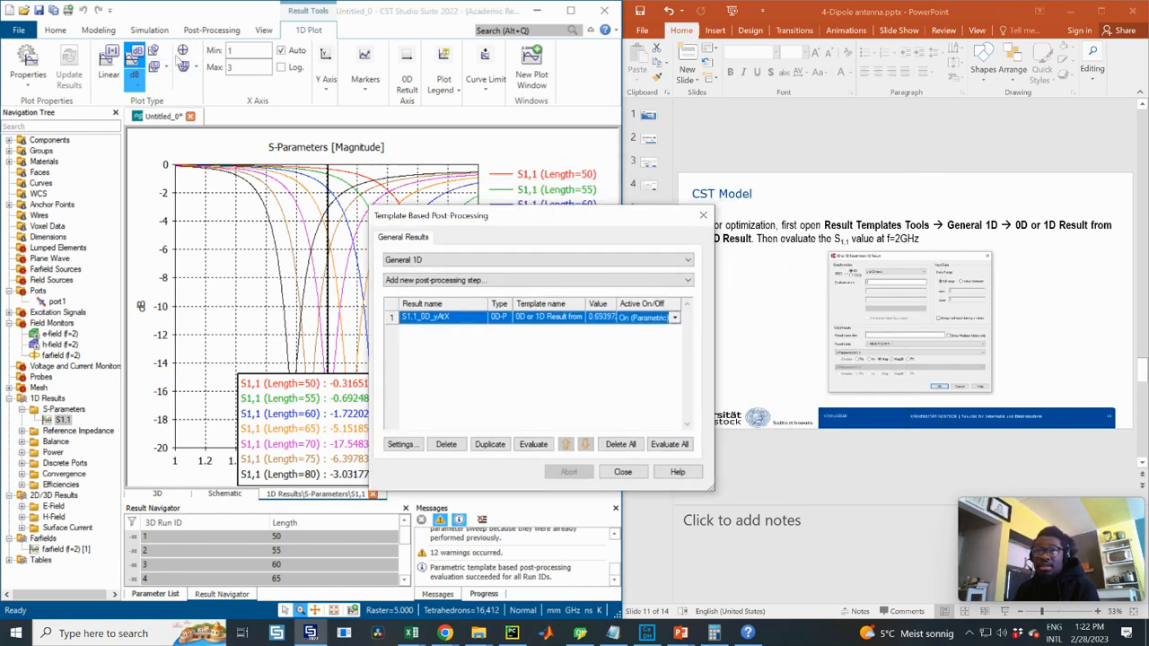
{"action": "left_click", "coordinate": [135, 79]}
{"action": "left_click", "coordinate": [109, 62]}
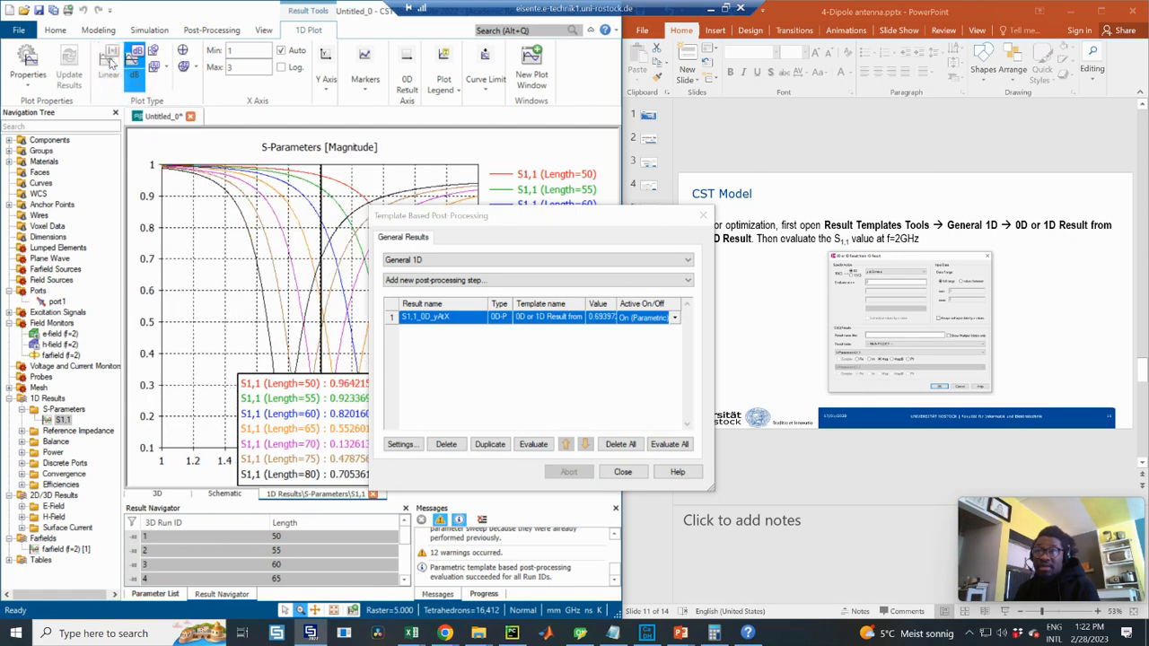
{"action": "left_click_drag", "start_coordinate": [455, 220], "coordinate": [744, 215]}
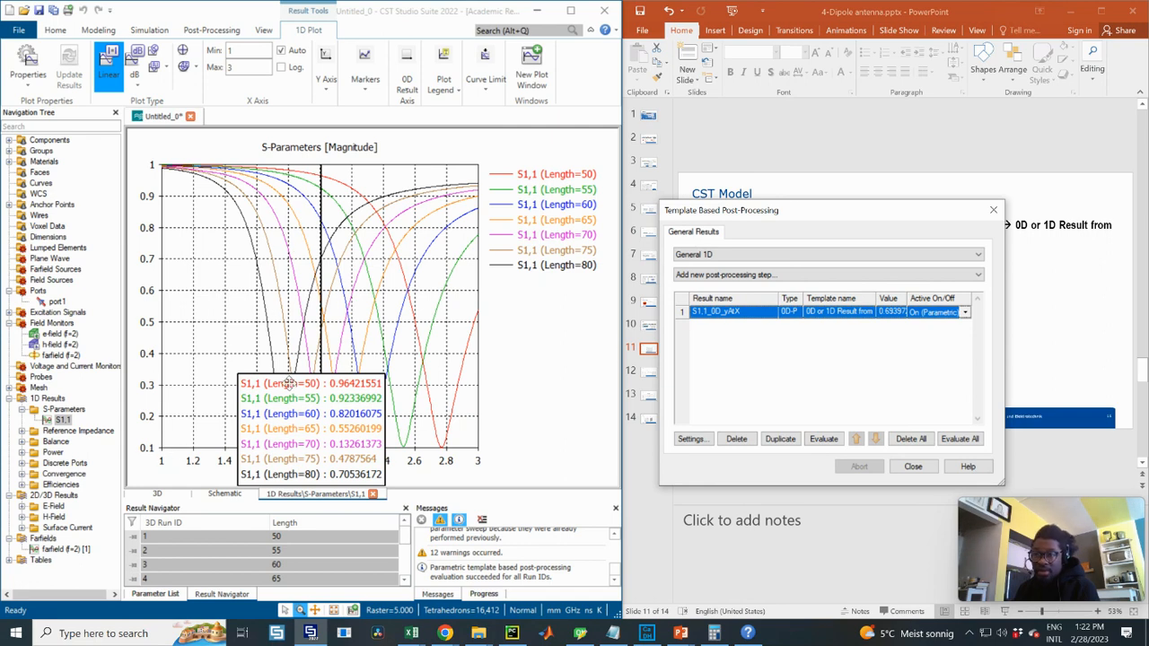
{"action": "left_click_drag", "start_coordinate": [318, 381], "coordinate": [528, 326]}
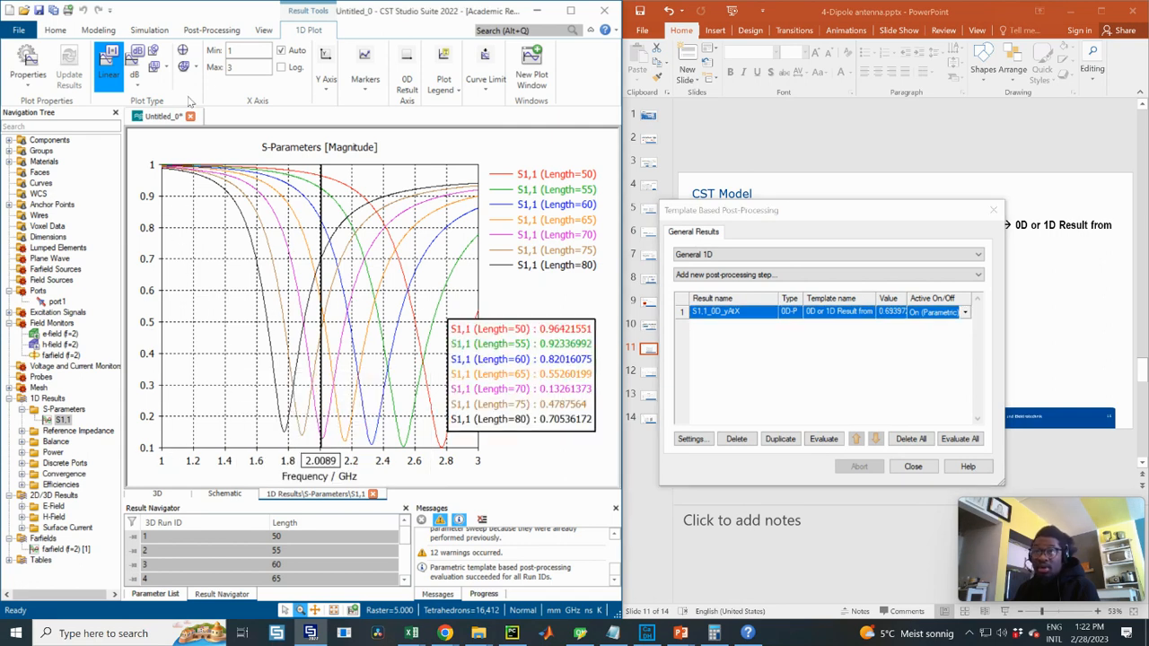
{"action": "left_click", "coordinate": [135, 65]}
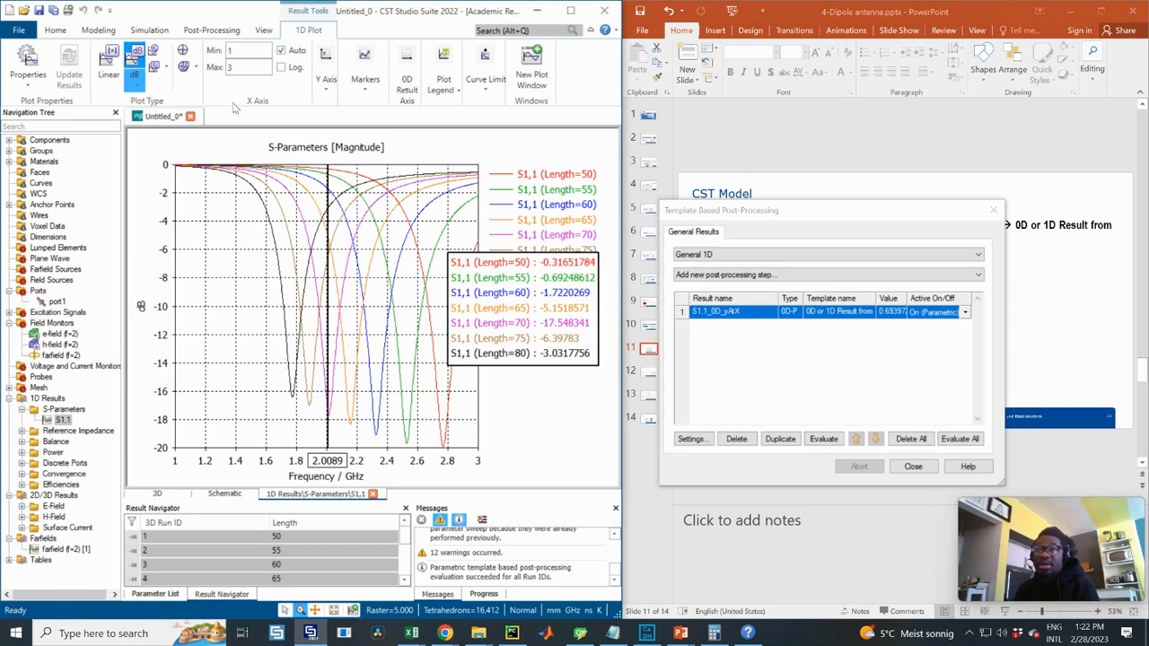
- Show the S1,1 curves as linear magnitude and expand the Tables results group
{"action": "left_click", "coordinate": [166, 69]}
{"action": "left_click", "coordinate": [165, 69]}
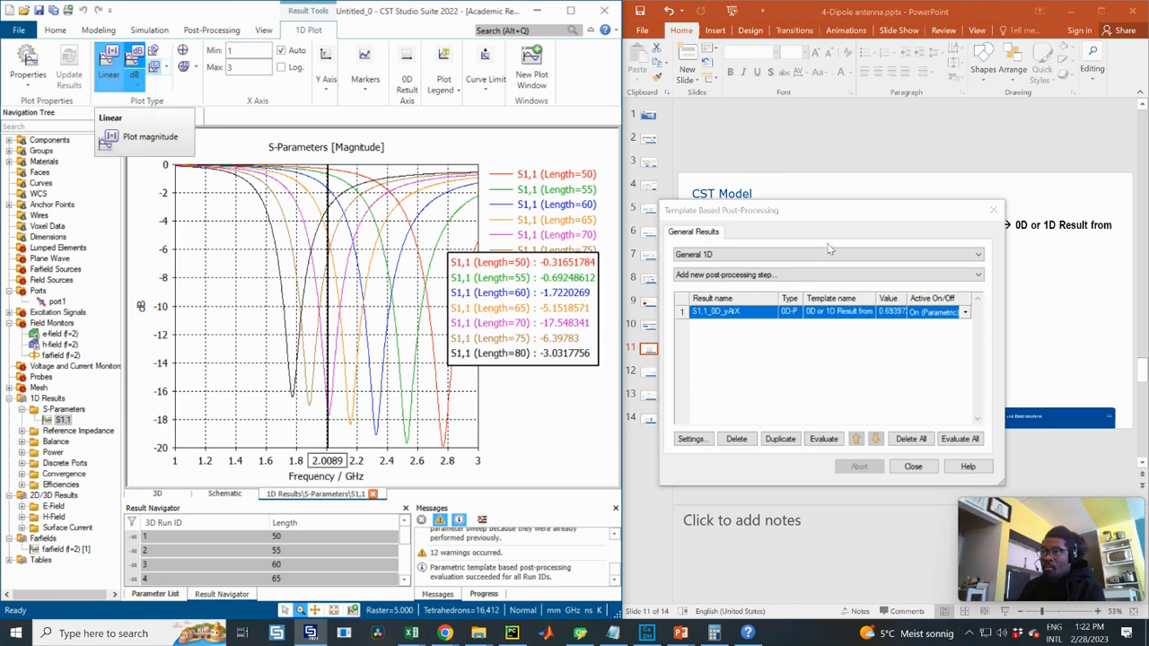
{"action": "left_click_drag", "start_coordinate": [752, 215], "coordinate": [316, 198]}
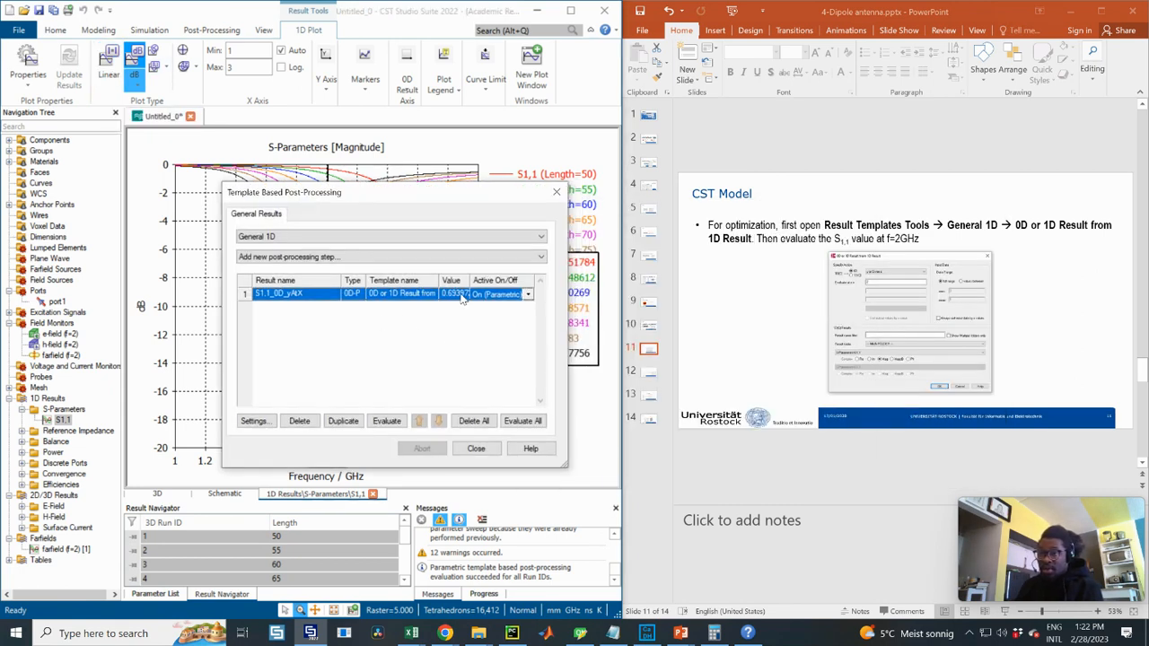
{"action": "left_click_drag", "start_coordinate": [483, 201], "coordinate": [840, 209]}
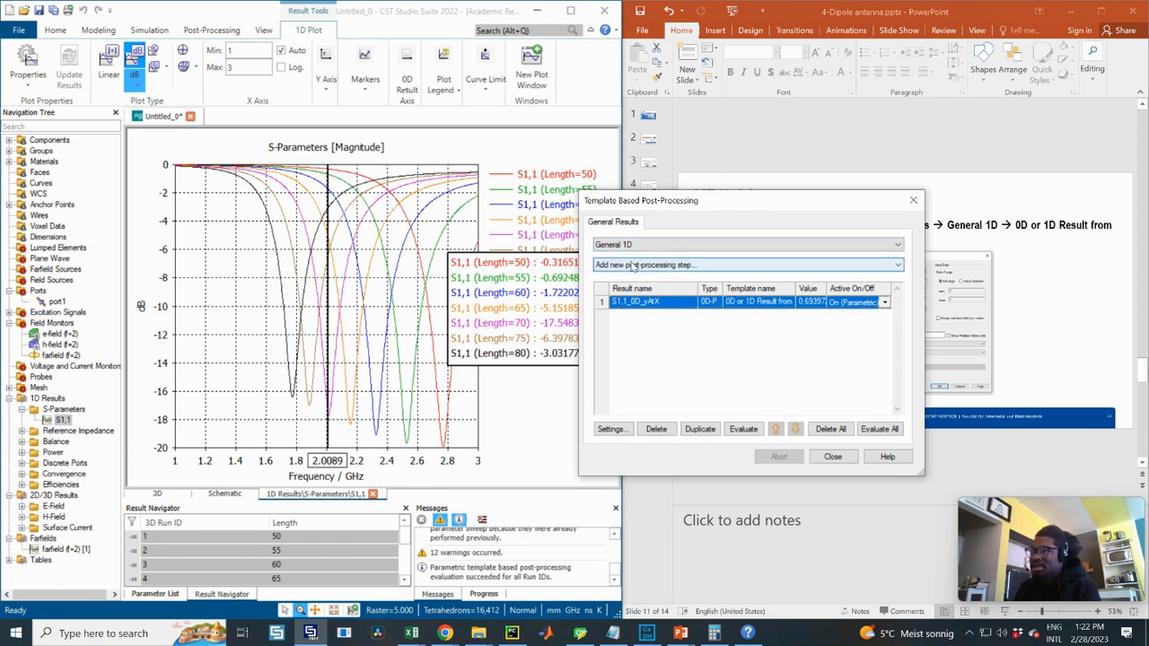
{"action": "left_click_drag", "start_coordinate": [658, 212], "coordinate": [400, 210]}
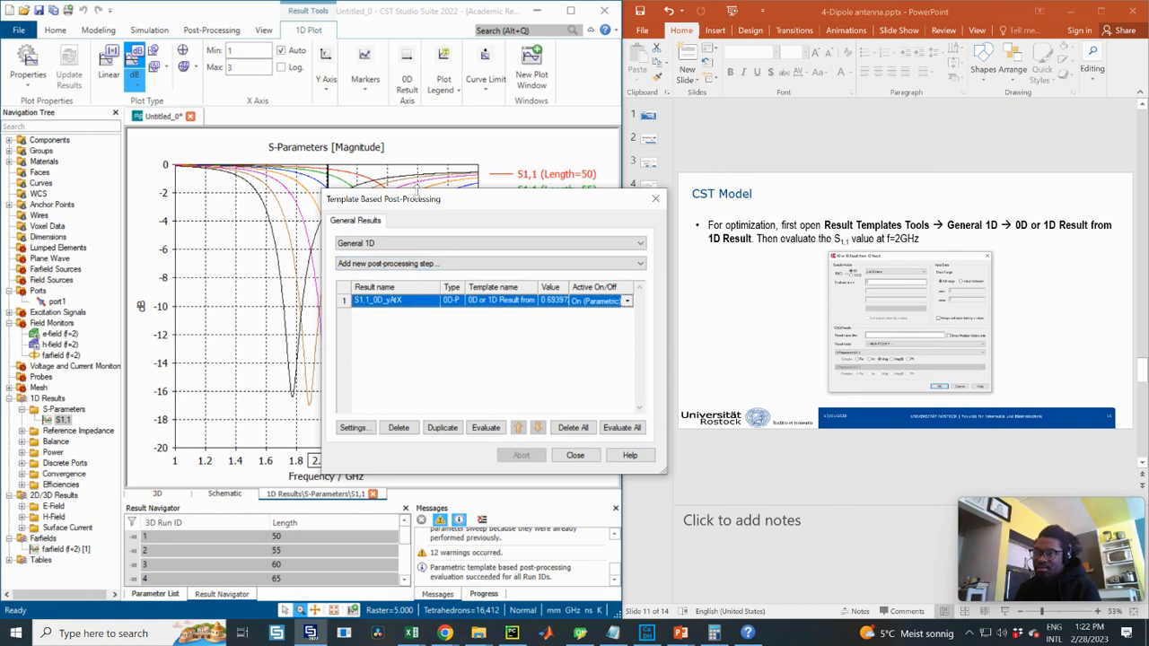
{"action": "left_click_drag", "start_coordinate": [557, 205], "coordinate": [741, 209]}
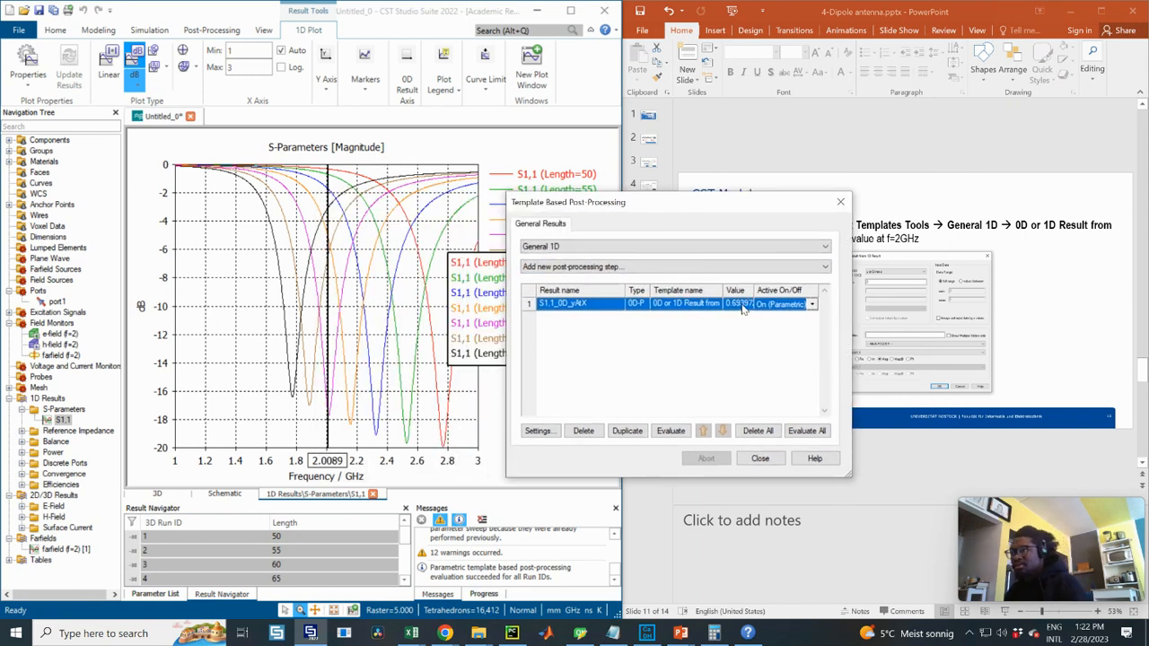
{"action": "left_click", "coordinate": [108, 64]}
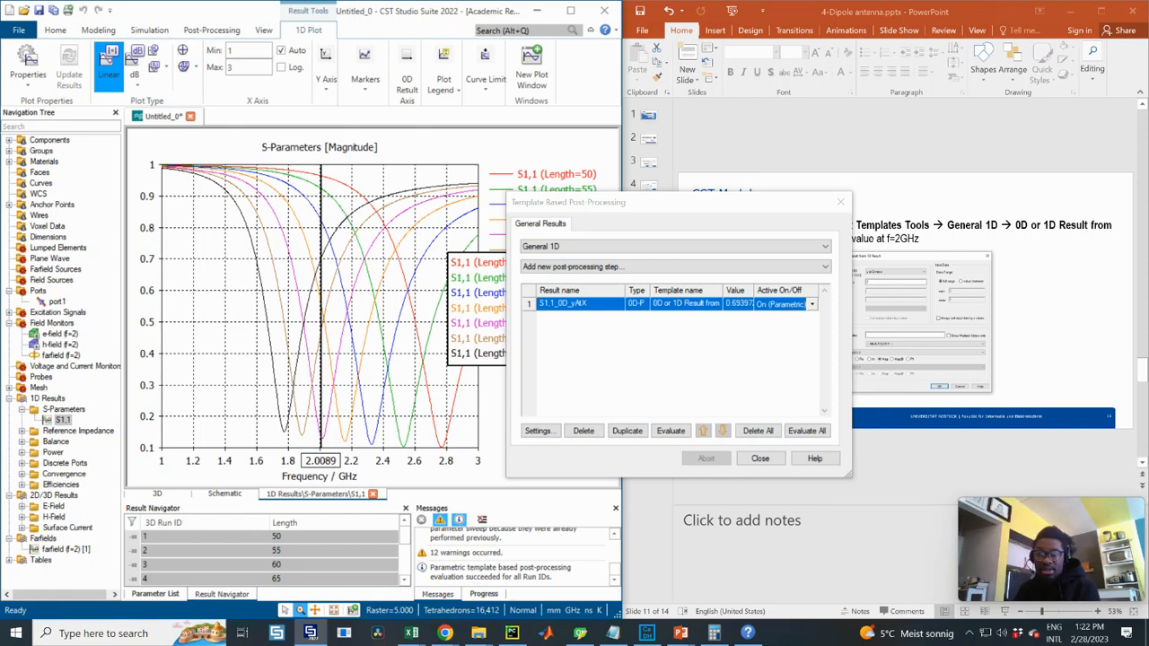
{"action": "left_click", "coordinate": [9, 560]}
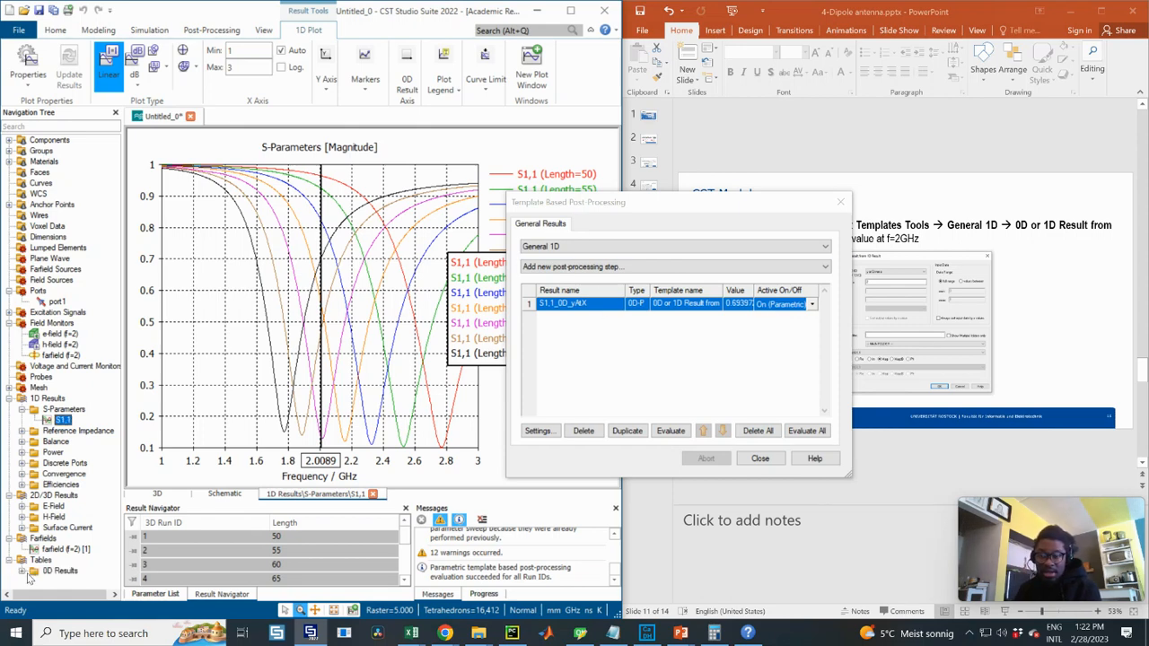
- Plot S1,1_0D_yAtX against dipole length, then return to the S1,1 magnitude curves
{"action": "left_click", "coordinate": [23, 571]}
{"action": "left_click", "coordinate": [75, 583]}
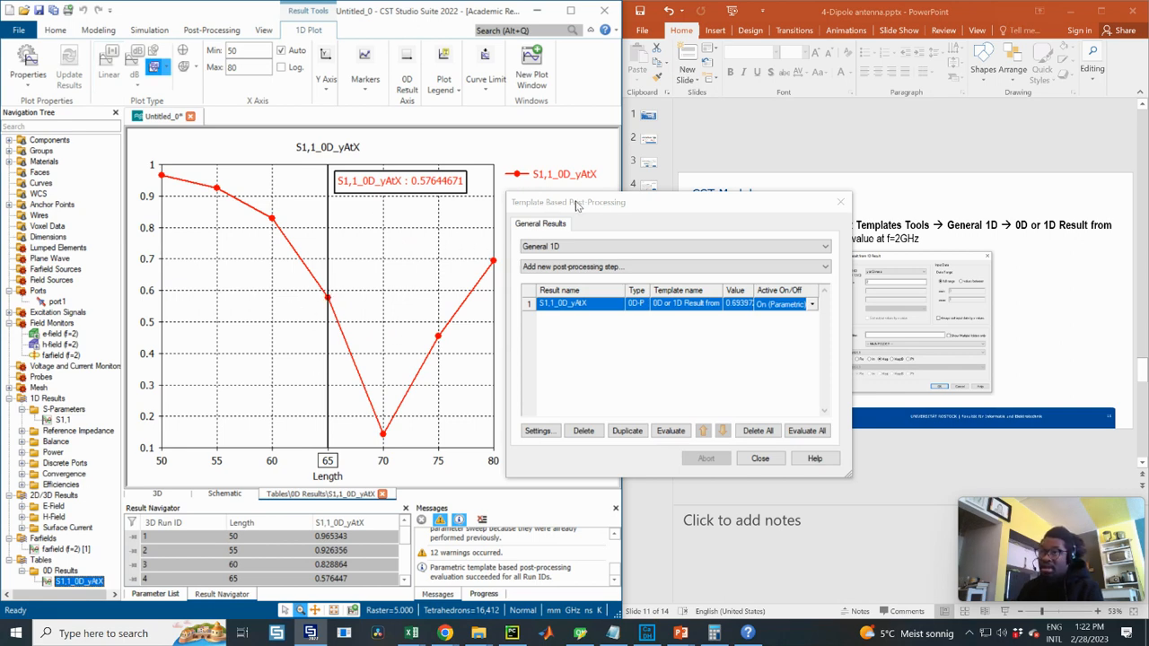
{"action": "left_click_drag", "start_coordinate": [578, 206], "coordinate": [681, 199]}
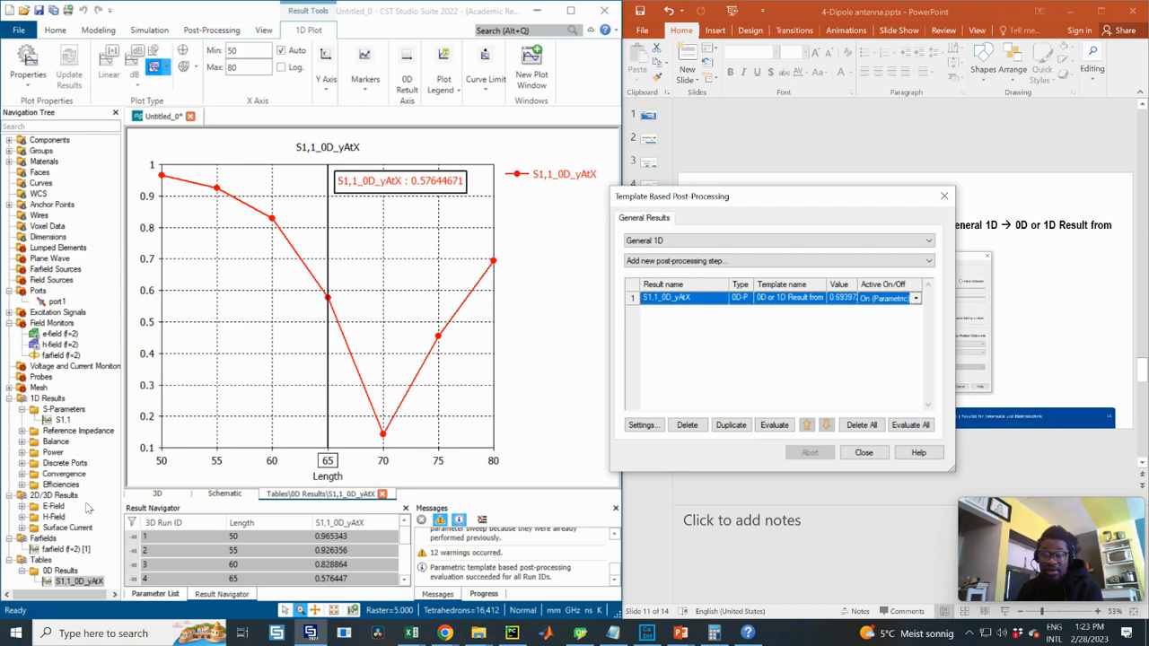
{"action": "left_click", "coordinate": [61, 419]}
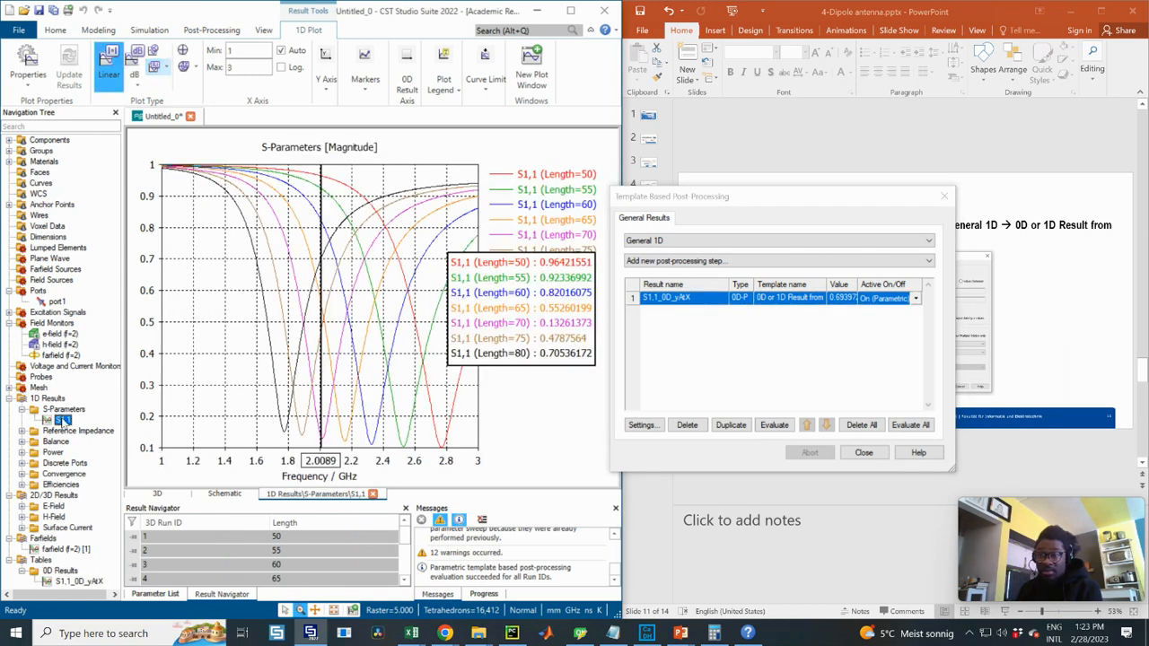
- Drag the S-parameter frequency marker to about 1.494 GHz
{"action": "left_click", "coordinate": [321, 367]}
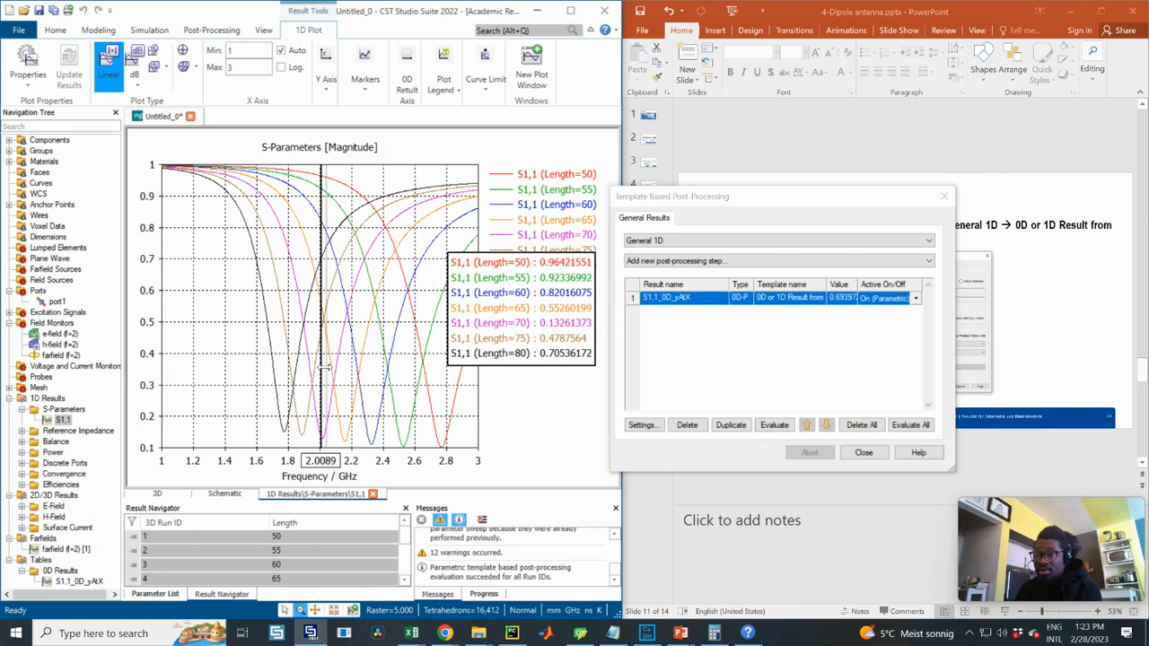
{"action": "right_click", "coordinate": [322, 368]}
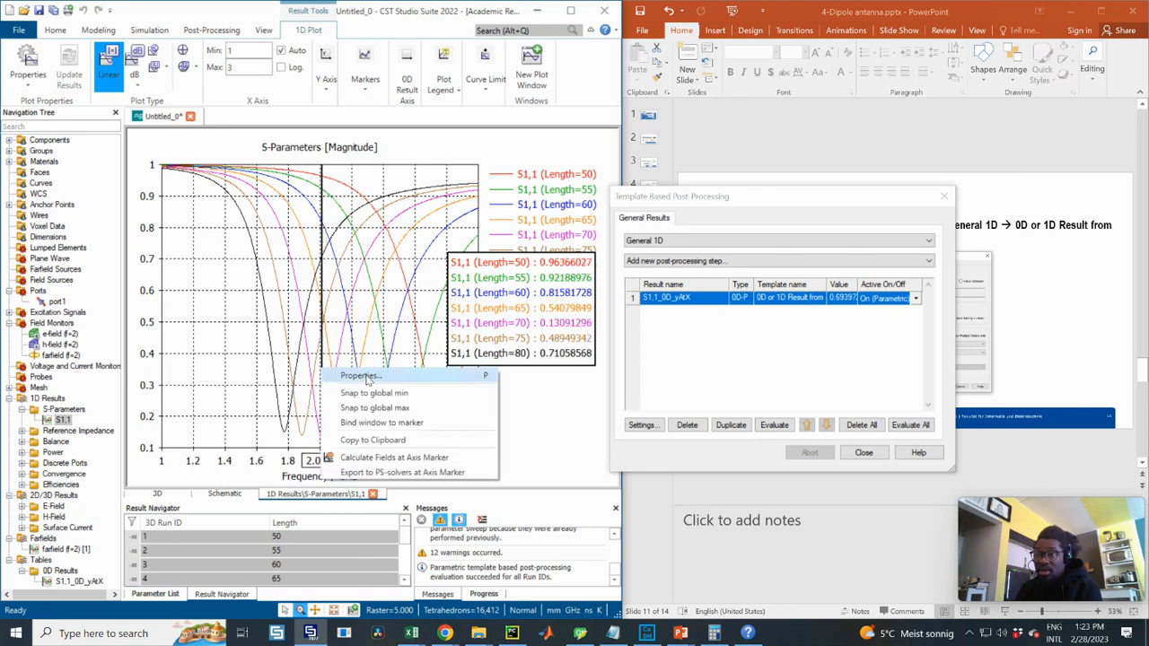
{"action": "left_click", "coordinate": [363, 375]}
{"action": "left_click", "coordinate": [396, 275]}
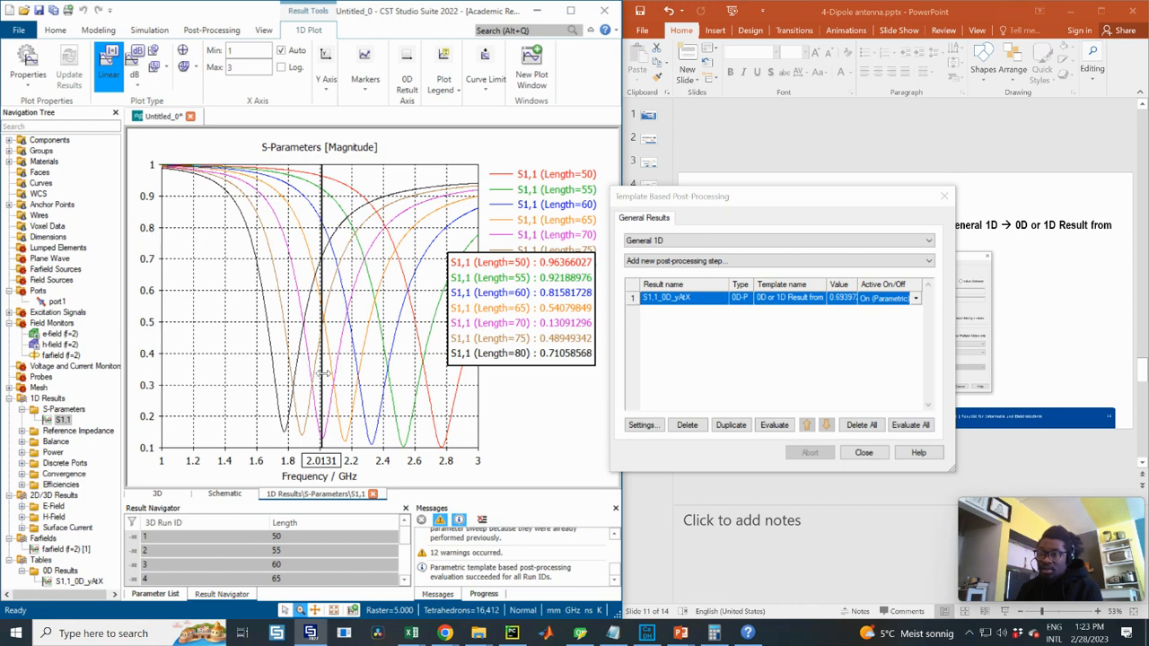
{"action": "mouse_move", "coordinate": [322, 372]}
{"action": "left_mouse_down"}
{"action": "mouse_move", "coordinate": [228, 388]}
{"action": "mouse_move", "coordinate": [241, 389]}
{"action": "left_mouse_up"}
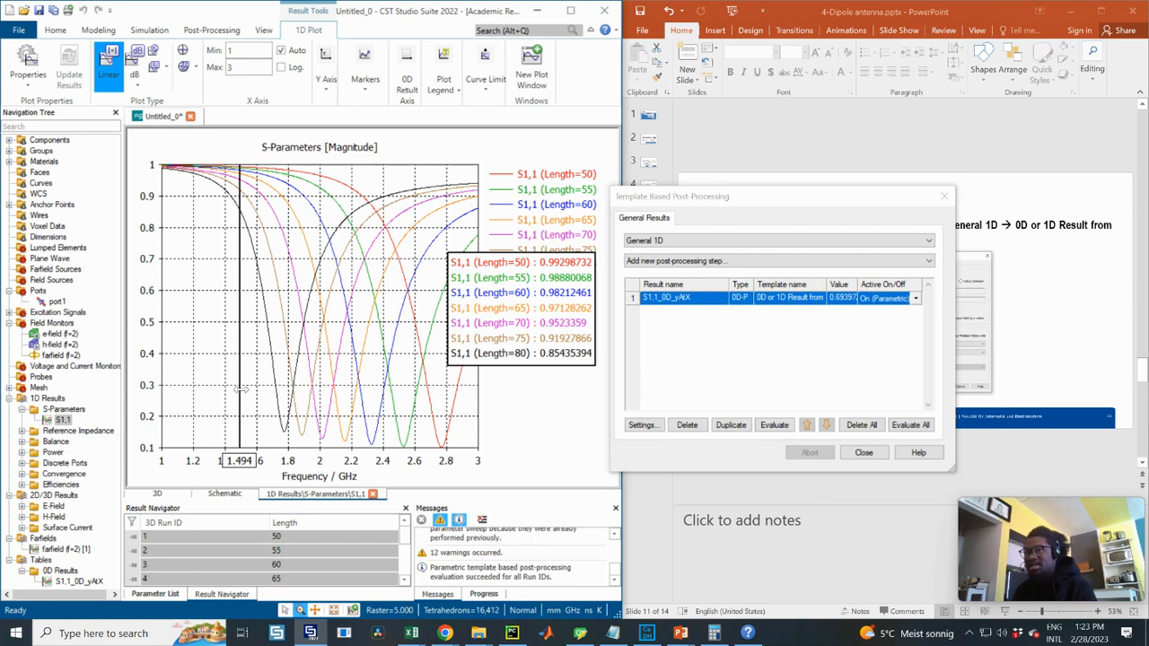
- Set the marker to exactly 2 GHz, then plot S1_1_0D_yAtX against Length
{"action": "right_click", "coordinate": [241, 390]}
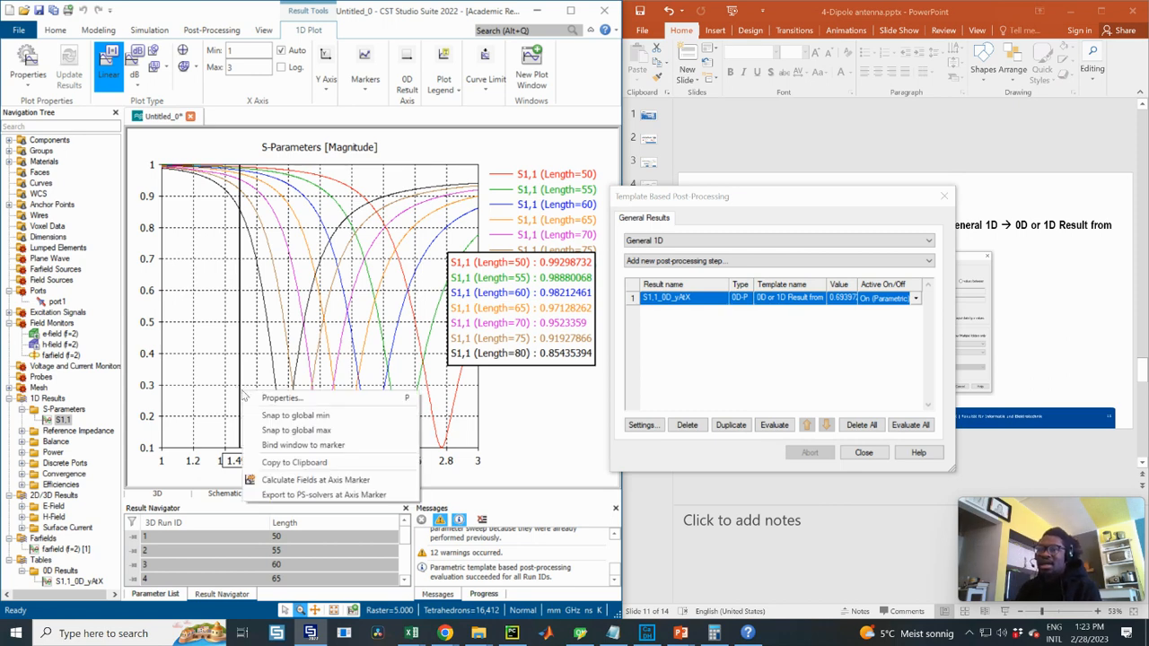
{"action": "left_click", "coordinate": [306, 401]}
{"action": "type", "text": "2"}
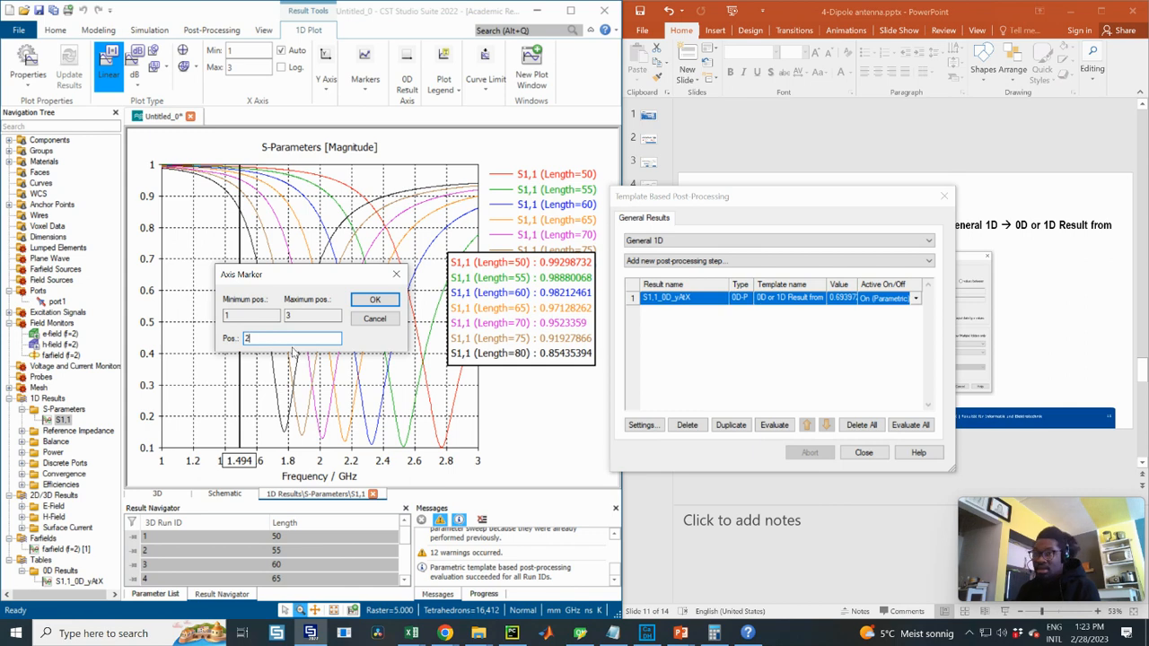
{"action": "left_click", "coordinate": [376, 300]}
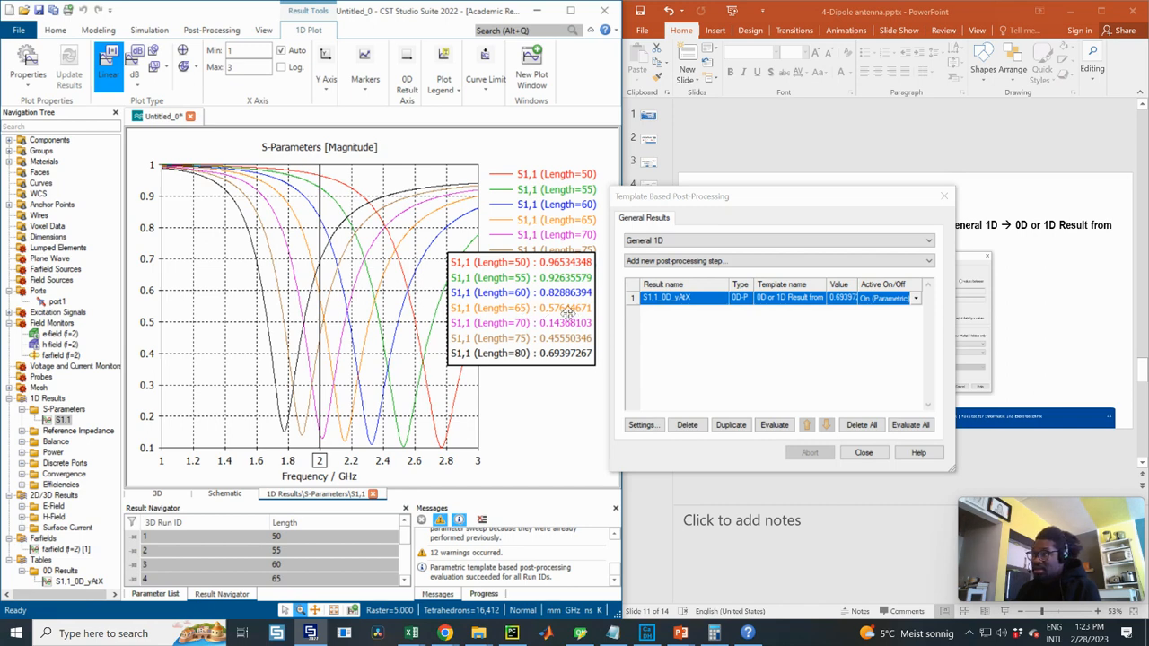
{"action": "left_click", "coordinate": [49, 580]}
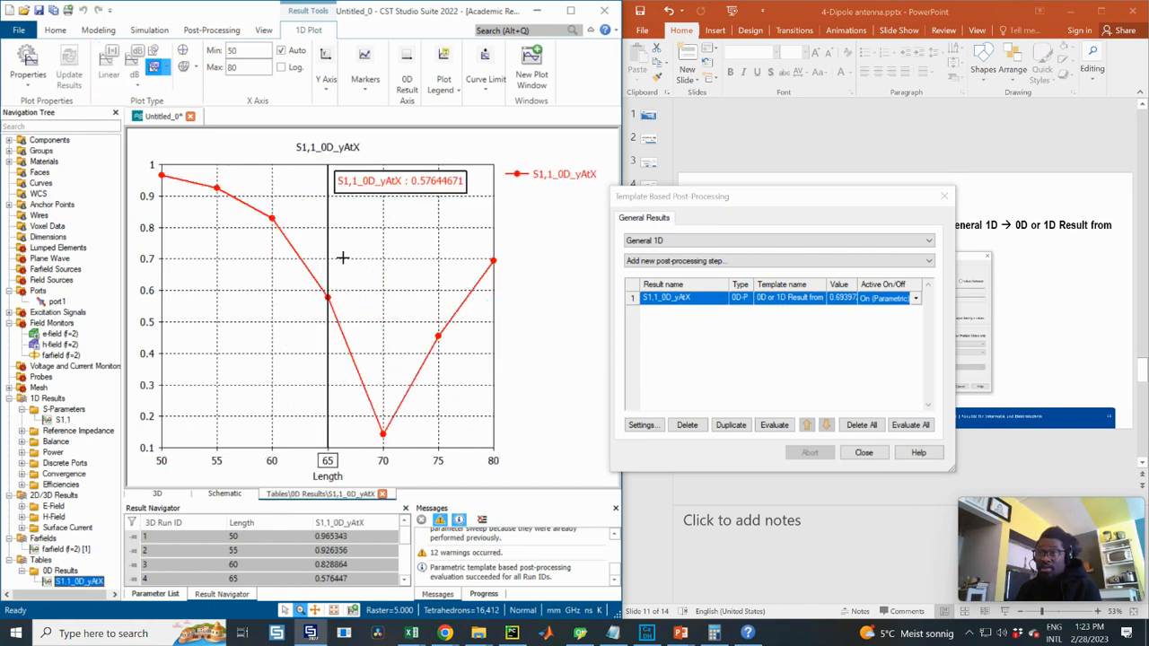
- Close the Template Based Post-Processing window and show slide 12 on optimizer setup
{"action": "left_click", "coordinate": [862, 454]}
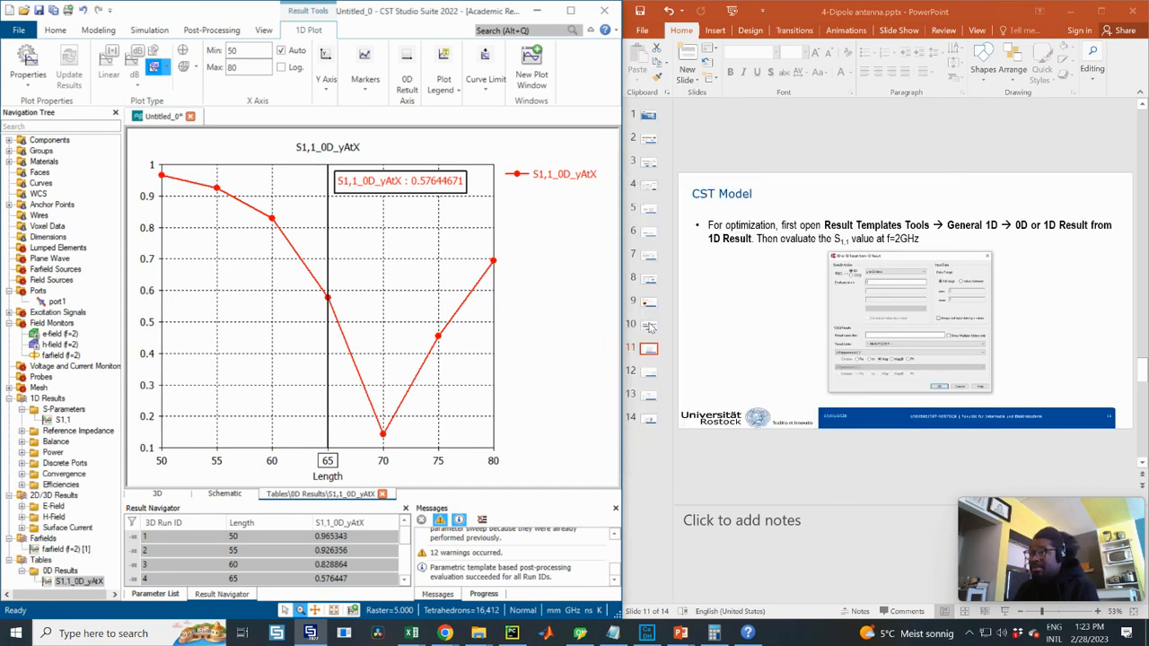
{"action": "left_click", "coordinate": [647, 375]}
{"action": "left_click", "coordinate": [649, 373]}
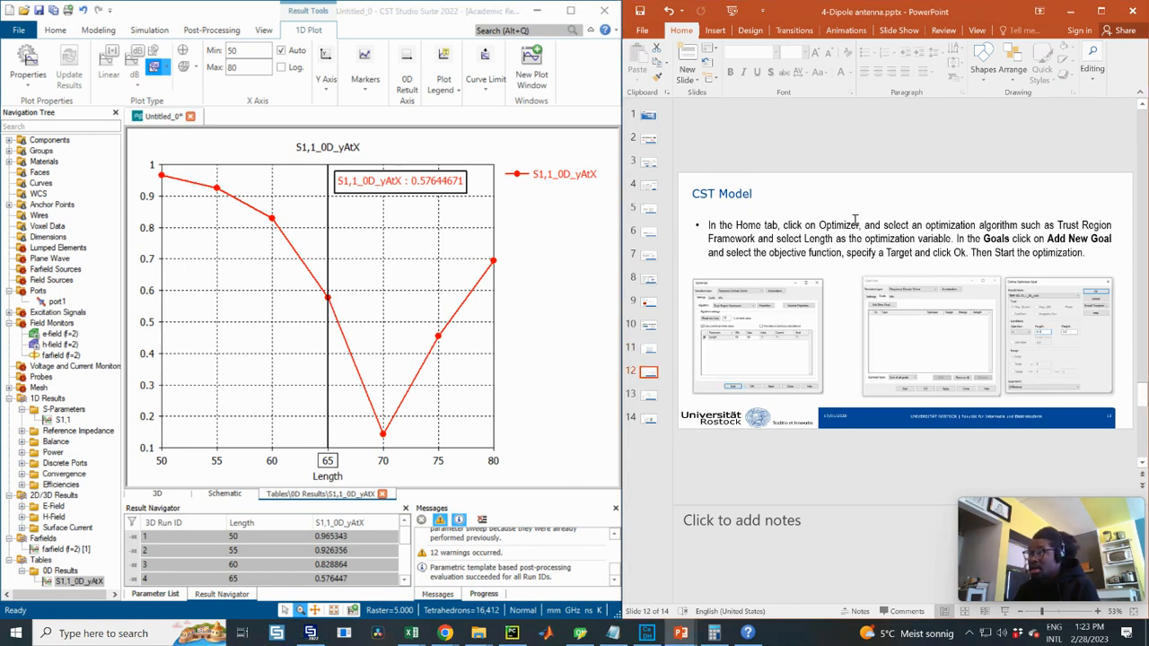
{"action": "left_click", "coordinate": [154, 32]}
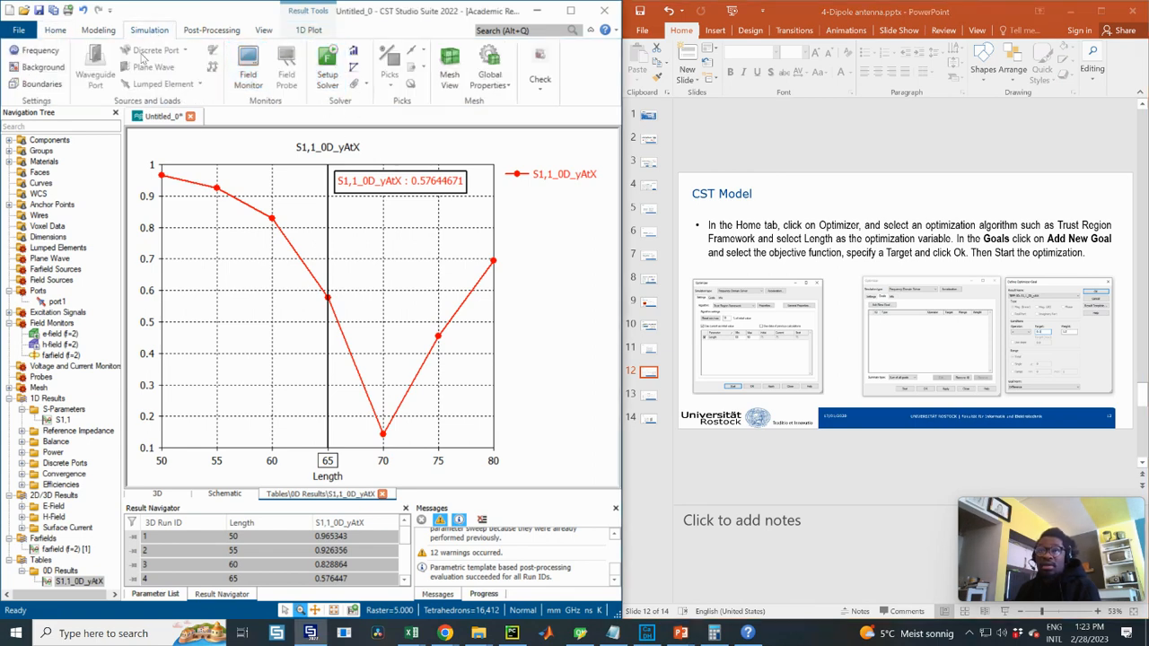
- Open the Optimizer with Trust Region Framework and enable Length as a variable
{"action": "left_click", "coordinate": [355, 54]}
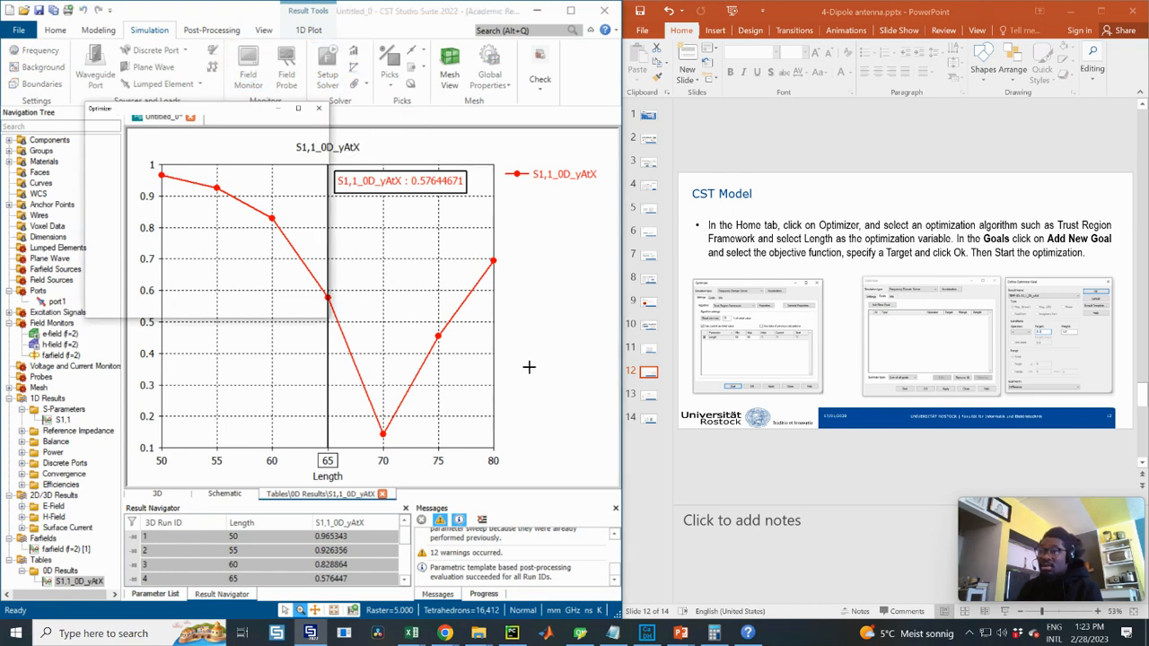
{"action": "left_click_drag", "start_coordinate": [238, 157], "coordinate": [337, 156]}
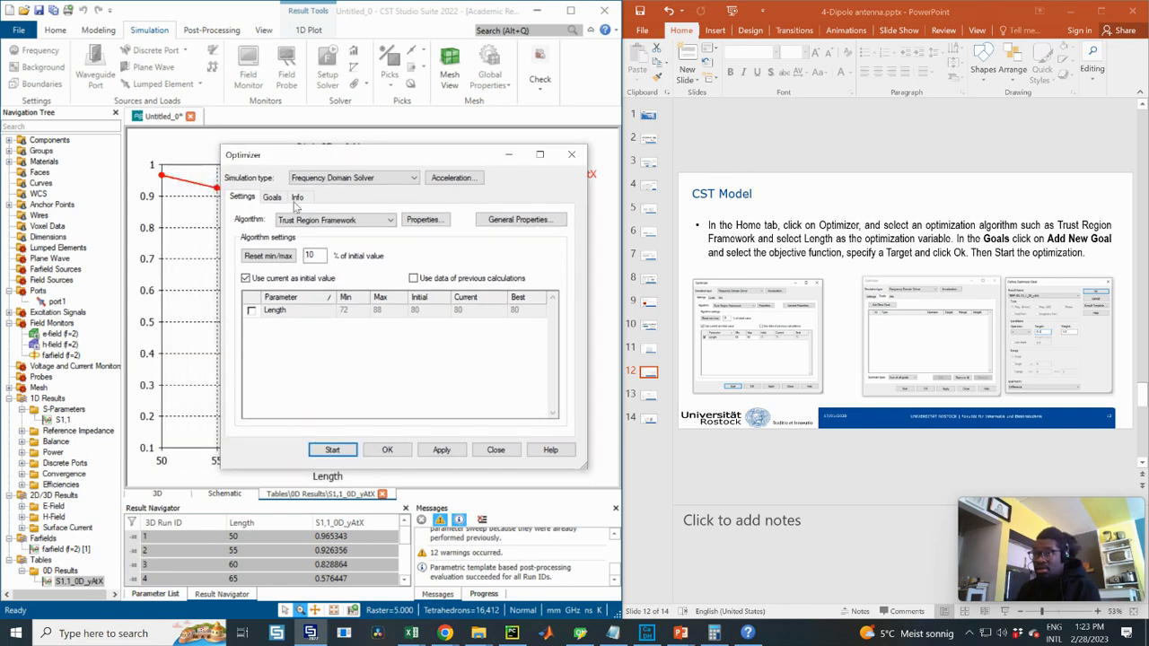
{"action": "left_click", "coordinate": [324, 222]}
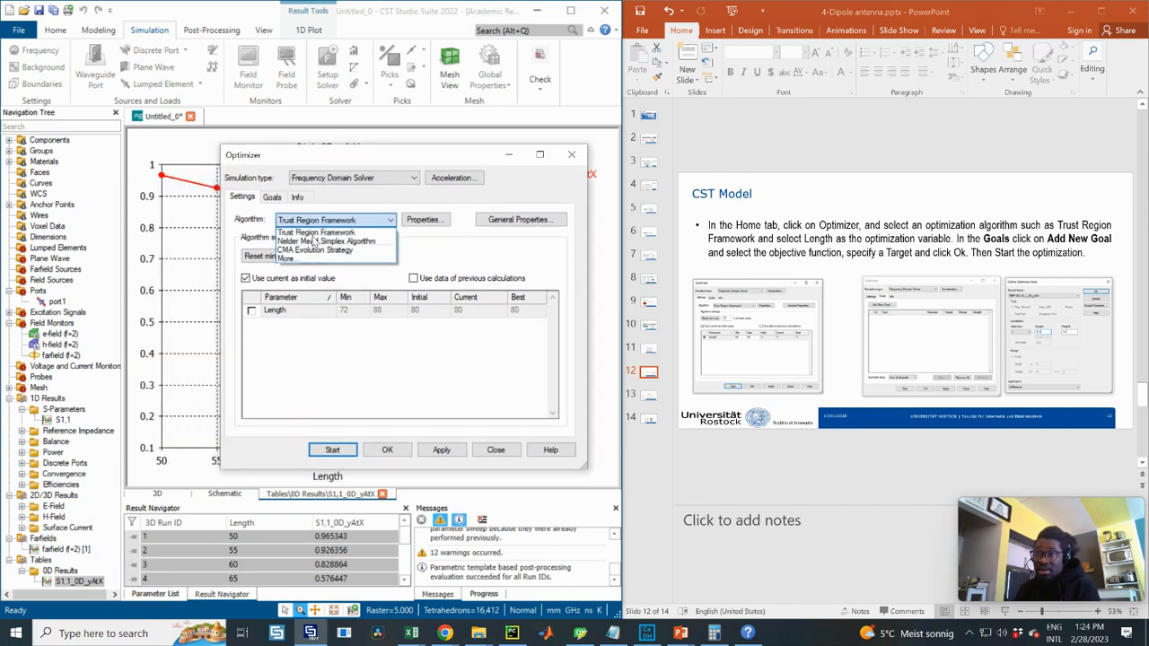
{"action": "left_click", "coordinate": [319, 232]}
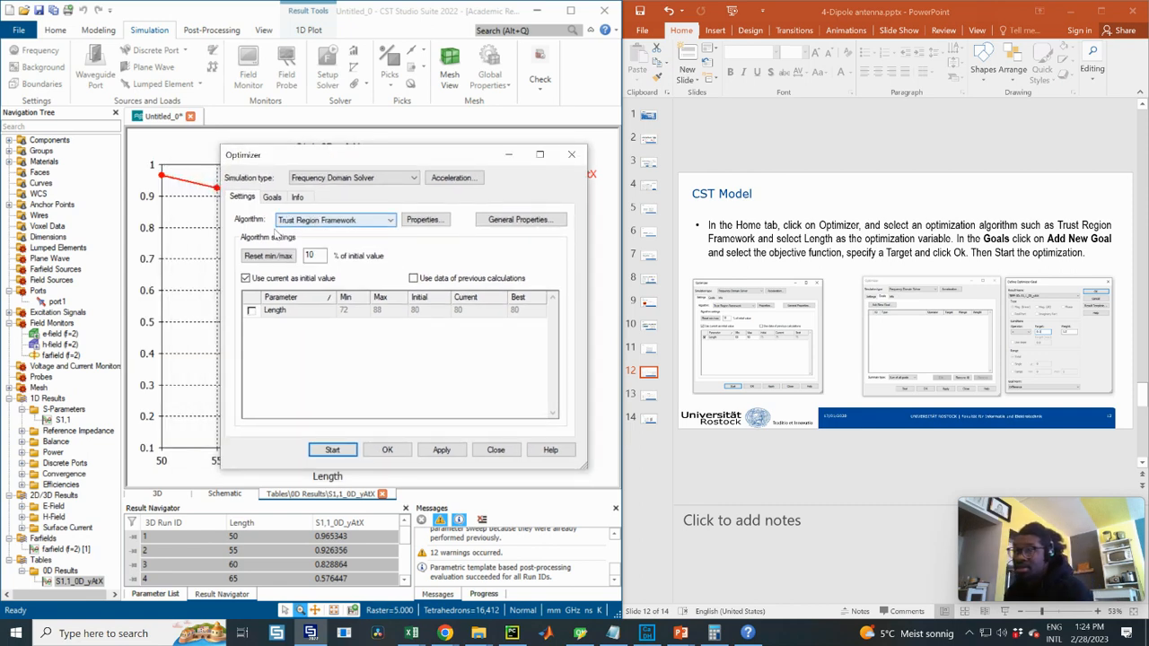
{"action": "left_click", "coordinate": [348, 220]}
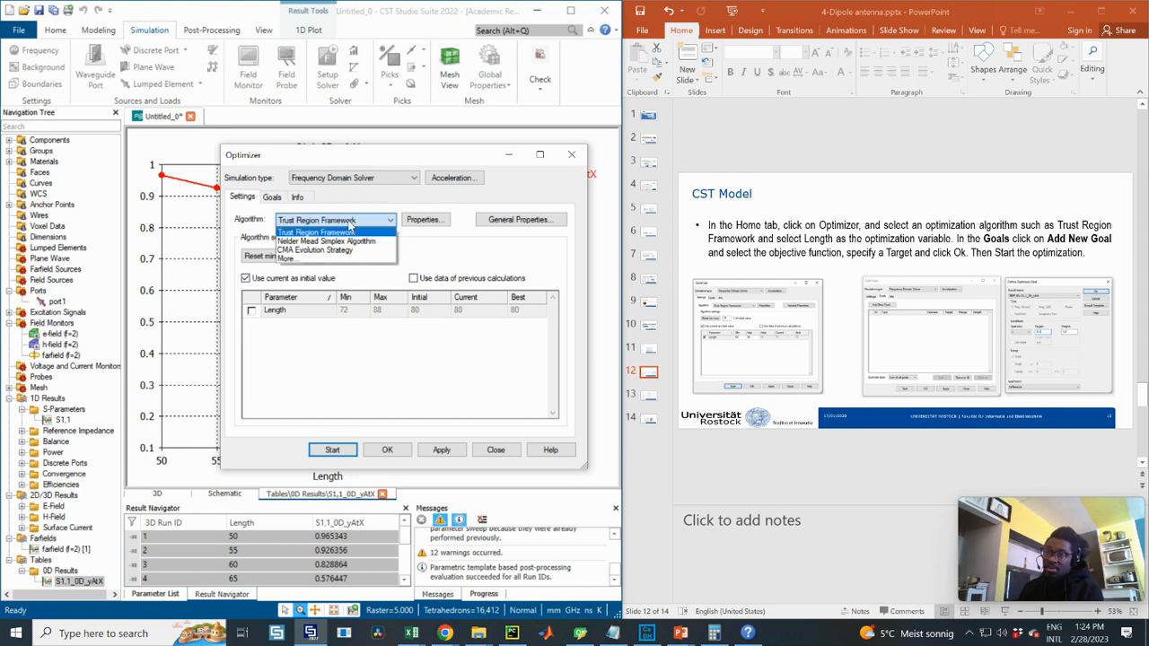
{"action": "left_click", "coordinate": [323, 233]}
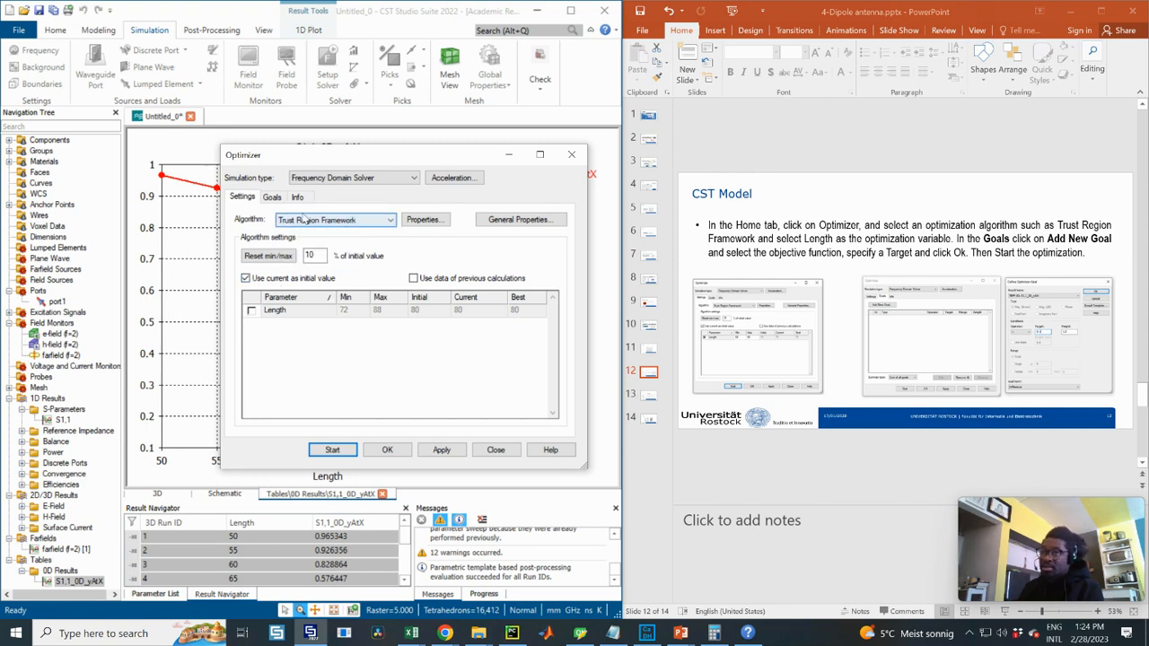
{"action": "left_click", "coordinate": [252, 310]}
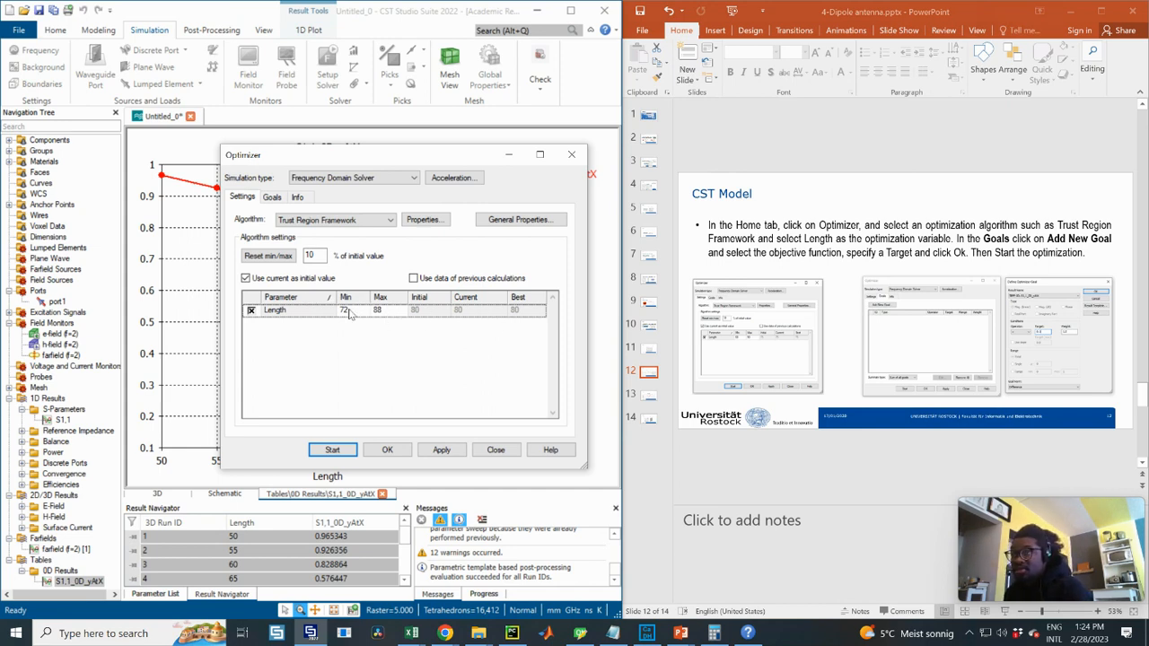
- Set the Length optimization range to Min 60 and Max 90
{"action": "left_click", "coordinate": [747, 335]}
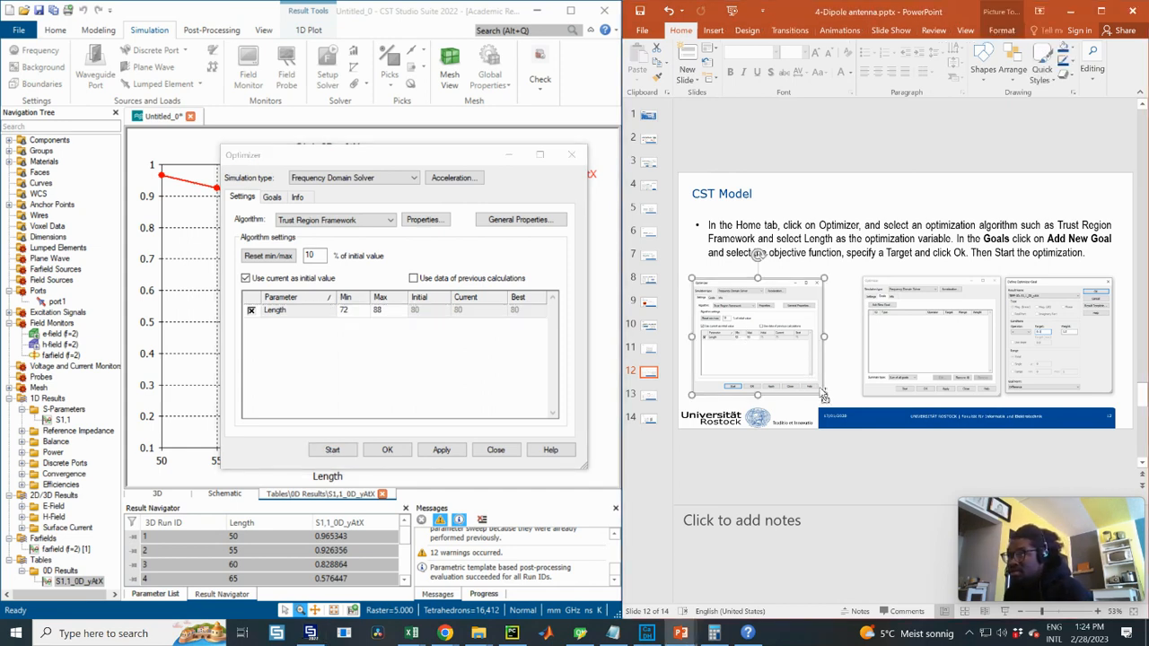
{"action": "left_click_drag", "start_coordinate": [823, 394], "coordinate": [852, 420], "text": "ctrl"}
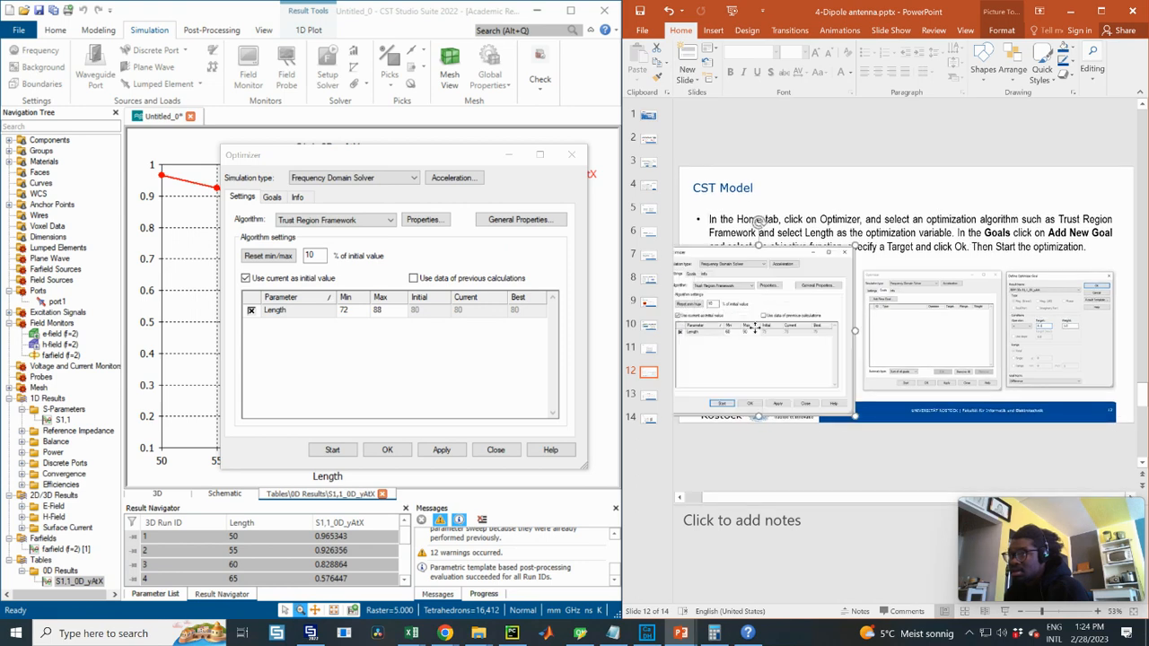
{"action": "left_click_drag", "start_coordinate": [742, 330], "coordinate": [758, 336]}
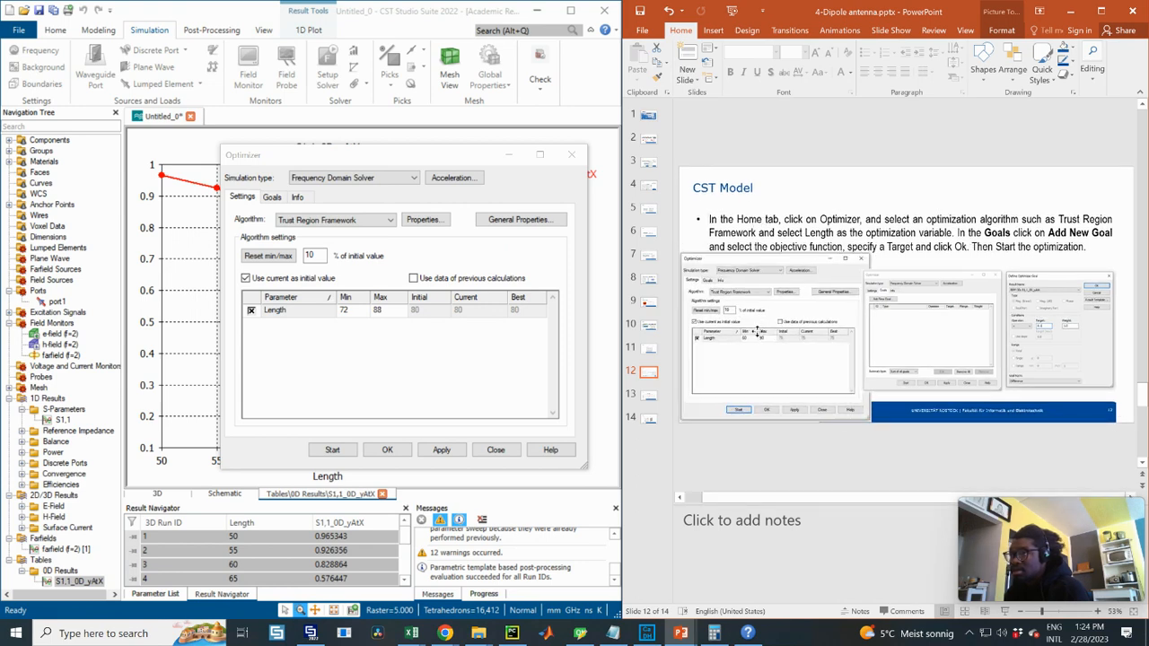
{"action": "left_click", "coordinate": [357, 314]}
{"action": "left_click", "coordinate": [357, 314]}
{"action": "type", "text": "60"}
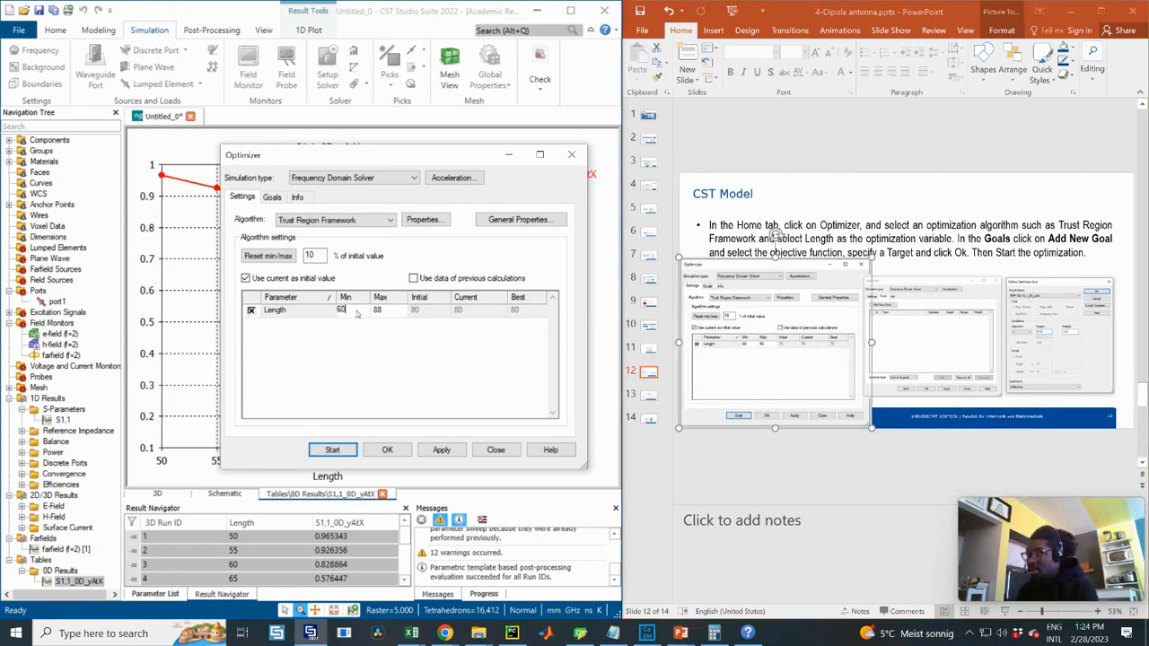
{"action": "left_click", "coordinate": [391, 315]}
{"action": "left_click", "coordinate": [391, 315]}
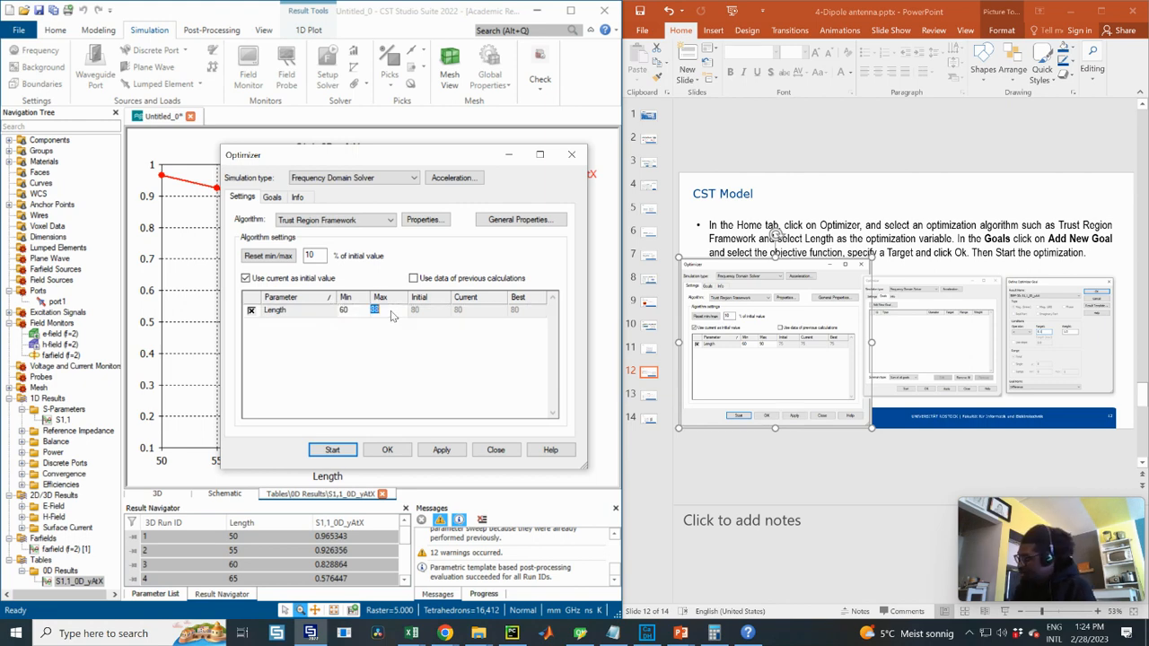
{"action": "type", "text": "90"}
{"action": "key", "text": "shift+Tab"}
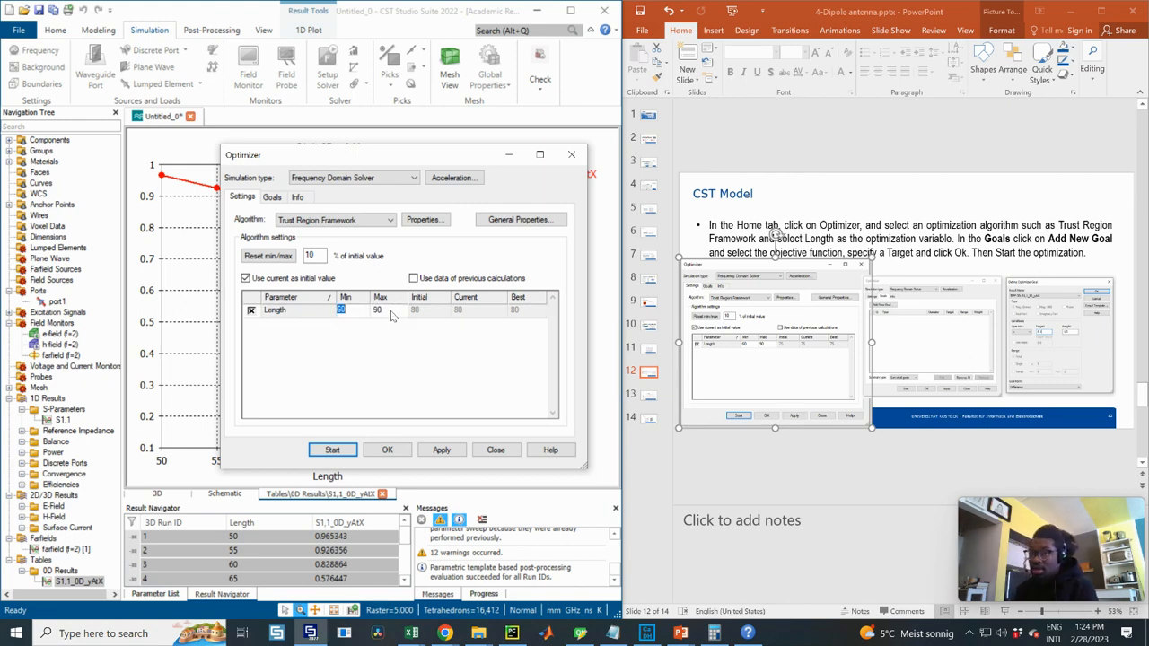
{"action": "left_click", "coordinate": [428, 315]}
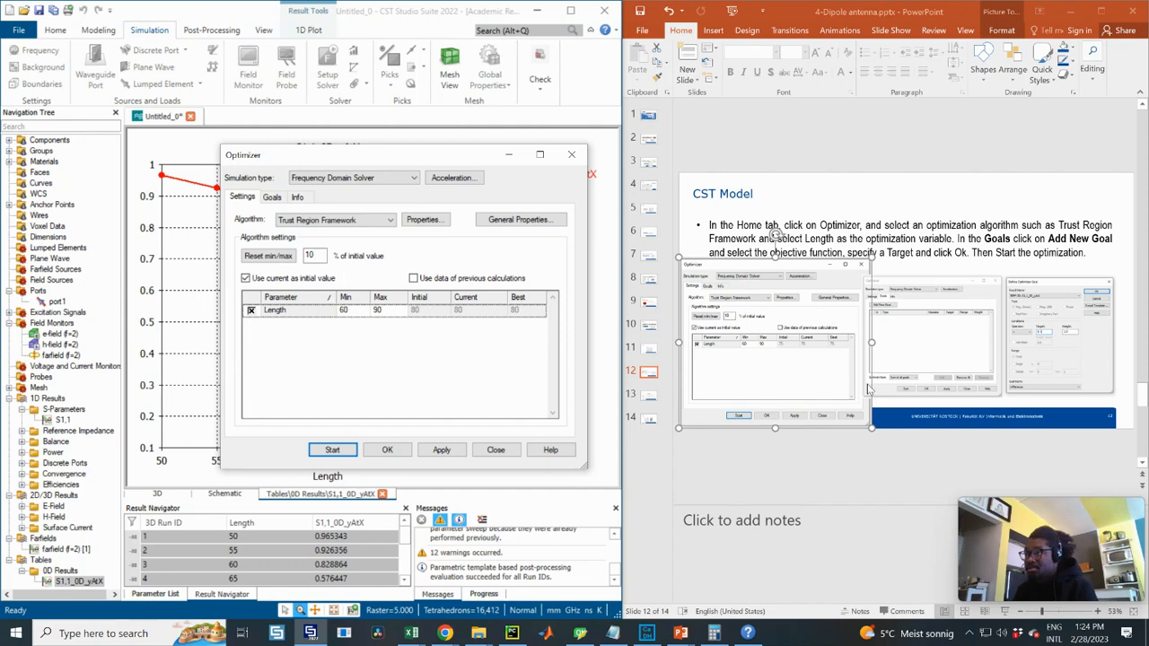
- Resize and reposition the screenshots on the optimizer slide
{"action": "left_click_drag", "start_coordinate": [875, 433], "coordinate": [797, 428]}
{"action": "left_click", "coordinate": [864, 397]}
{"action": "left_click_drag", "start_coordinate": [914, 355], "coordinate": [894, 339]}
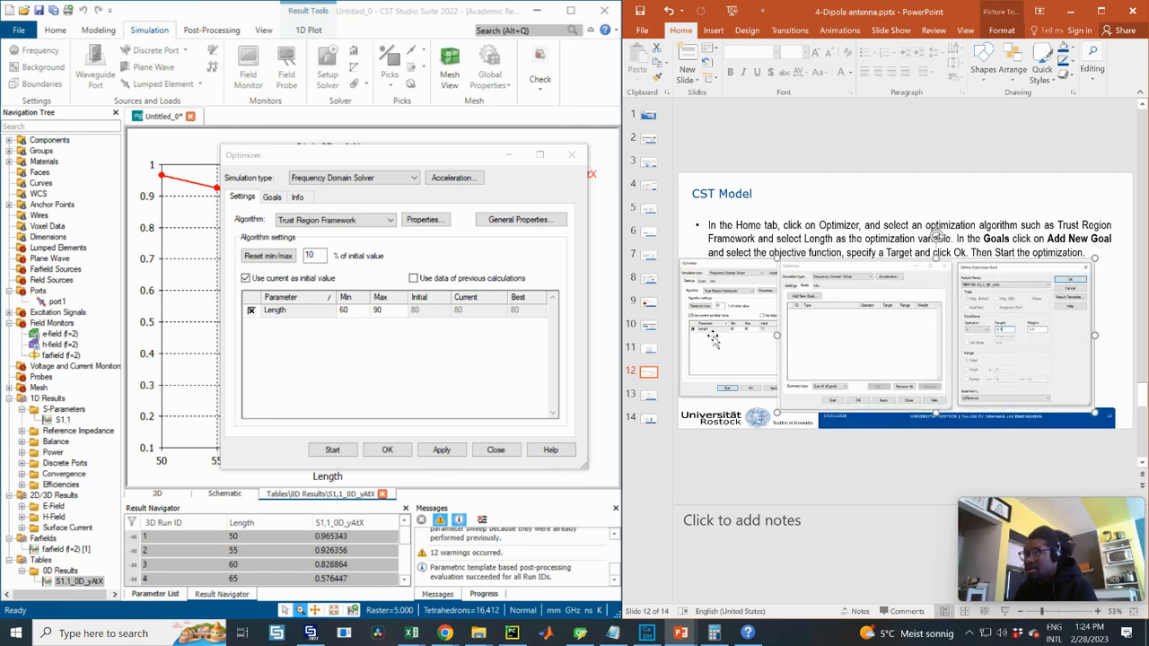
{"action": "left_click", "coordinate": [272, 199]}
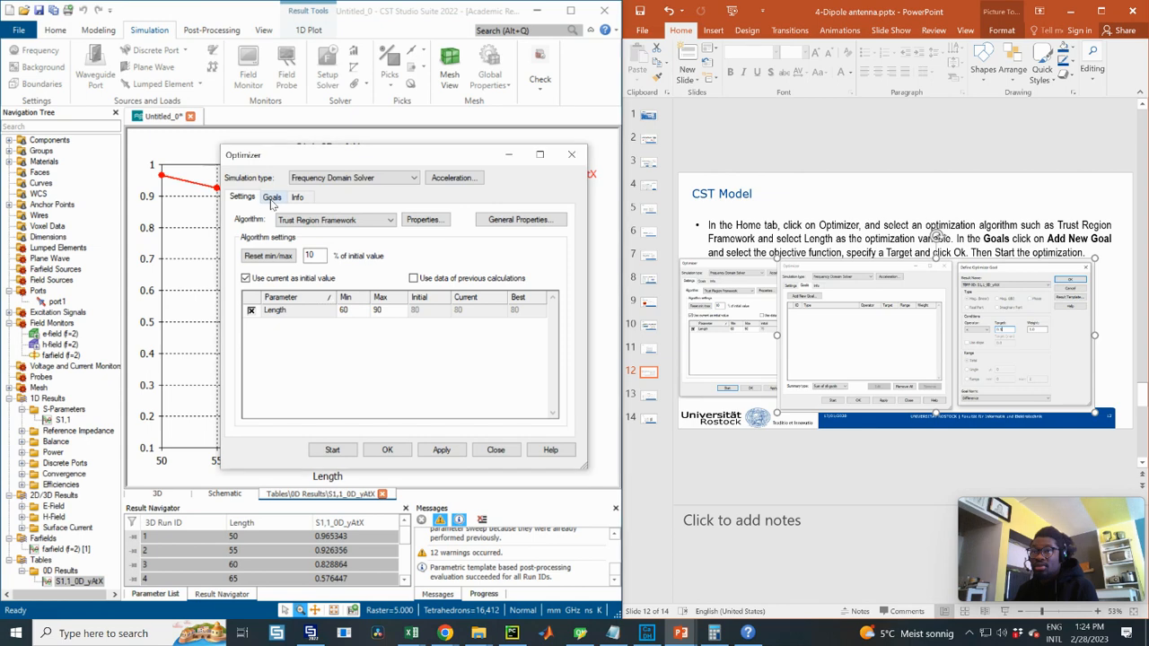
- Add an optimizer goal S1,1_0D_yAtX < 0.1 with weight 1.0
{"action": "left_click", "coordinate": [272, 196]}
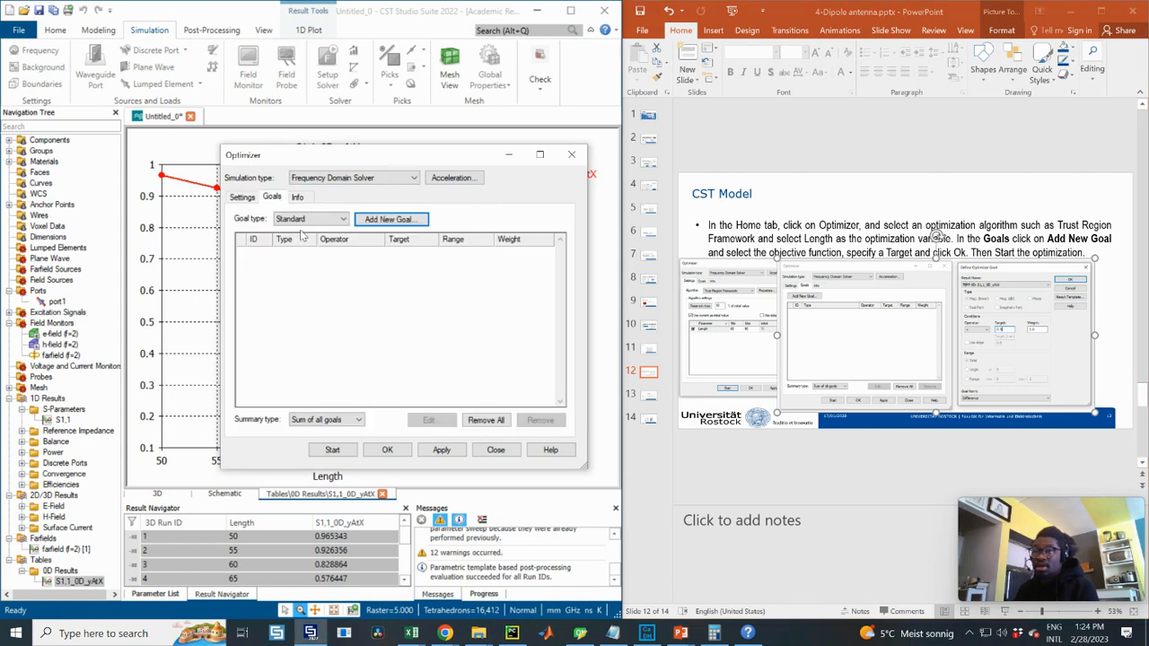
{"action": "left_click", "coordinate": [395, 220]}
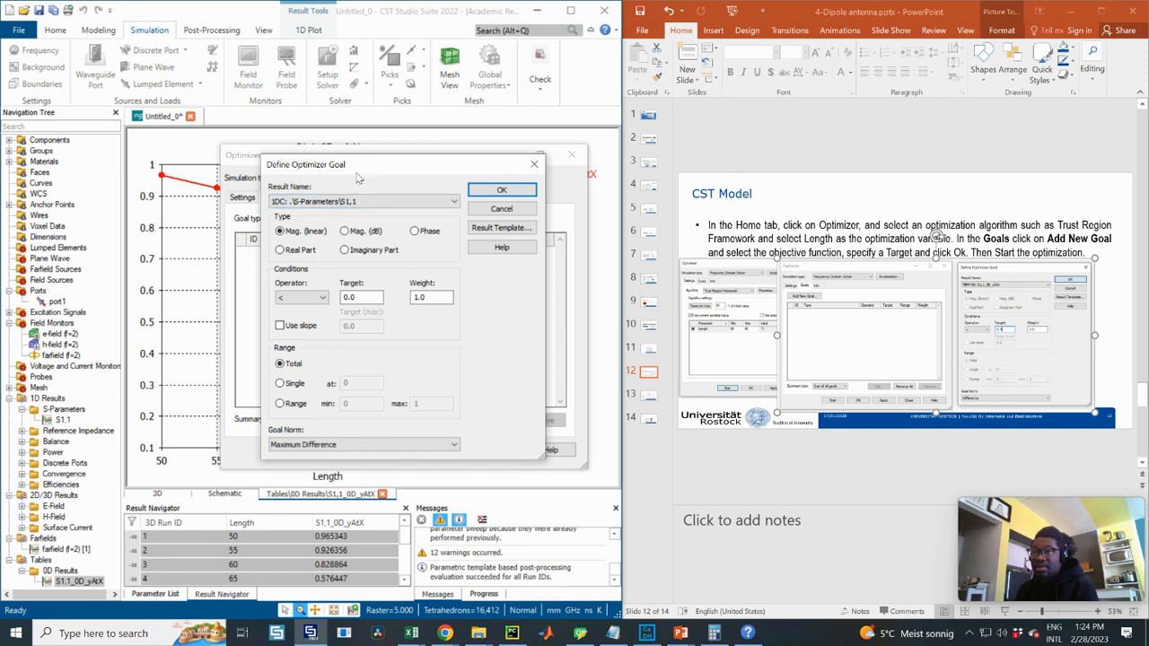
{"action": "left_click_drag", "start_coordinate": [357, 177], "coordinate": [362, 191]}
{"action": "left_click", "coordinate": [377, 219]}
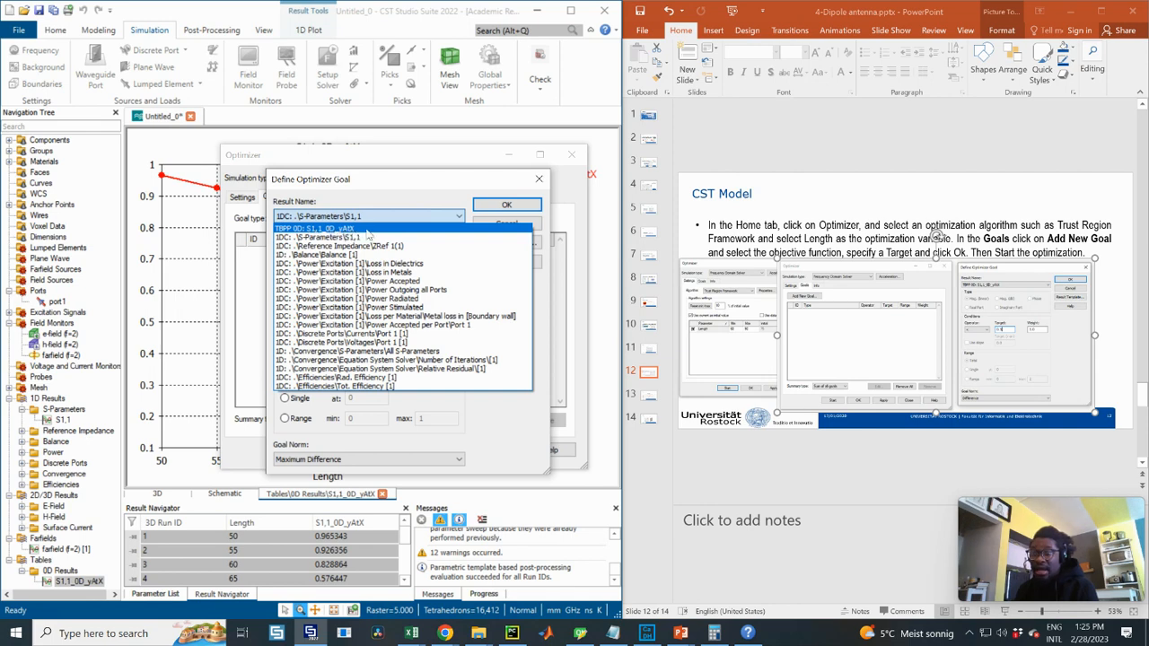
{"action": "left_click", "coordinate": [366, 230]}
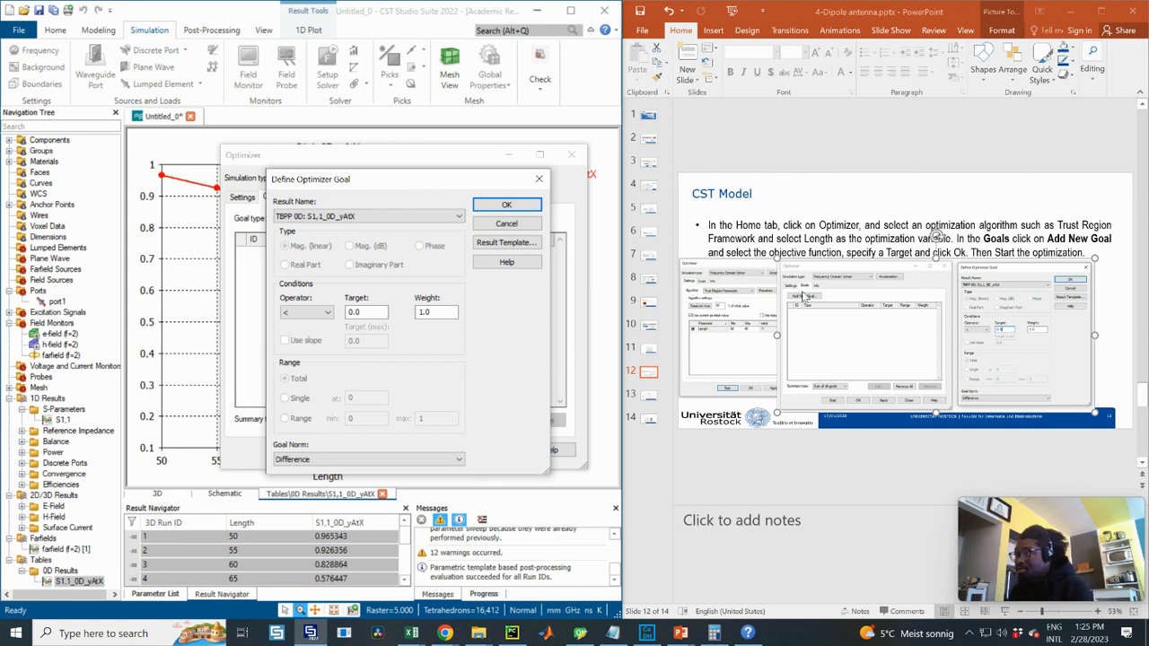
{"action": "left_click", "coordinate": [358, 311]}
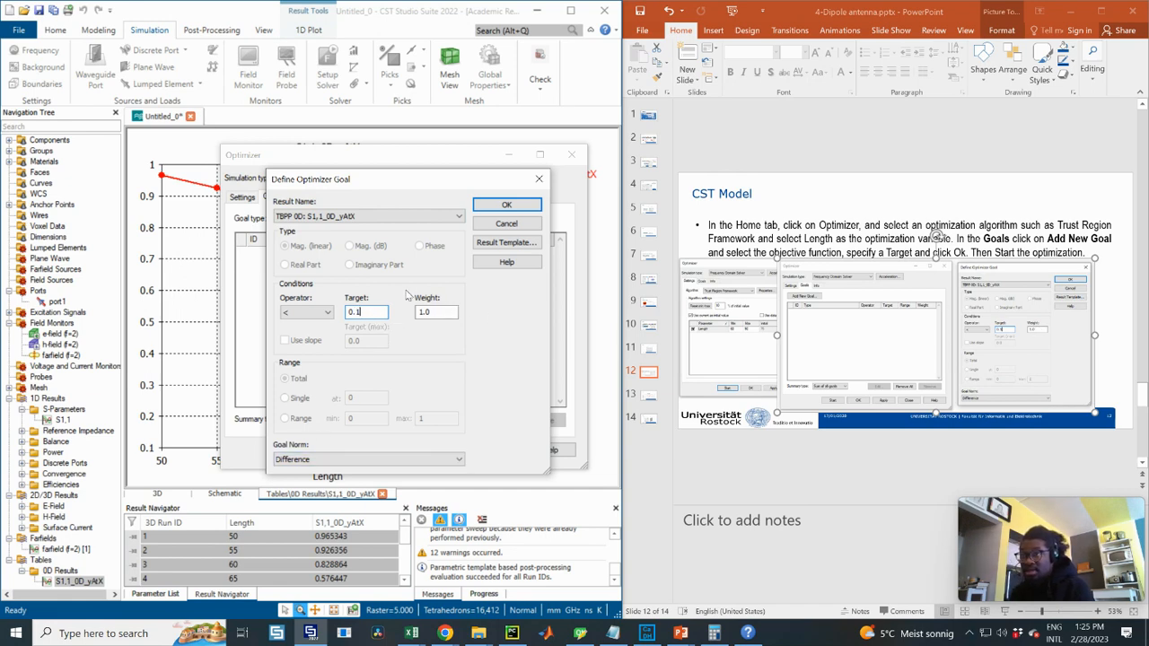
{"action": "left_click", "coordinate": [507, 207]}
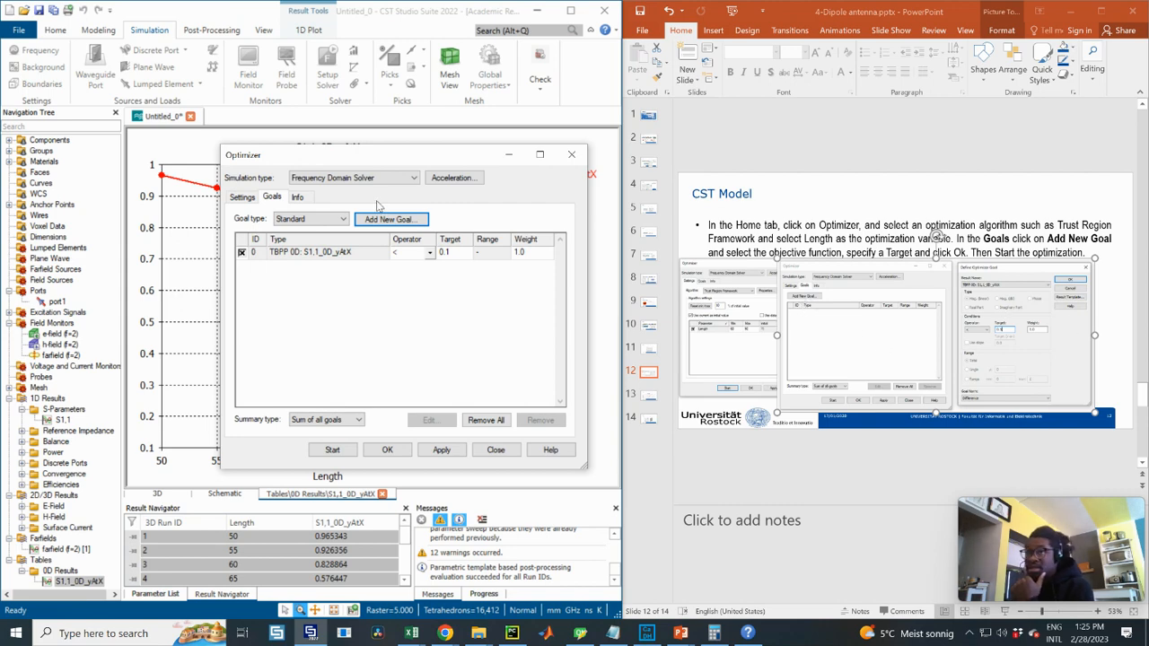
- Run the optimizer and apply the best Length of 70.633 found after 12 evaluations
{"action": "left_click", "coordinate": [332, 450]}
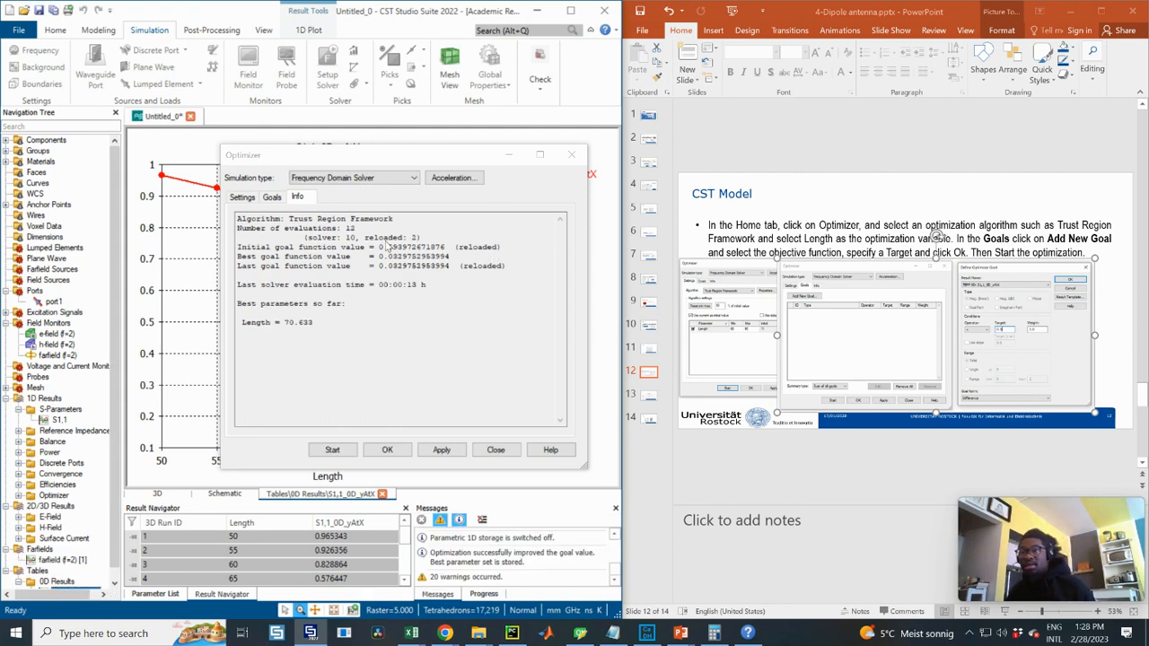
{"action": "left_click", "coordinate": [325, 167]}
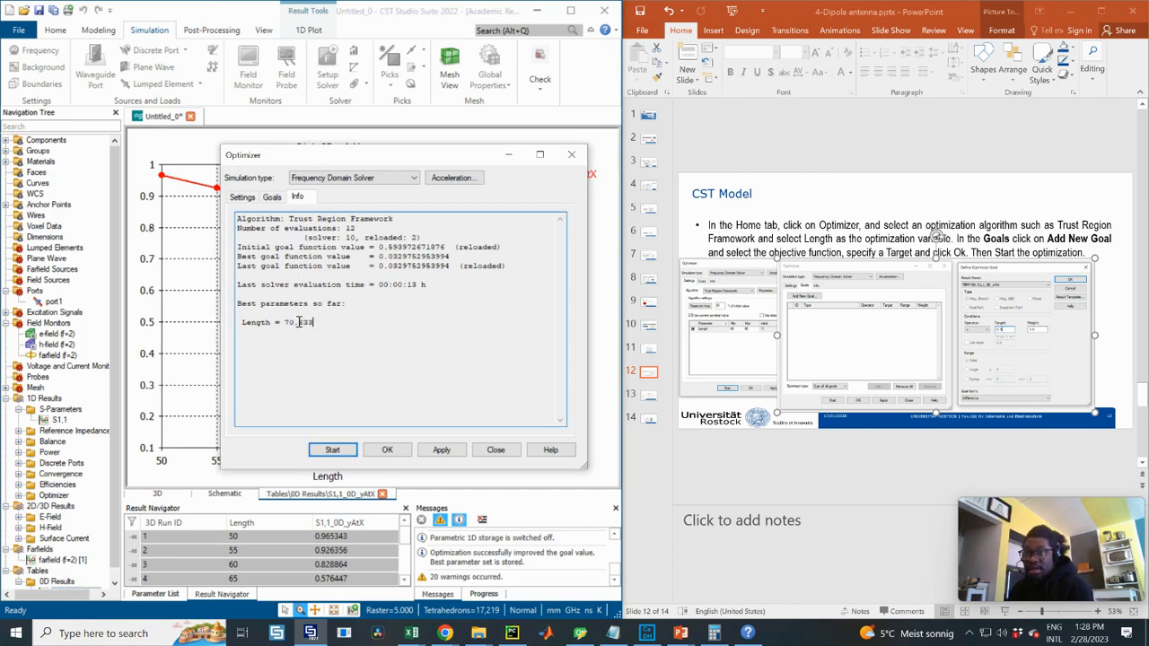
{"action": "double_click", "coordinate": [299, 321]}
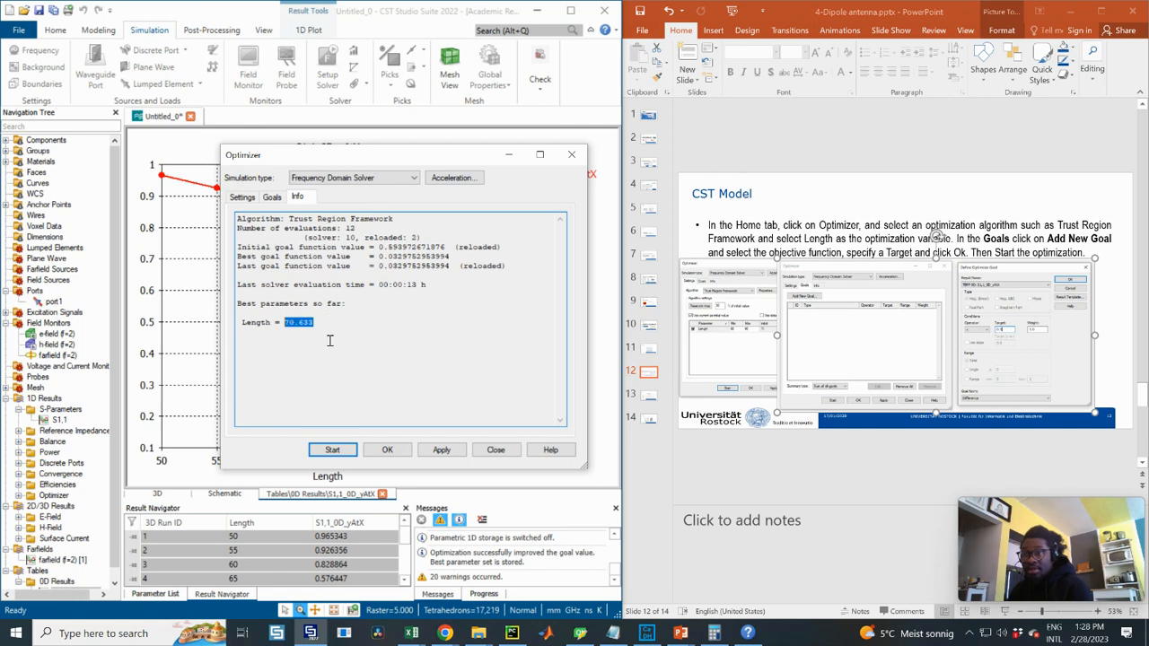
{"action": "left_click", "coordinate": [291, 324]}
{"action": "left_click_drag", "start_coordinate": [326, 321], "coordinate": [286, 321]}
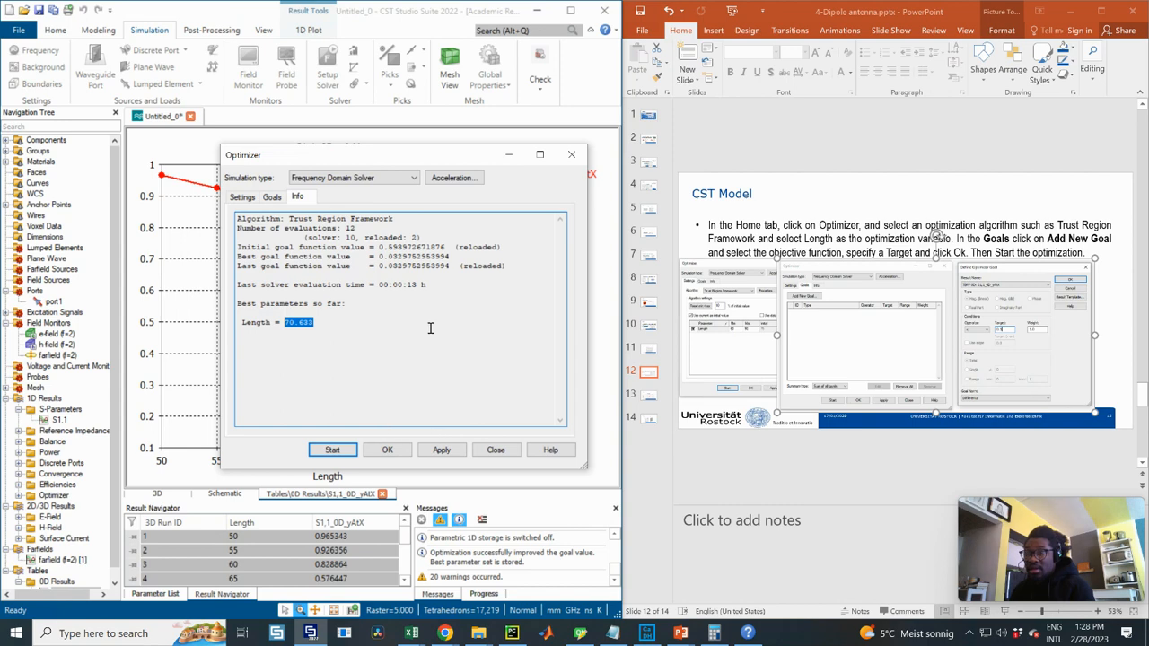
{"action": "left_click", "coordinate": [442, 449]}
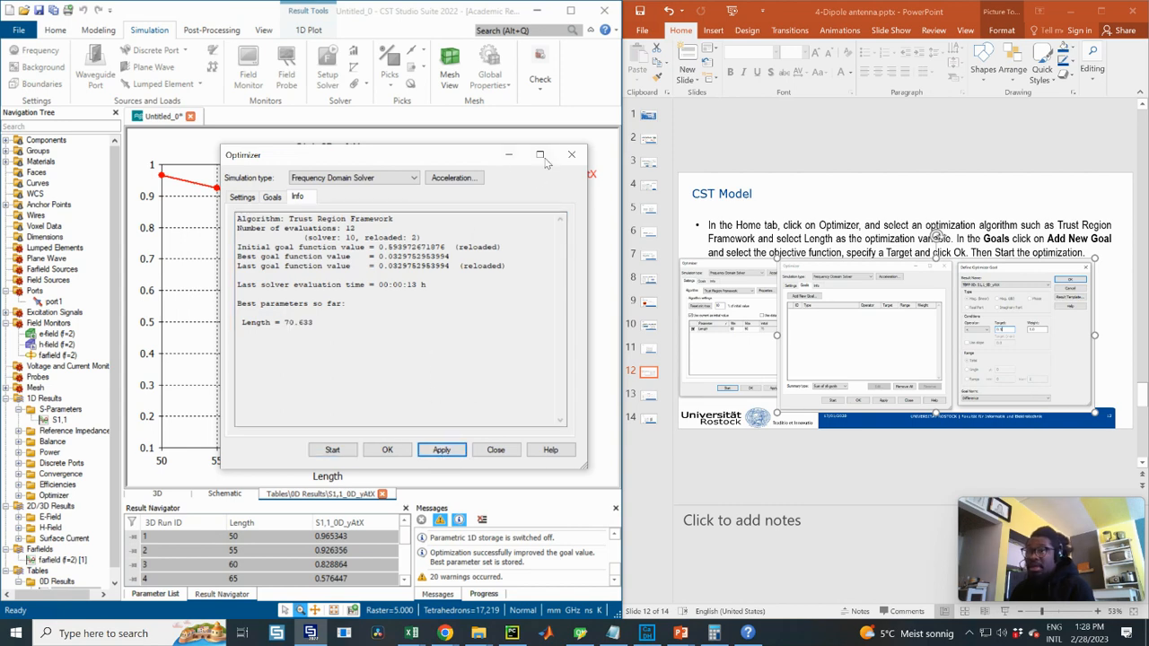
- Close the optimizer, show the S1,1 curves, and confirm Length is 70.633 in the Parameter List
{"action": "left_click", "coordinate": [569, 155]}
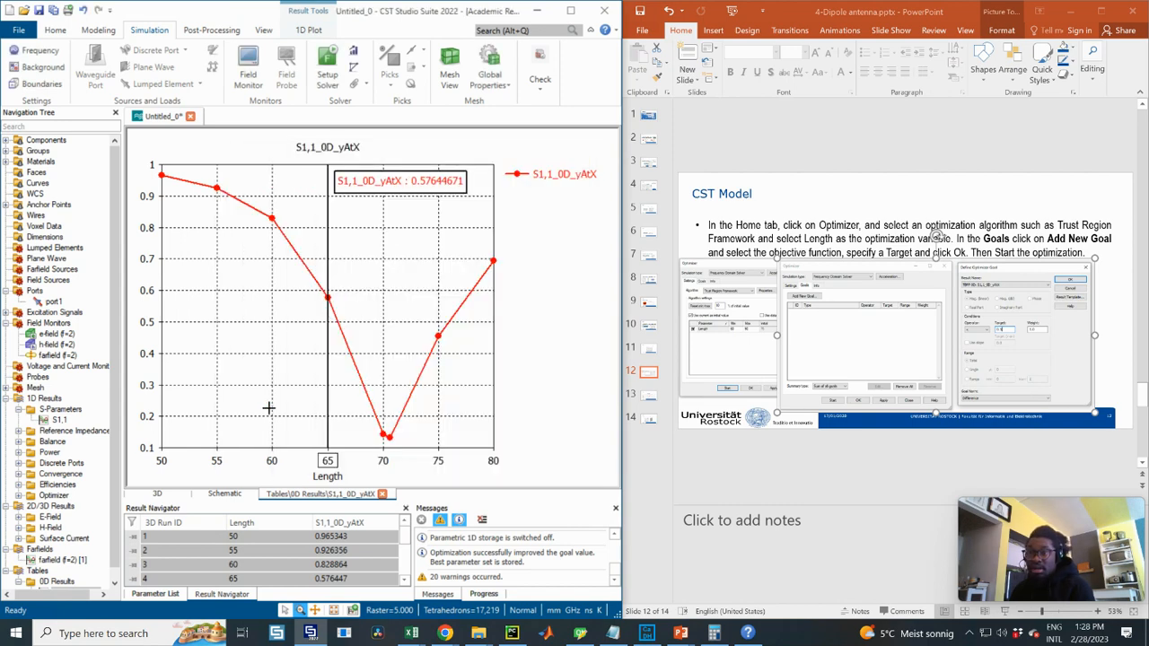
{"action": "scroll", "coordinate": [115, 420], "scroll_direction": "down", "scroll_amount": 1}
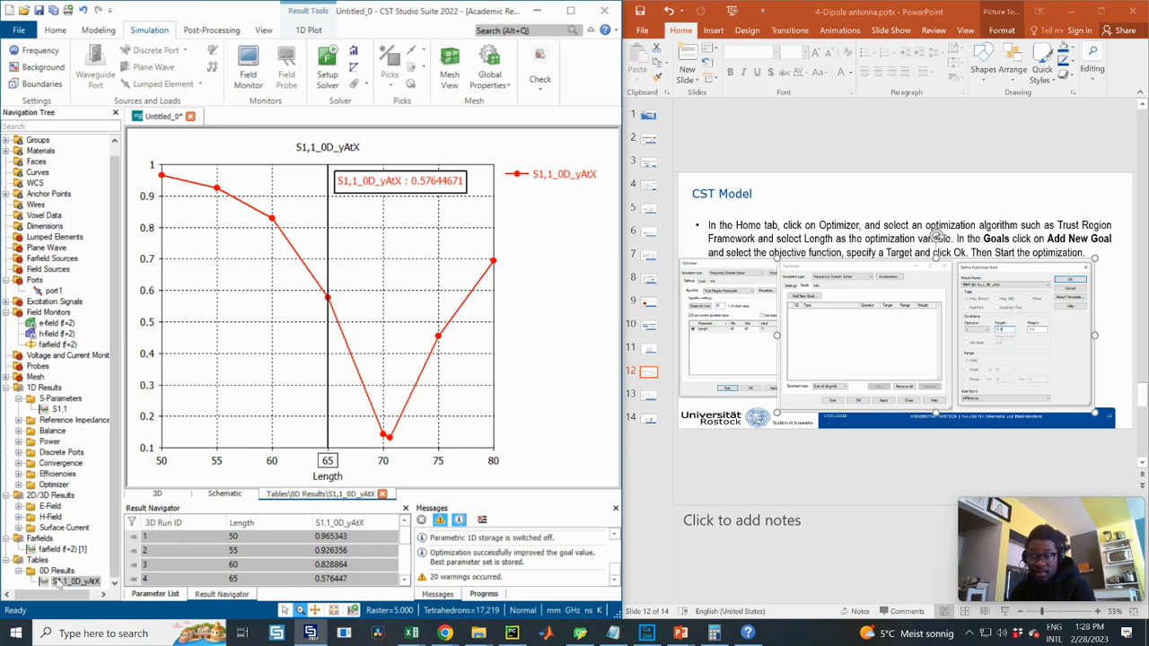
{"action": "left_click", "coordinate": [59, 409]}
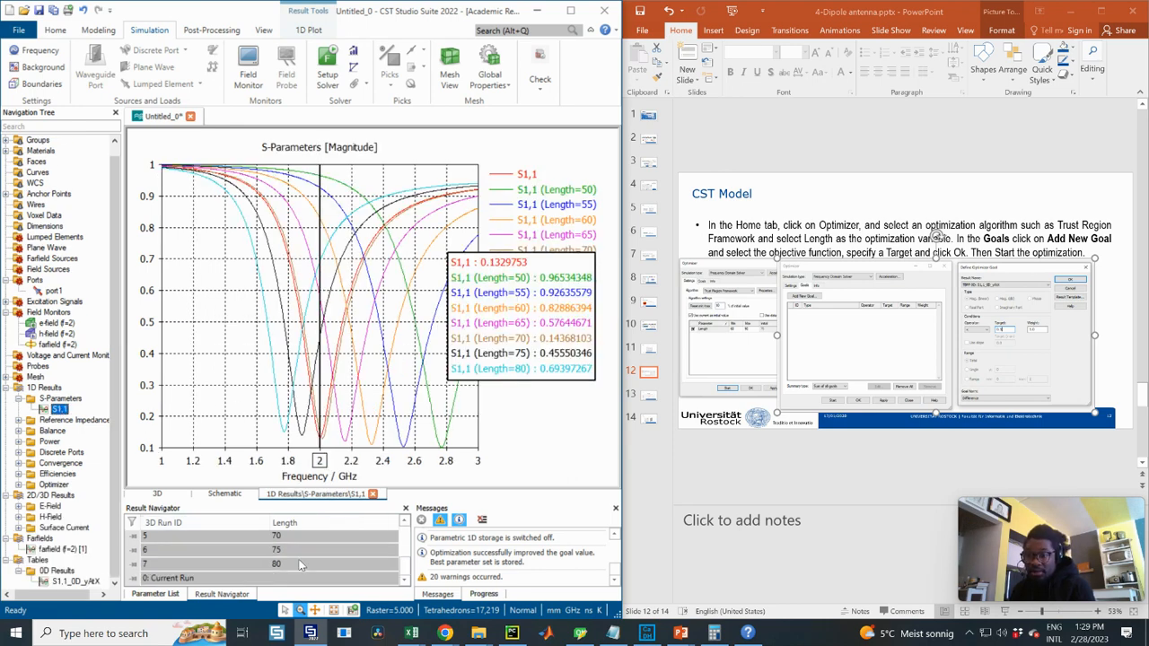
{"action": "left_click", "coordinate": [157, 594]}
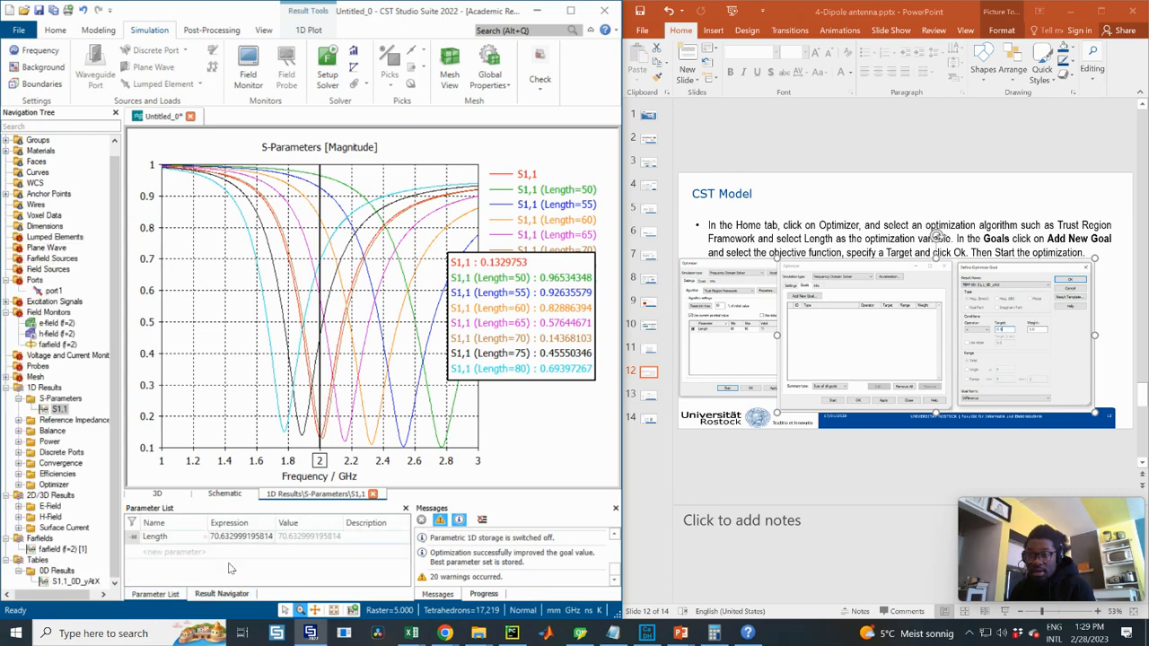
{"action": "left_click", "coordinate": [222, 594]}
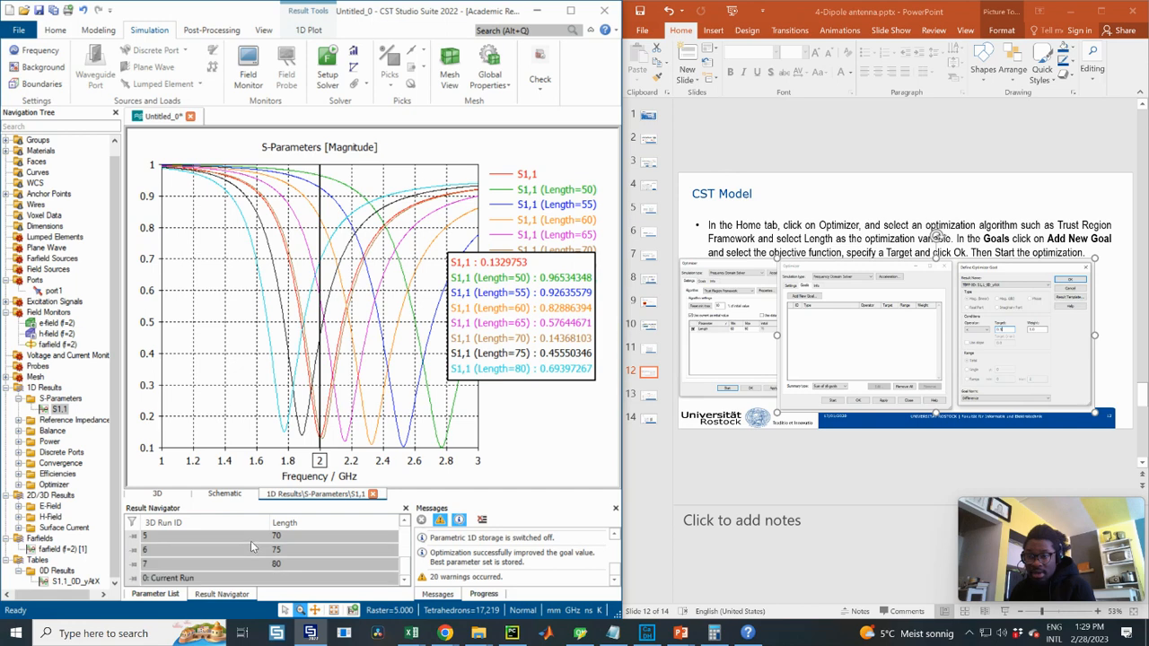
{"action": "left_click", "coordinate": [259, 565]}
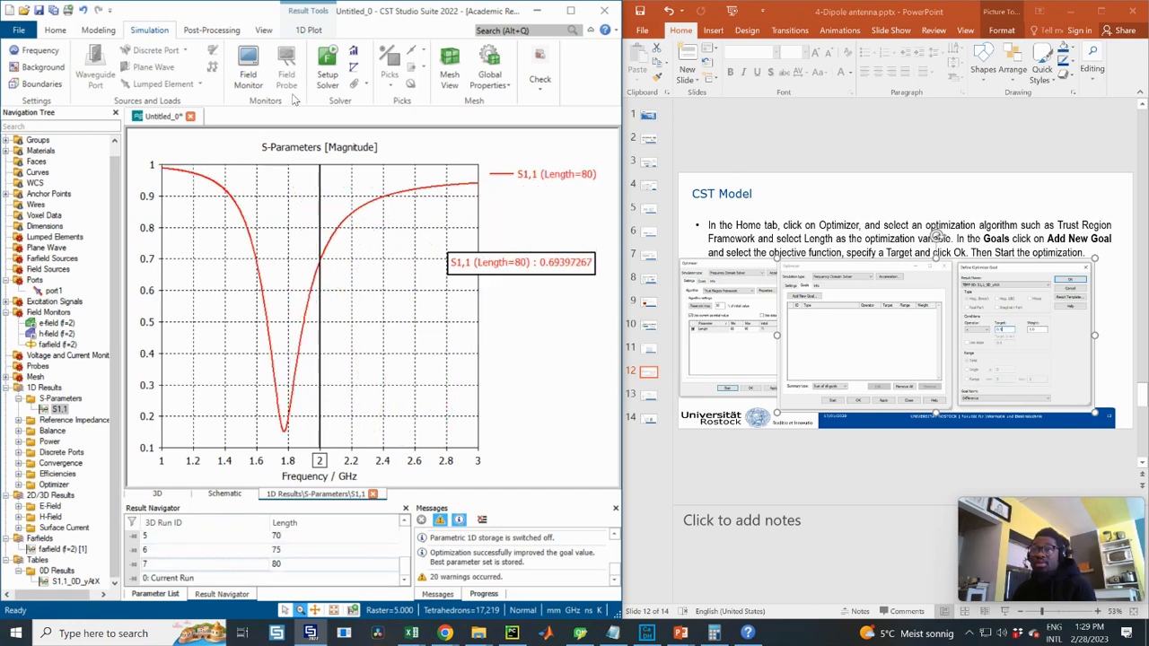
{"action": "left_click", "coordinate": [155, 594]}
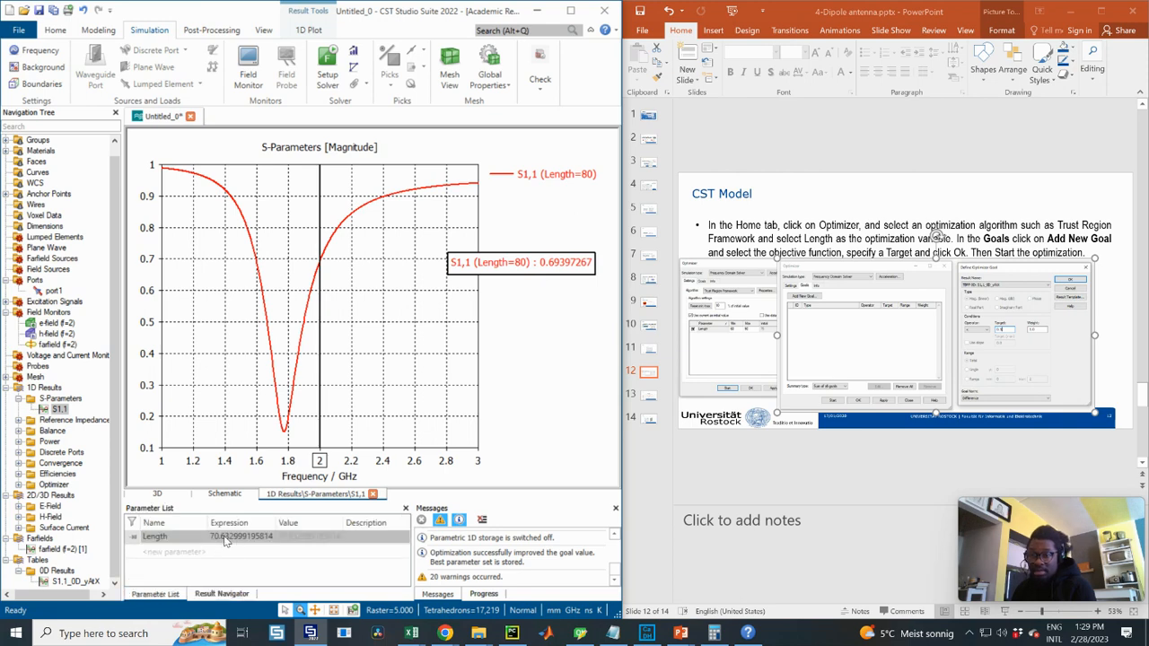
{"action": "left_click", "coordinate": [329, 60]}
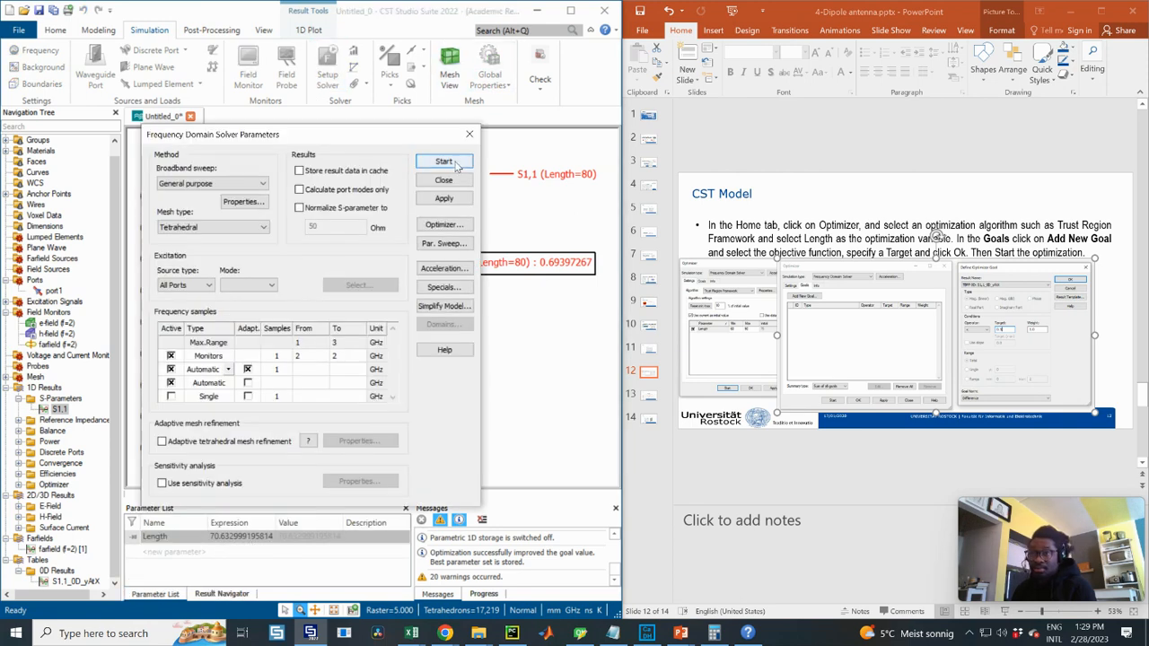
- Re-run the simulation at the optimized length and plot S1,1 linearly, reading 0.1329753 at 2 GHz
{"action": "left_click", "coordinate": [445, 162]}
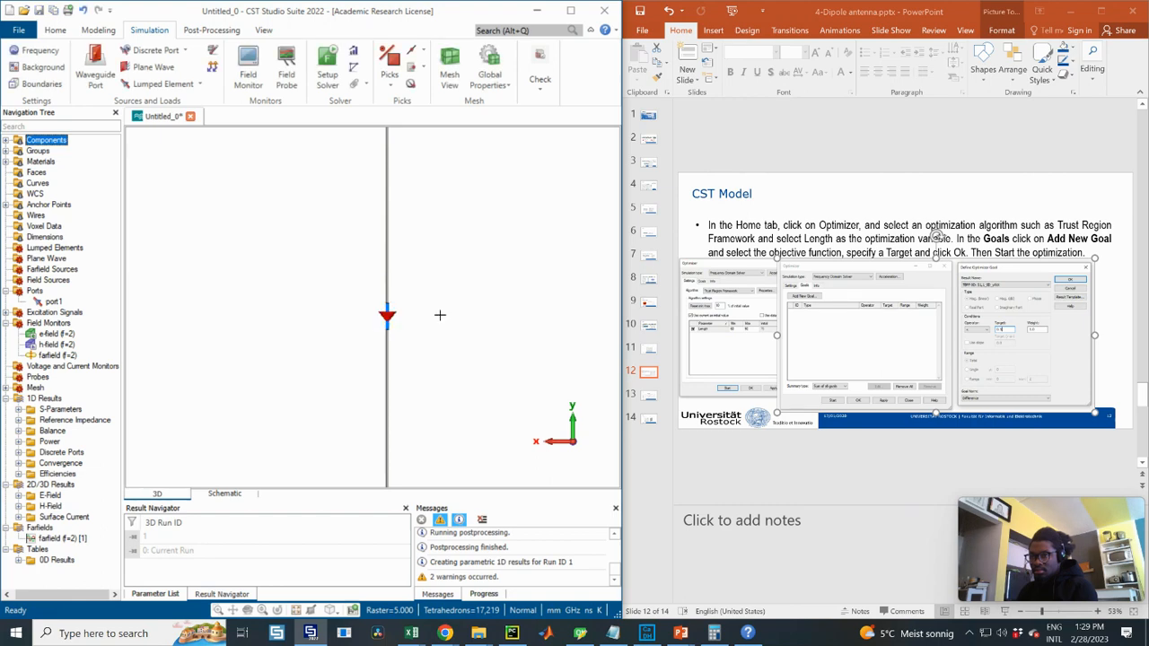
{"action": "left_click", "coordinate": [19, 409]}
{"action": "left_click", "coordinate": [58, 420]}
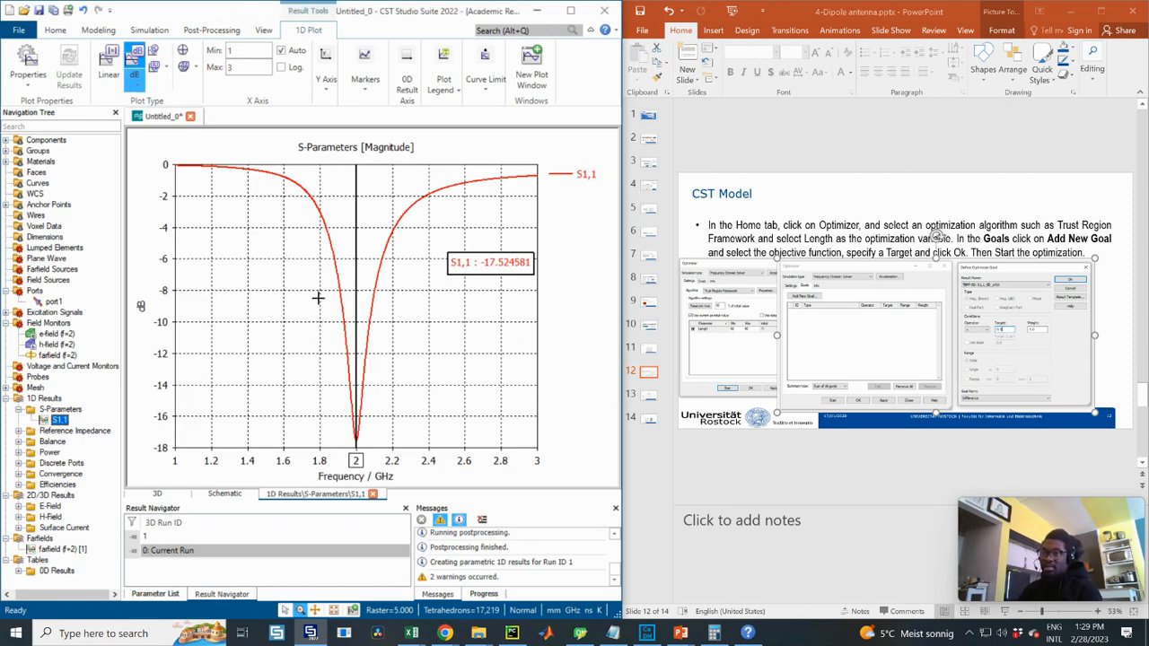
{"action": "left_click", "coordinate": [108, 63]}
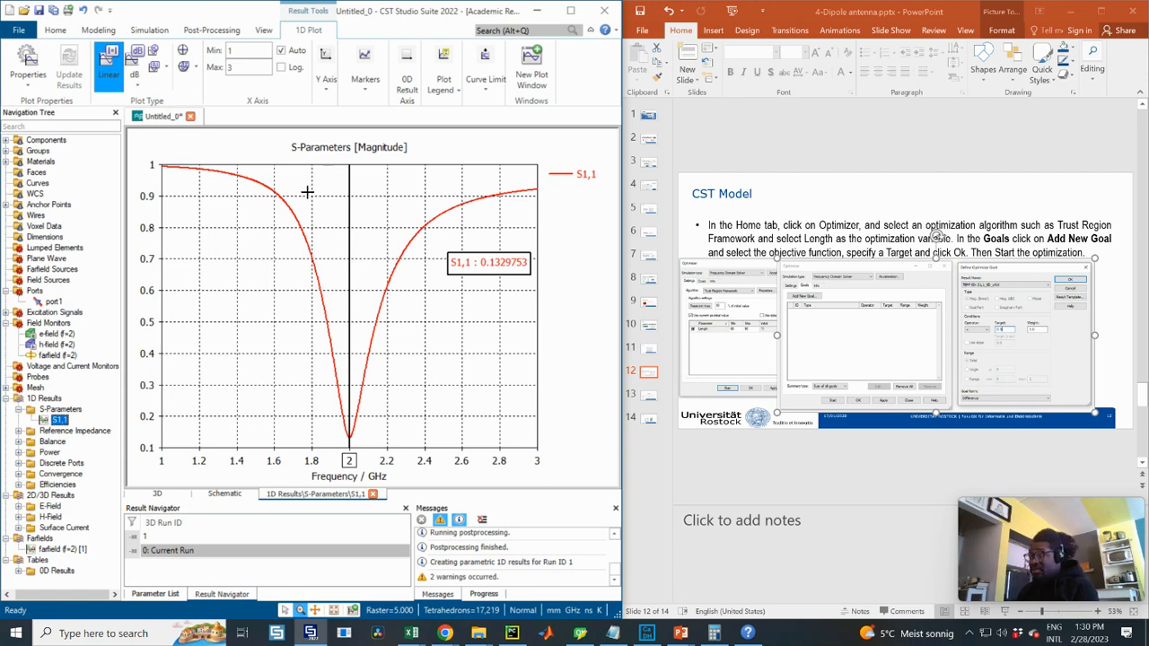
- Bring up Result Templates and select the existing S1,1_0D_yAtX post-processing result
{"action": "left_click", "coordinate": [215, 29]}
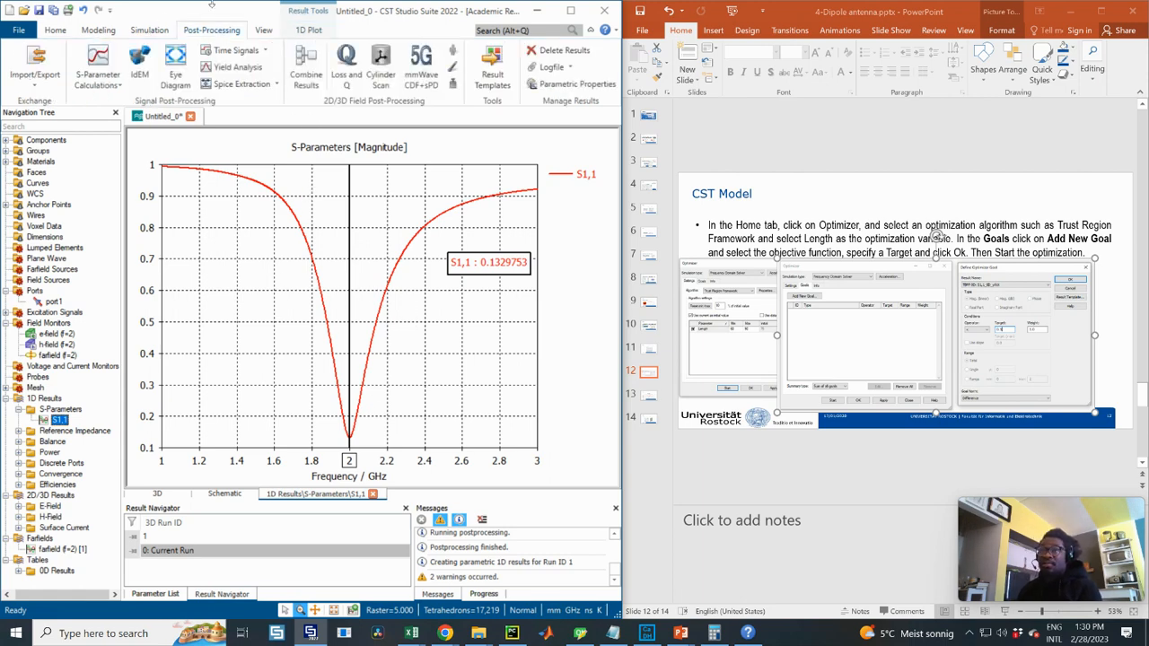
{"action": "left_click", "coordinate": [492, 72]}
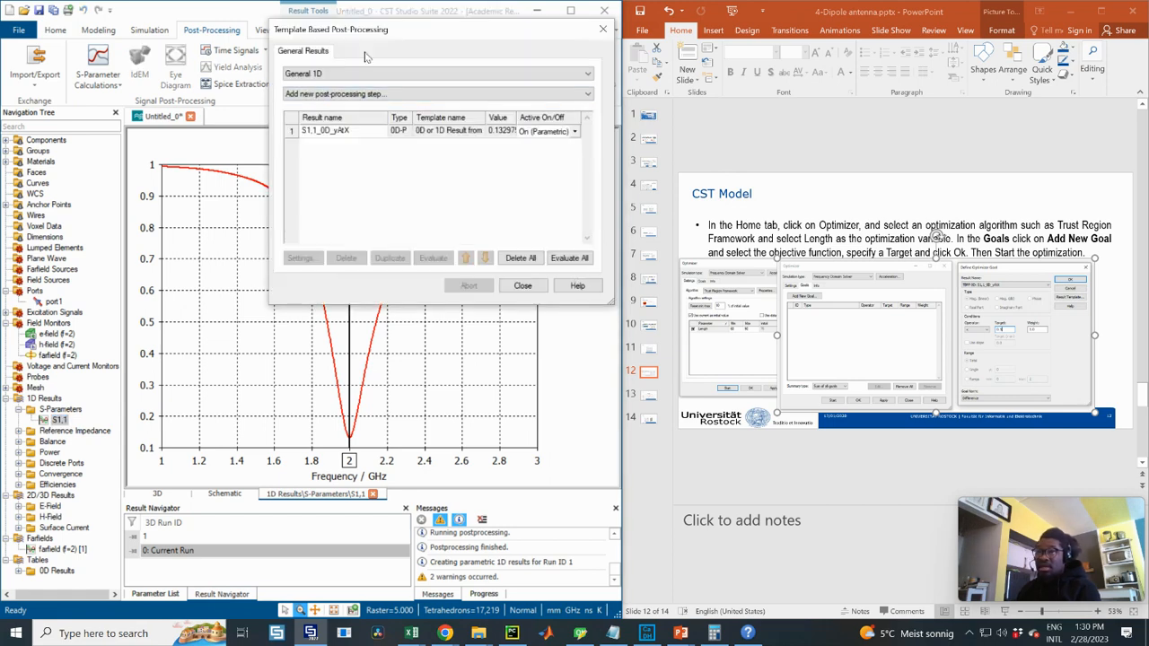
{"action": "left_click_drag", "start_coordinate": [366, 38], "coordinate": [455, 118]}
{"action": "left_click", "coordinate": [428, 212]}
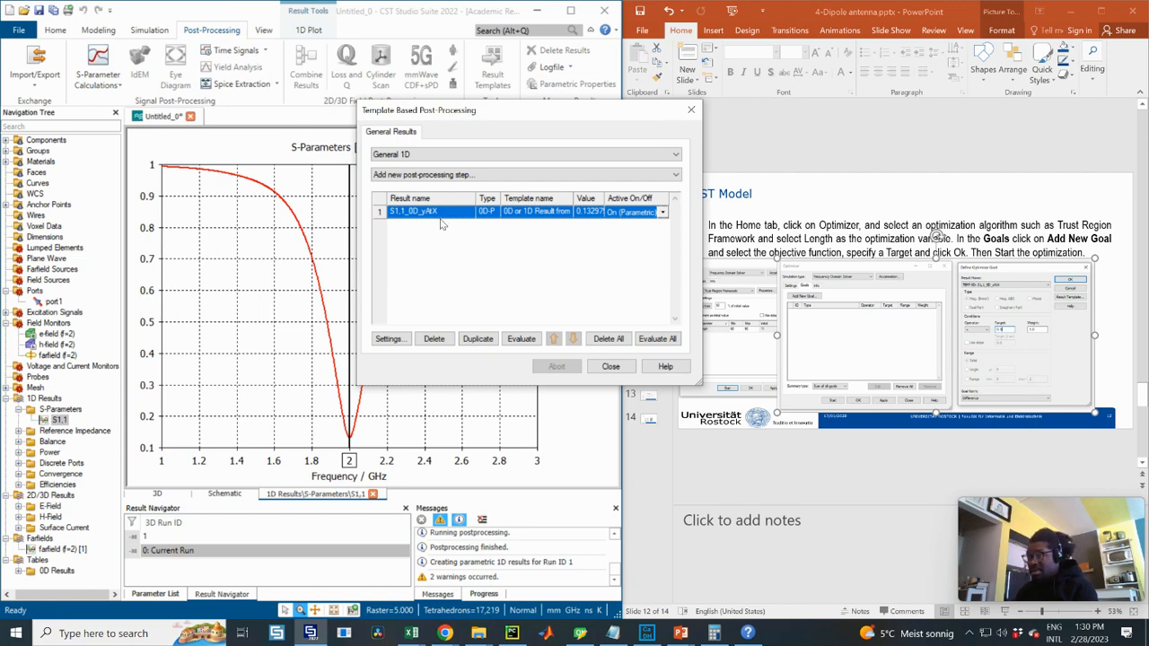
{"action": "left_click", "coordinate": [430, 175]}
{"action": "left_click", "coordinate": [405, 155]}
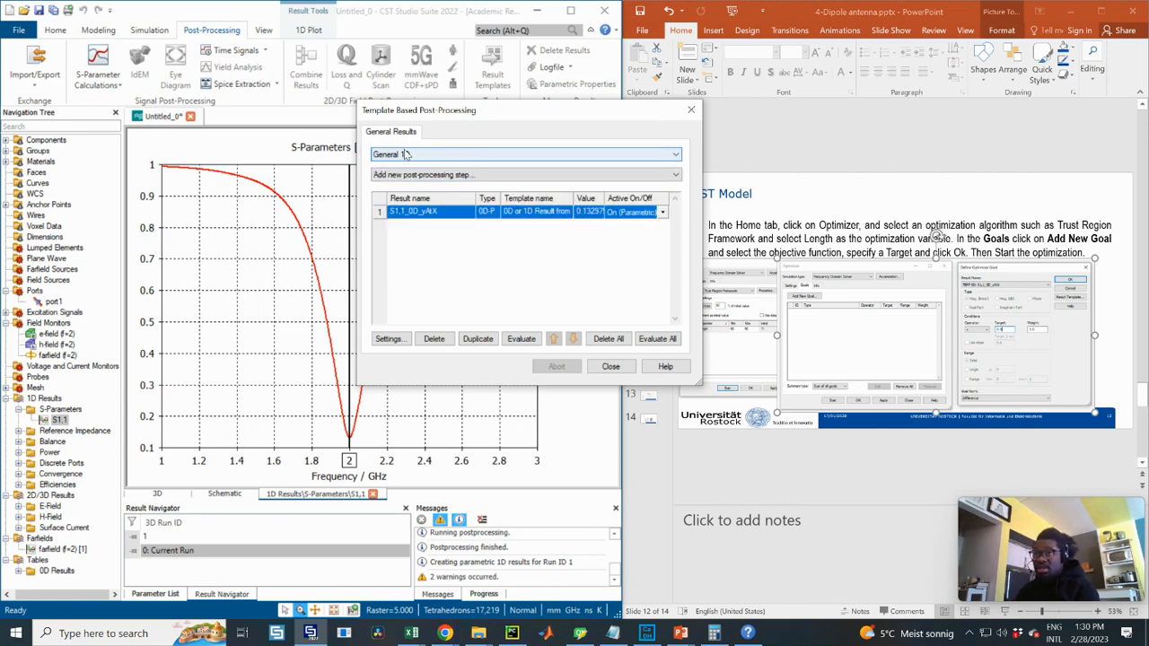
{"action": "left_click", "coordinate": [410, 177]}
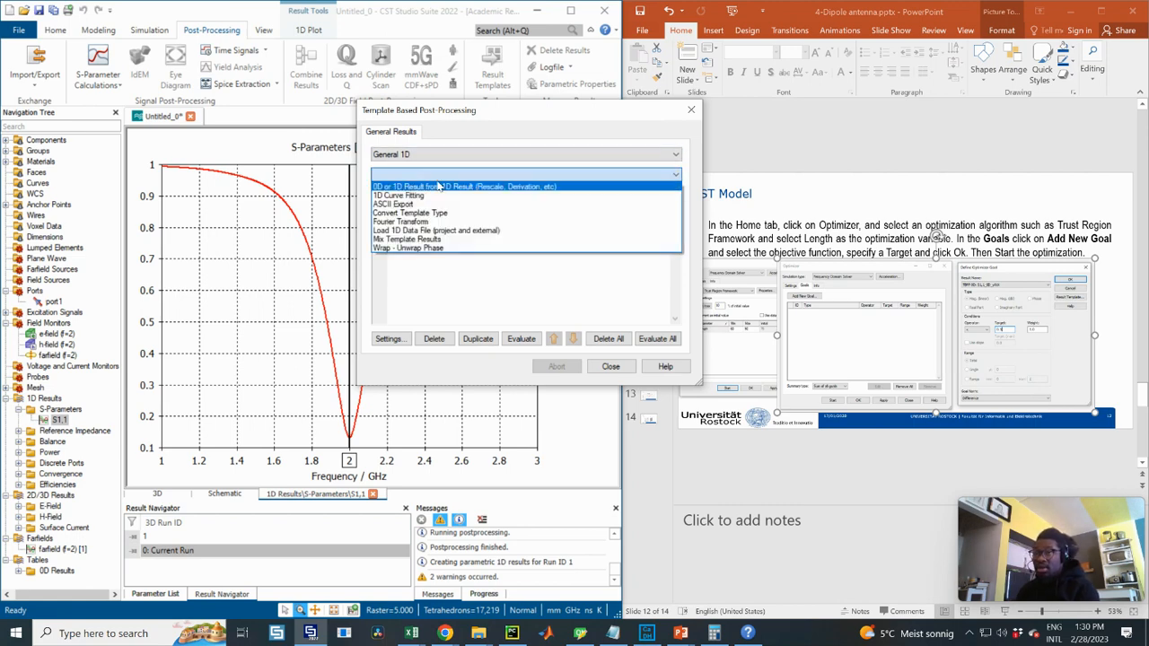
{"action": "left_click", "coordinate": [439, 186]}
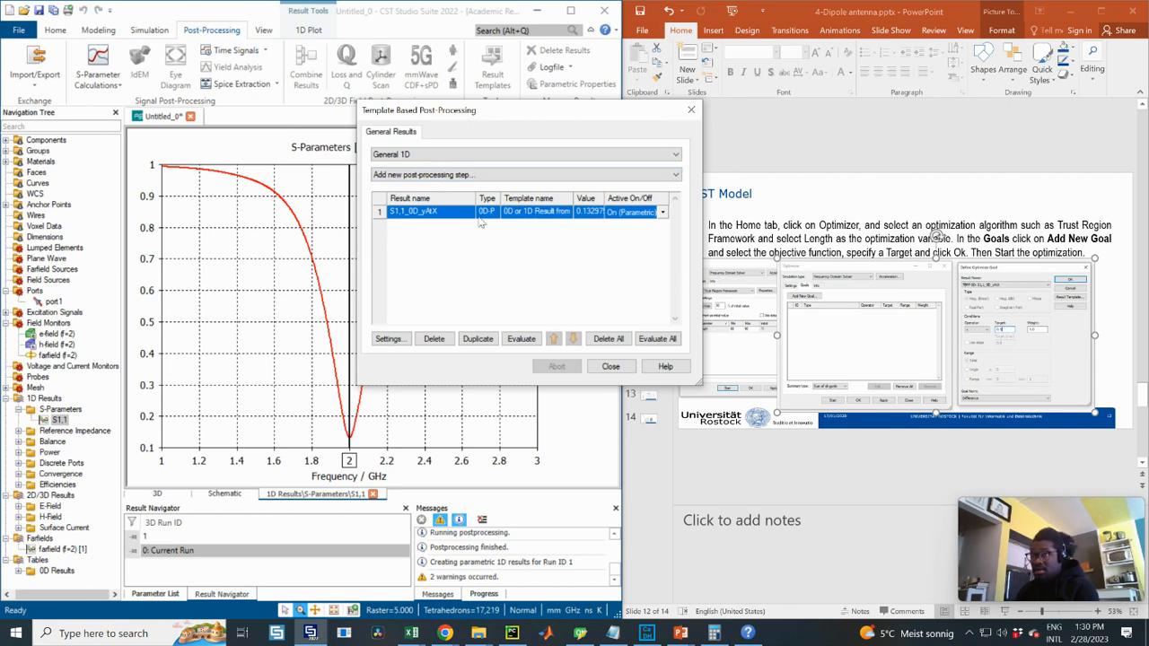
- Add a '0D or 1D Result from 1D Result' step taking Global y-Minimum of S1,1 magnitude, then evaluate it
{"action": "left_click", "coordinate": [442, 176]}
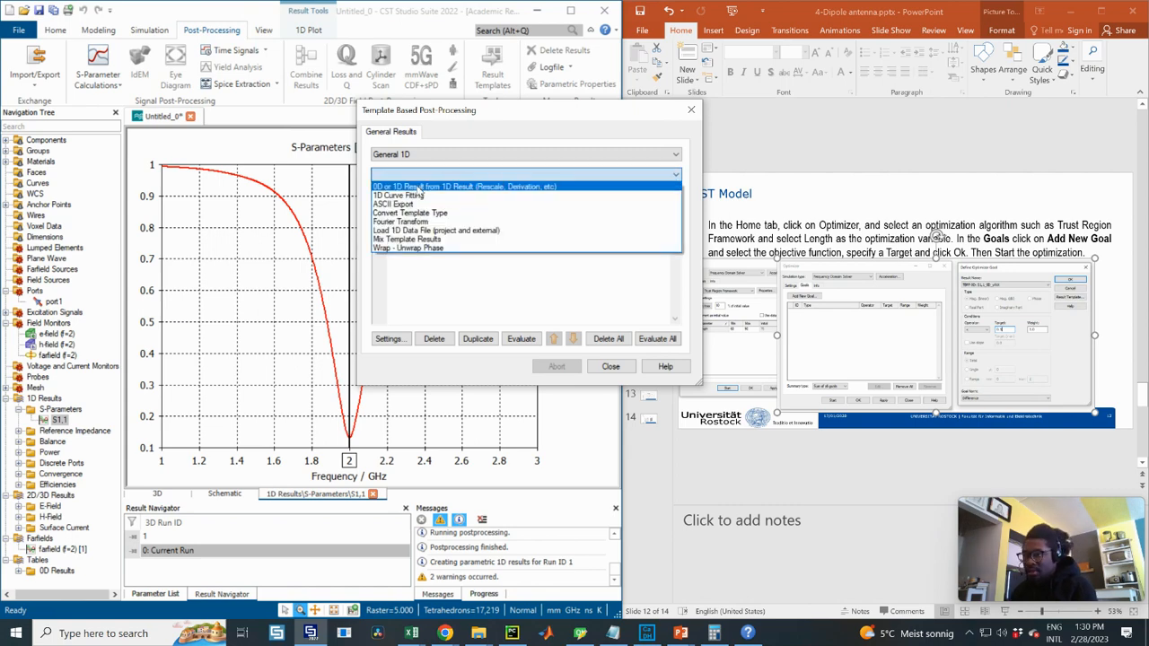
{"action": "left_click", "coordinate": [419, 188]}
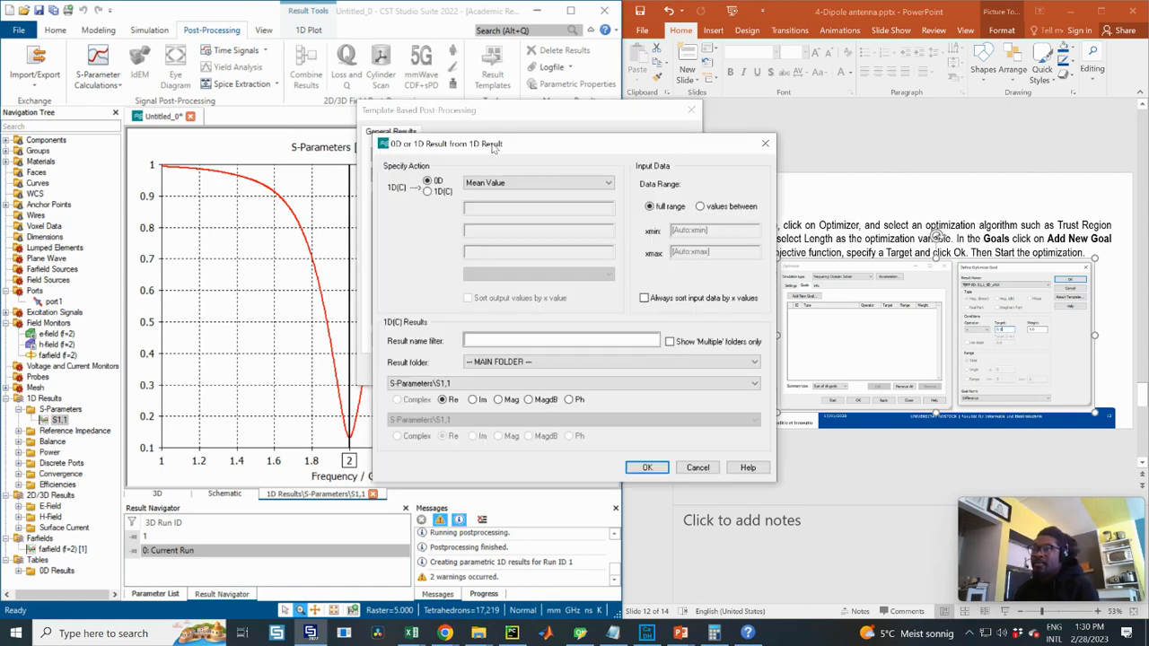
{"action": "left_click", "coordinate": [588, 186]}
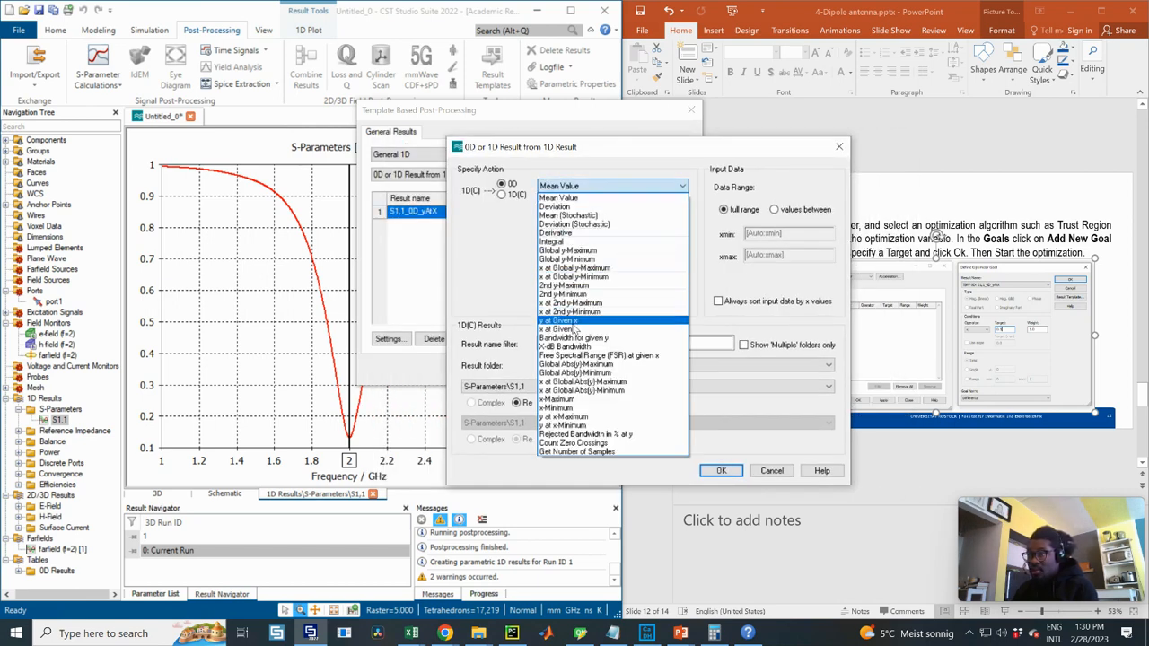
{"action": "left_click", "coordinate": [585, 258]}
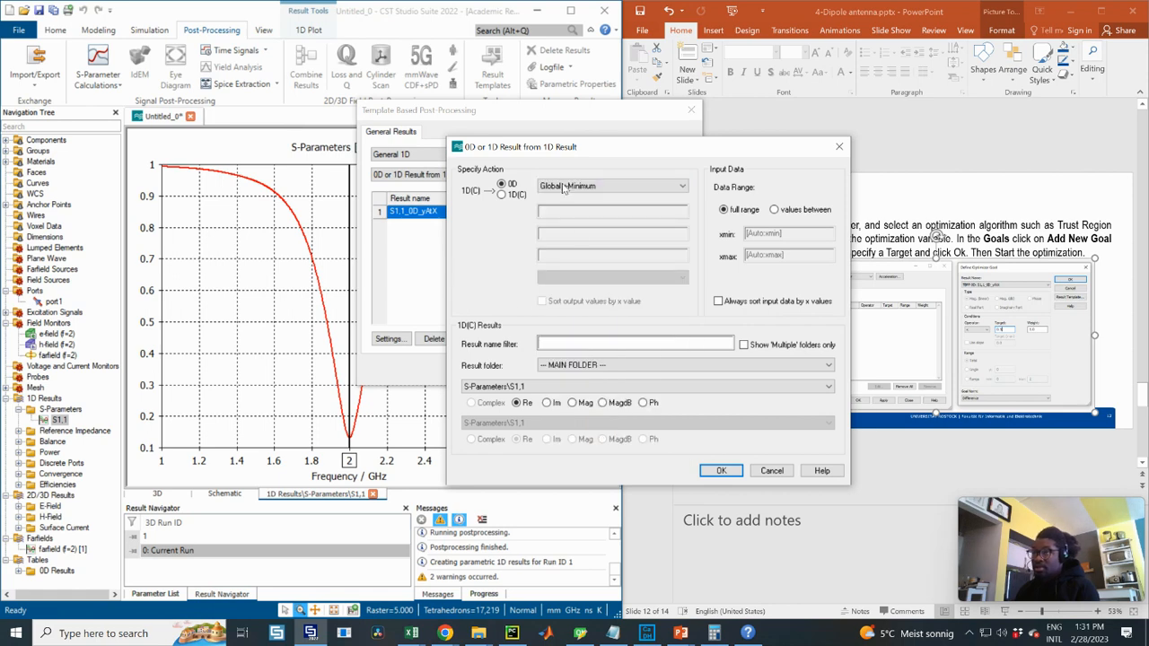
{"action": "left_click", "coordinate": [573, 403]}
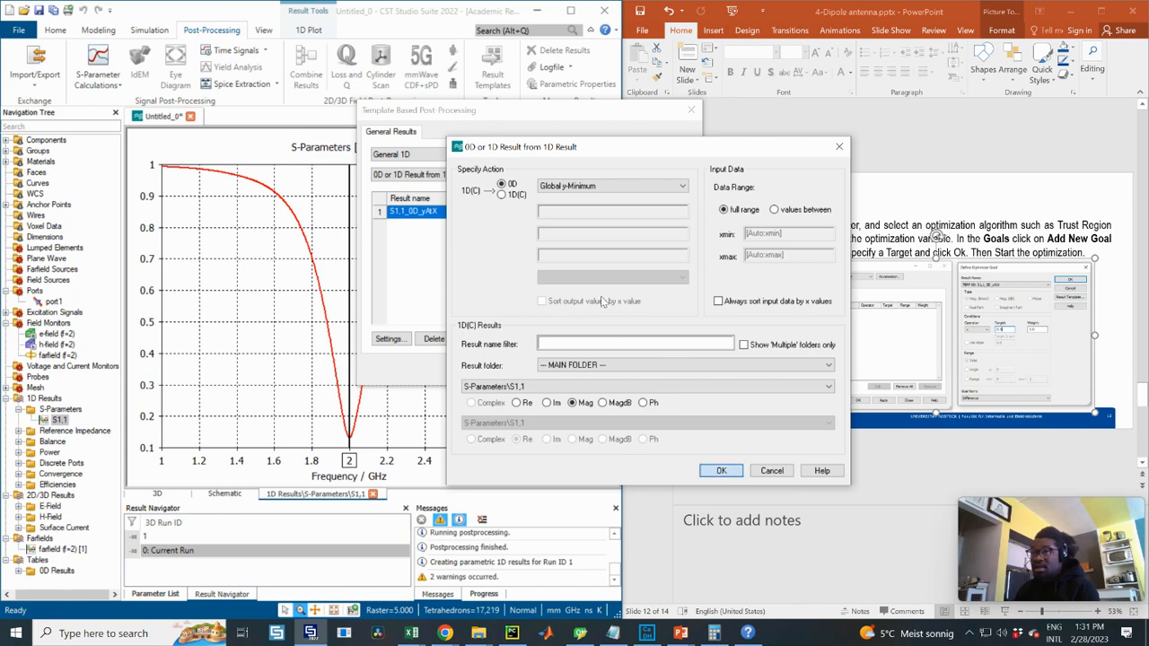
{"action": "left_click", "coordinate": [719, 473]}
{"action": "left_click", "coordinate": [524, 340]}
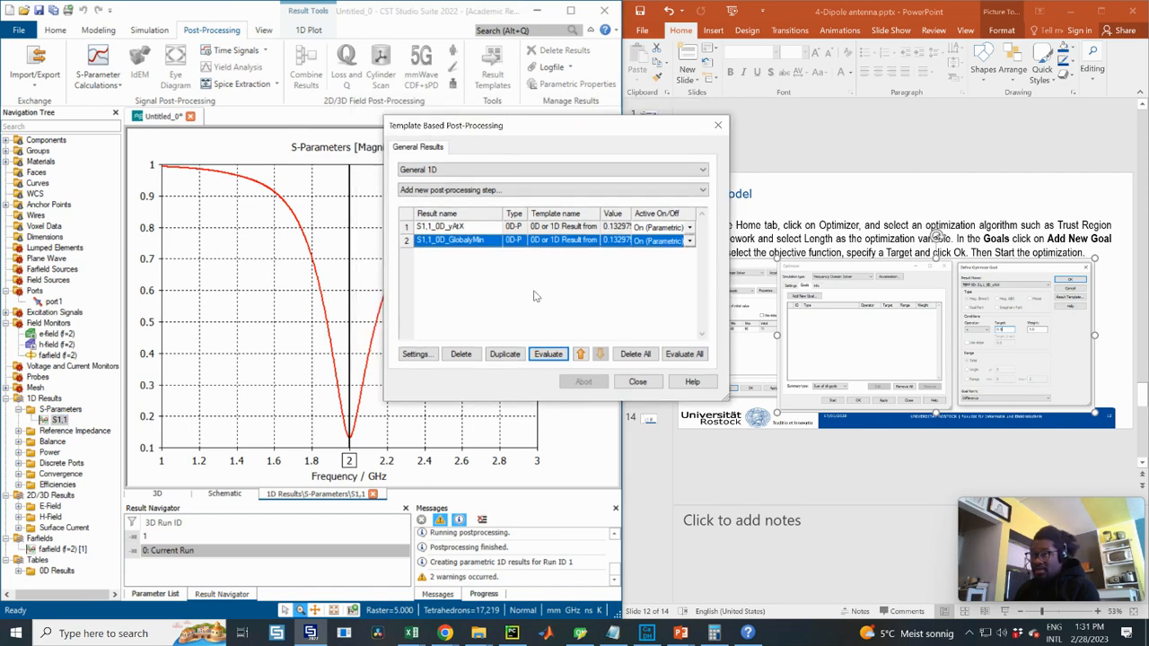
- Close Result Templates and delete the existing S1,1 goal in the Optimizer's Goals list
{"action": "left_click", "coordinate": [637, 382]}
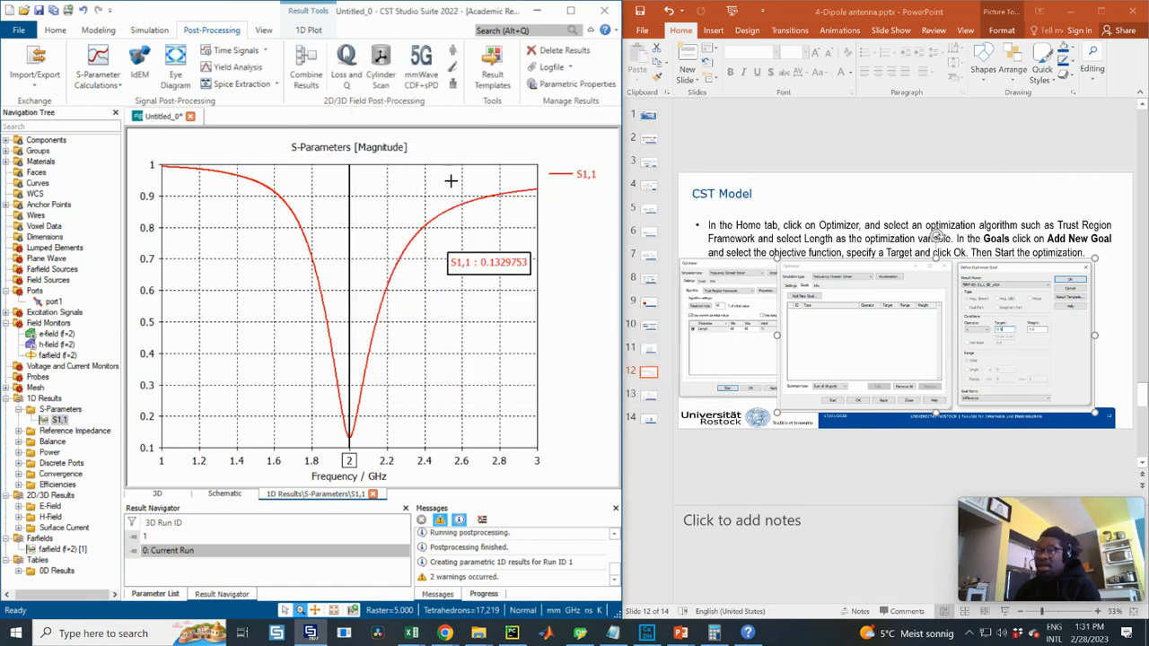
{"action": "left_click", "coordinate": [150, 32]}
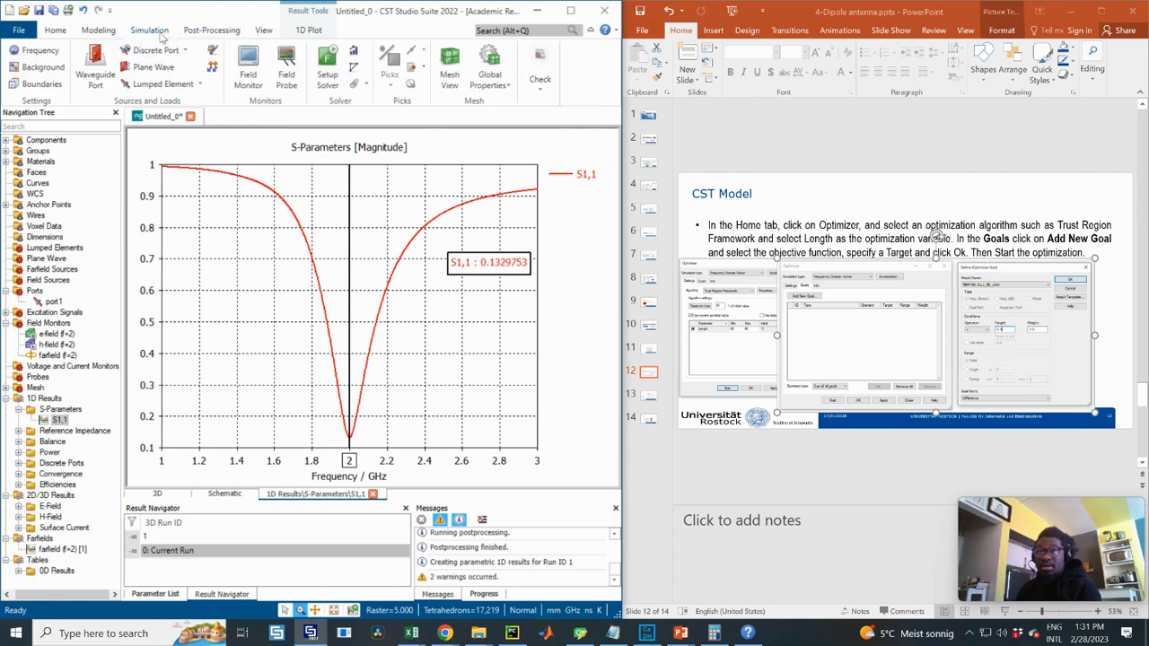
{"action": "left_click", "coordinate": [205, 34]}
{"action": "left_click", "coordinate": [164, 30]}
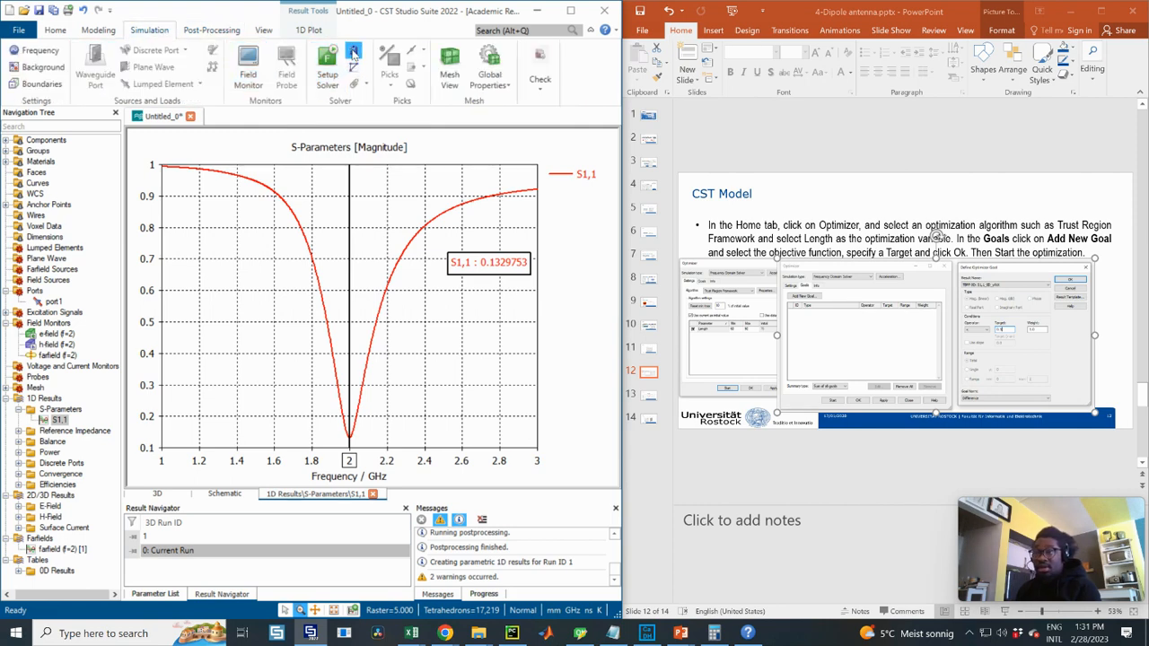
{"action": "left_click", "coordinate": [353, 50]}
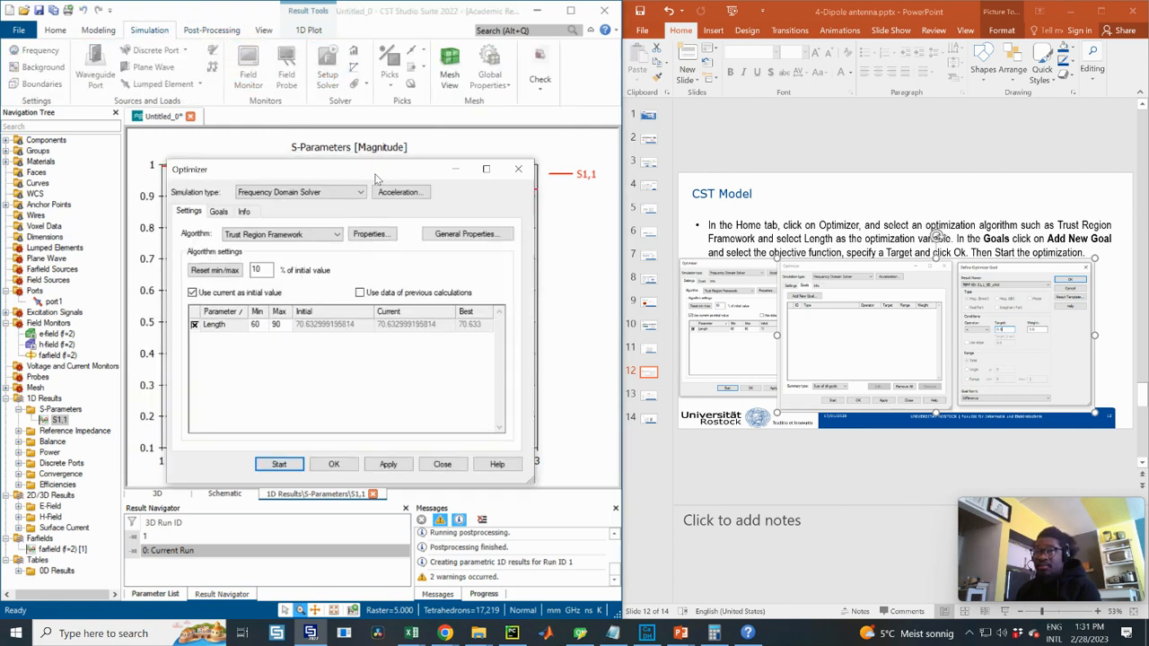
{"action": "left_click_drag", "start_coordinate": [263, 161], "coordinate": [402, 177]}
{"action": "left_click", "coordinate": [318, 220]}
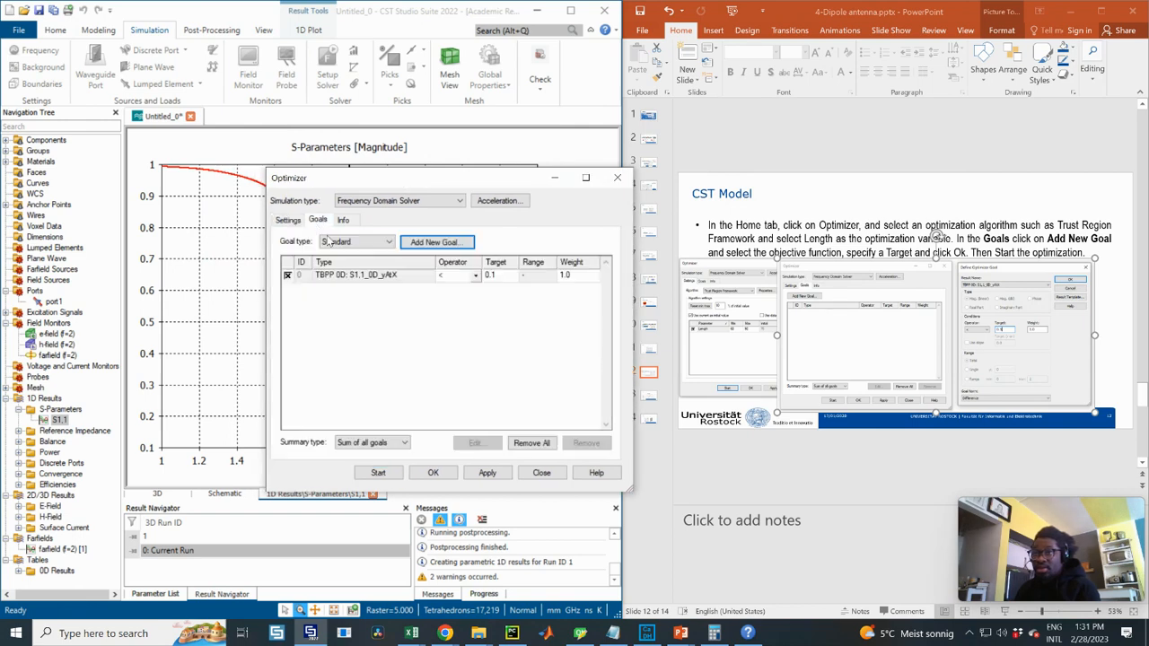
{"action": "left_click", "coordinate": [382, 276]}
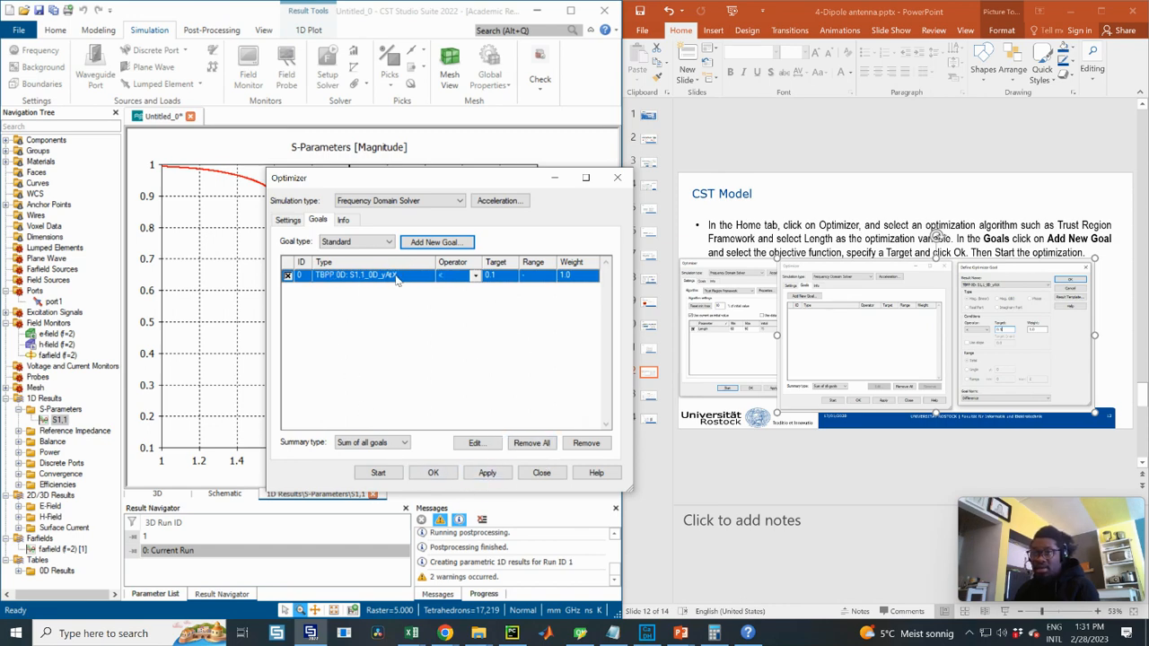
{"action": "left_click", "coordinate": [586, 442]}
{"action": "left_click", "coordinate": [466, 362]}
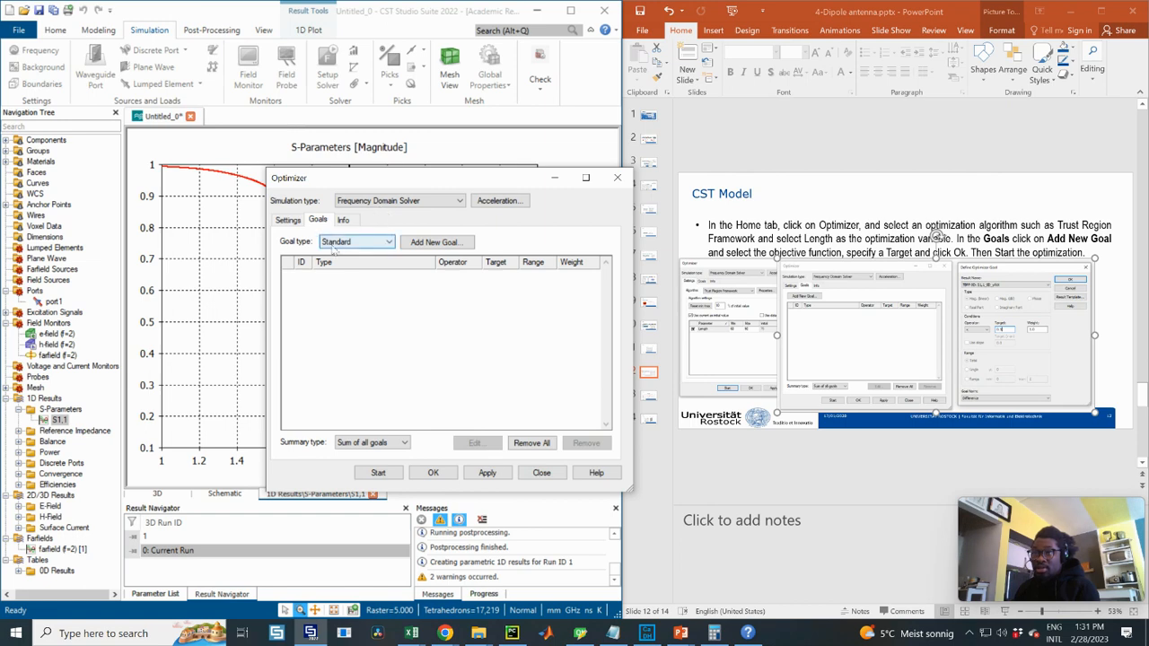
- Review optimizer settings, draft a new goal on the S1,1 global minimum, then cancel and close
{"action": "left_click", "coordinate": [288, 221]}
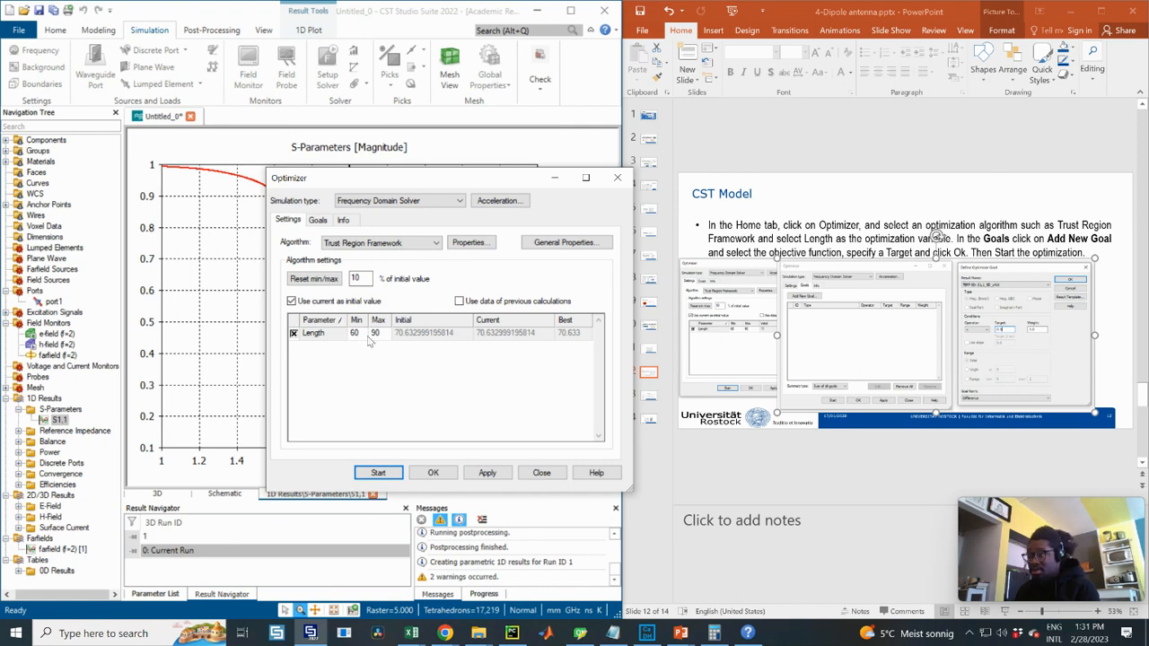
{"action": "left_click", "coordinate": [317, 222]}
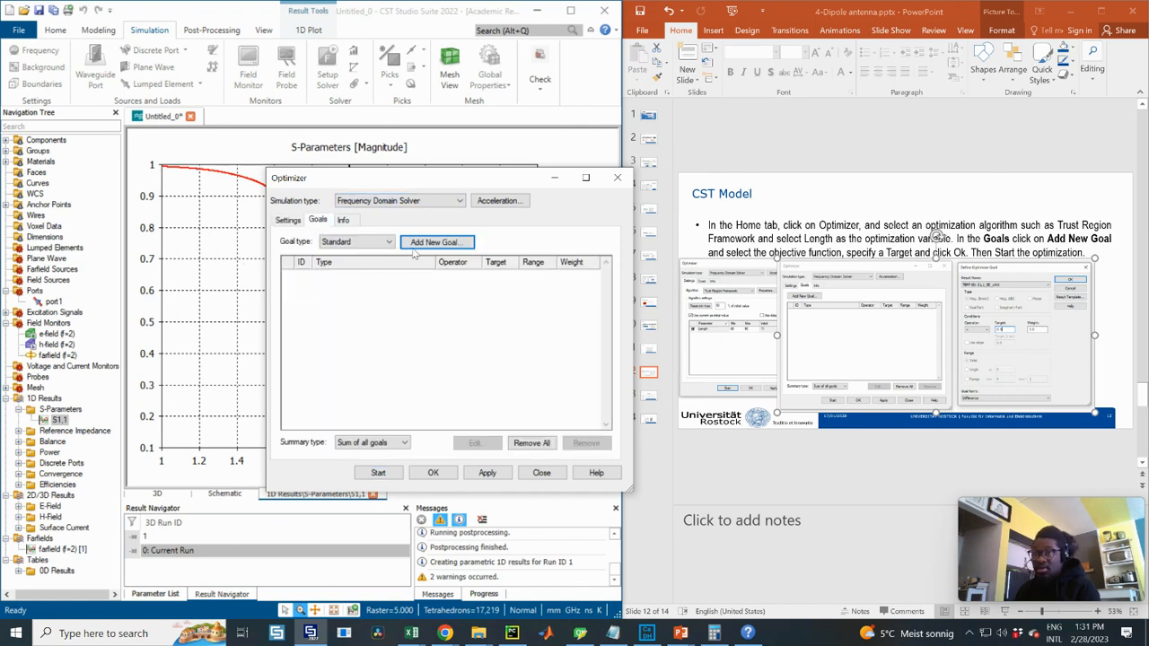
{"action": "left_click", "coordinate": [448, 242]}
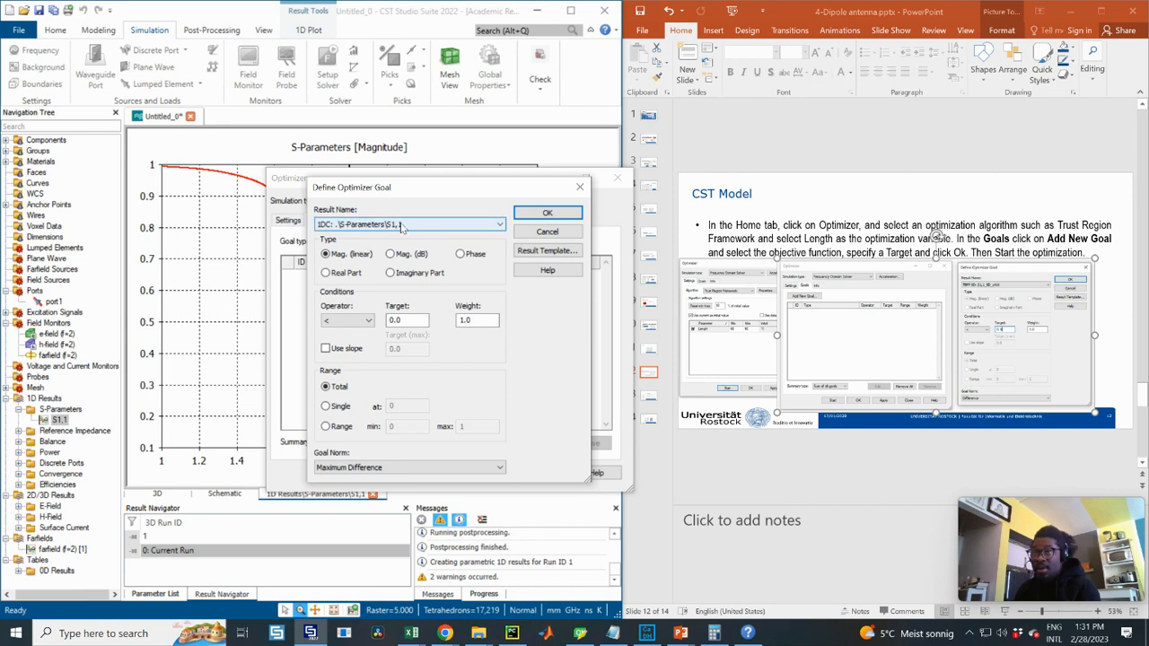
{"action": "left_click", "coordinate": [401, 226]}
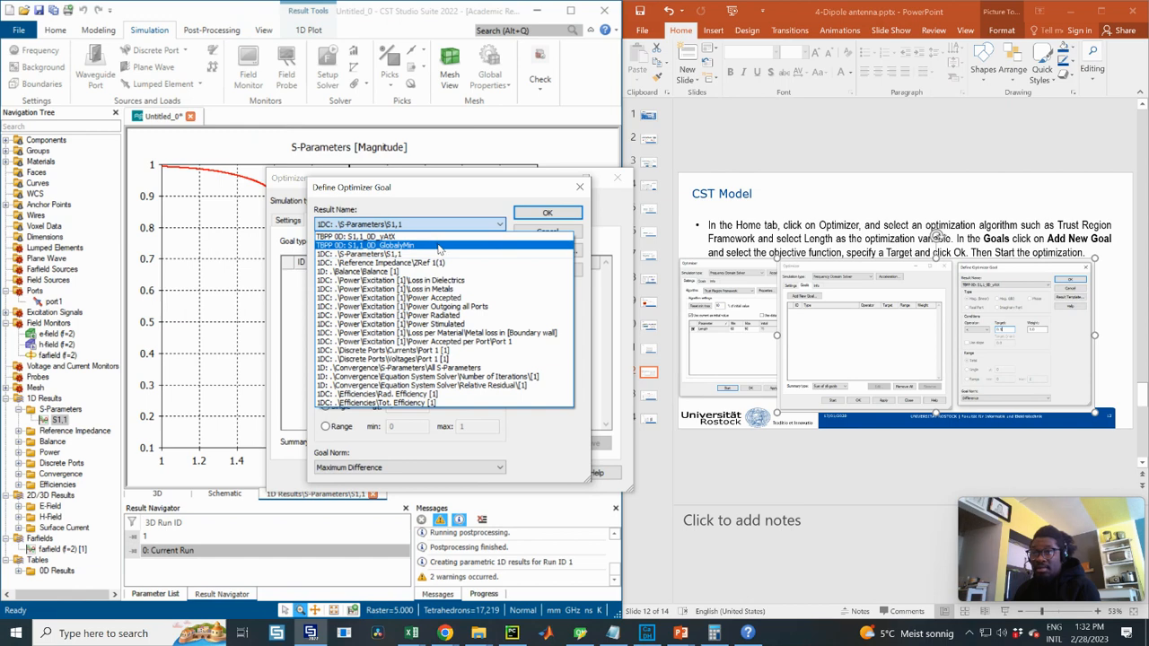
{"action": "left_click", "coordinate": [440, 245]}
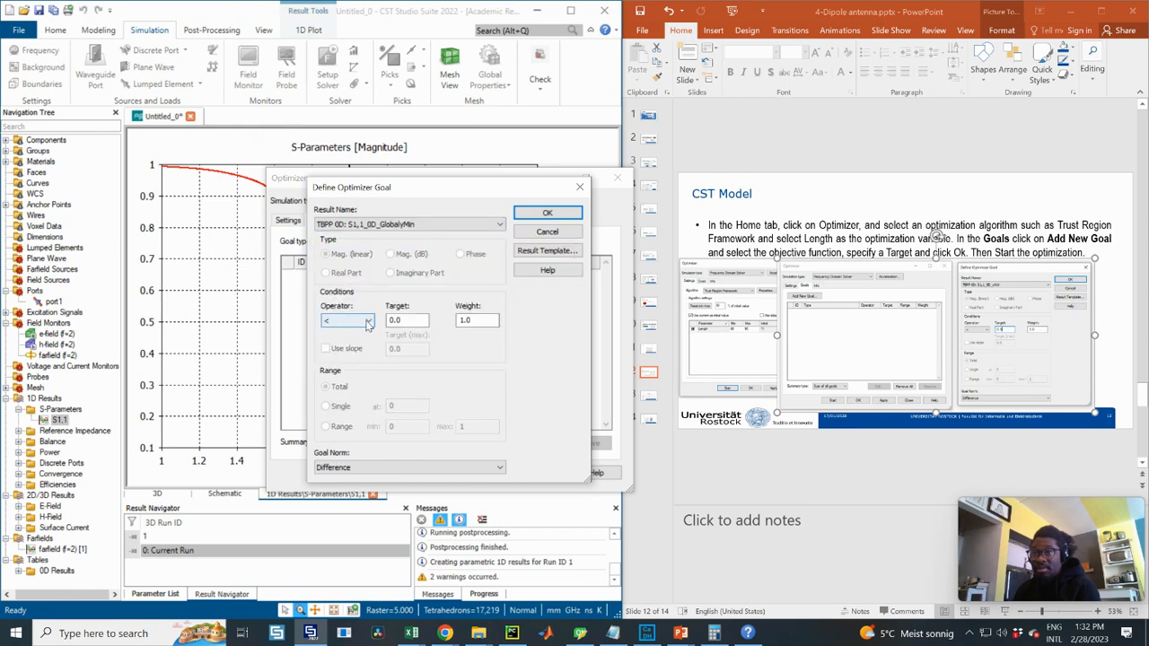
{"action": "left_click", "coordinate": [421, 224]}
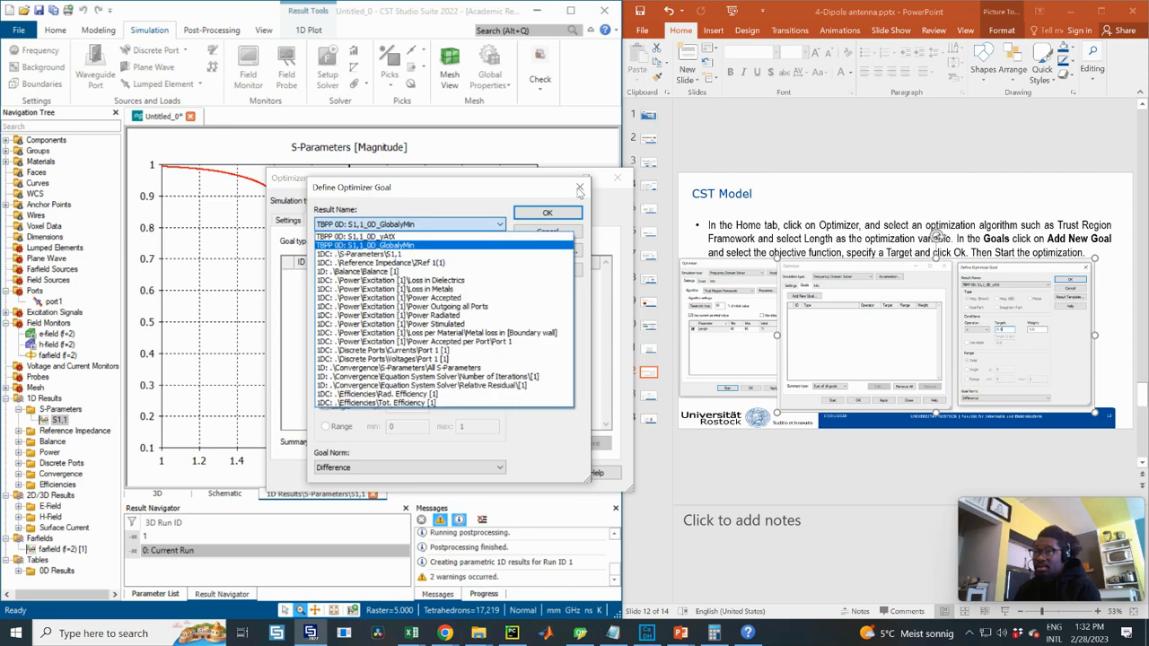
{"action": "left_click", "coordinate": [499, 200]}
{"action": "left_click", "coordinate": [581, 186]}
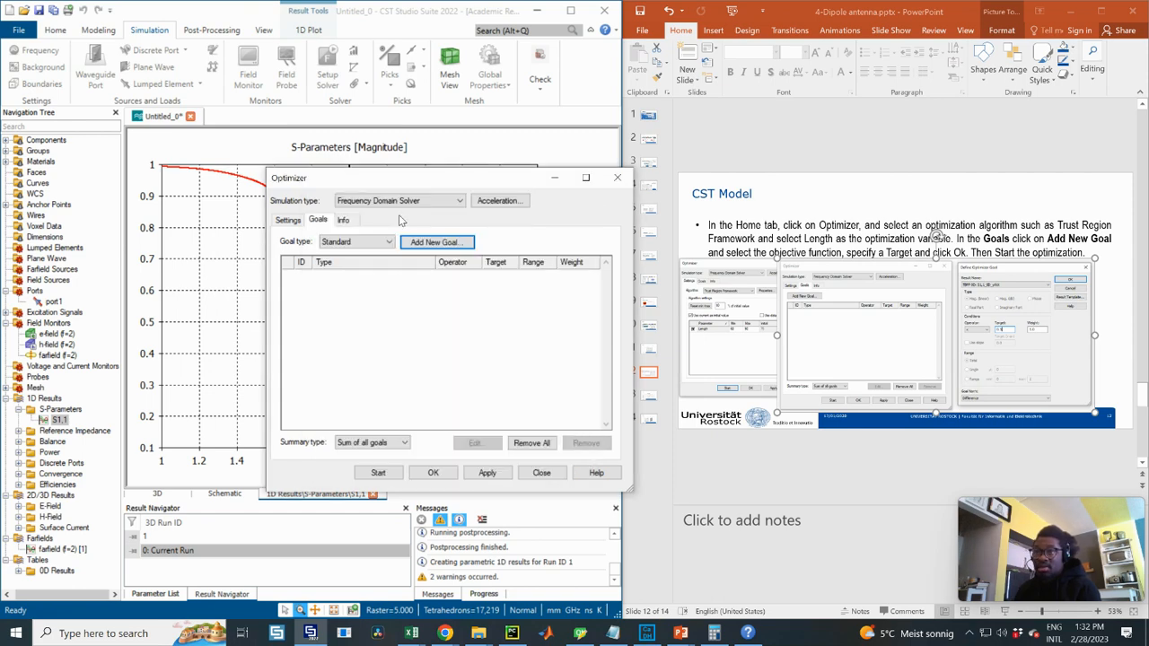
{"action": "left_click", "coordinate": [616, 181]}
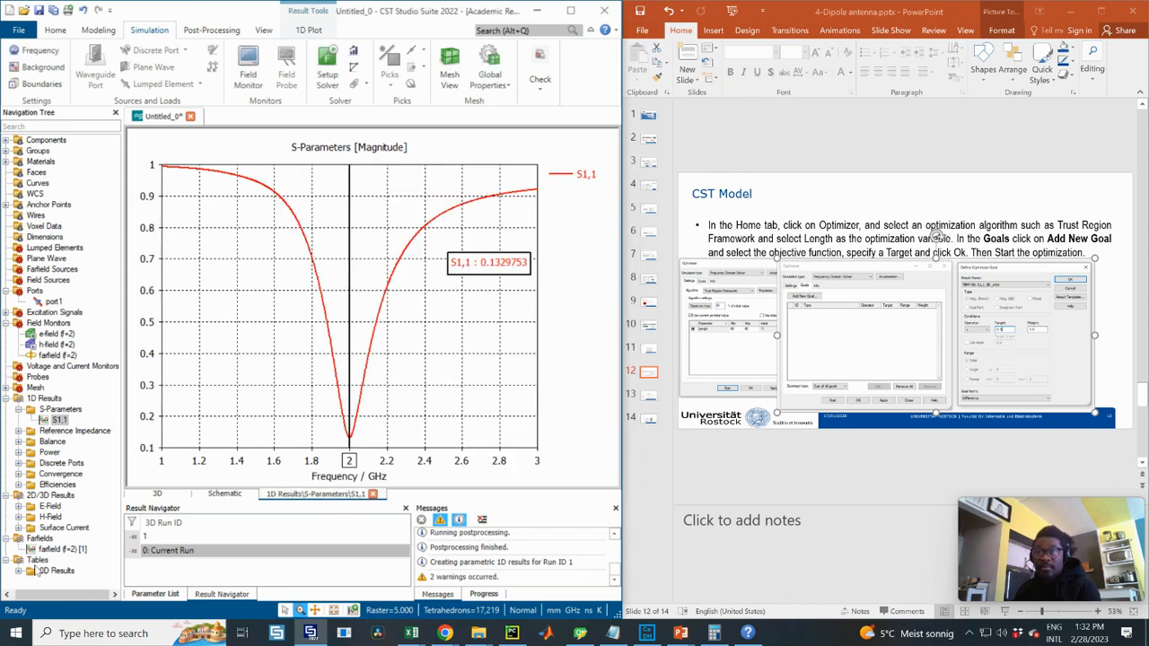
- Change the second S1,1 post-processing result to x at Global y-Maximum and evaluate it, giving 1
{"action": "left_click", "coordinate": [212, 30]}
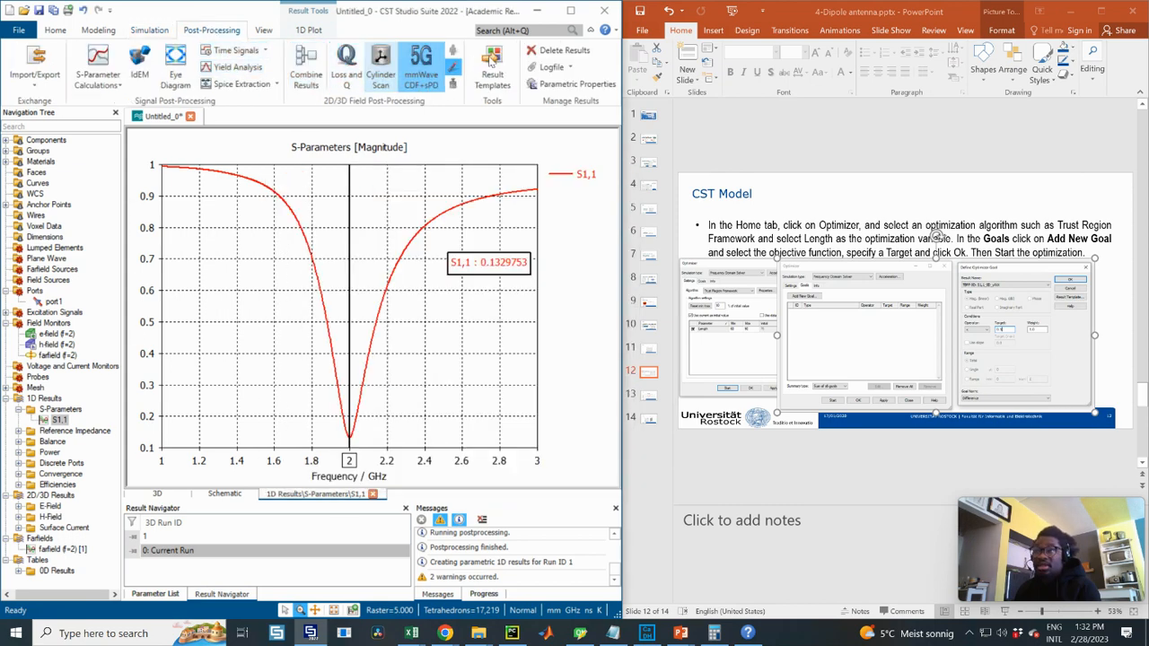
{"action": "left_click", "coordinate": [490, 60]}
{"action": "left_click", "coordinate": [325, 144]}
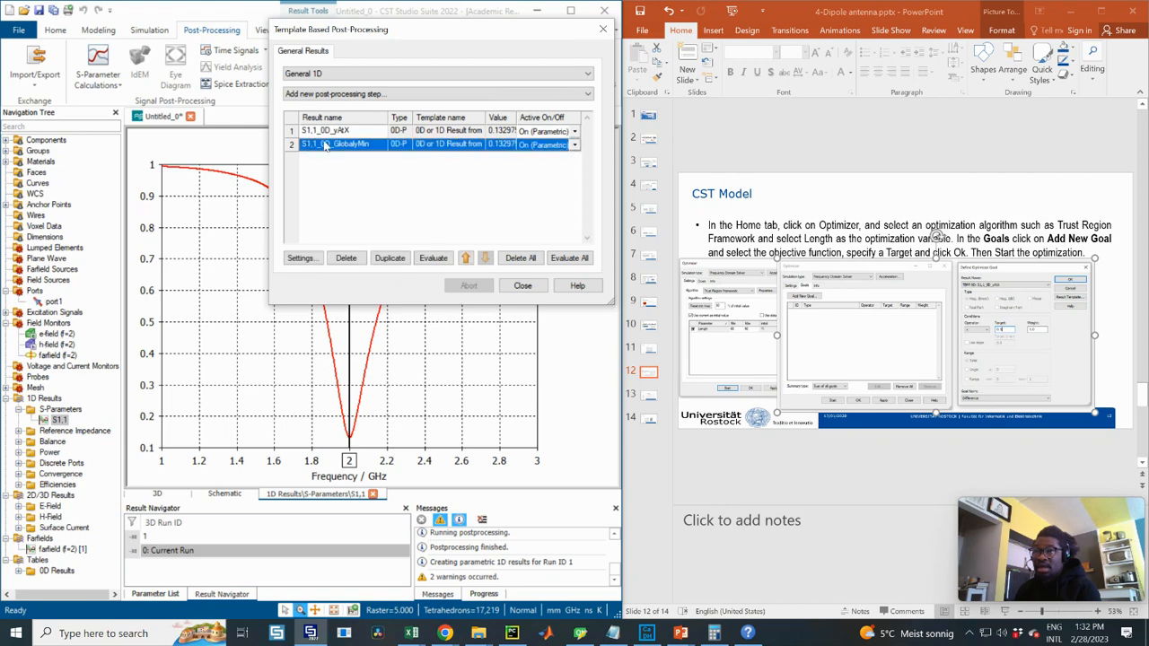
{"action": "left_click", "coordinate": [301, 258]}
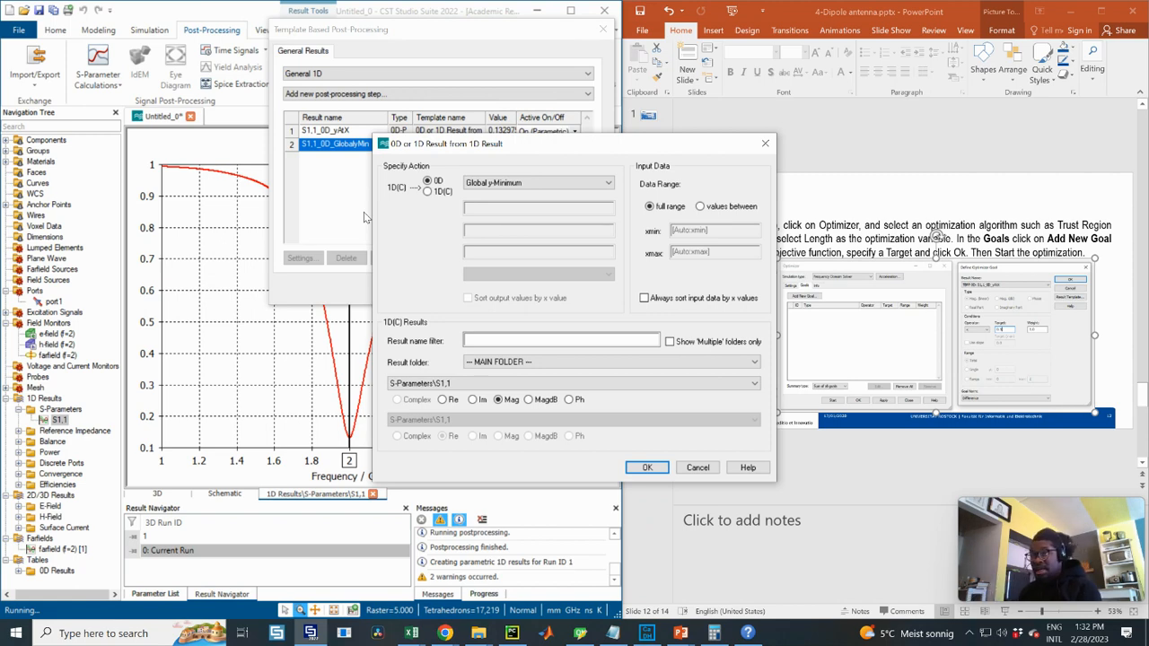
{"action": "left_click", "coordinate": [542, 183]}
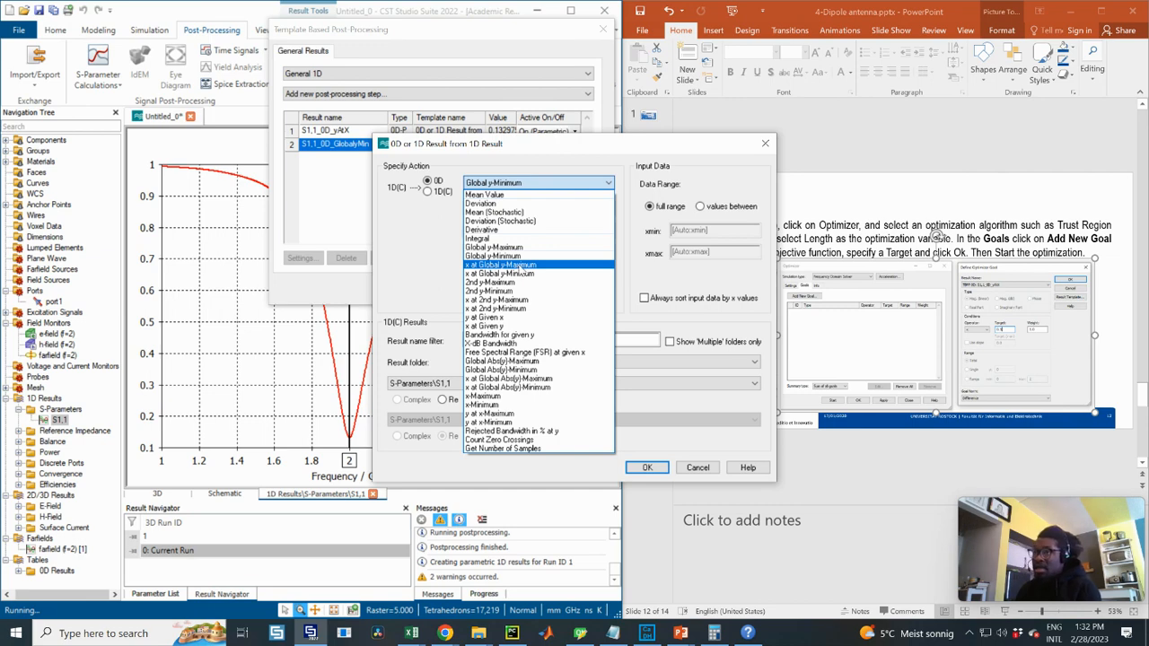
{"action": "left_click", "coordinate": [520, 267]}
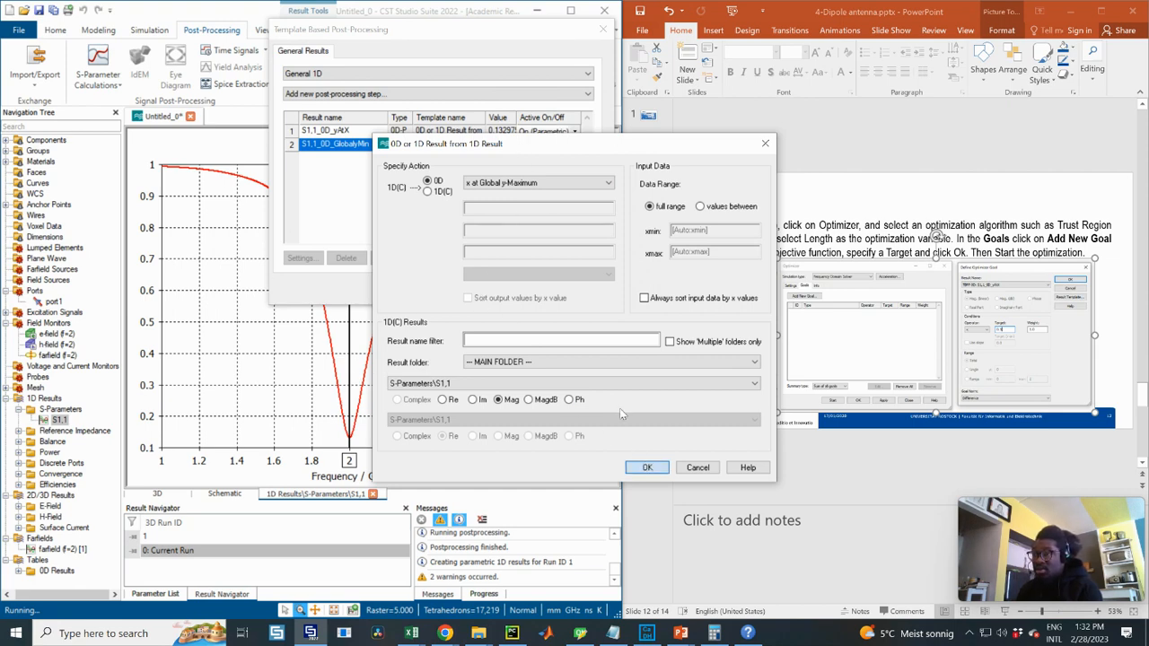
{"action": "left_click", "coordinate": [646, 467]}
{"action": "left_click", "coordinate": [418, 213]}
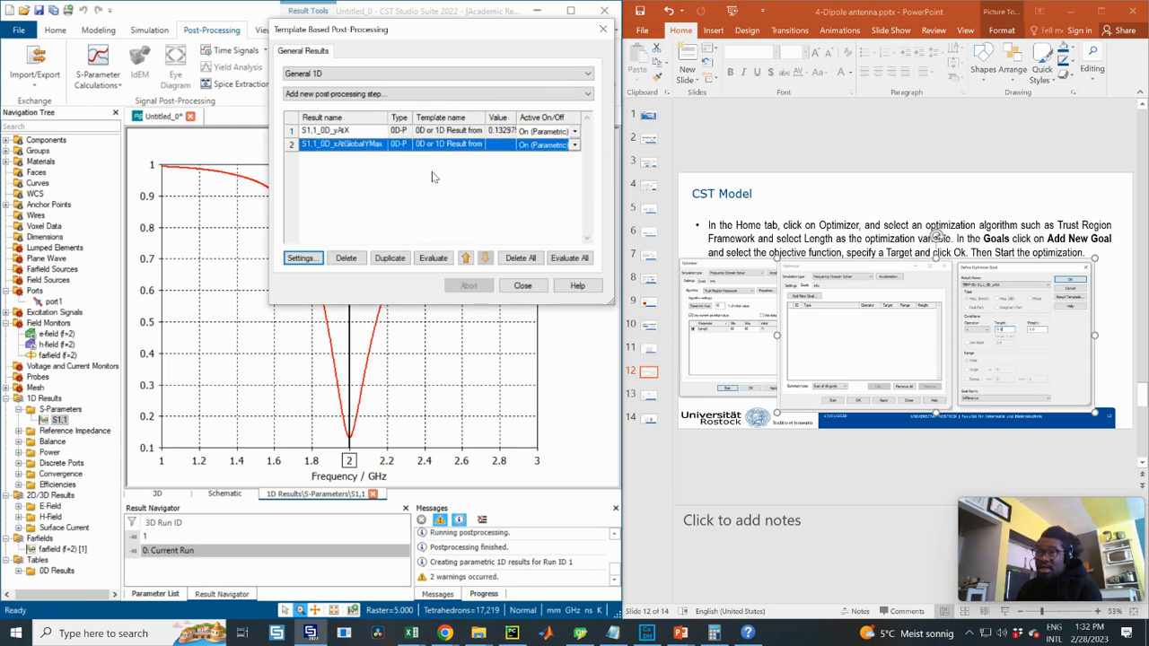
{"action": "left_click", "coordinate": [434, 257]}
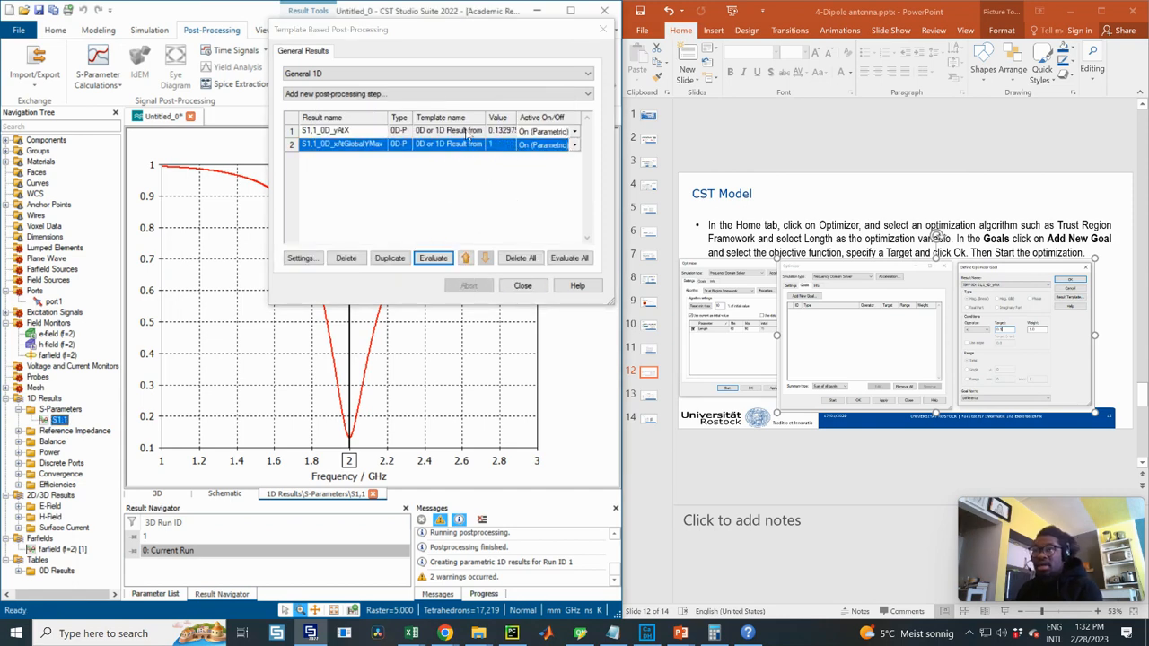
{"action": "left_click_drag", "start_coordinate": [404, 49], "coordinate": [453, 166]}
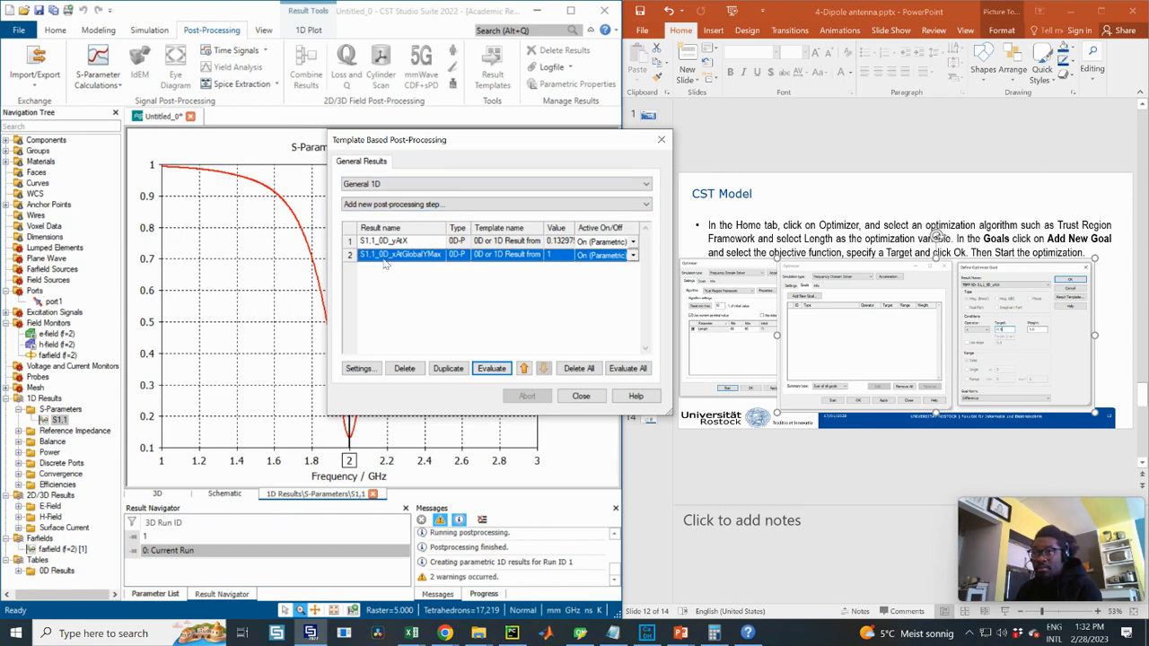
- Switch the second result to x at Global y-Minimum, evaluate it to 2, and close Result Templates
{"action": "left_click", "coordinate": [359, 368]}
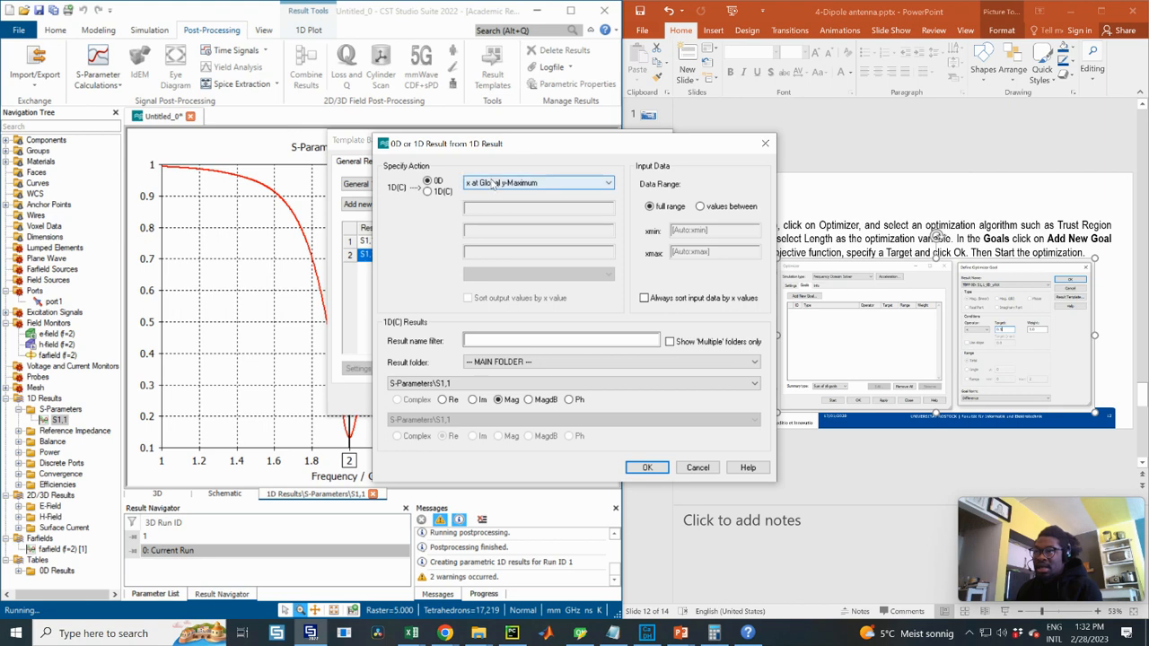
{"action": "left_click", "coordinate": [492, 182]}
{"action": "left_click", "coordinate": [494, 274]}
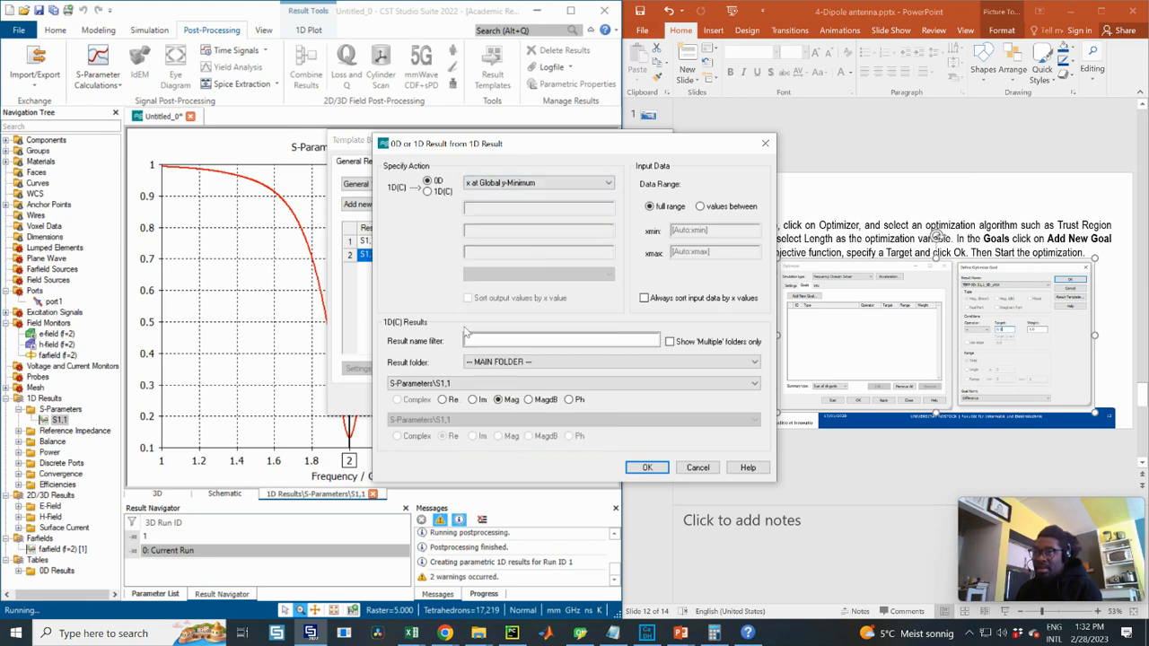
{"action": "left_click", "coordinate": [646, 467]}
{"action": "left_click", "coordinate": [475, 325]}
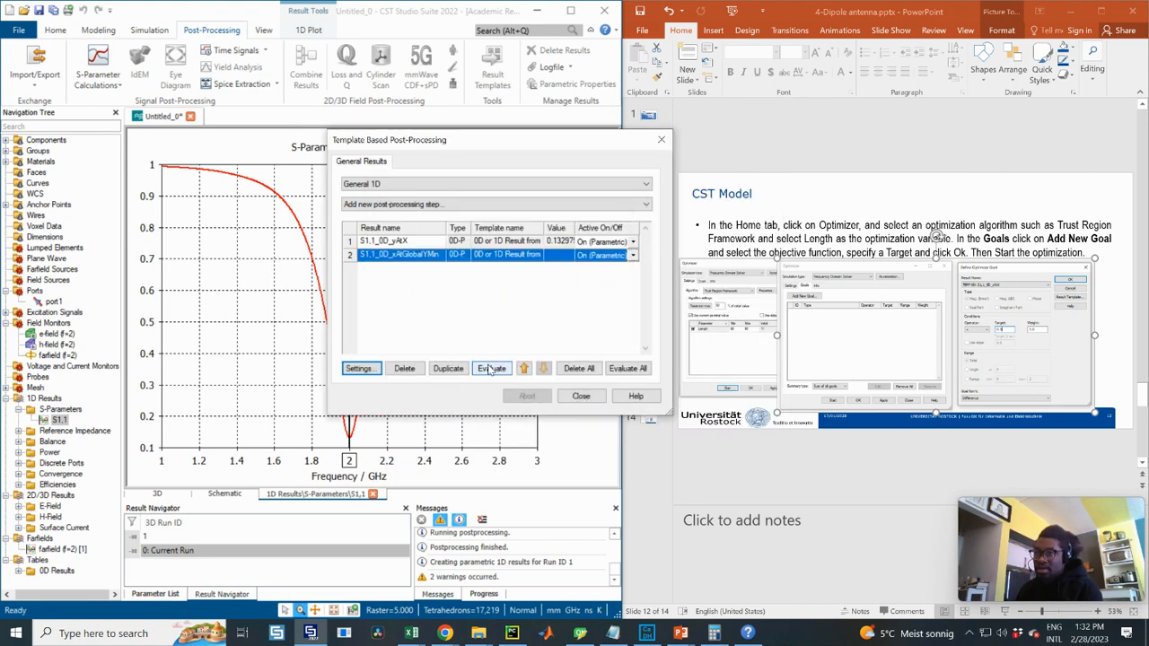
{"action": "left_click", "coordinate": [491, 369]}
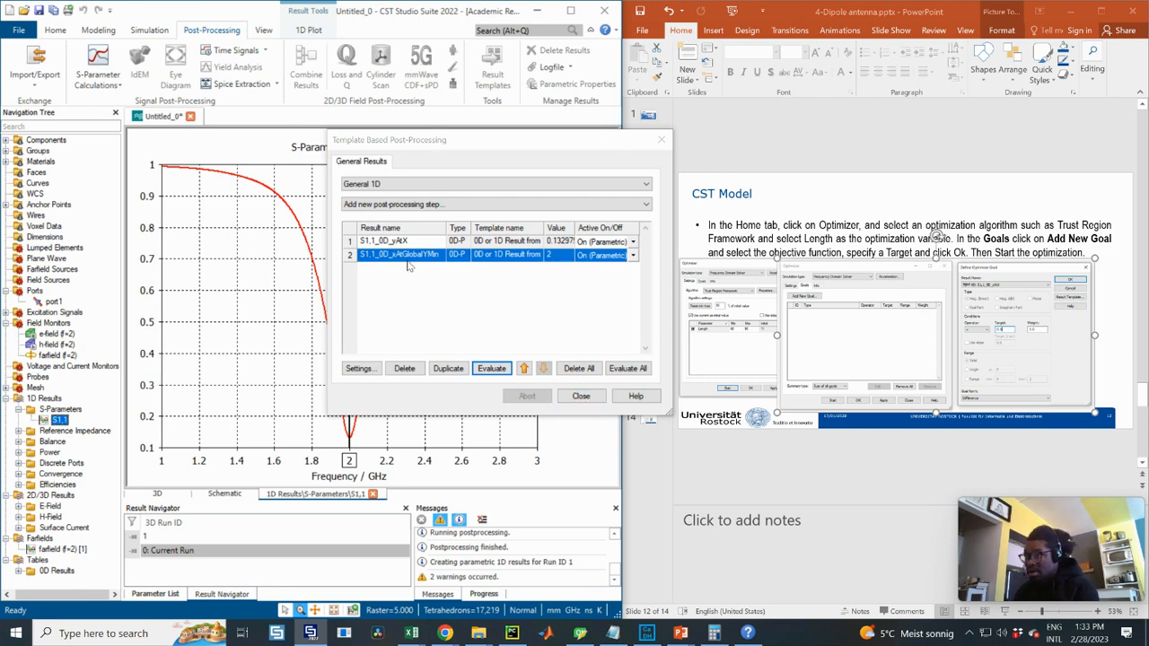
{"action": "left_click", "coordinate": [581, 396]}
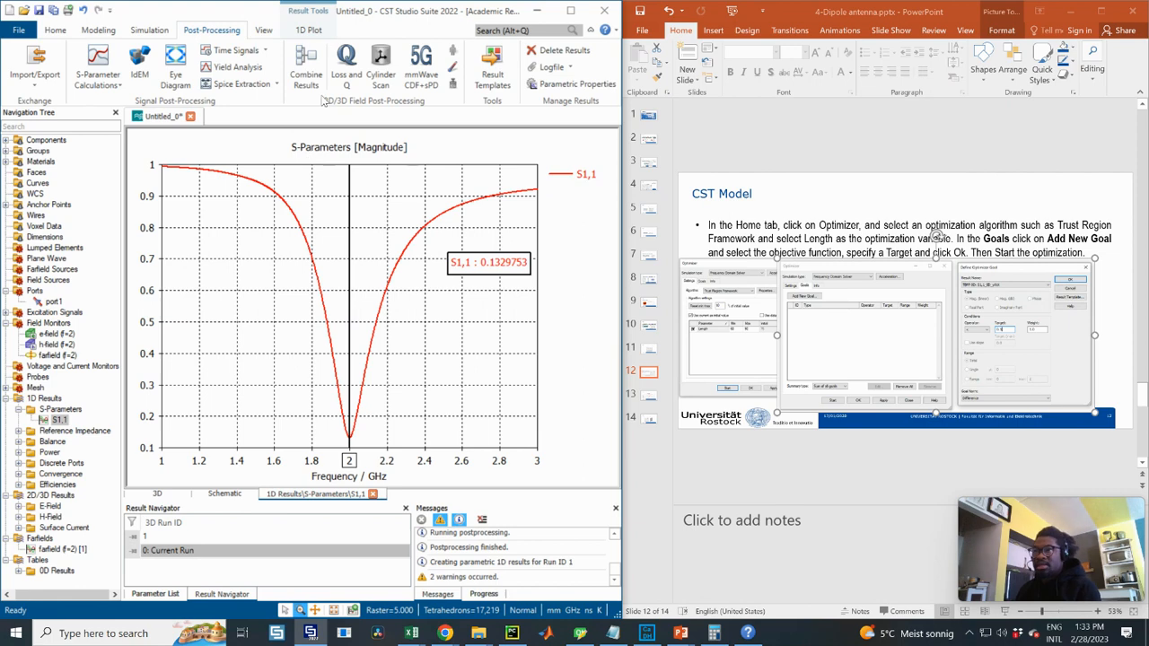
- Show the Parameter List and start editing the Length parameter's expression
{"action": "left_click", "coordinate": [164, 33]}
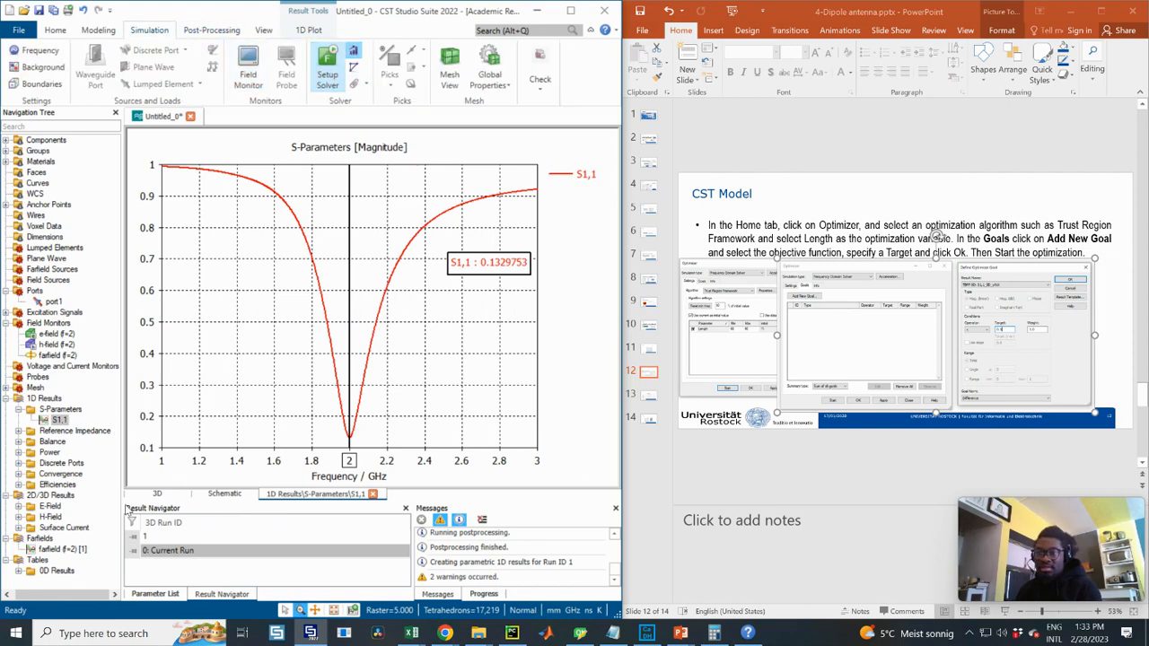
{"action": "left_click", "coordinate": [156, 593]}
{"action": "double_click", "coordinate": [243, 536]}
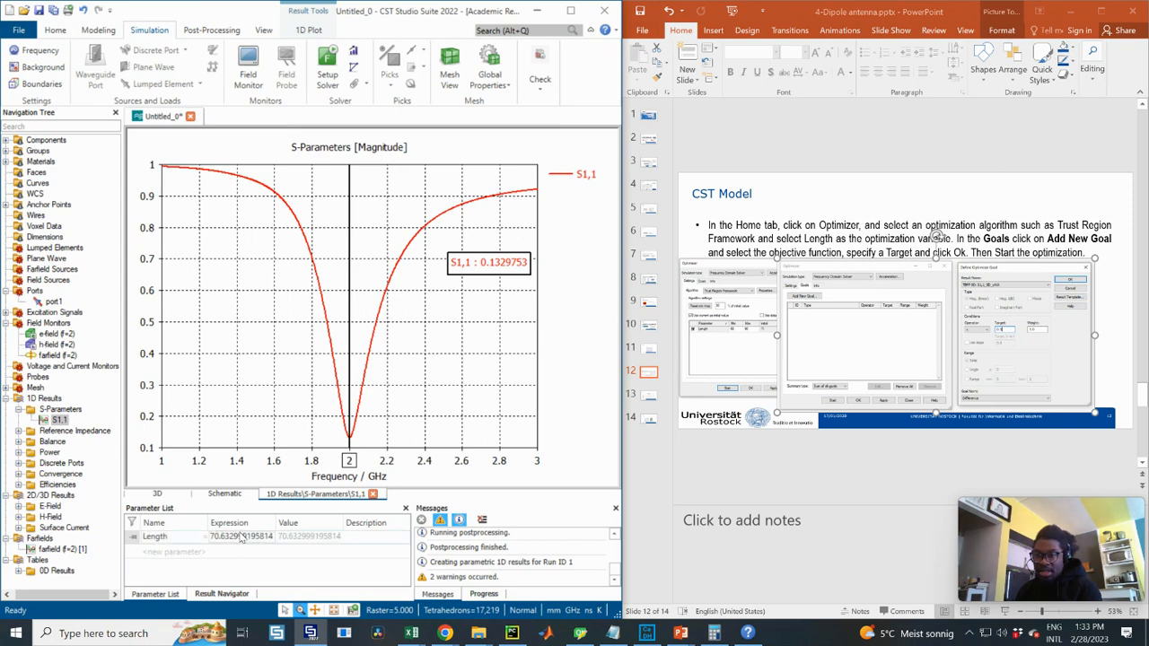
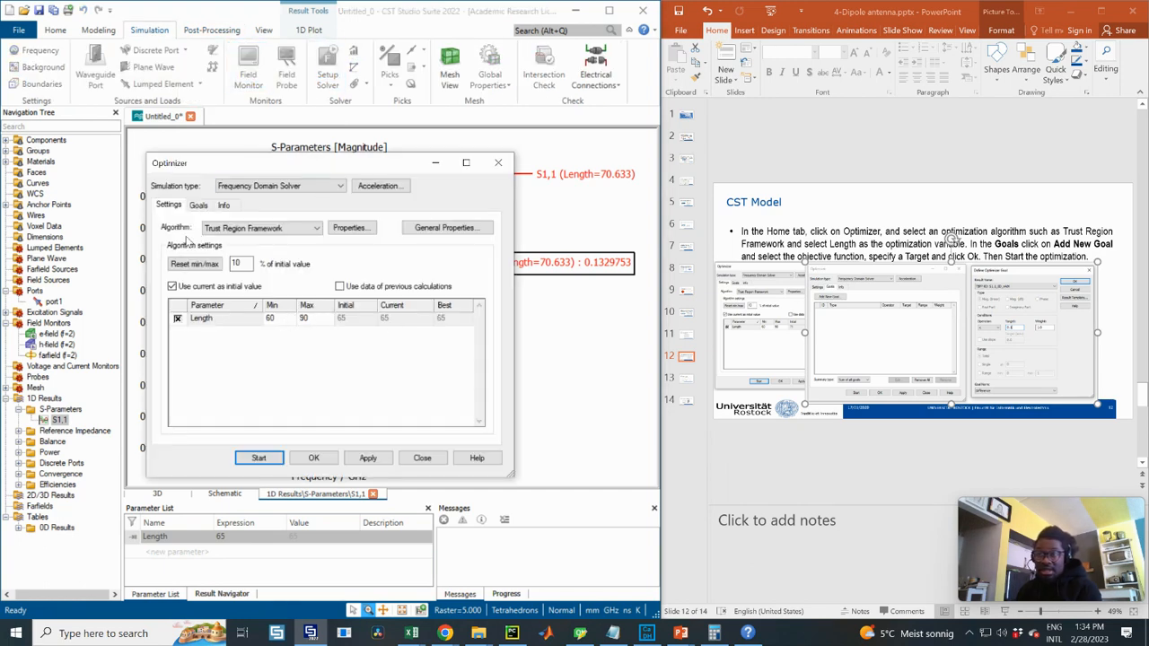
- Delete the old S1,1 goal from the optimizer's Goals list
{"action": "left_click", "coordinate": [197, 204]}
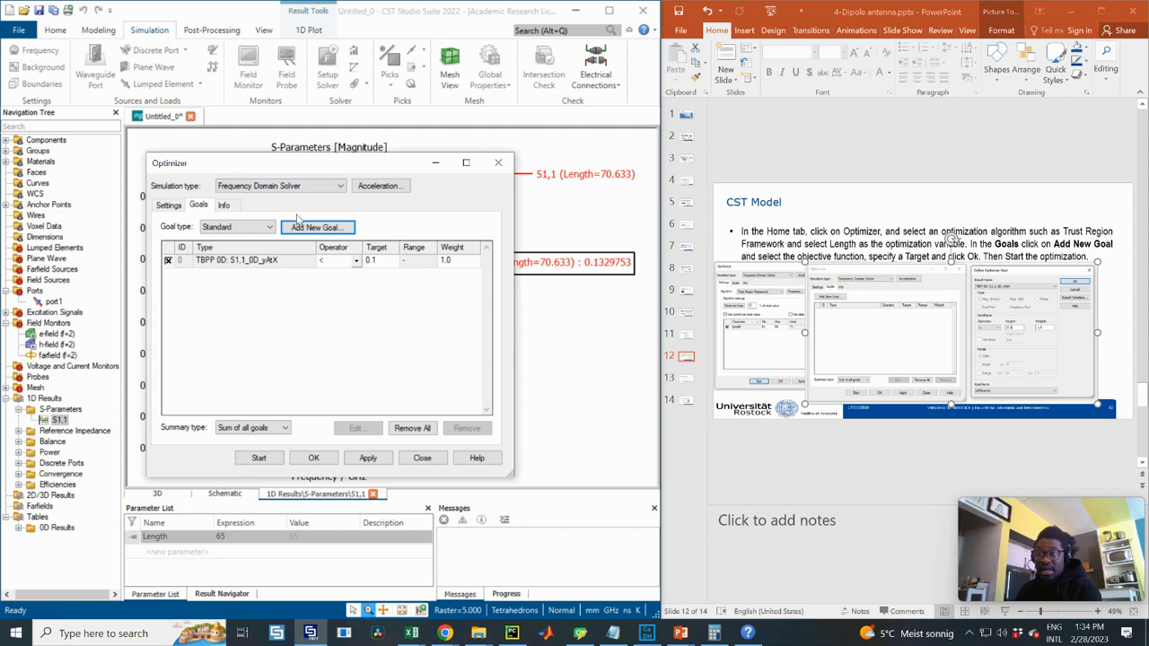
{"action": "left_click", "coordinate": [233, 260]}
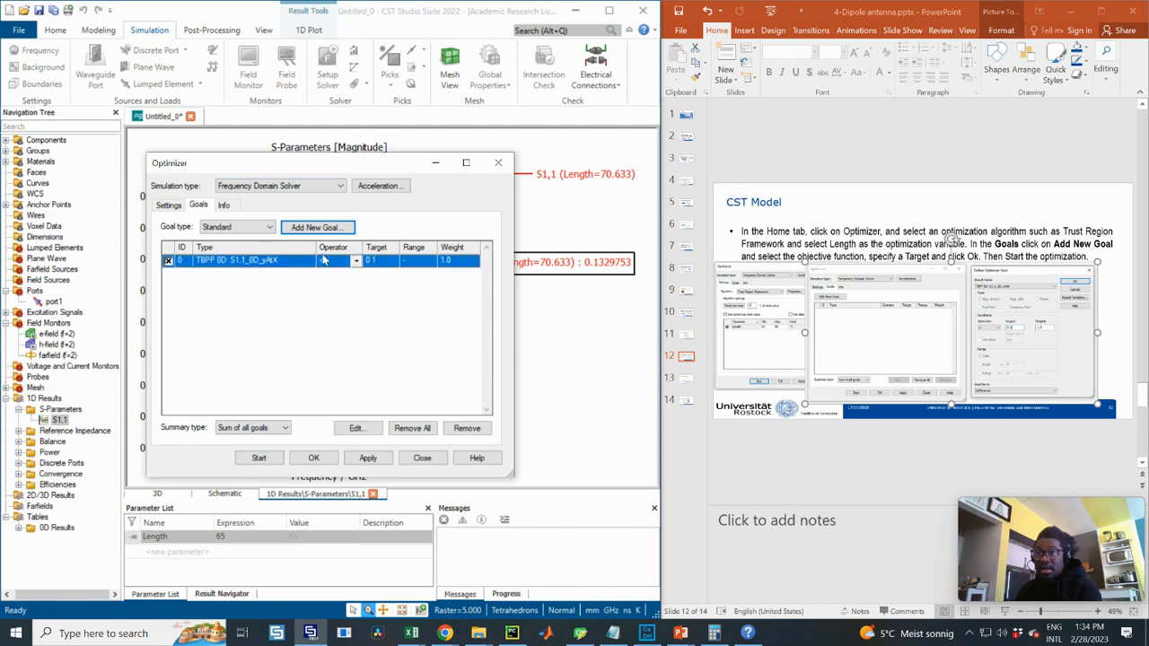
{"action": "left_click", "coordinate": [468, 430]}
{"action": "left_click", "coordinate": [336, 348]}
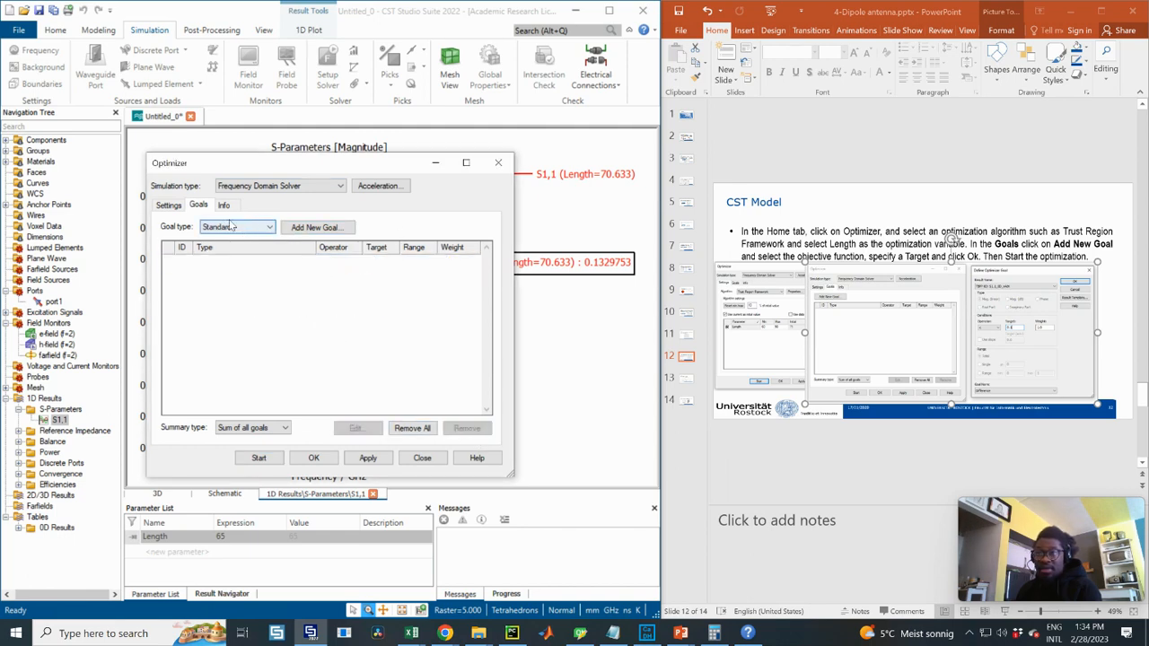
- Add a goal requiring S1,1_0D_xAtGlobalYMin to equal target 2, and save it
{"action": "left_click", "coordinate": [306, 227]}
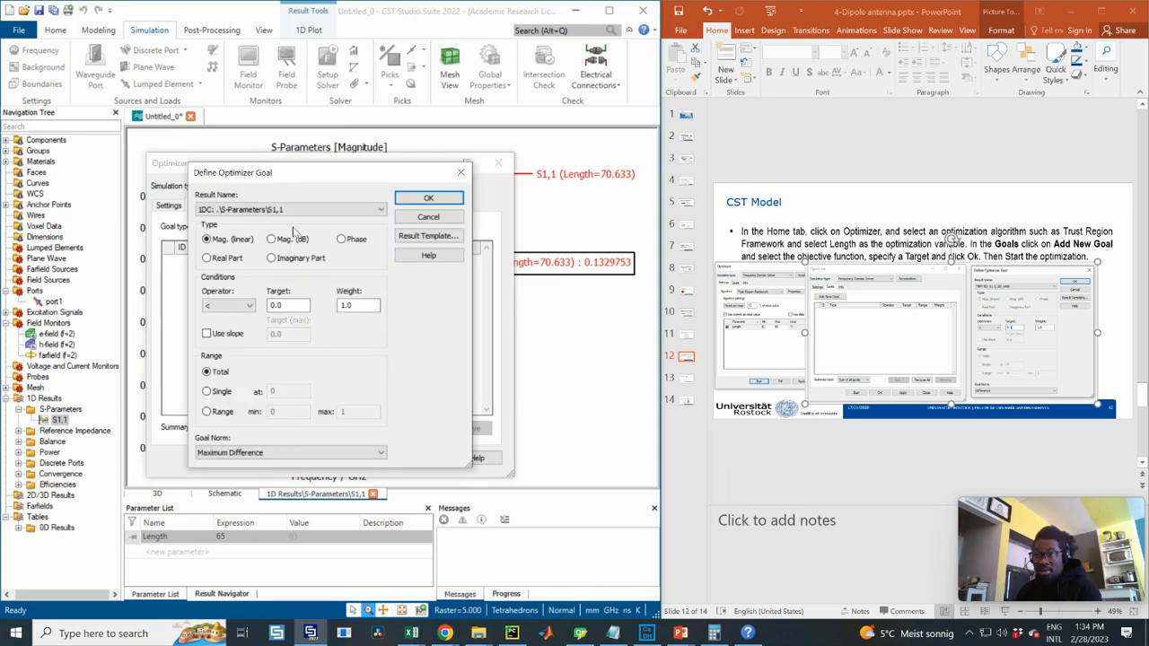
{"action": "left_click", "coordinate": [270, 213]}
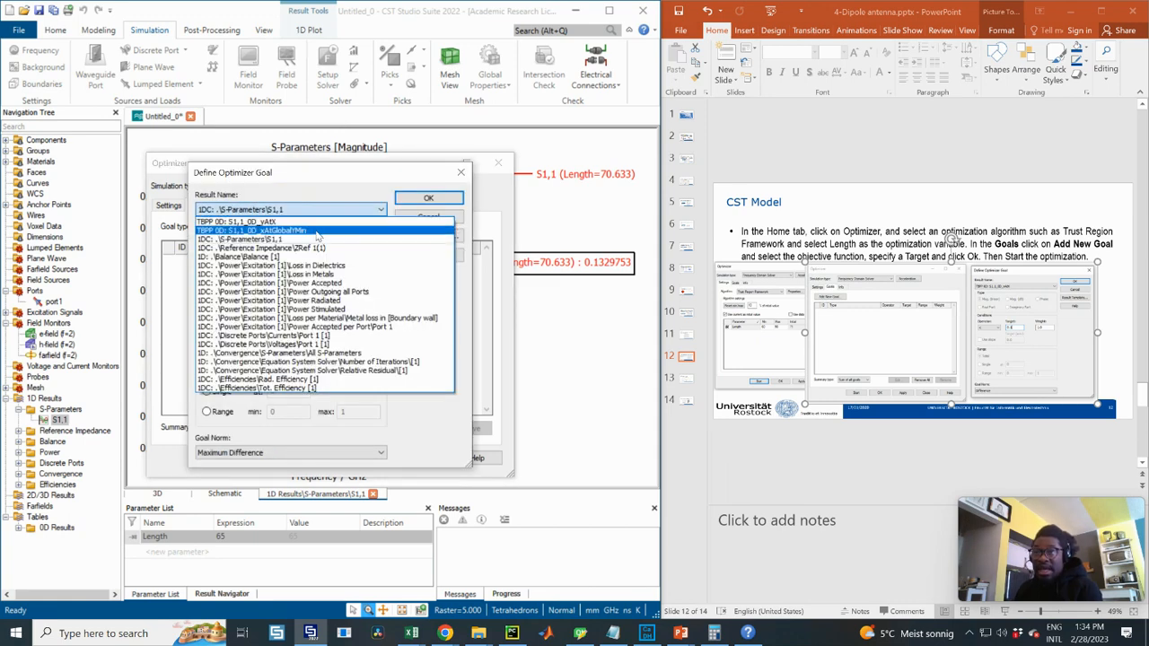
{"action": "left_click", "coordinate": [319, 231]}
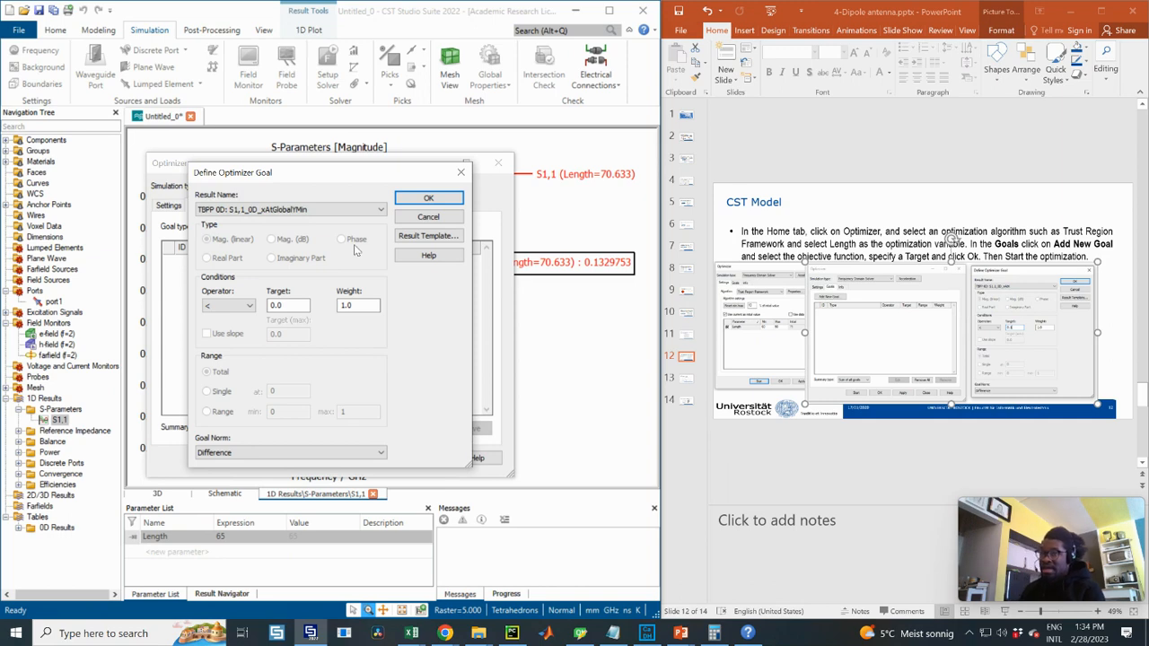
{"action": "left_click", "coordinate": [238, 306]}
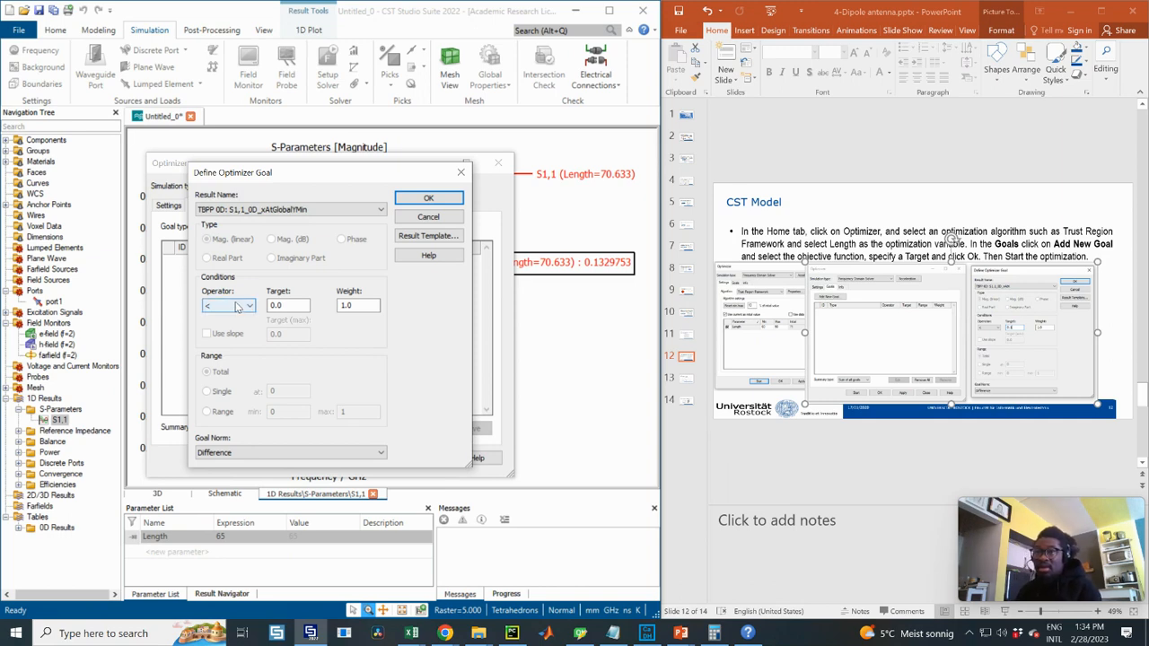
{"action": "left_click", "coordinate": [215, 335]}
{"action": "double_click", "coordinate": [276, 305]}
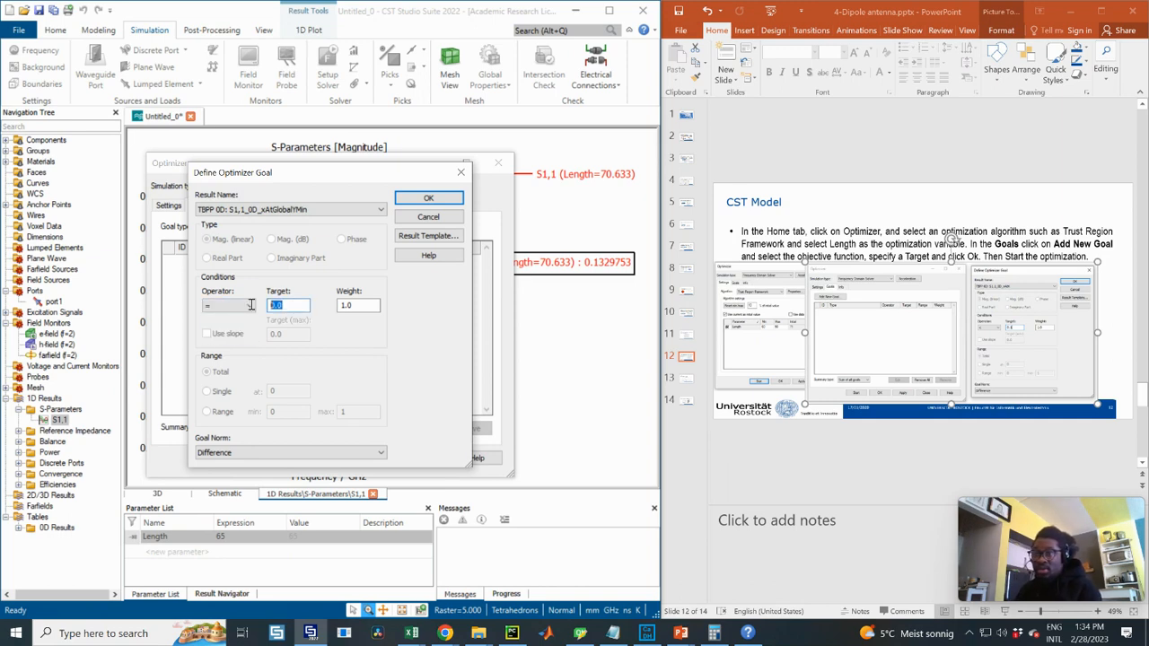
{"action": "type", "text": "2"}
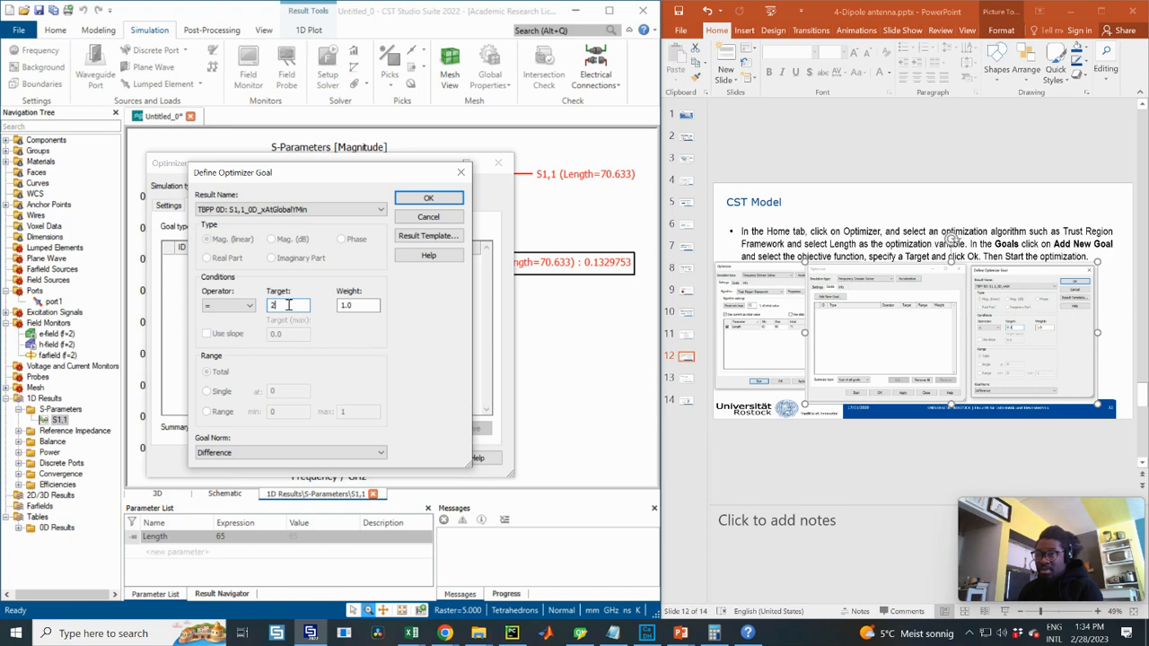
{"action": "left_click_drag", "start_coordinate": [288, 306], "coordinate": [259, 305]}
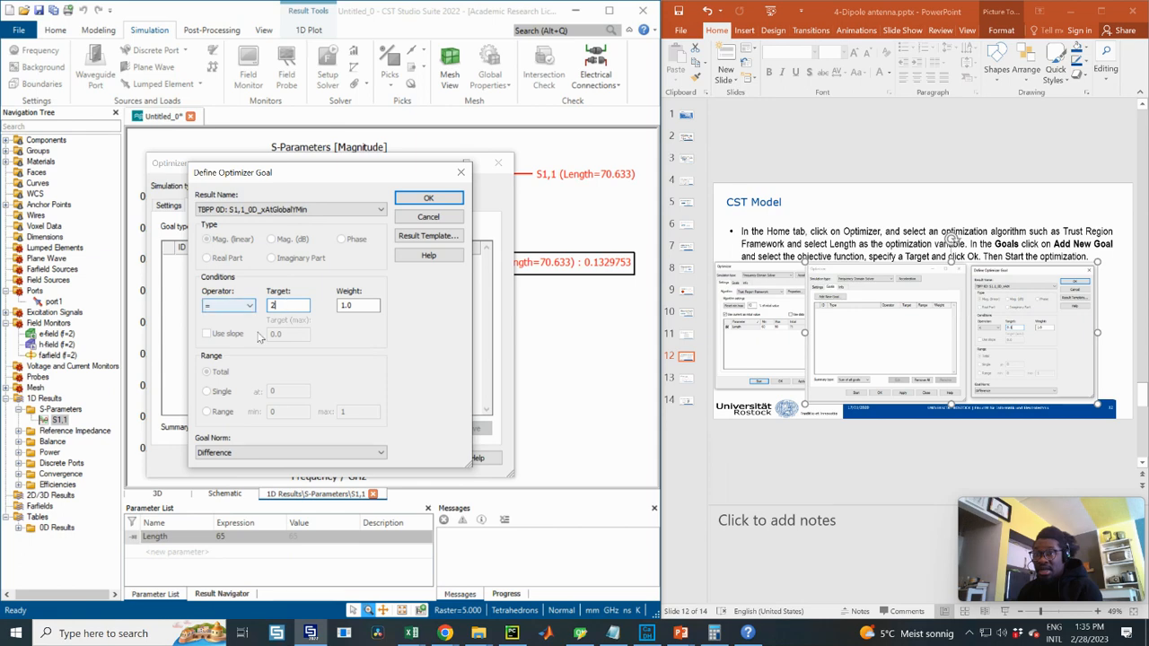
{"action": "left_click", "coordinate": [426, 199]}
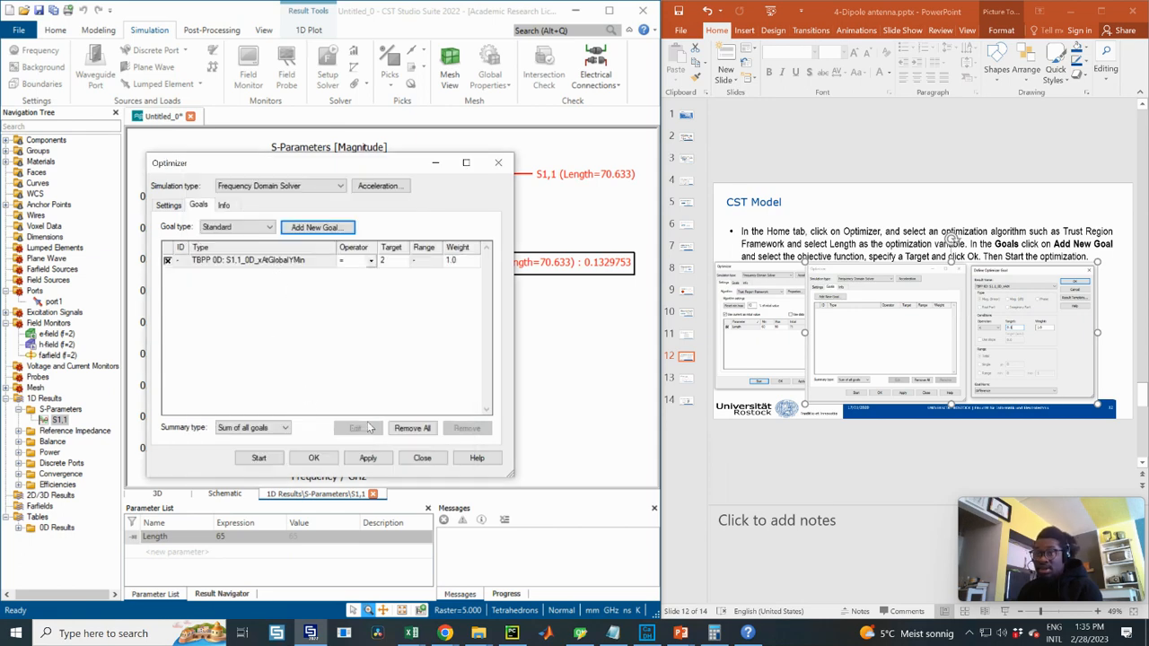
- Run the optimization, read the optimized Length of 70.475, and close the optimizer
{"action": "left_click", "coordinate": [260, 459]}
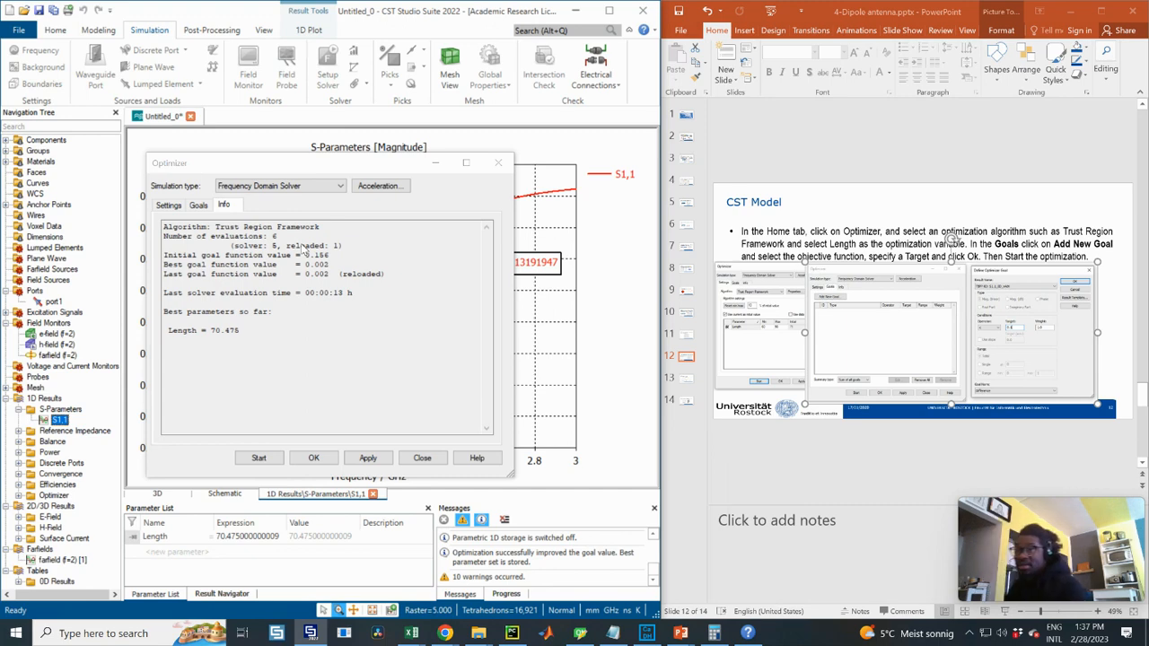
{"action": "left_click", "coordinate": [212, 332]}
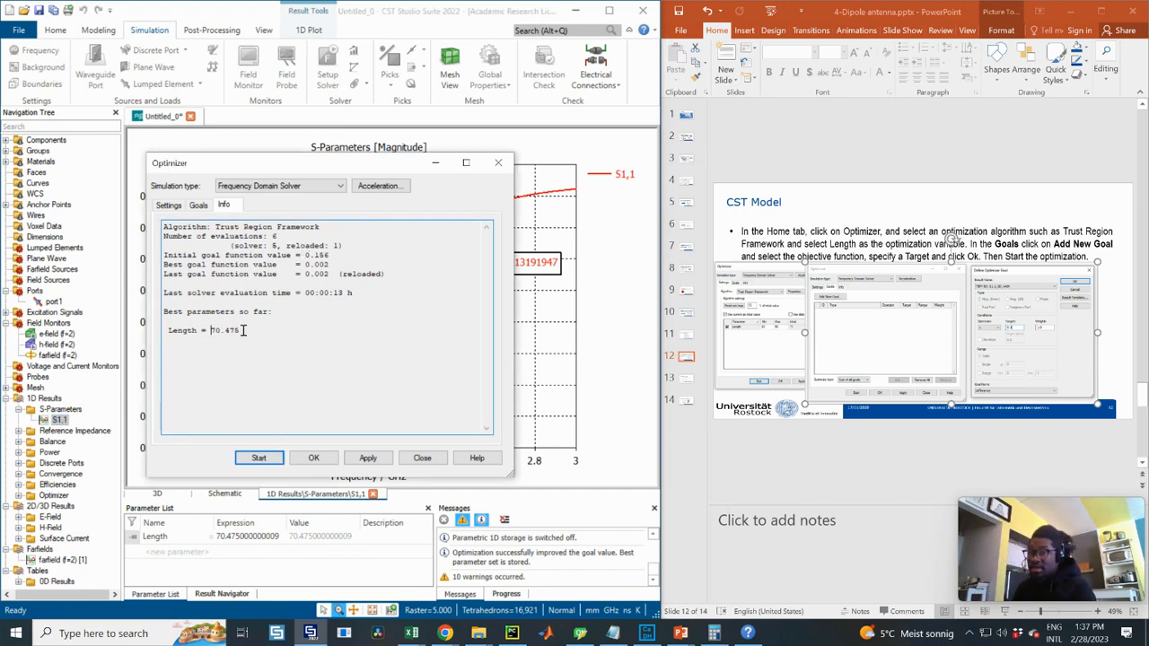
{"action": "left_click_drag", "start_coordinate": [238, 330], "coordinate": [212, 331]}
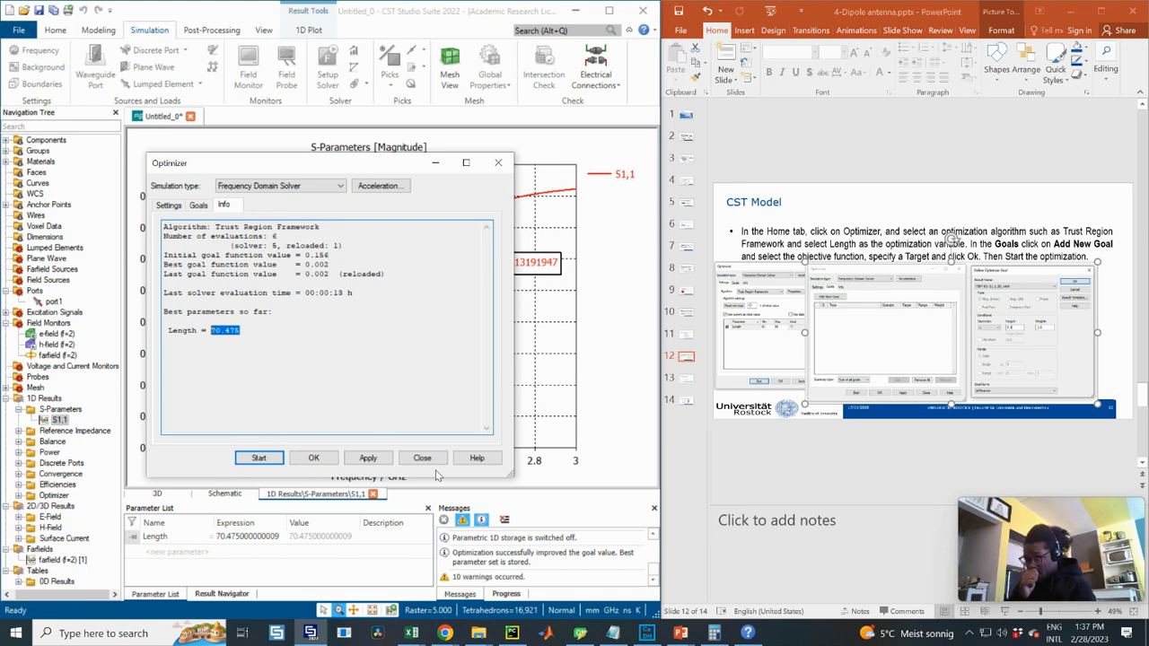
{"action": "left_click", "coordinate": [249, 331]}
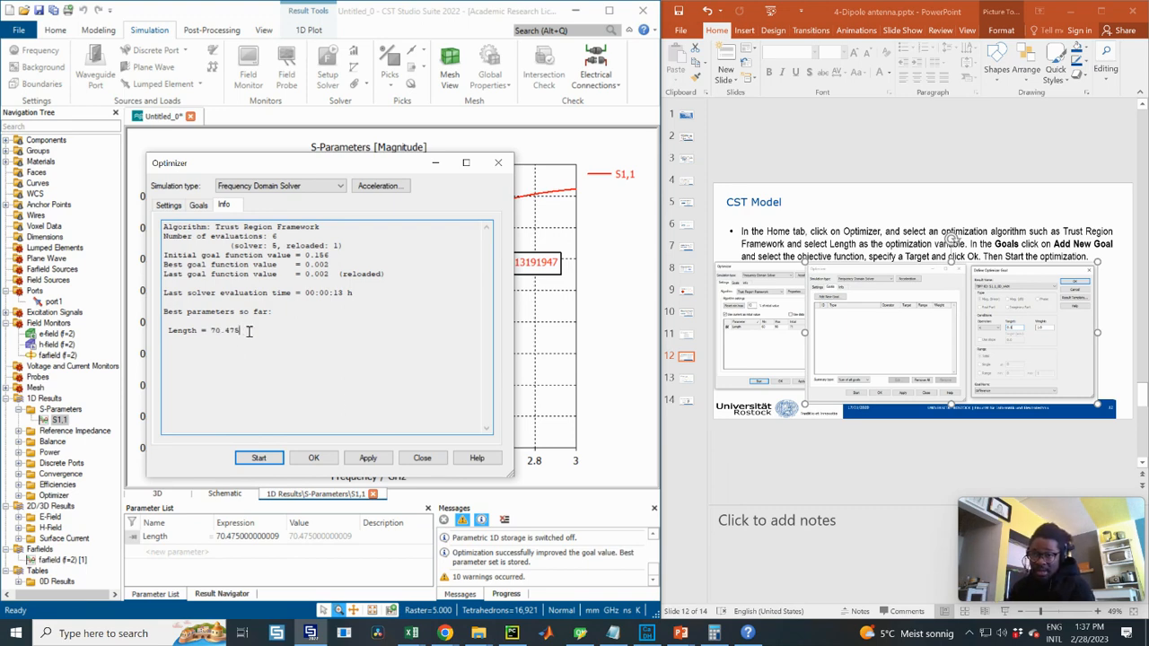
{"action": "double_click", "coordinate": [213, 333]}
{"action": "left_click", "coordinate": [270, 327]}
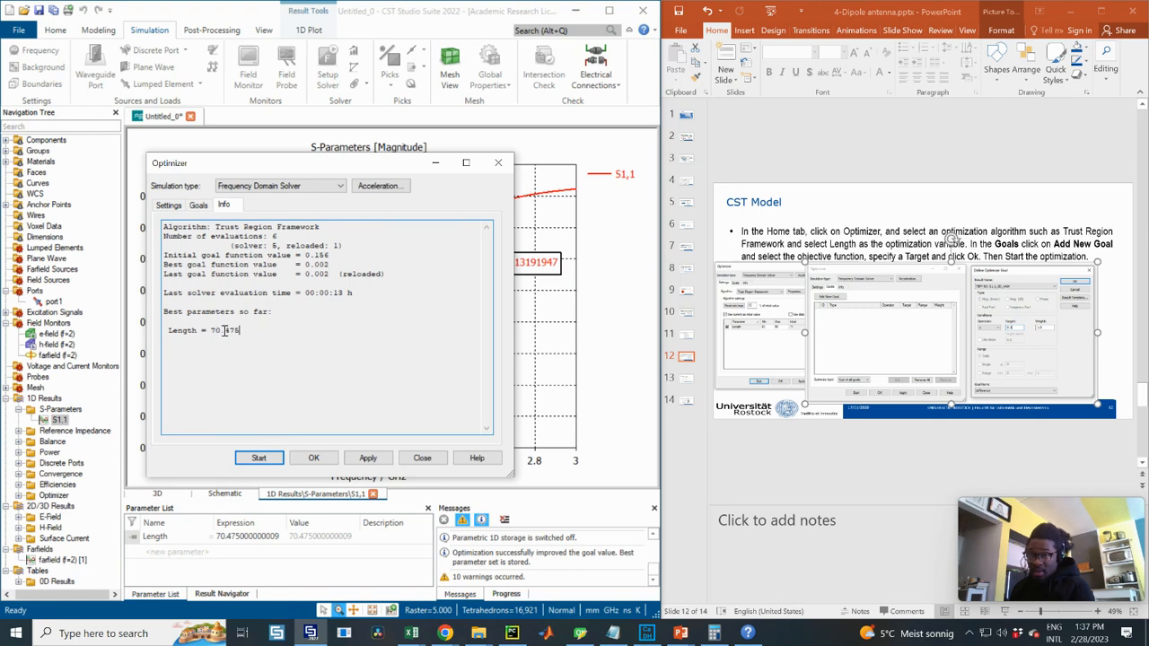
{"action": "left_click_drag", "start_coordinate": [244, 331], "coordinate": [212, 331]}
{"action": "left_click", "coordinate": [261, 327]}
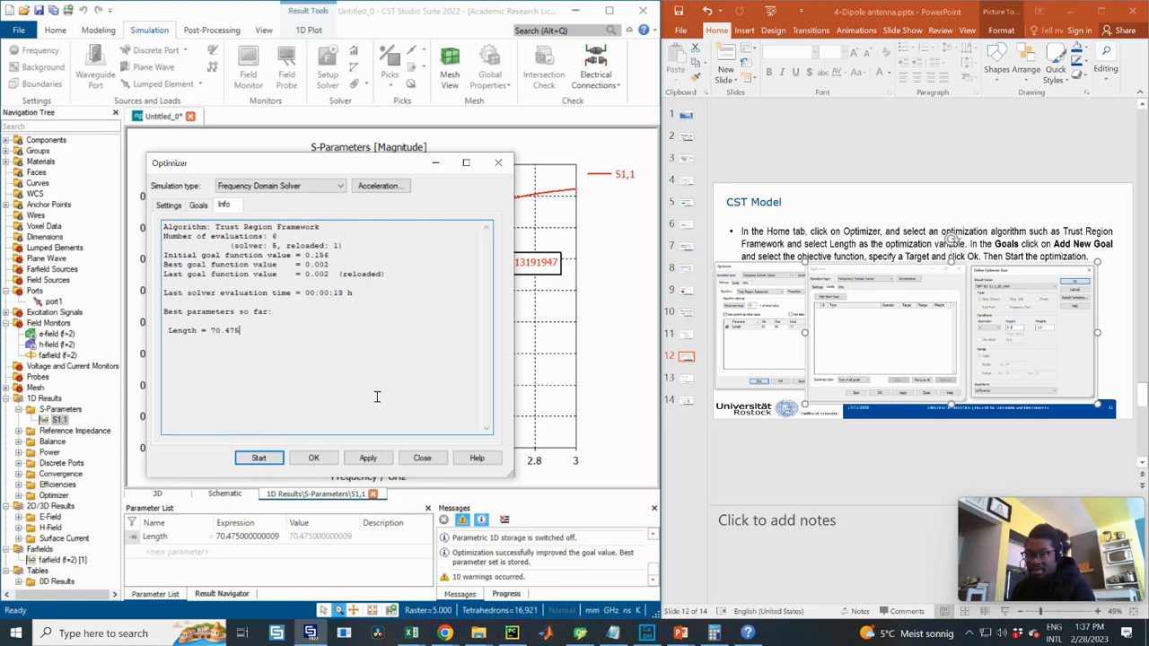
{"action": "left_click", "coordinate": [425, 460]}
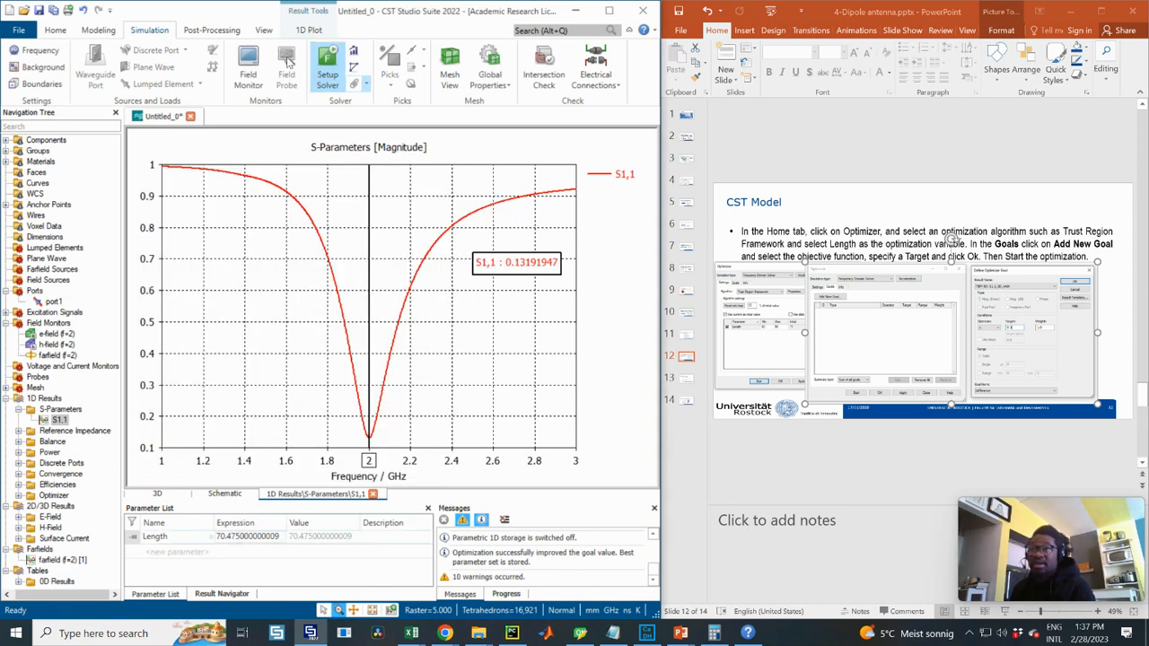
- Rerun the frequency domain solver with the optimized Length of 70.475
{"action": "left_click", "coordinate": [328, 67]}
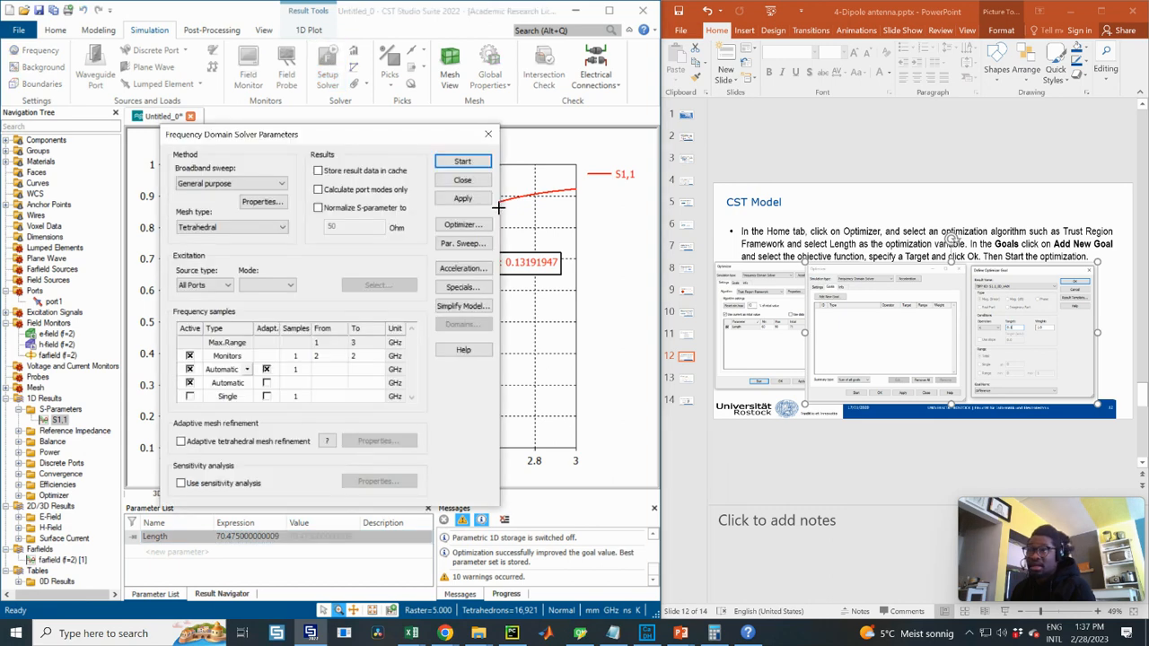
{"action": "left_click", "coordinate": [487, 134]}
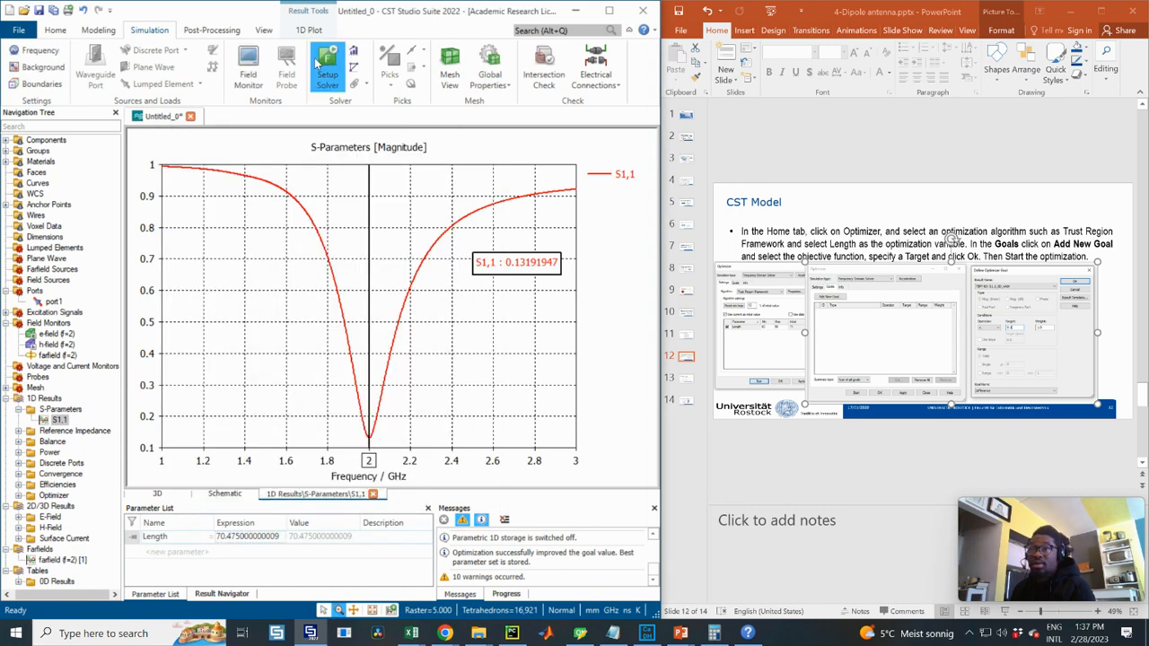
{"action": "left_click", "coordinate": [328, 67]}
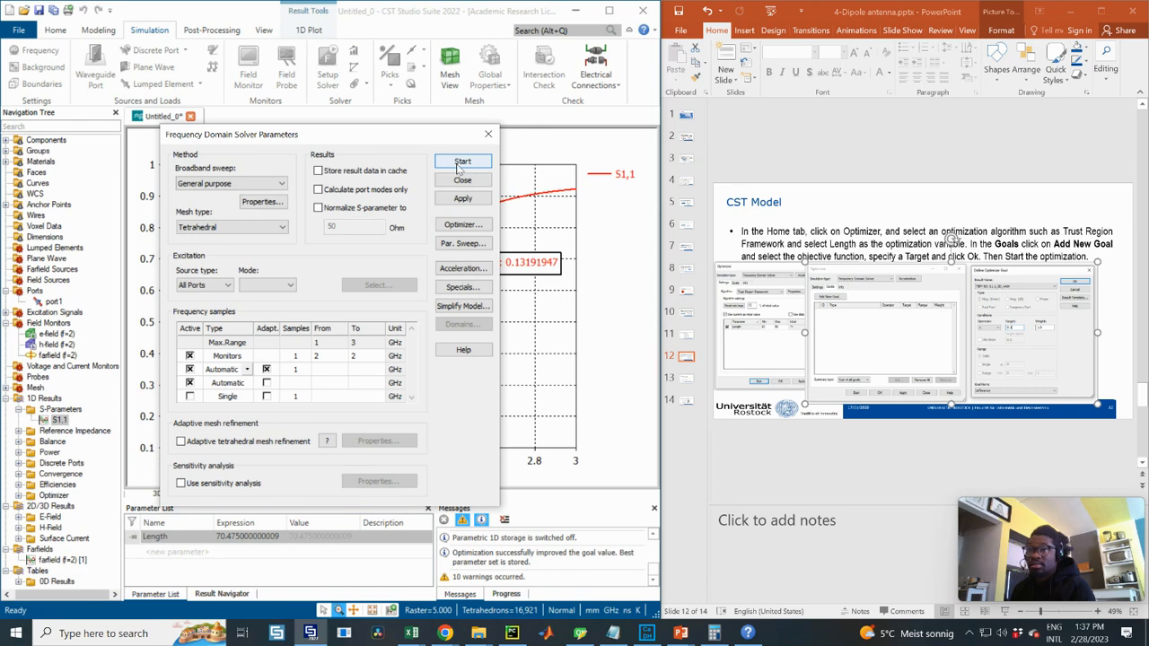
{"action": "left_click", "coordinate": [488, 134]}
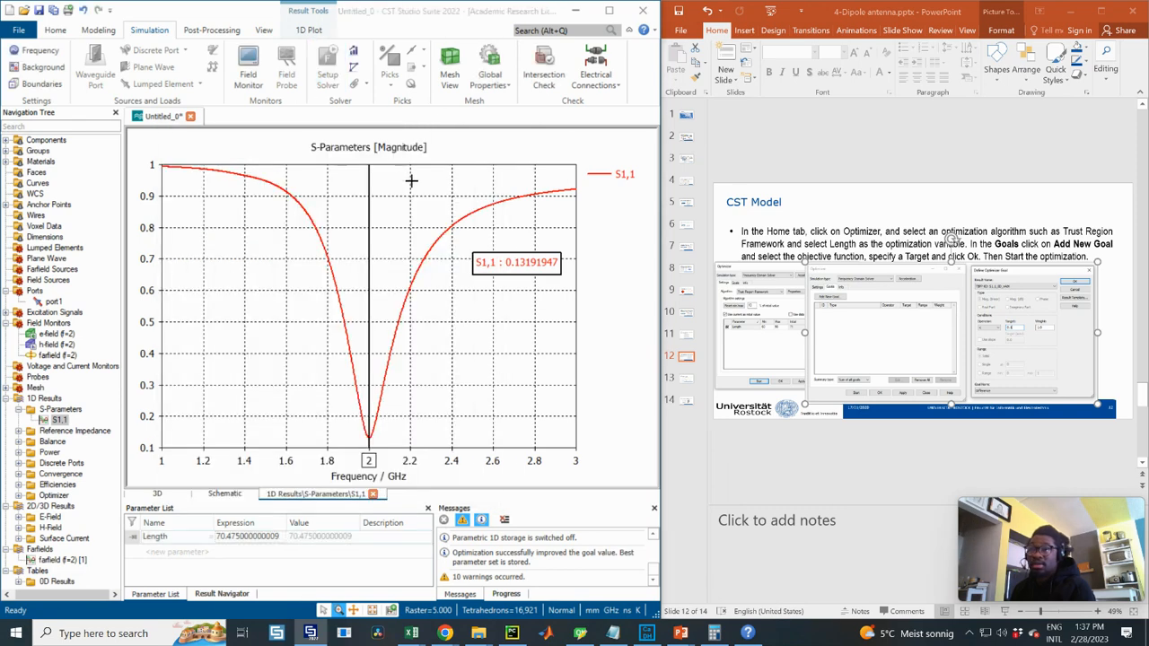
{"action": "left_click", "coordinate": [486, 165]}
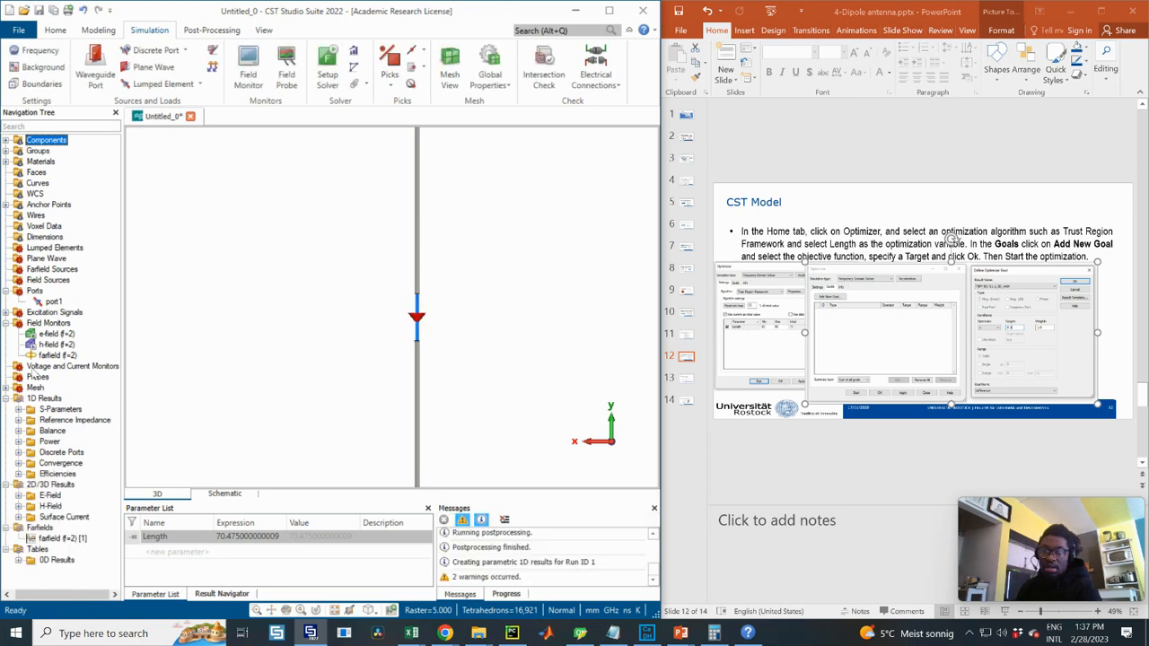
- Open the new S1,1 plot, mark its 2.002 GHz minimum, and show linear magnitude
{"action": "left_click", "coordinate": [18, 409]}
{"action": "left_click", "coordinate": [59, 420]}
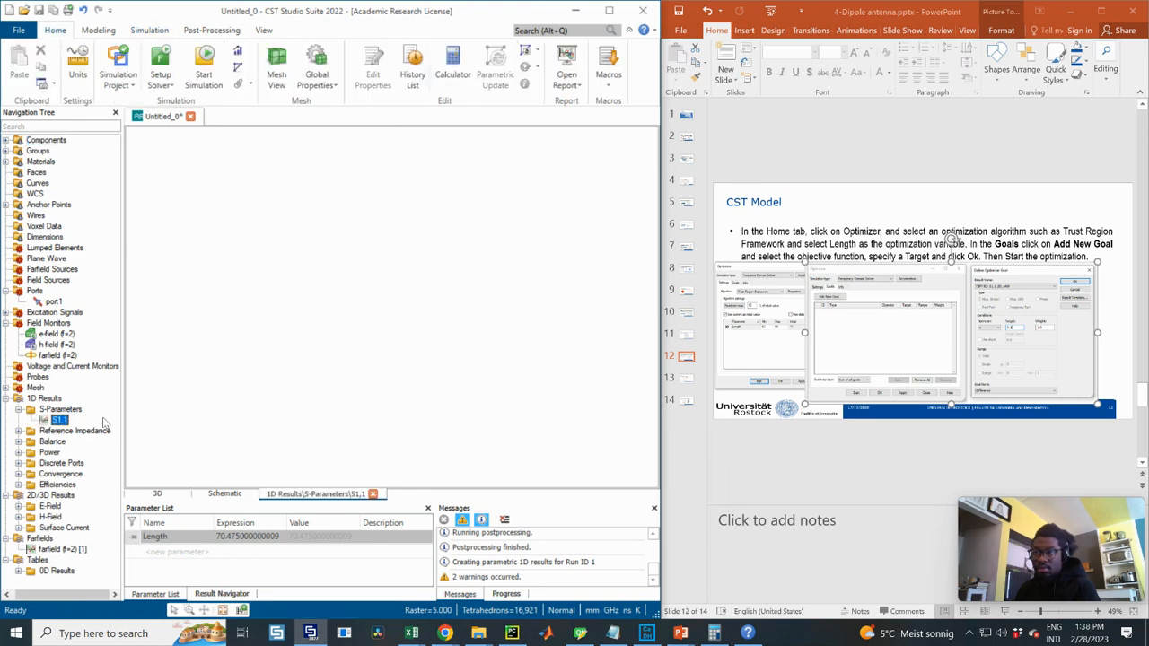
{"action": "right_click", "coordinate": [488, 301]}
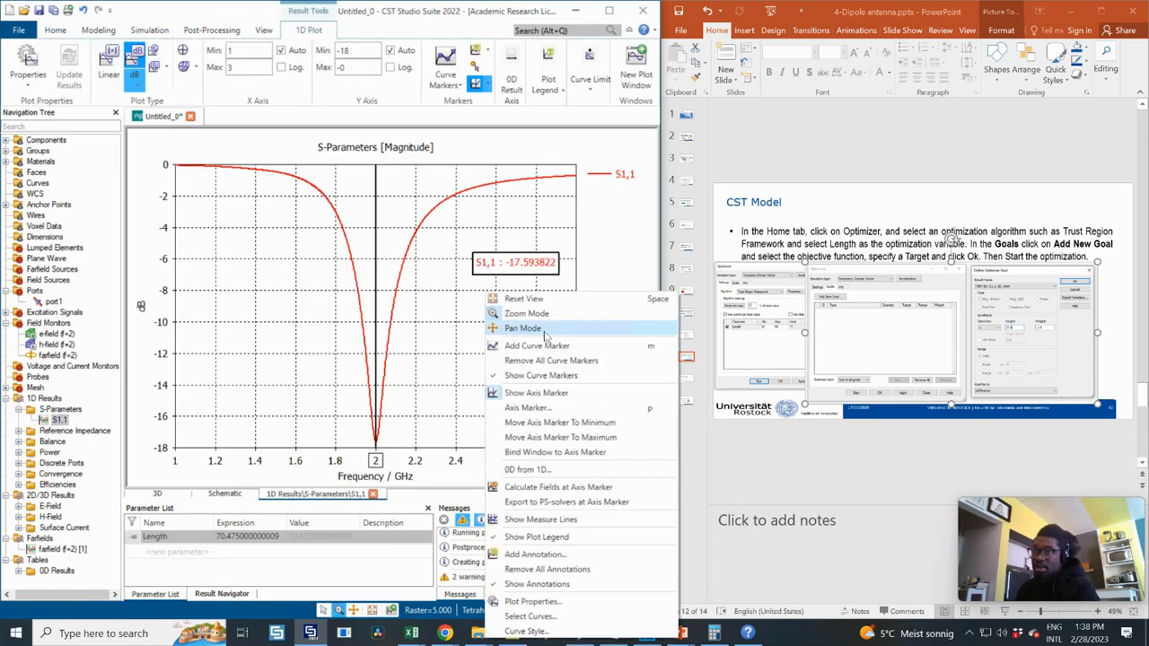
{"action": "left_click", "coordinate": [591, 422]}
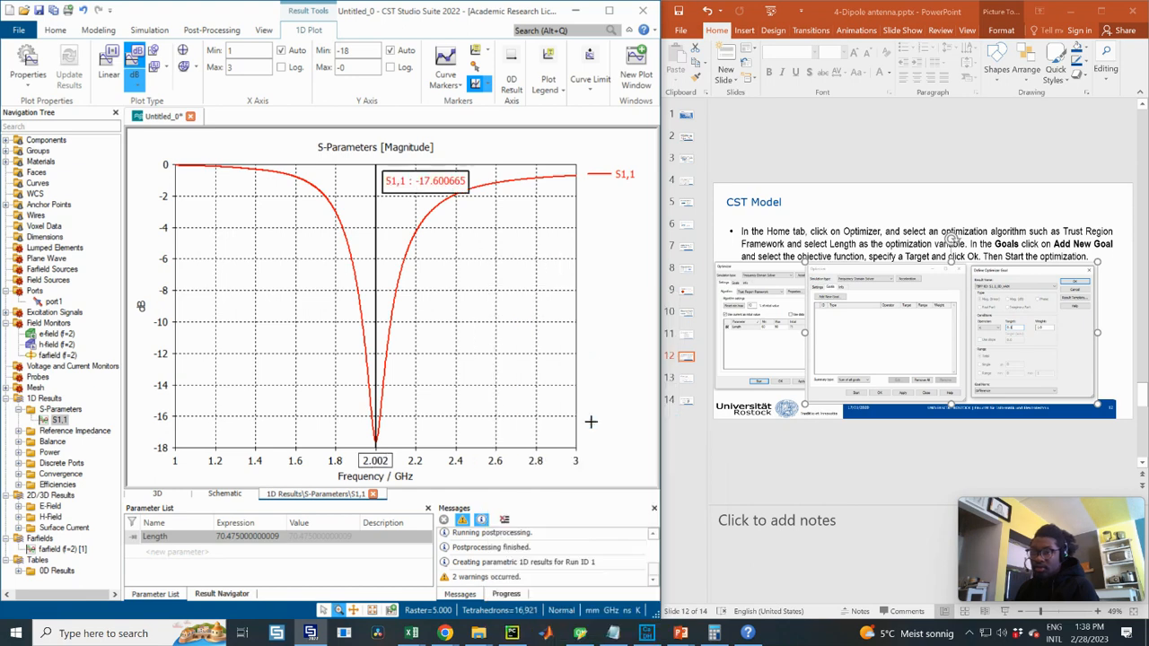
{"action": "left_click", "coordinate": [108, 61]}
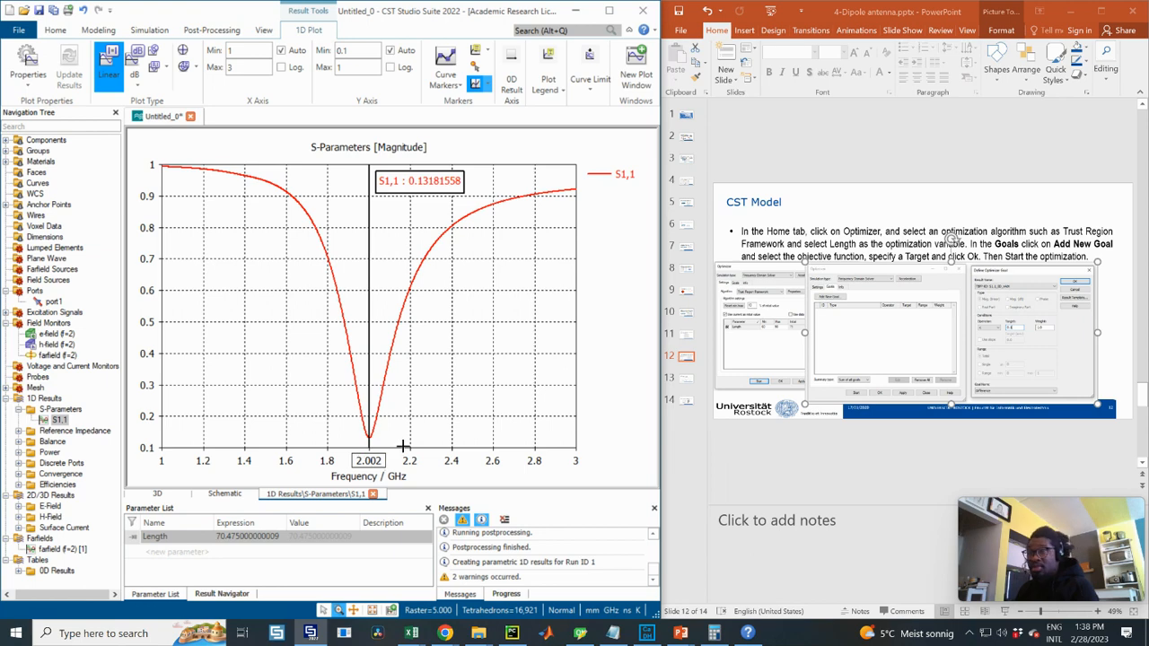
{"action": "left_click", "coordinate": [214, 30]}
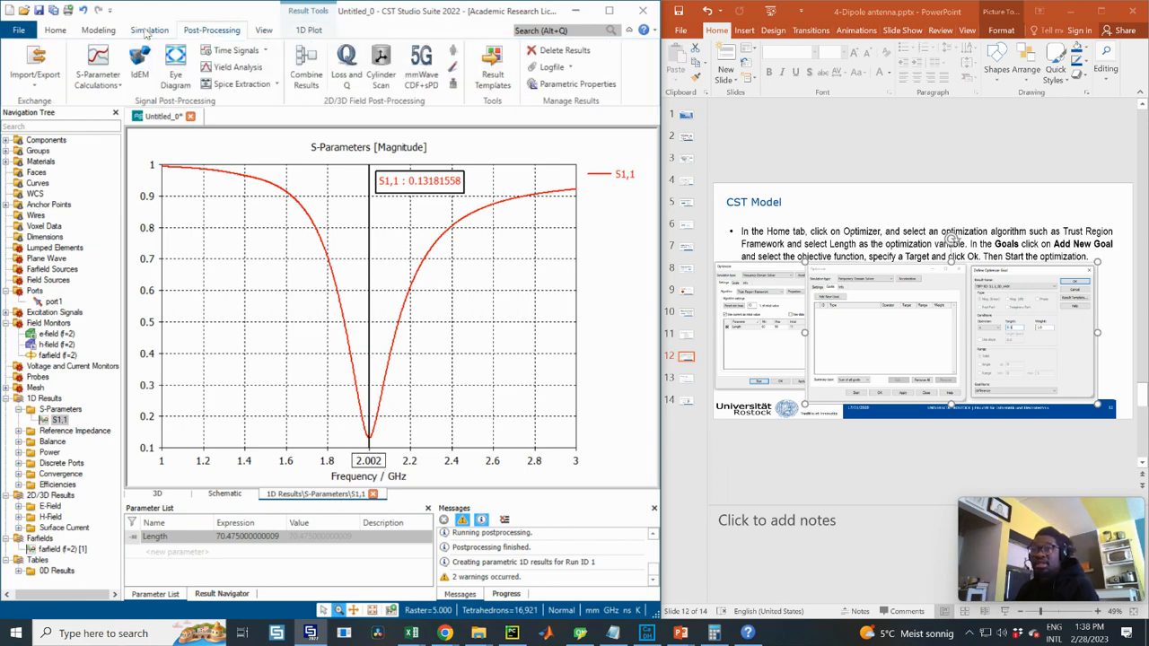
{"action": "left_click", "coordinate": [149, 29]}
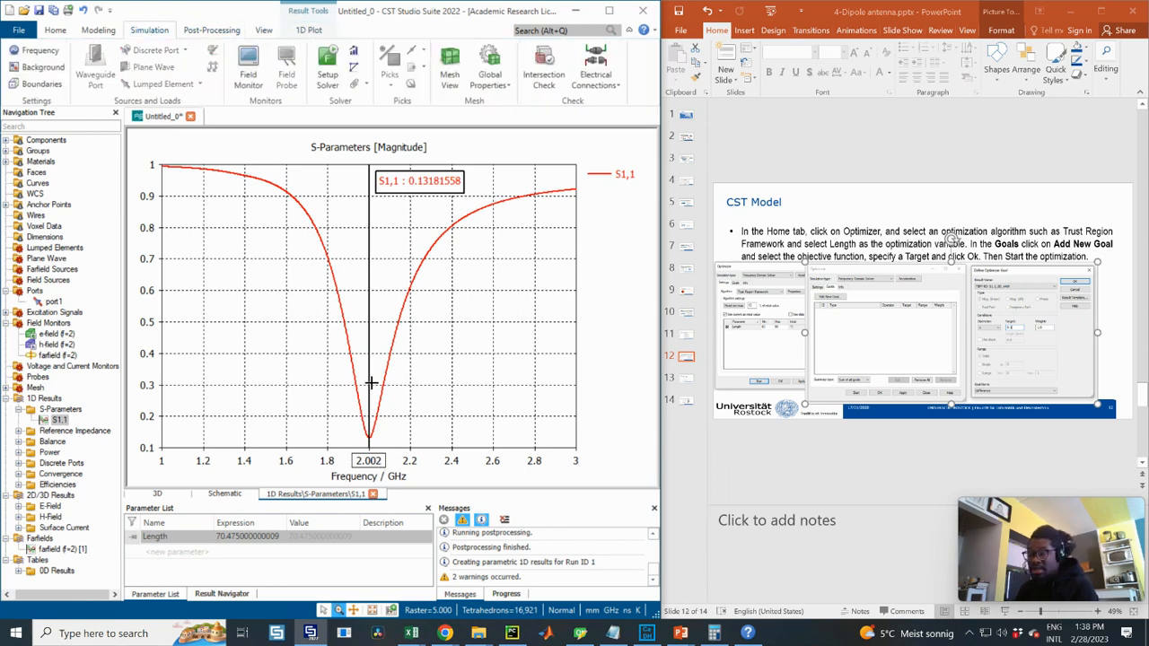
{"action": "left_click", "coordinate": [354, 51]}
{"action": "left_click_drag", "start_coordinate": [274, 169], "coordinate": [370, 169]}
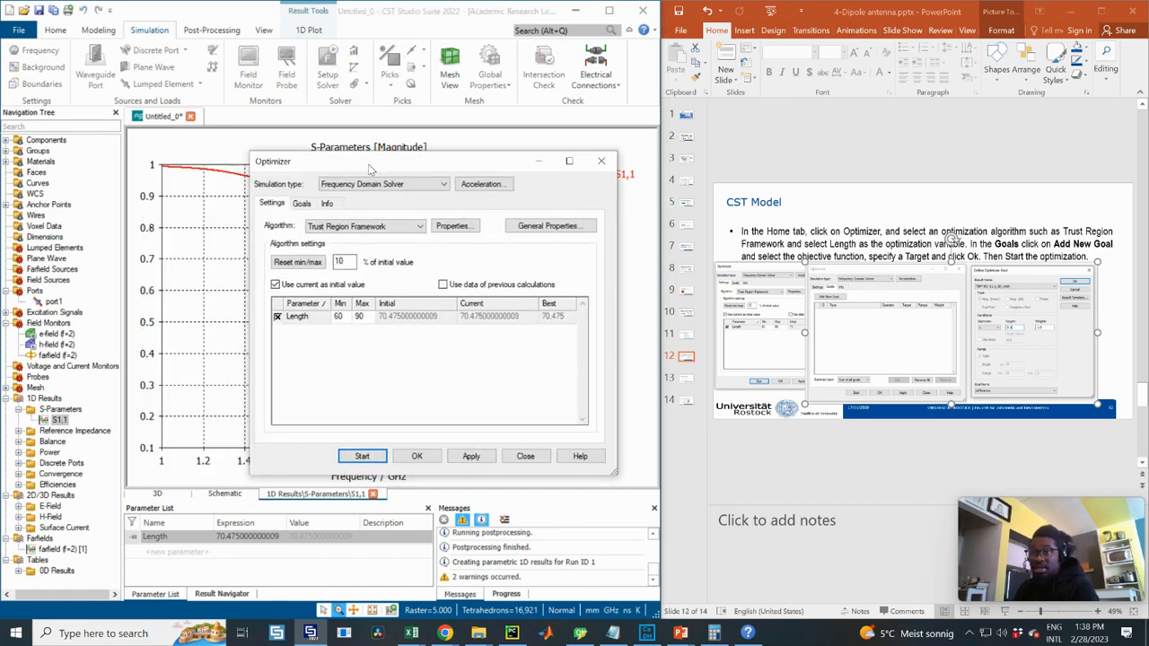
{"action": "left_click", "coordinate": [300, 203]}
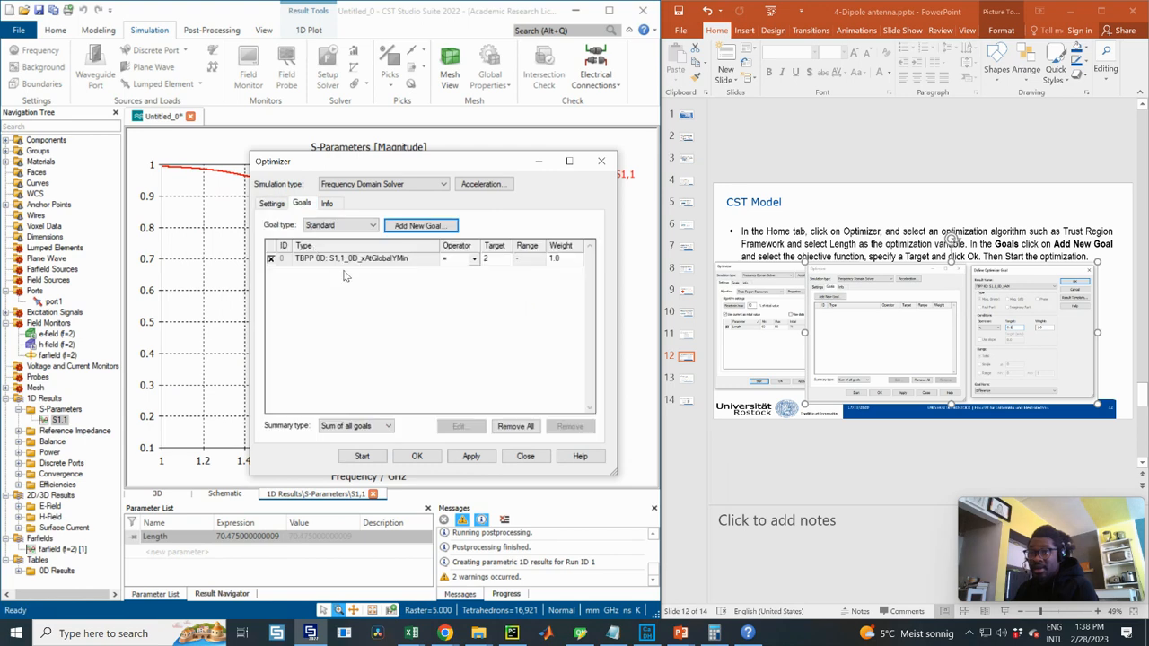
{"action": "left_click", "coordinate": [357, 261]}
{"action": "left_click", "coordinate": [471, 427]}
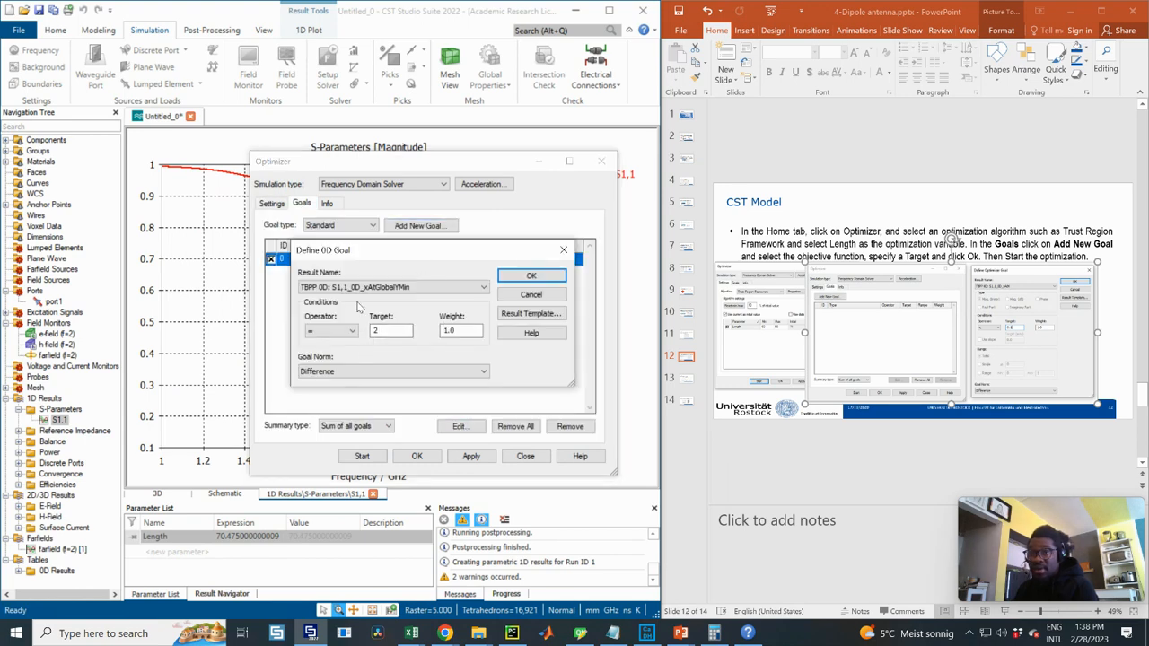
{"action": "left_click", "coordinate": [466, 372]}
{"action": "left_click", "coordinate": [467, 374]}
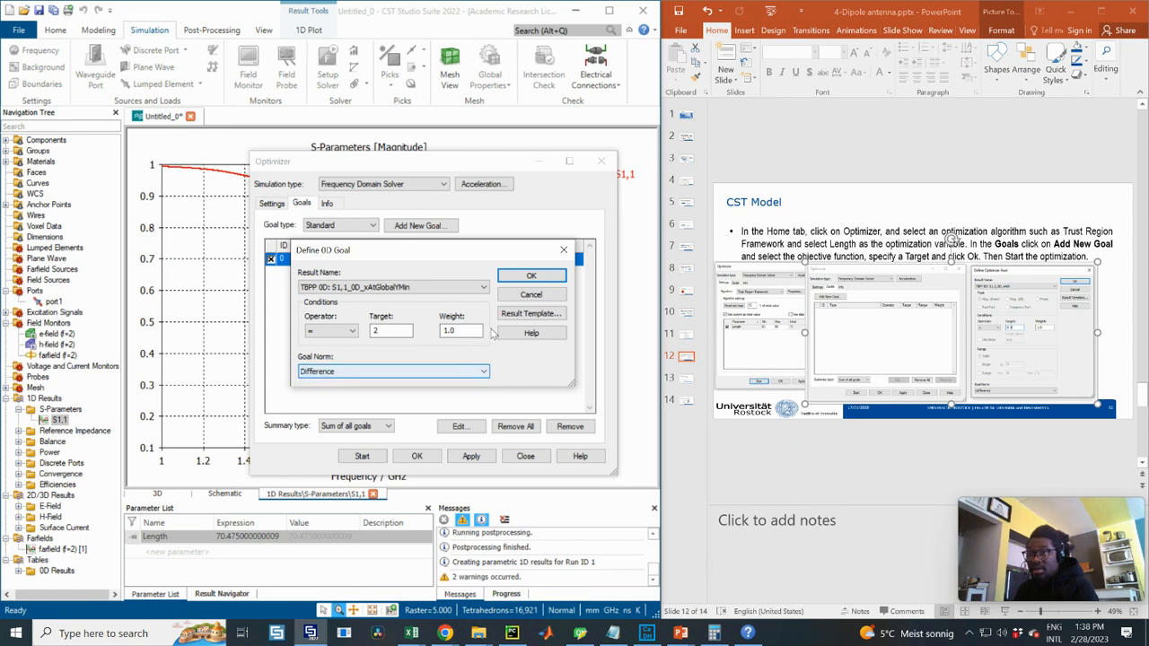
{"action": "left_click", "coordinate": [369, 376]}
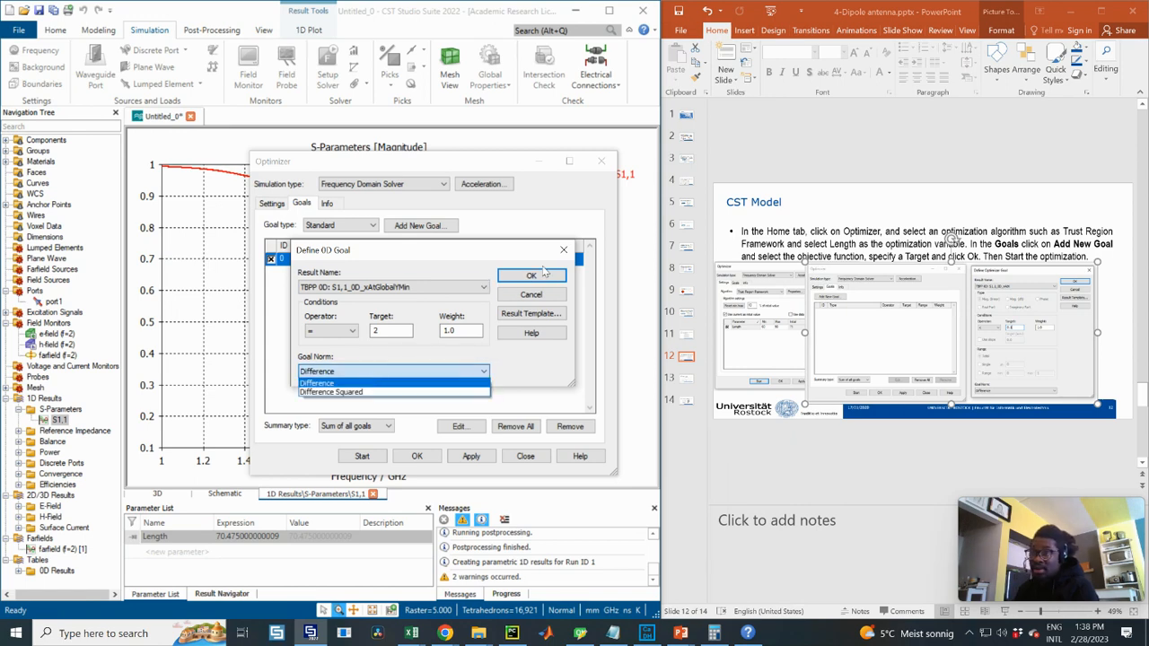
{"action": "left_click", "coordinate": [564, 250]}
{"action": "left_click", "coordinate": [530, 276]}
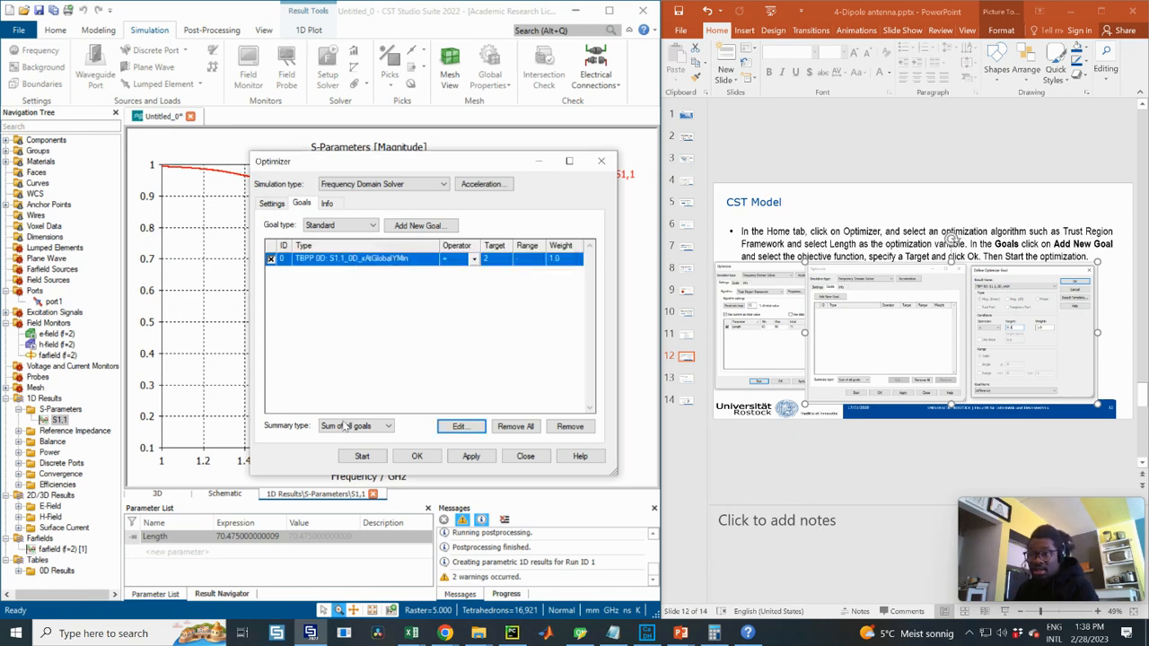
{"action": "left_click", "coordinate": [386, 426]}
{"action": "left_click", "coordinate": [386, 426]}
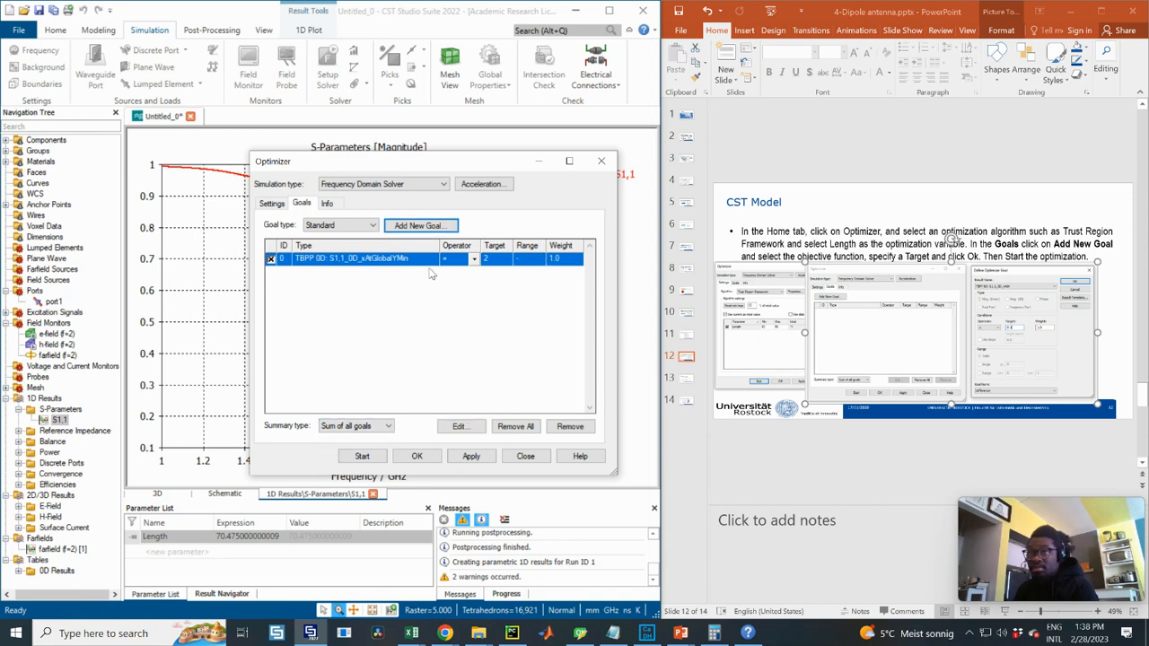
{"action": "left_click", "coordinate": [327, 203]}
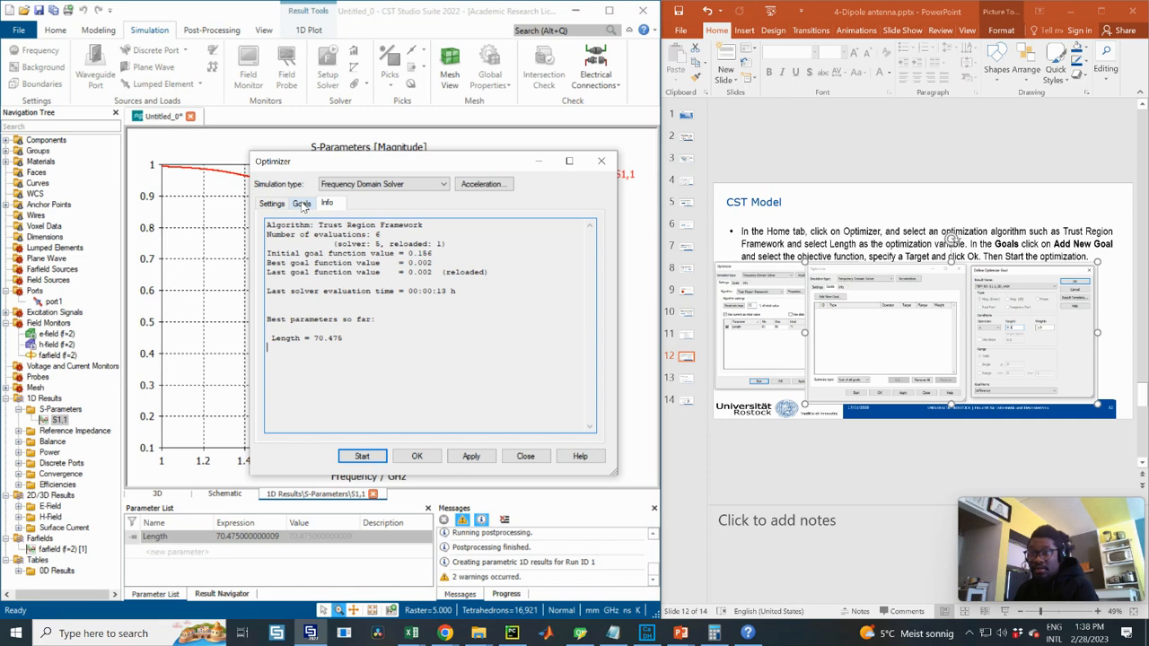
{"action": "left_click", "coordinate": [301, 203]}
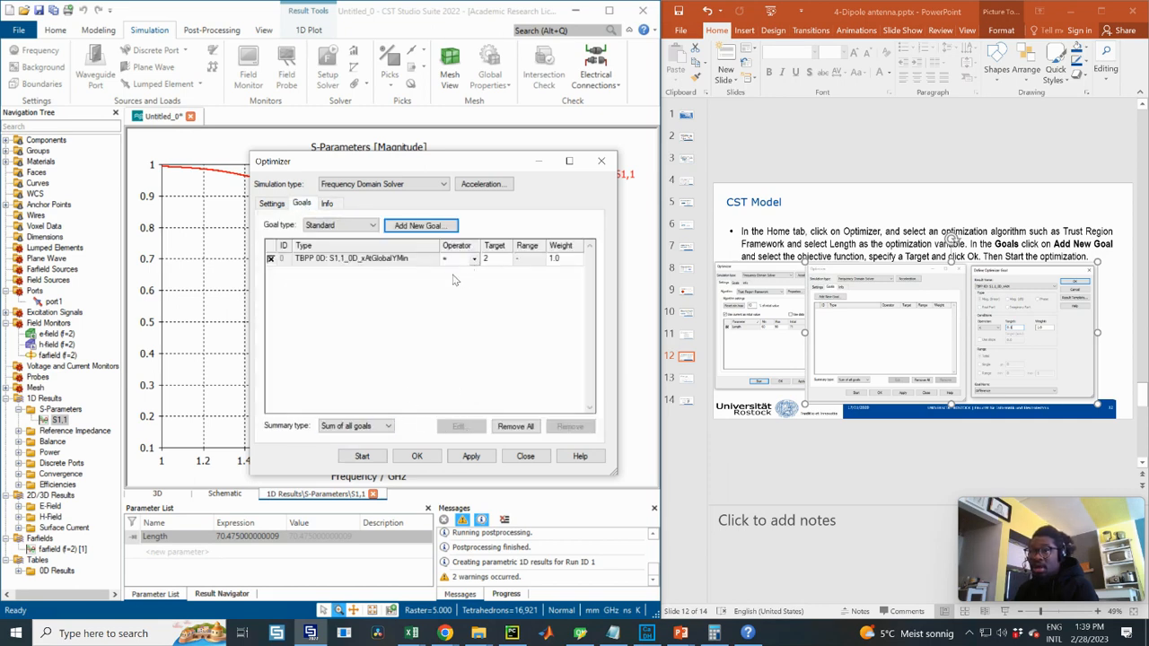
{"action": "left_click", "coordinate": [328, 203]}
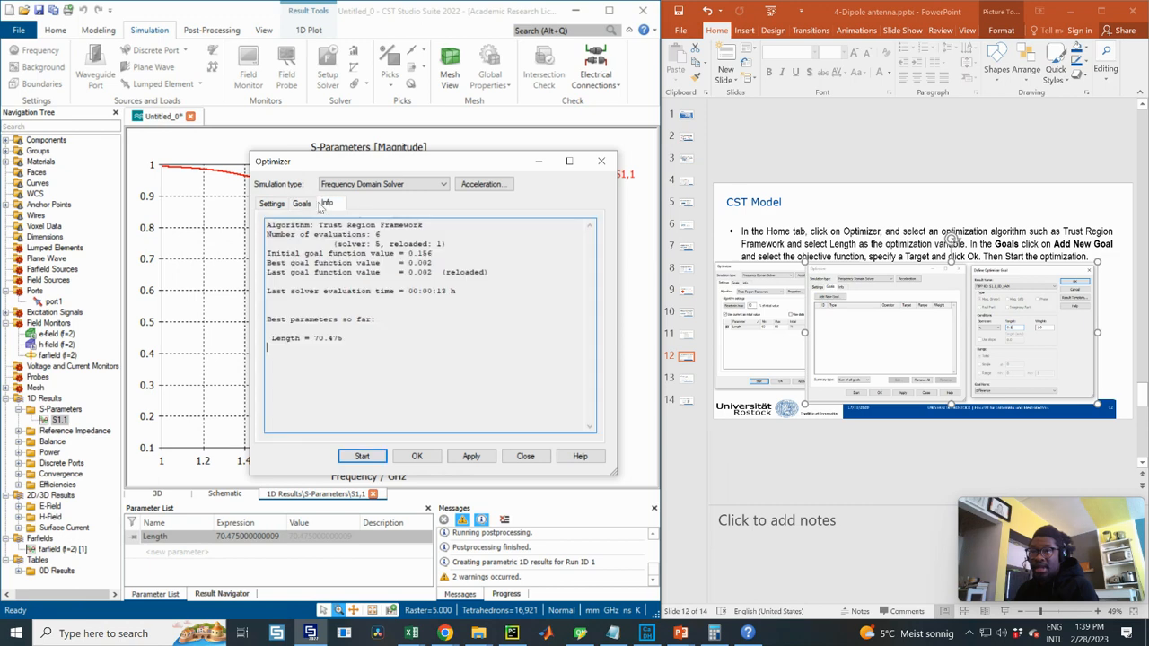
{"action": "left_click", "coordinate": [305, 205]}
{"action": "left_click", "coordinate": [284, 203]}
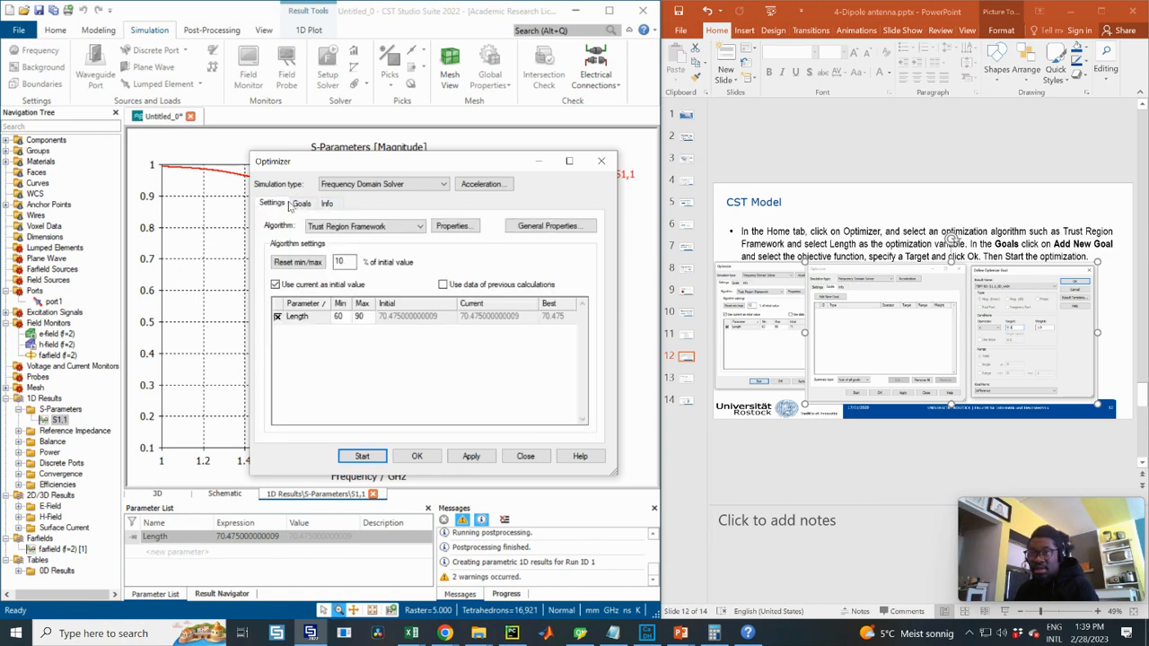
{"action": "left_click", "coordinate": [302, 204]}
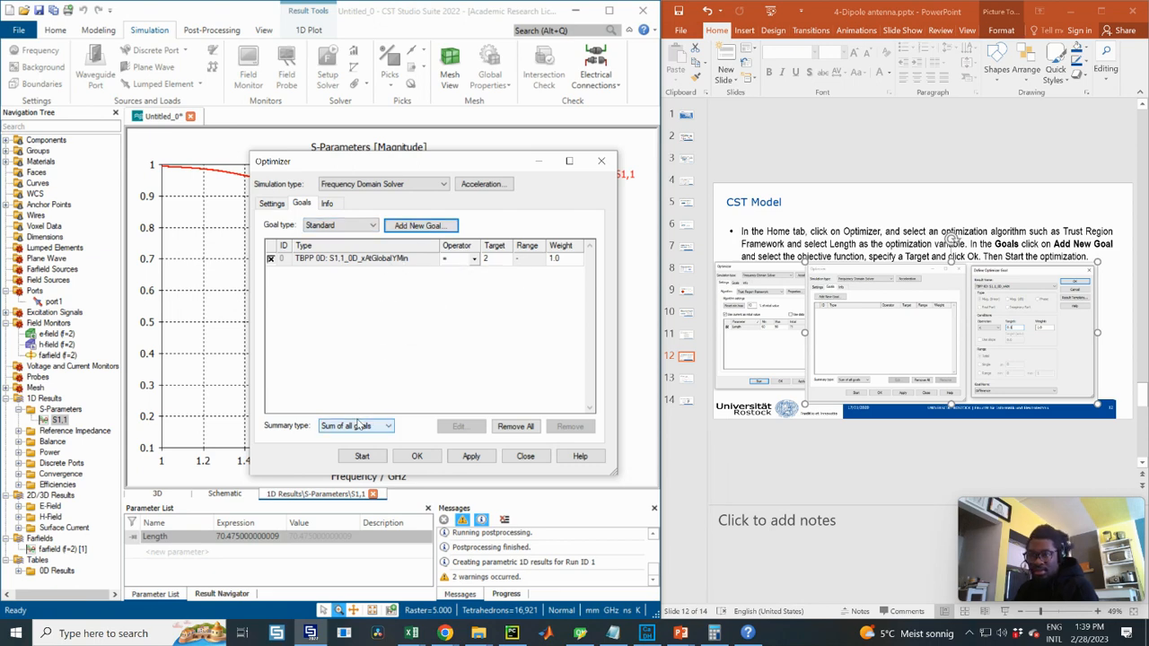
{"action": "left_click", "coordinate": [602, 160]}
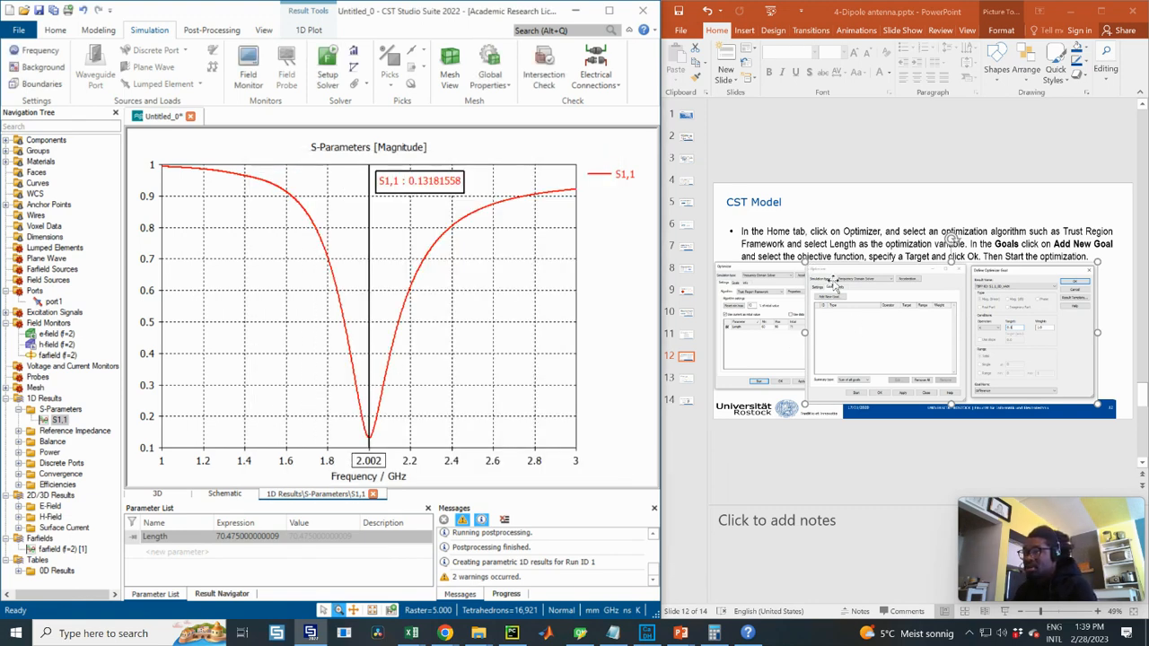
{"action": "left_click", "coordinate": [806, 269]}
{"action": "left_click_drag", "start_coordinate": [805, 264], "coordinate": [852, 277]}
- Realign the optimizer screenshots on slide 12, then move on to slide 13
{"action": "left_click_drag", "start_coordinate": [917, 311], "coordinate": [944, 298]}
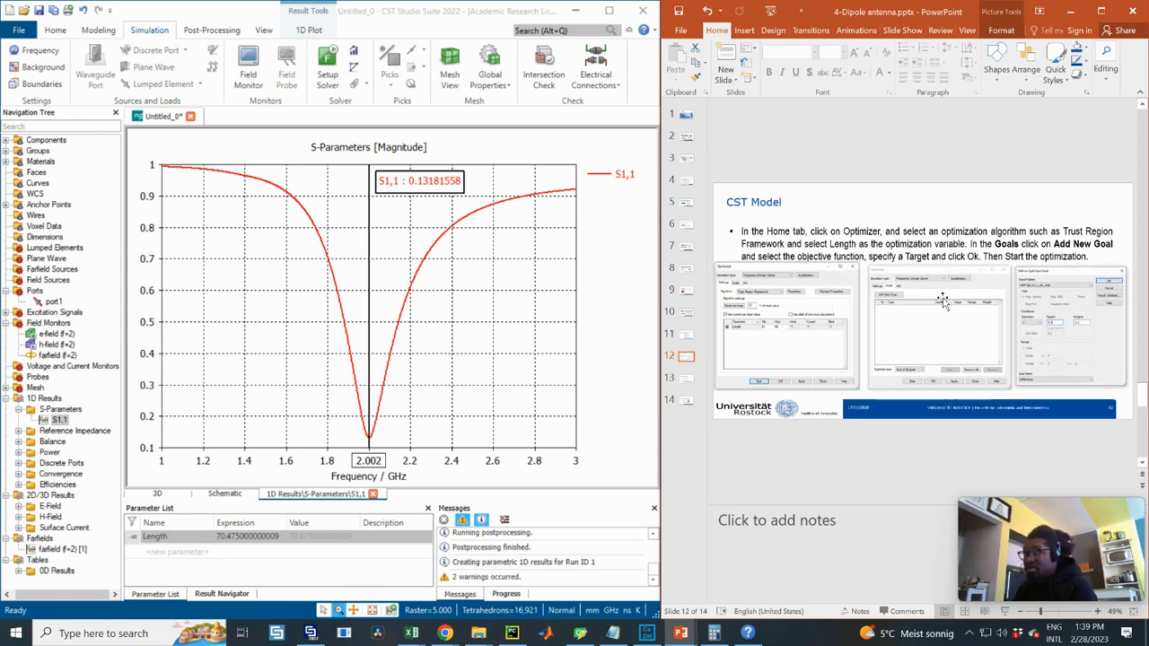
{"action": "left_click", "coordinate": [1042, 244]}
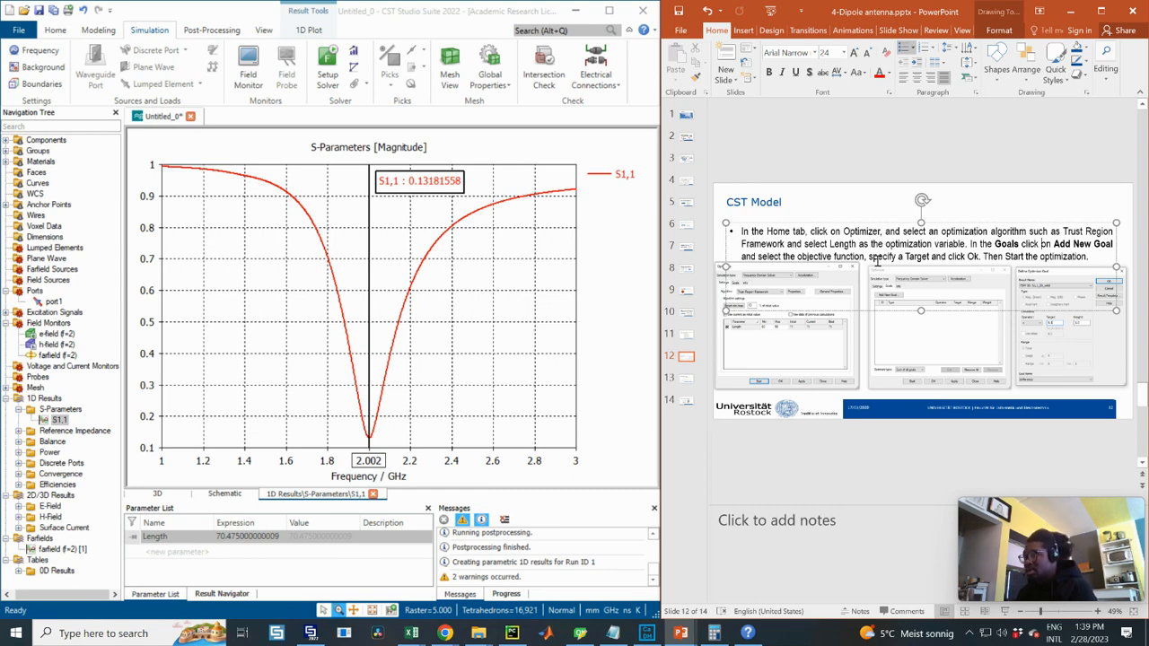
{"action": "left_click", "coordinate": [785, 310]}
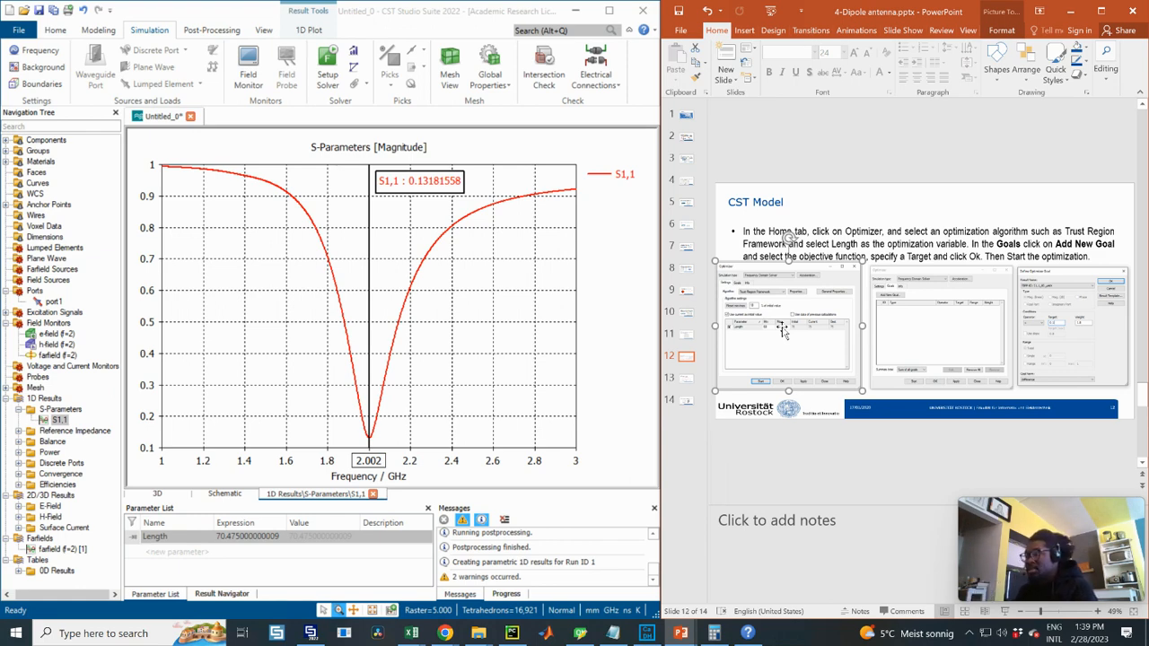
{"action": "left_click_drag", "start_coordinate": [825, 319], "coordinate": [827, 325]}
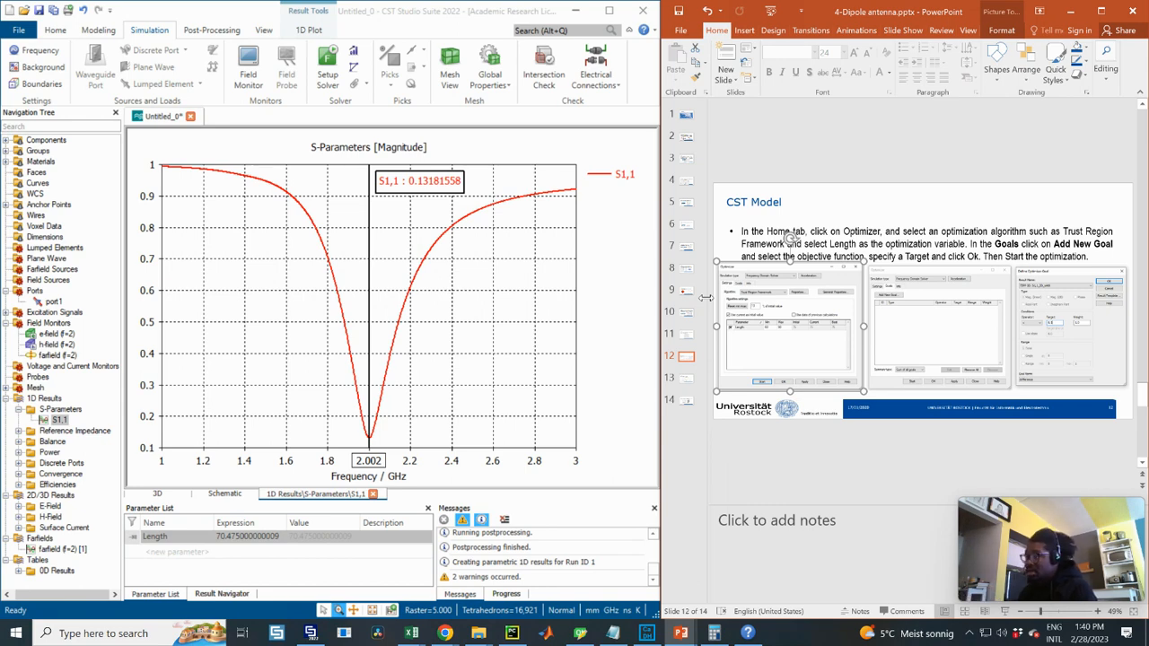
{"action": "left_click", "coordinate": [685, 378]}
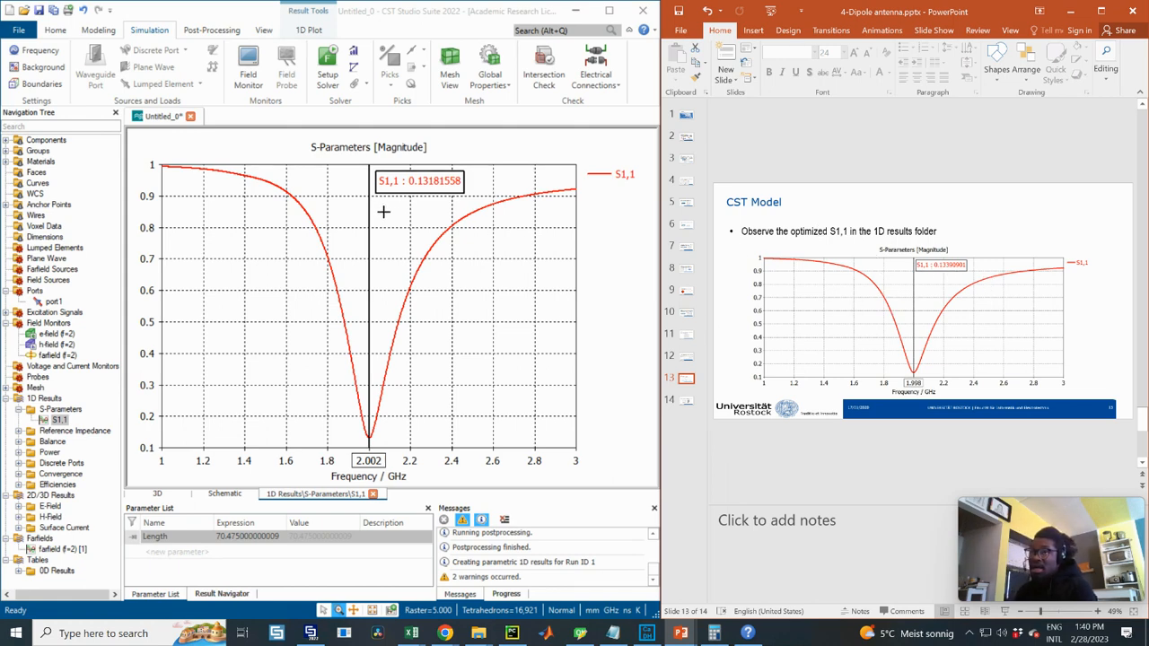
- Bring up slide 14's PEC brick reflector task beside the CST window
{"action": "left_click", "coordinate": [373, 213]}
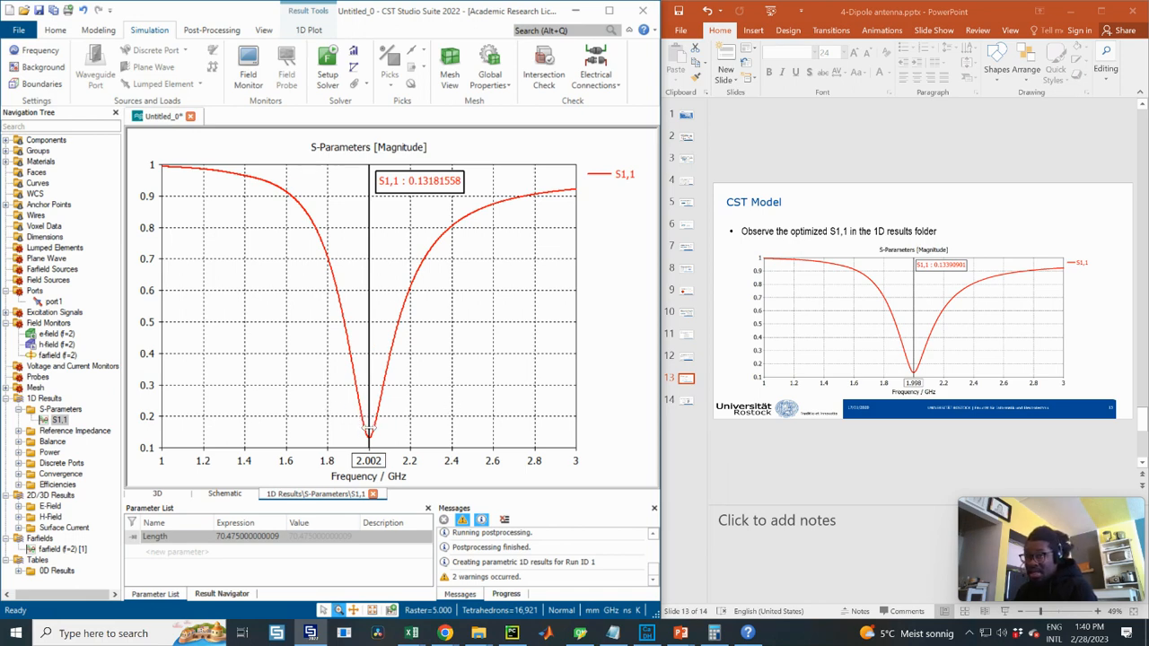
{"action": "left_click", "coordinate": [687, 404]}
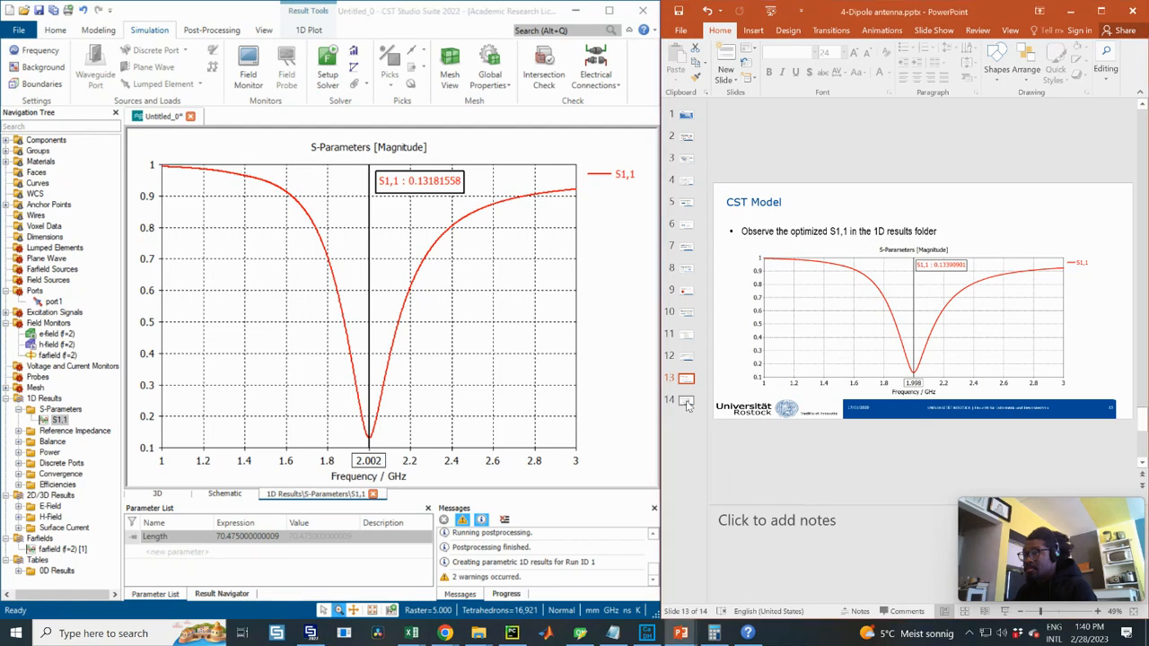
{"action": "left_click", "coordinate": [688, 403]}
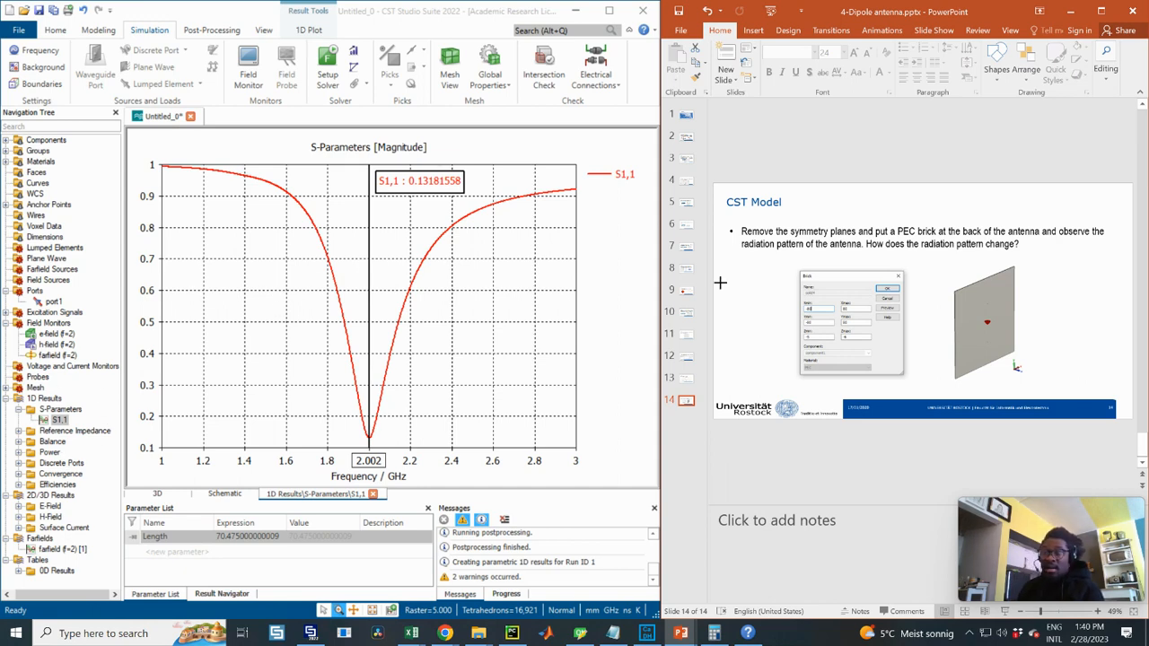
- Return to the dipole's 3D view on the Modeling tab and start a new brick
{"action": "left_click", "coordinate": [101, 31]}
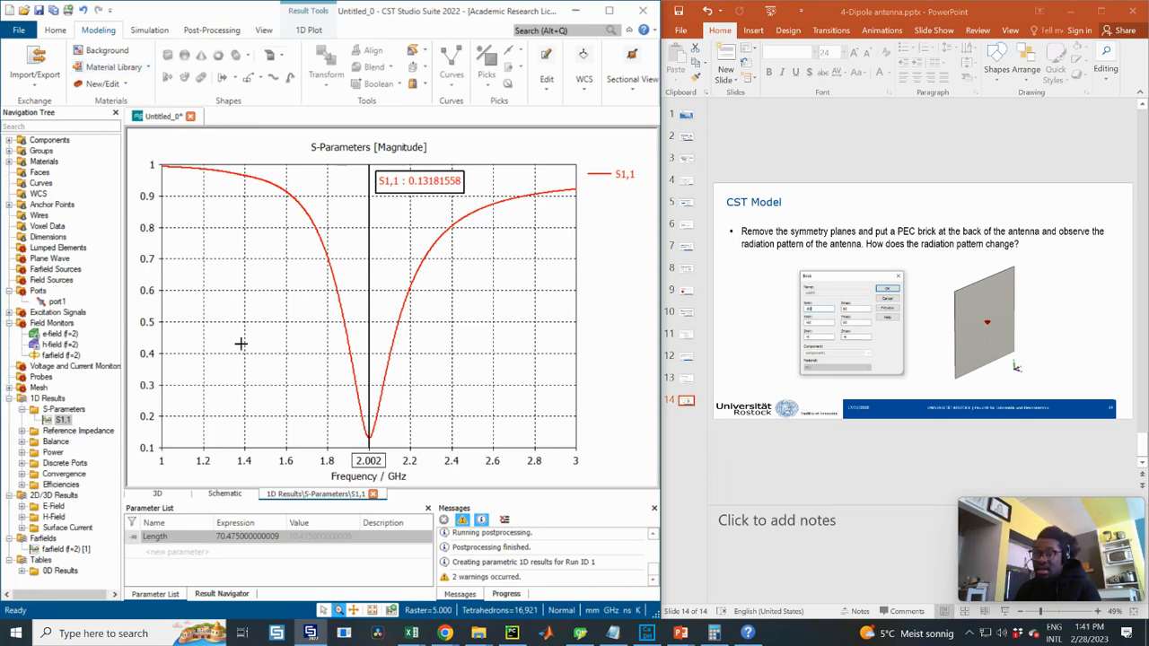
{"action": "left_click", "coordinate": [159, 493]}
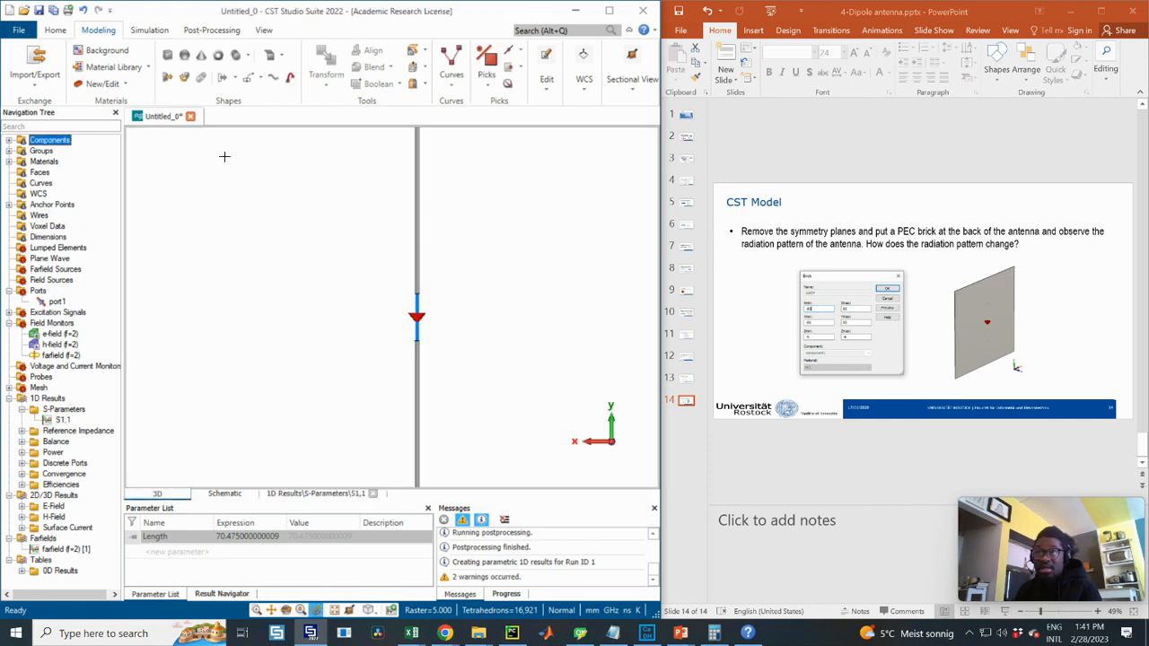
{"action": "left_click", "coordinate": [307, 494]}
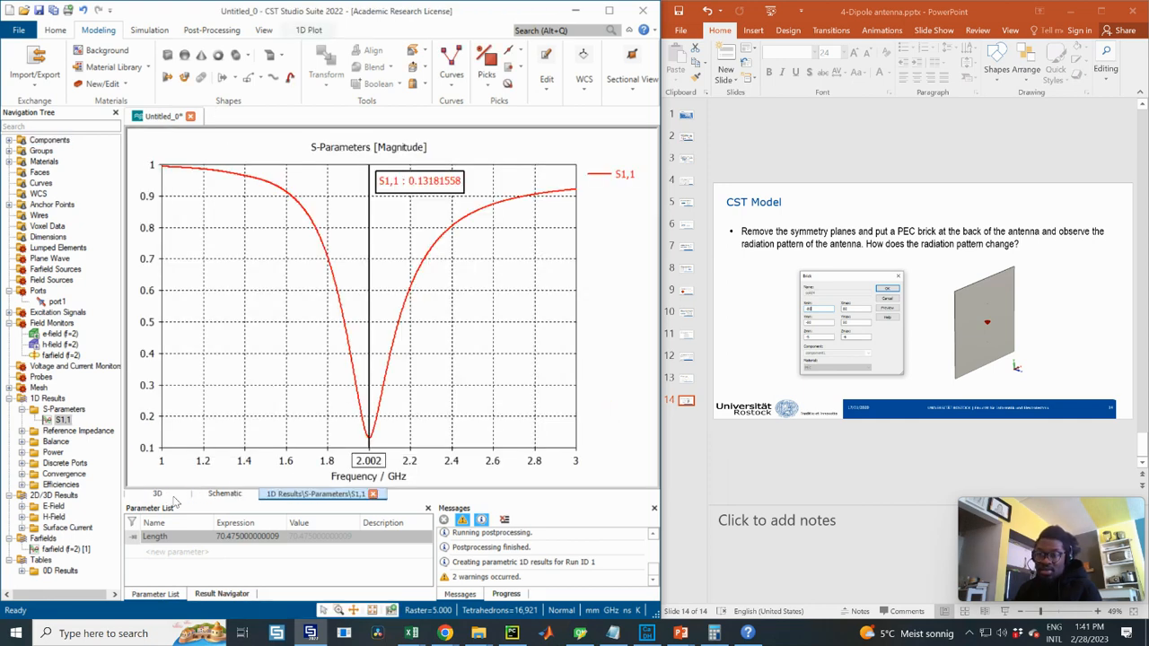
{"action": "left_click", "coordinate": [45, 141]}
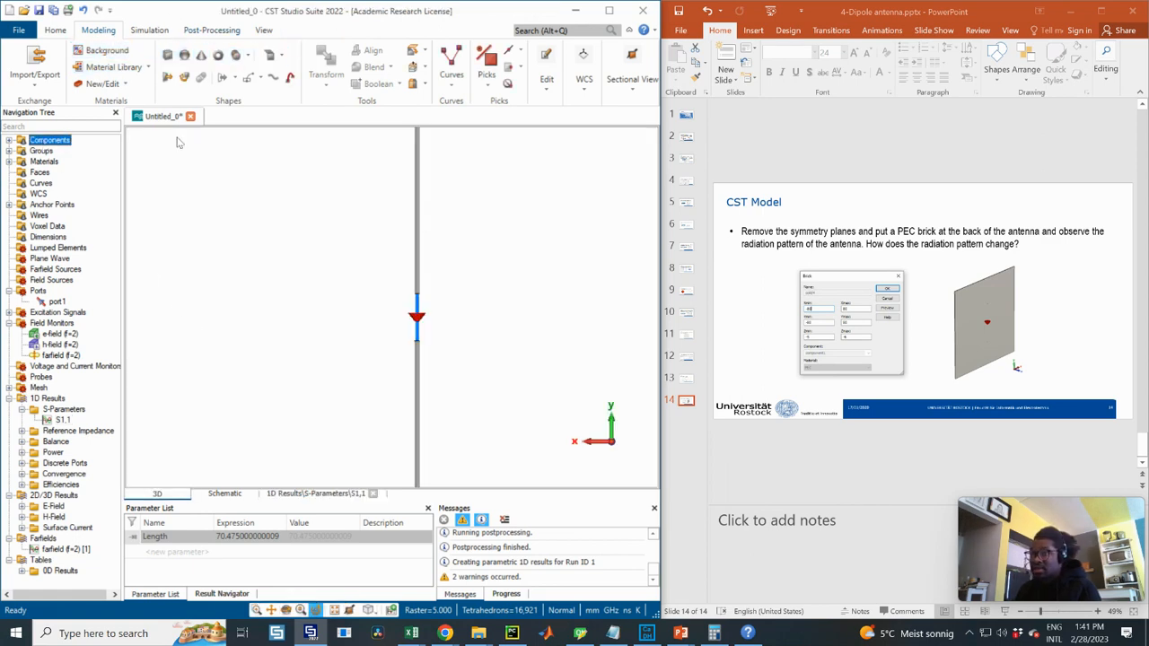
{"action": "left_click", "coordinate": [314, 494]}
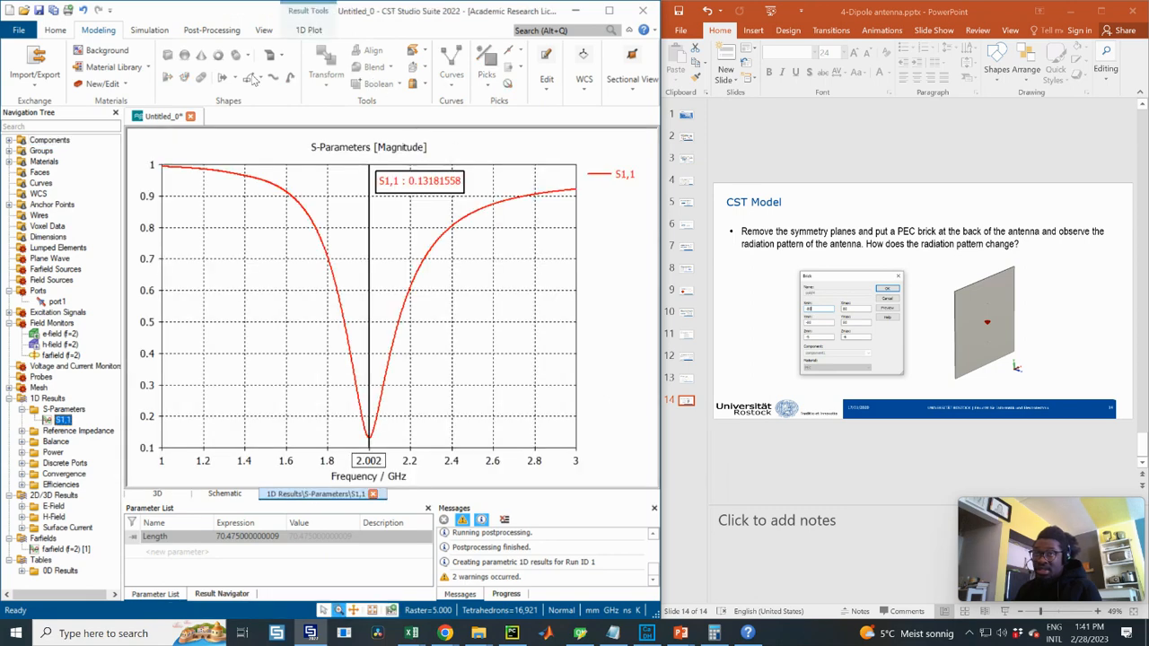
{"action": "left_click", "coordinate": [157, 494]}
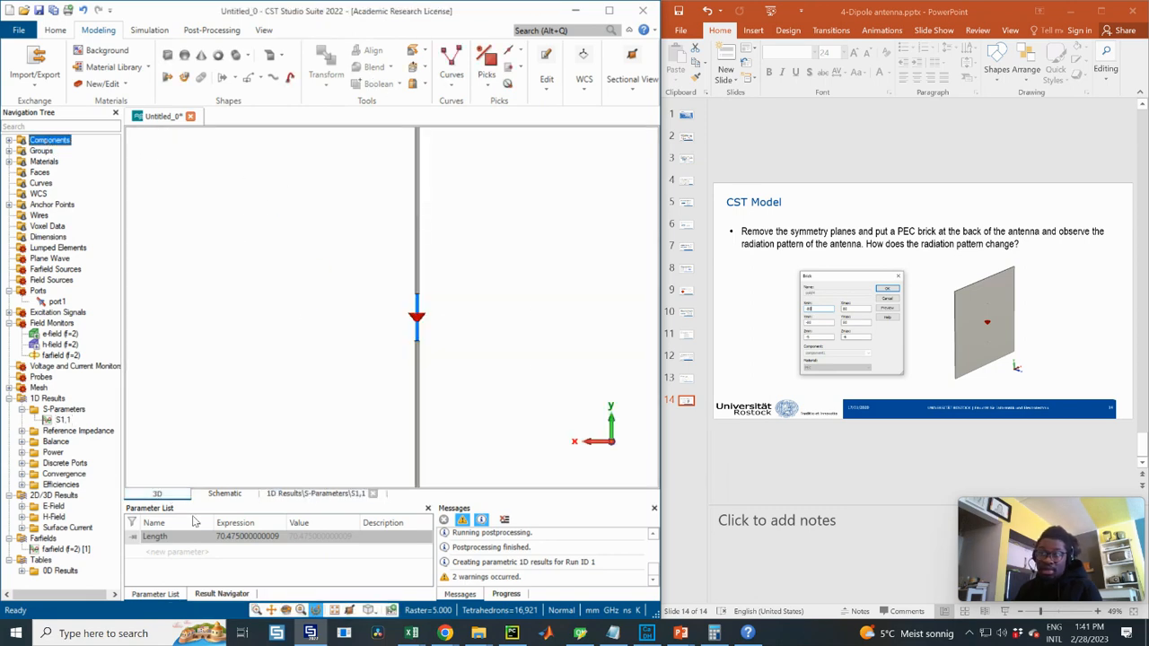
{"action": "left_click", "coordinate": [167, 55]}
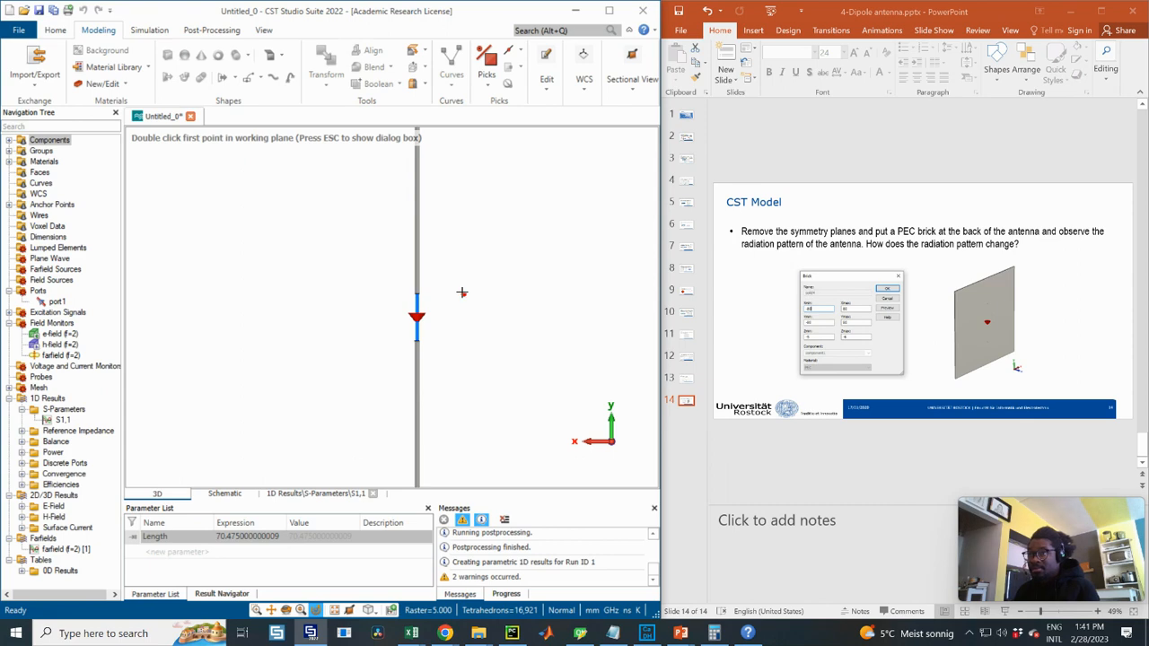
- Enter brick coordinates: X and Y from -80 to 80, Z from -5 to -6
{"action": "key", "text": "Escape"}
{"action": "left_click_drag", "start_coordinate": [465, 43], "coordinate": [581, 239]}
{"action": "double_click", "coordinate": [567, 292]}
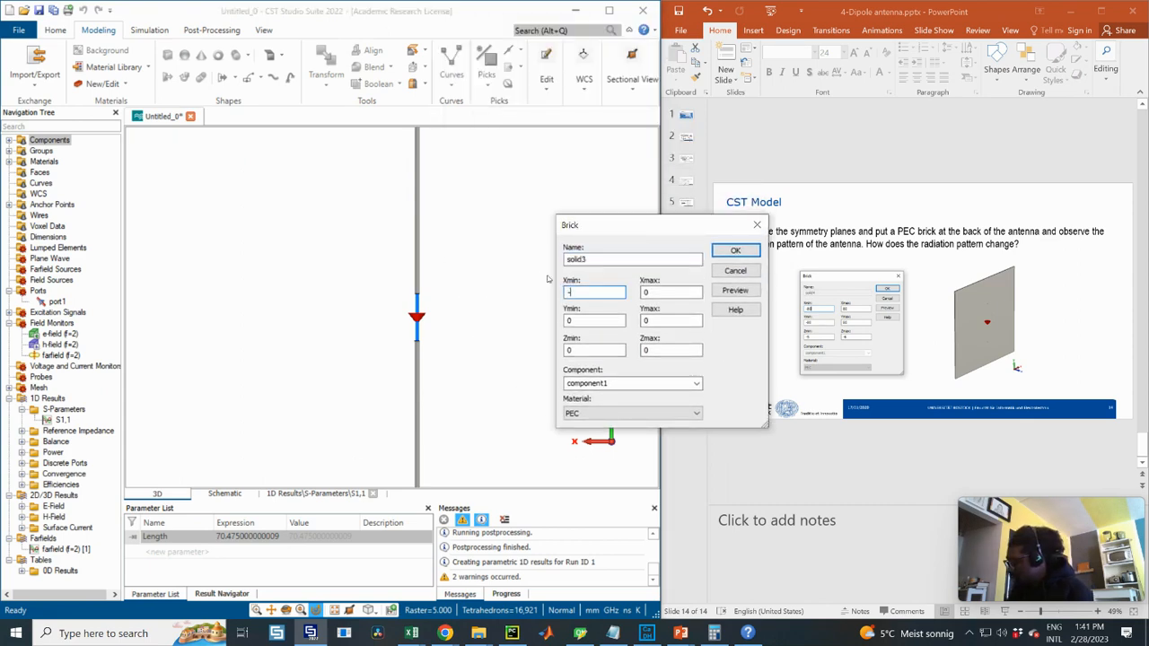
{"action": "type", "text": "-80"}
{"action": "double_click", "coordinate": [670, 292]}
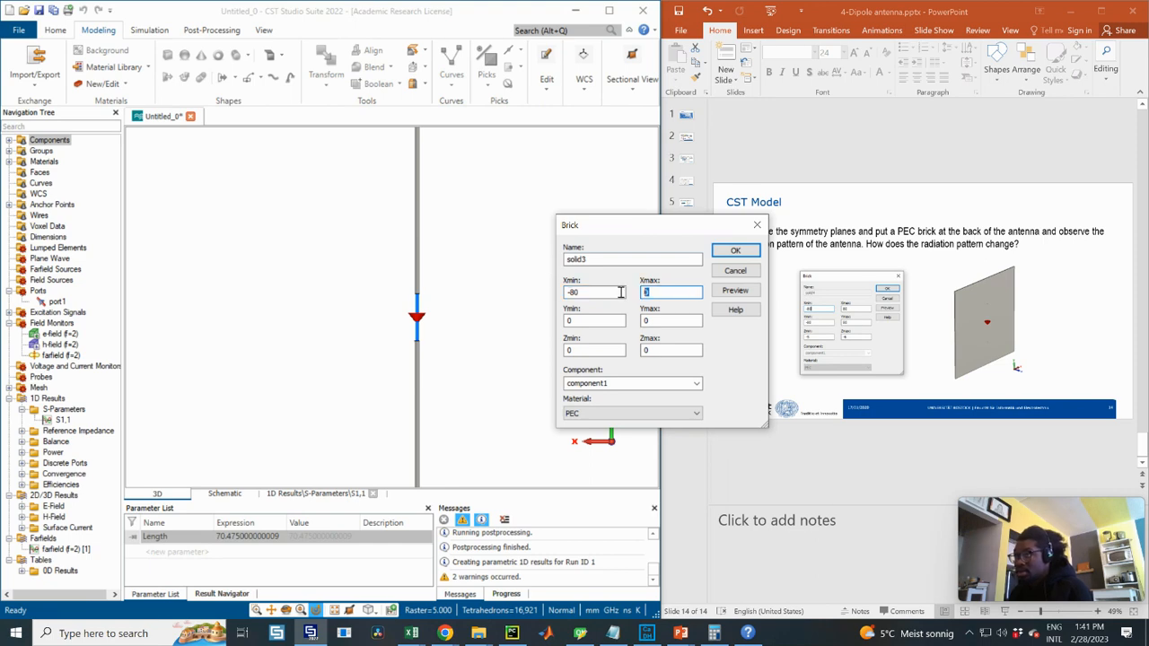
{"action": "double_click", "coordinate": [575, 319]}
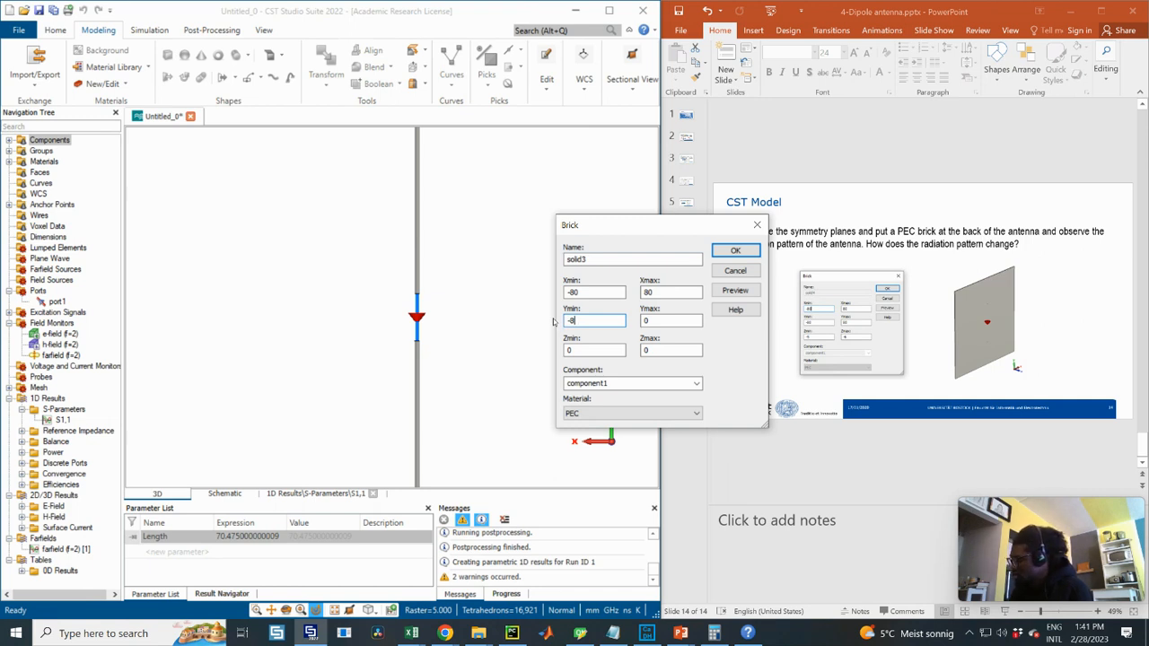
{"action": "key", "text": "Tab"}
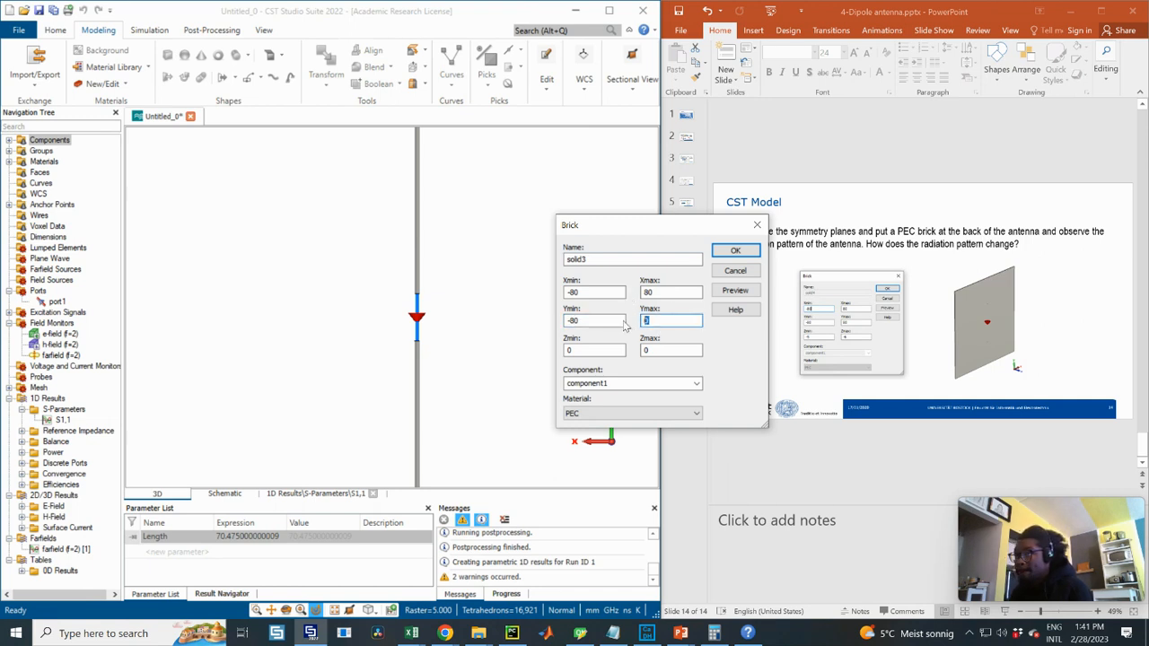
{"action": "double_click", "coordinate": [594, 350]}
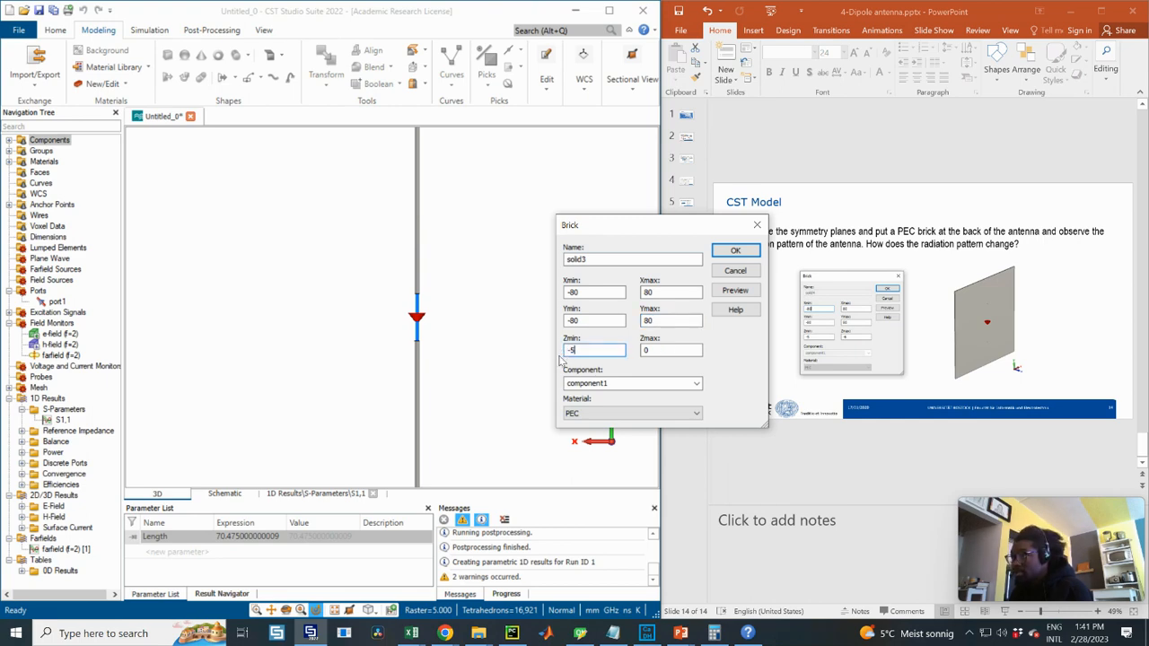
{"action": "type", "text": "-5"}
{"action": "double_click", "coordinate": [646, 352]}
{"action": "type", "text": "-6"}
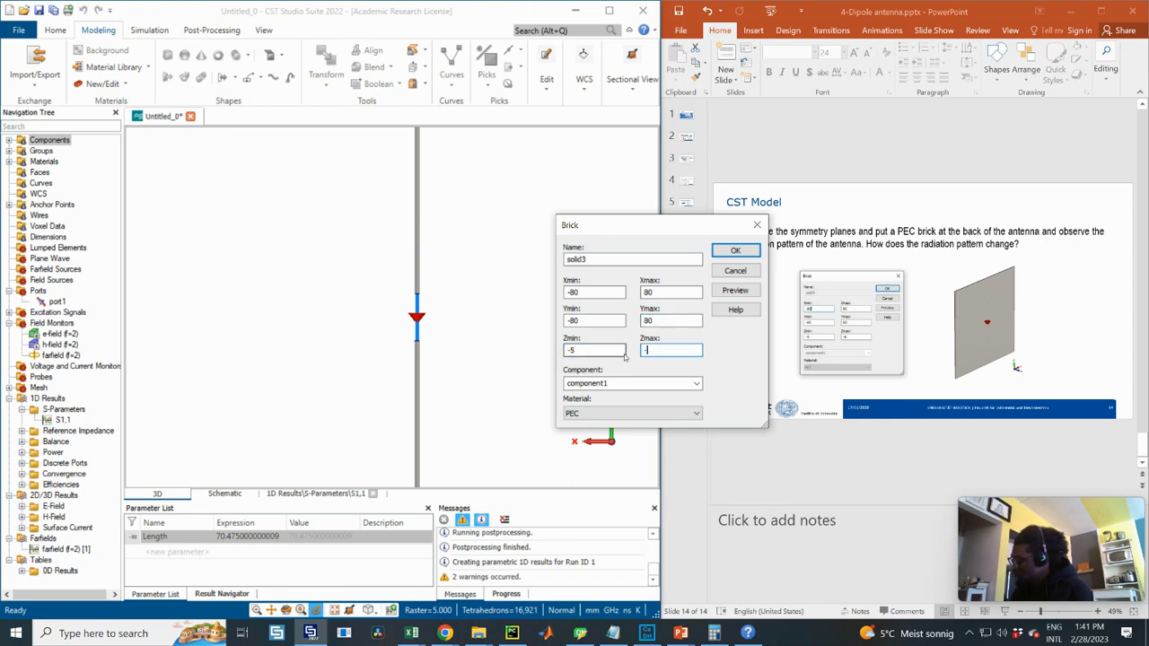
- Preview the PEC plate in the 3D view, inspect it, and create the brick
{"action": "left_click", "coordinate": [735, 290]}
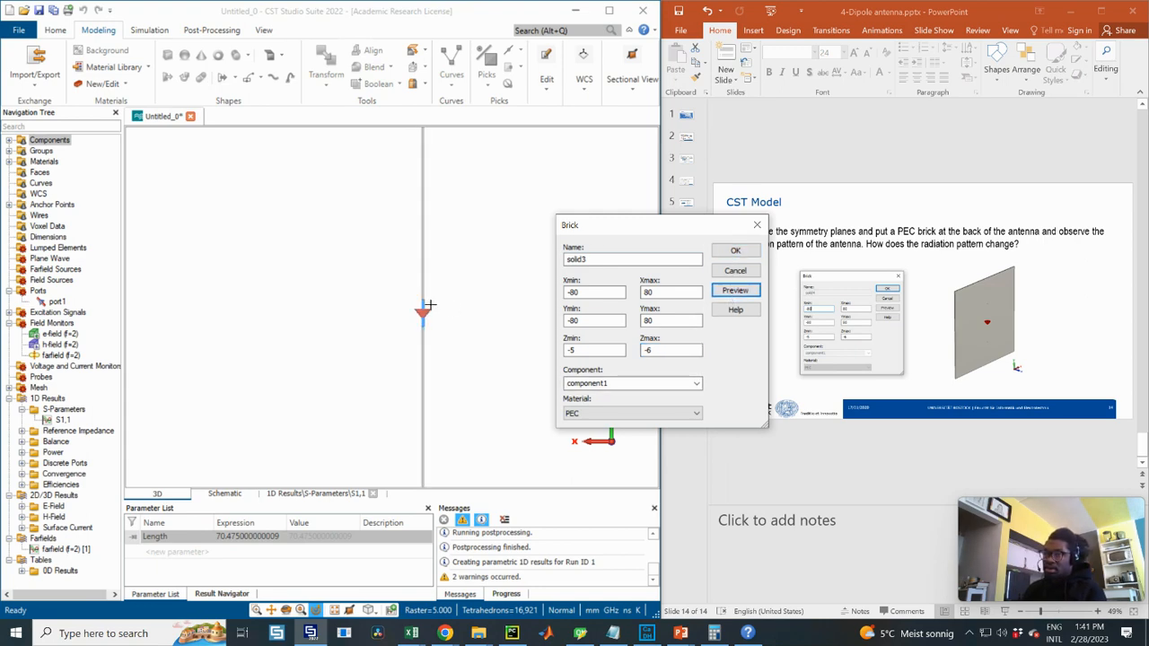
{"action": "left_click_drag", "start_coordinate": [393, 309], "coordinate": [492, 320]}
{"action": "scroll", "coordinate": [397, 303], "scroll_direction": "down", "scroll_amount": 5}
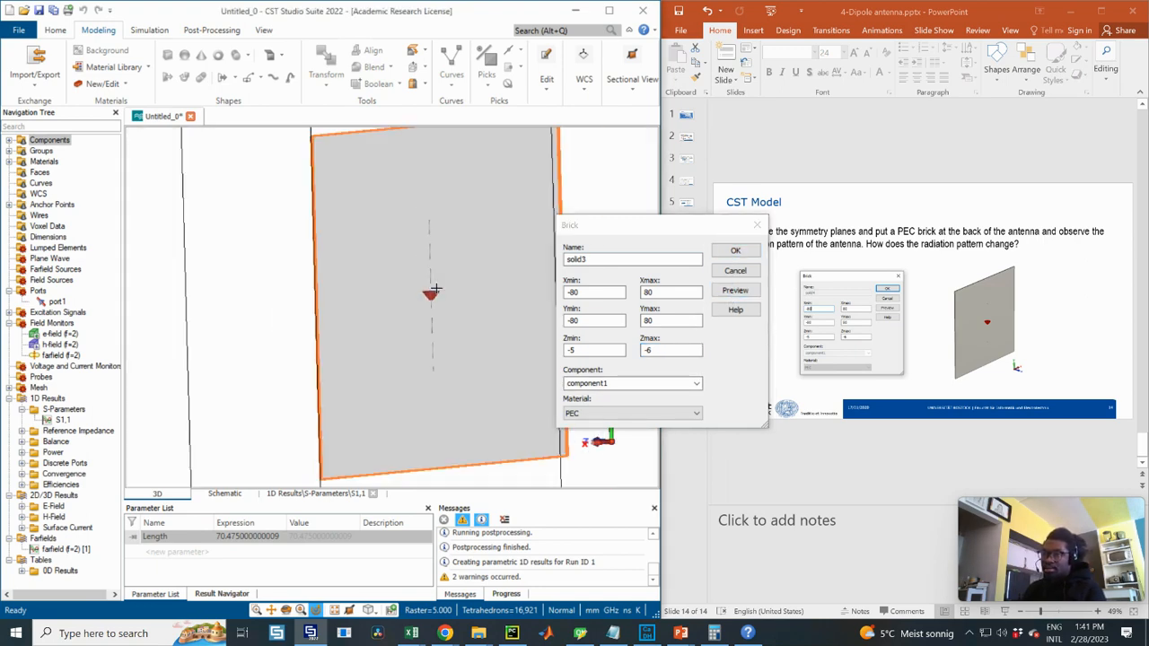
{"action": "left_click_drag", "start_coordinate": [398, 303], "coordinate": [449, 349]}
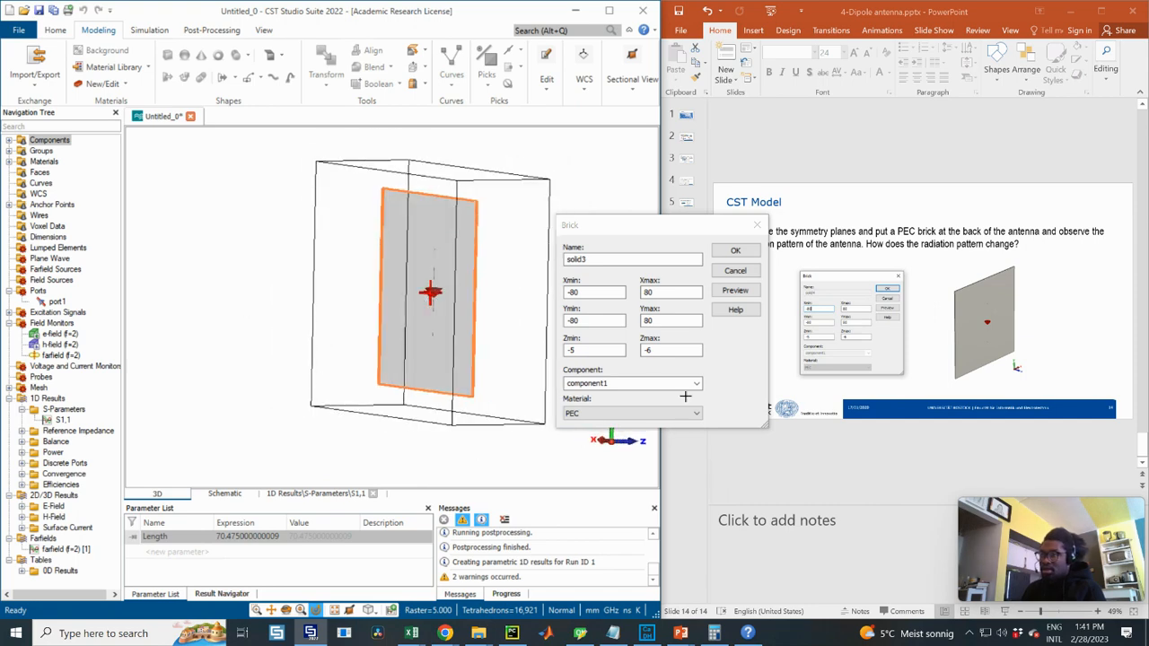
{"action": "left_click", "coordinate": [737, 253]}
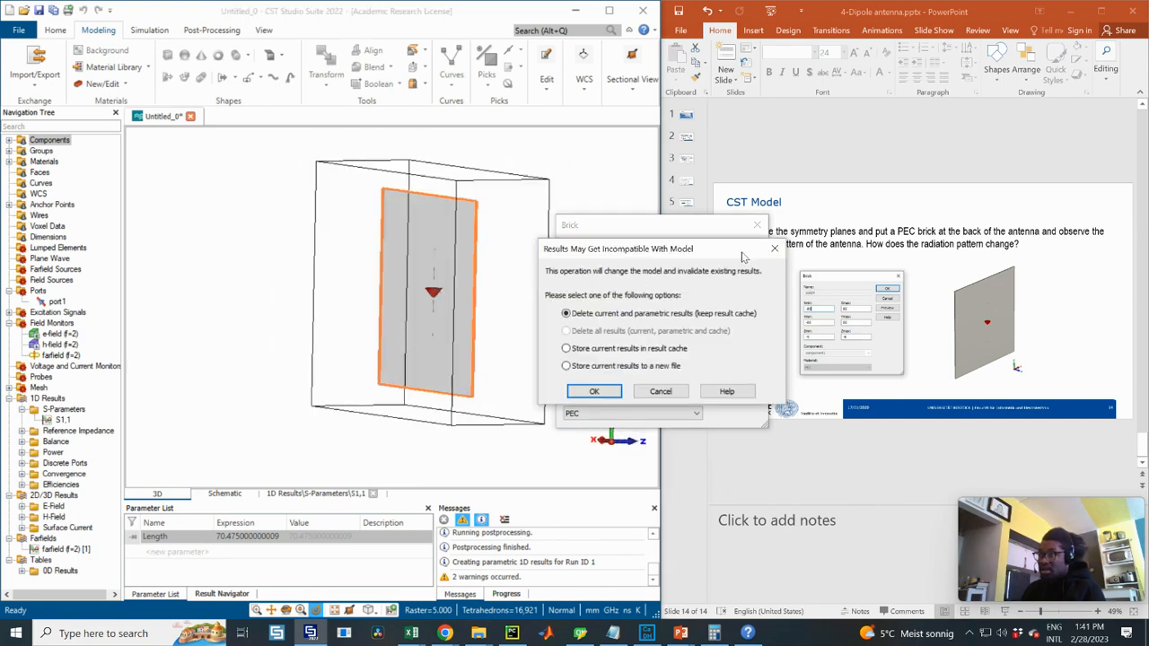
- Confirm discarding old results to add the plate, then rerun the frequency-domain simulation
{"action": "left_click", "coordinate": [594, 392]}
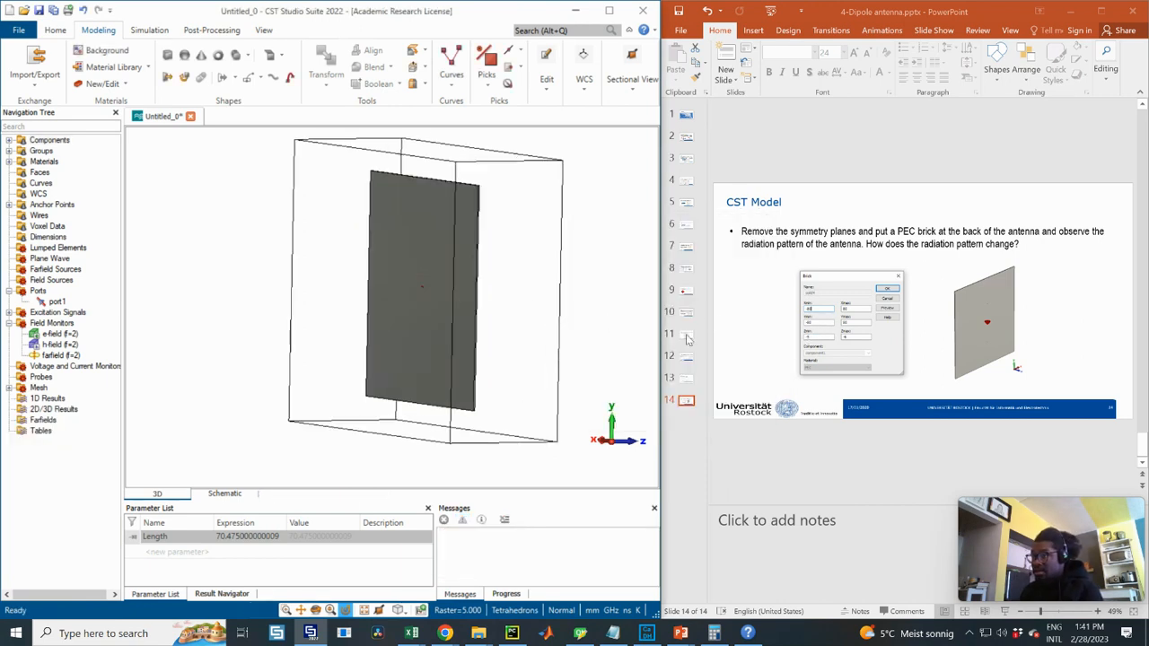
{"action": "left_click_drag", "start_coordinate": [449, 251], "coordinate": [517, 305]}
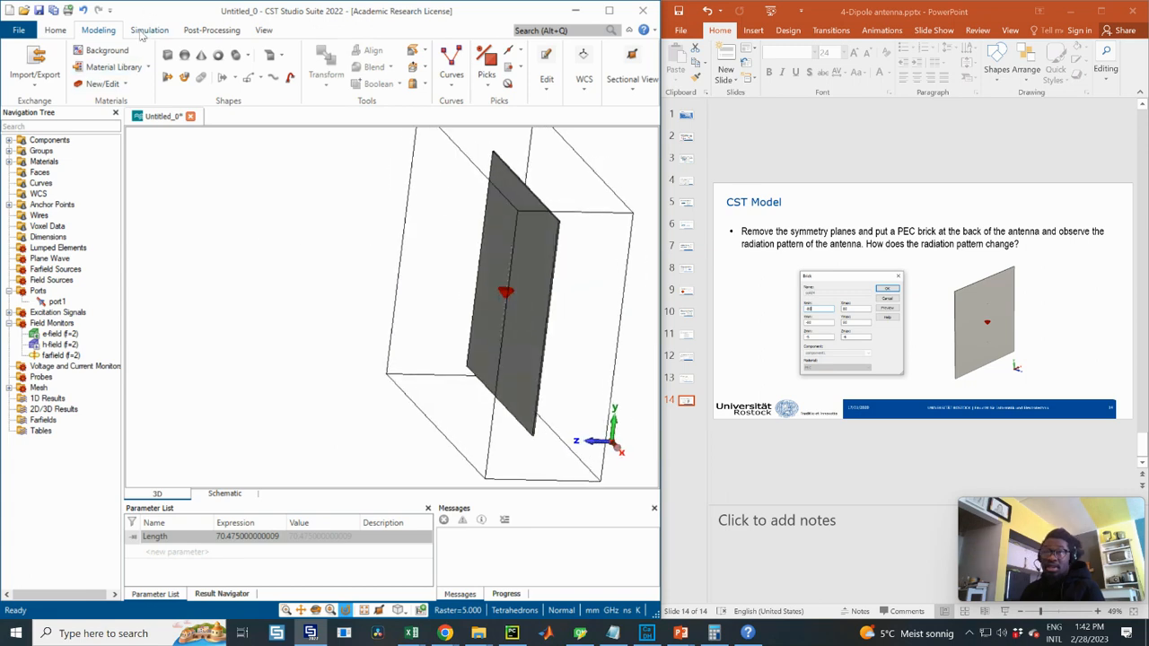
{"action": "left_click", "coordinate": [149, 30]}
{"action": "left_click", "coordinate": [328, 68]}
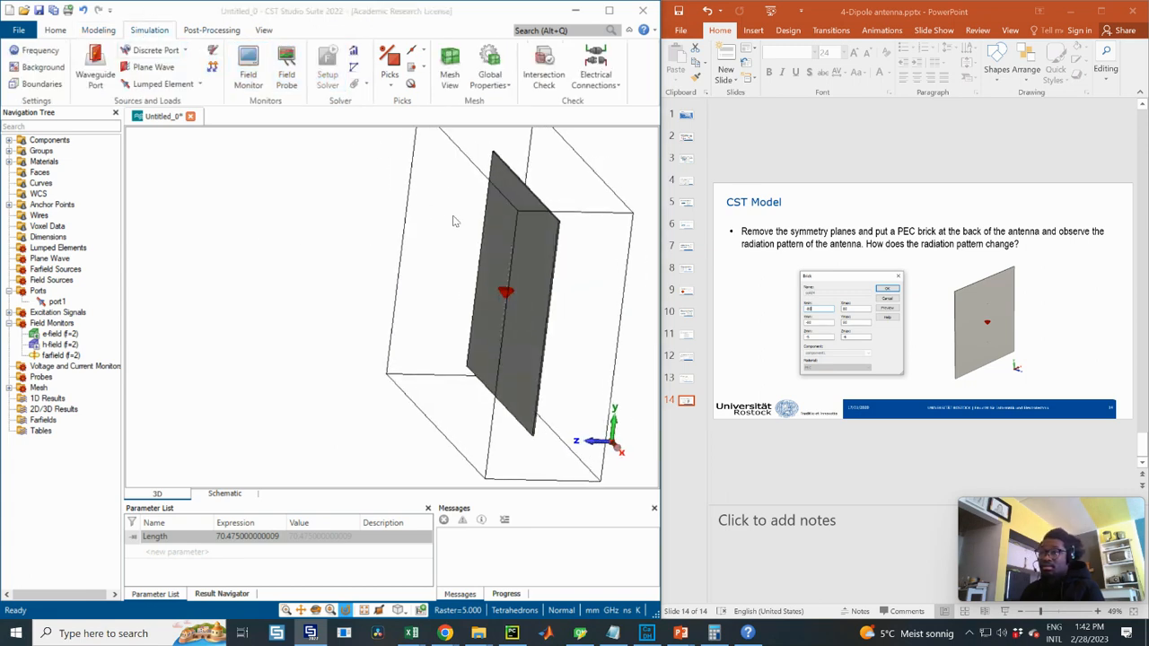
{"action": "left_click", "coordinate": [456, 164]}
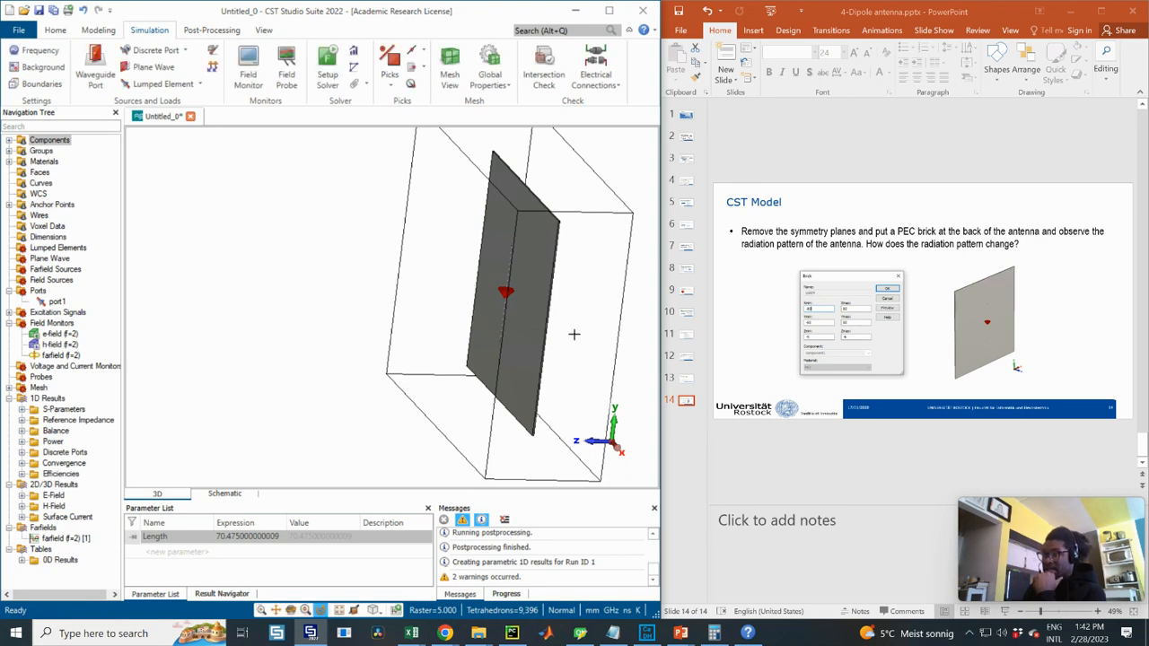
{"action": "left_click_drag", "start_coordinate": [549, 303], "coordinate": [449, 298]}
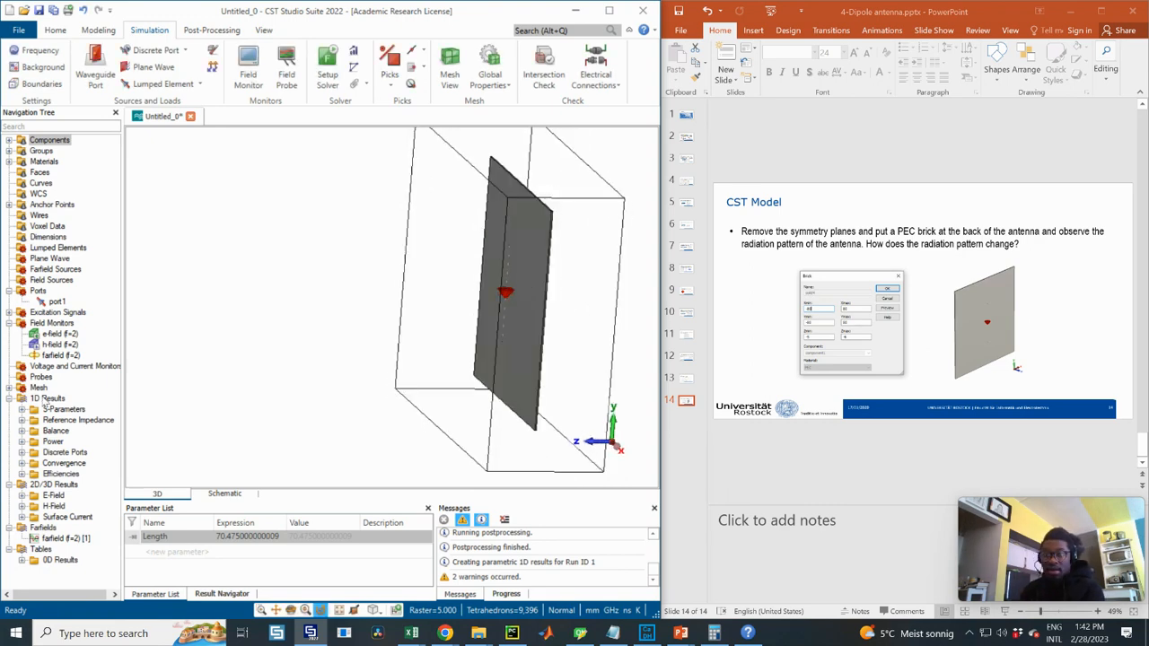
- Display the e-field (f=2) [1] and h-field (f=2) [1] results
{"action": "left_click", "coordinate": [18, 496]}
{"action": "left_click", "coordinate": [61, 506]}
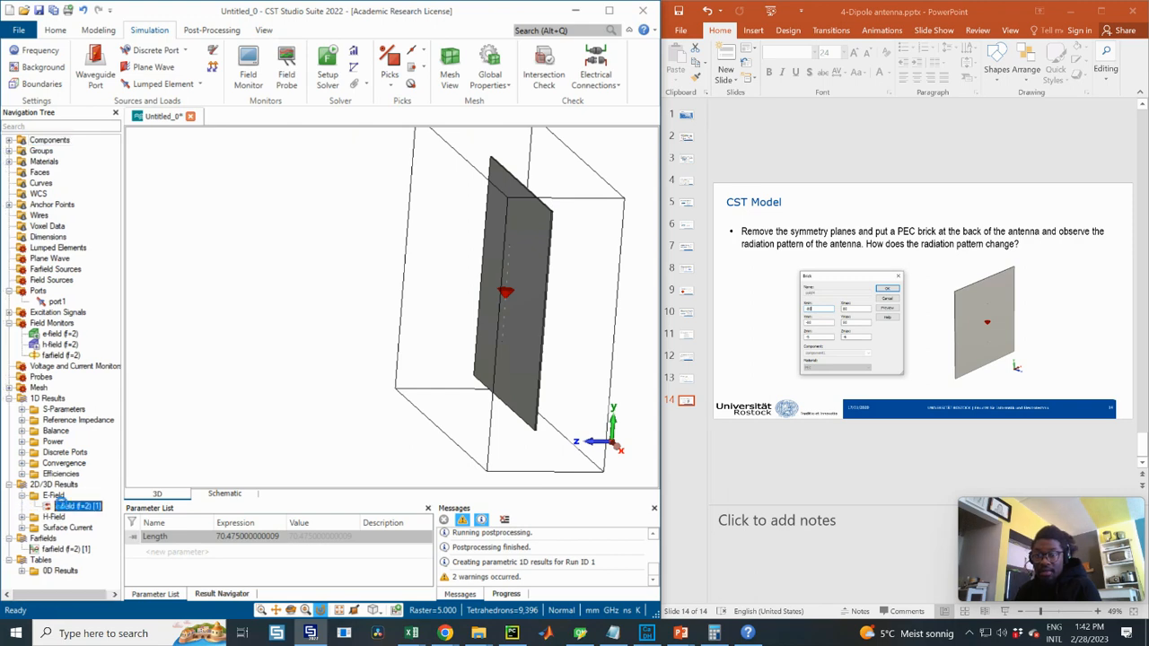
{"action": "mouse_move", "coordinate": [490, 278]}
{"action": "left_mouse_down"}
{"action": "mouse_move", "coordinate": [441, 279]}
{"action": "mouse_move", "coordinate": [473, 275]}
{"action": "left_mouse_up"}
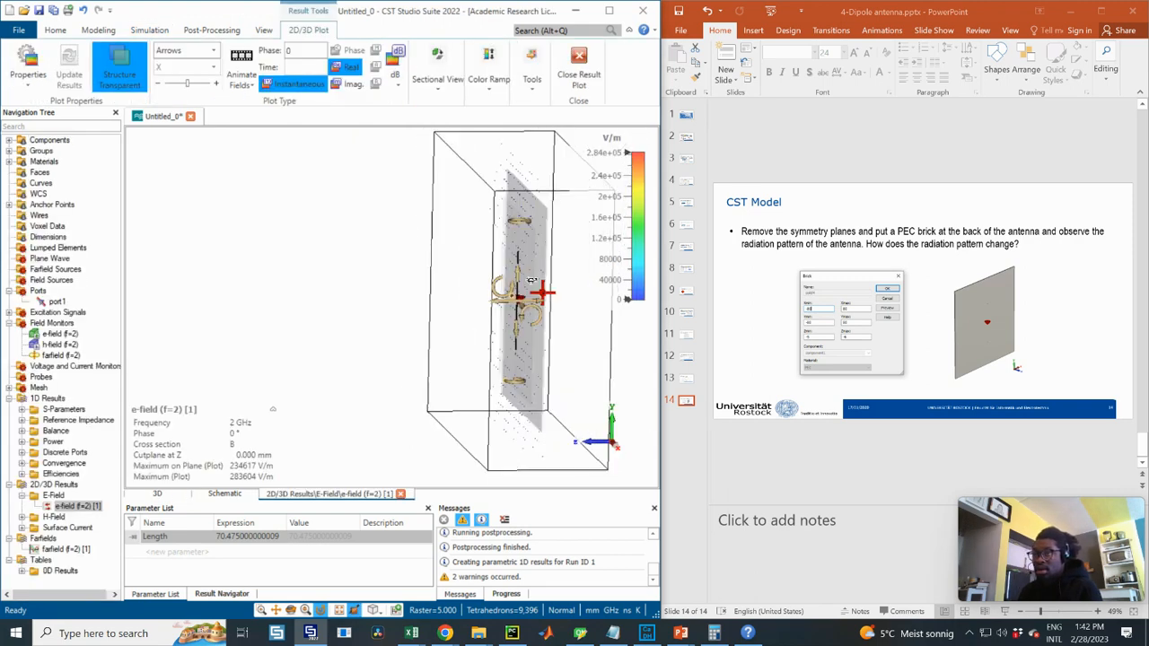
{"action": "left_click", "coordinate": [21, 517]}
{"action": "left_click", "coordinate": [65, 527]}
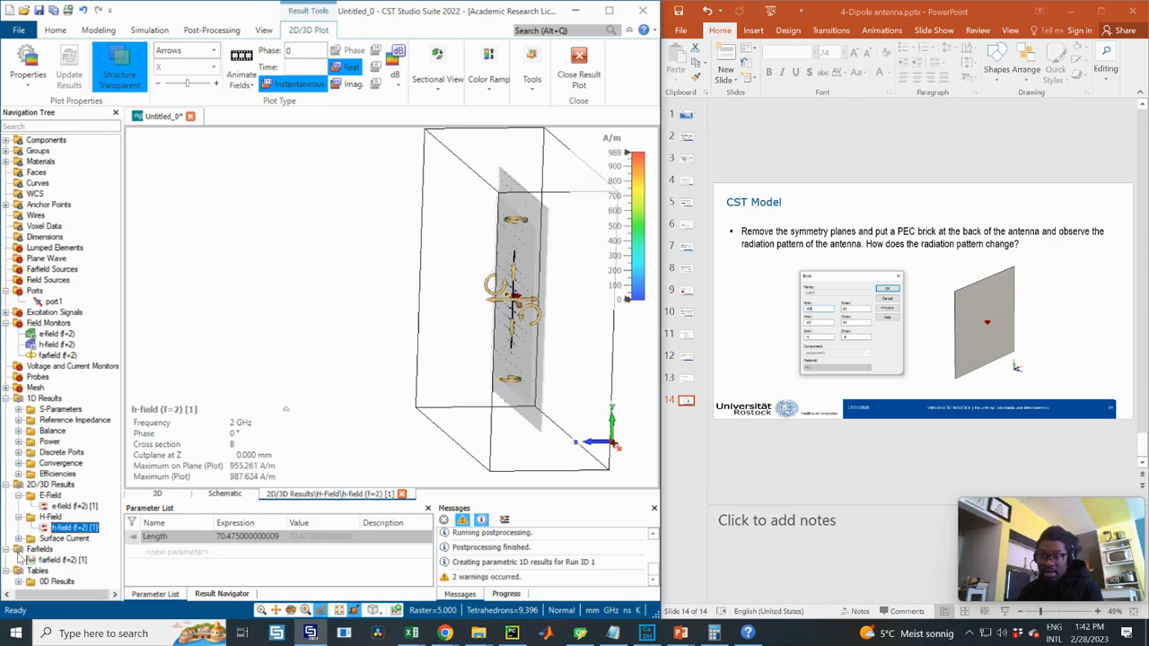
- Show the 9.102 dBi farfield (f=2) [1] with the structure visible, compared against slide 9
{"action": "left_click", "coordinate": [56, 560]}
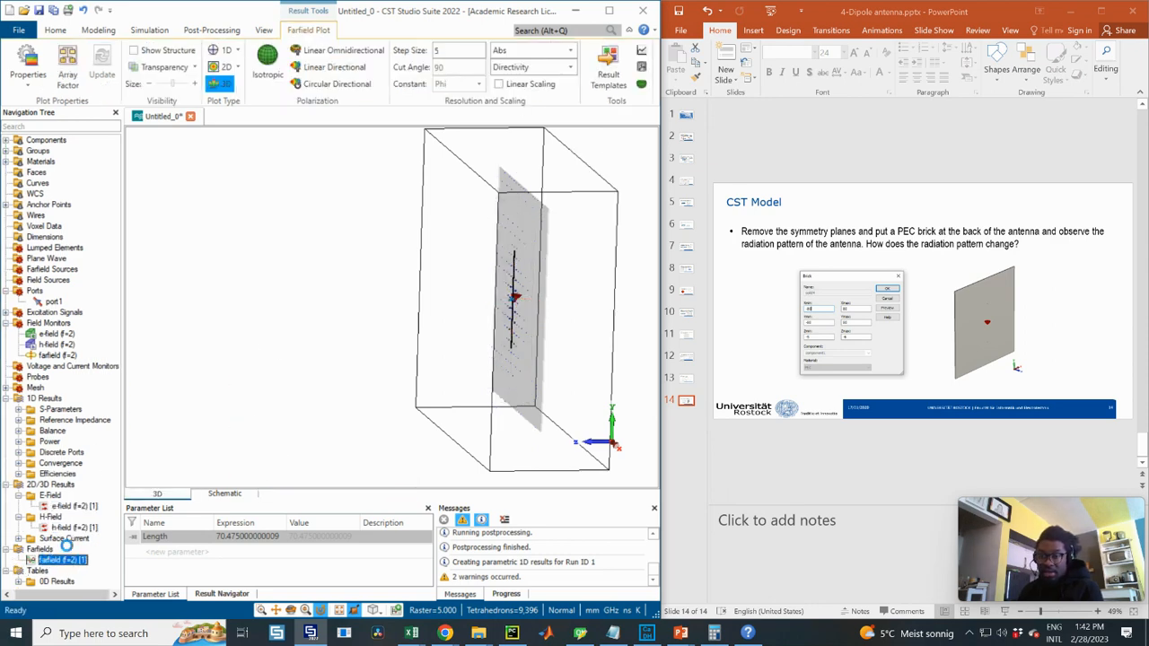
{"action": "left_click_drag", "start_coordinate": [487, 270], "coordinate": [431, 252]}
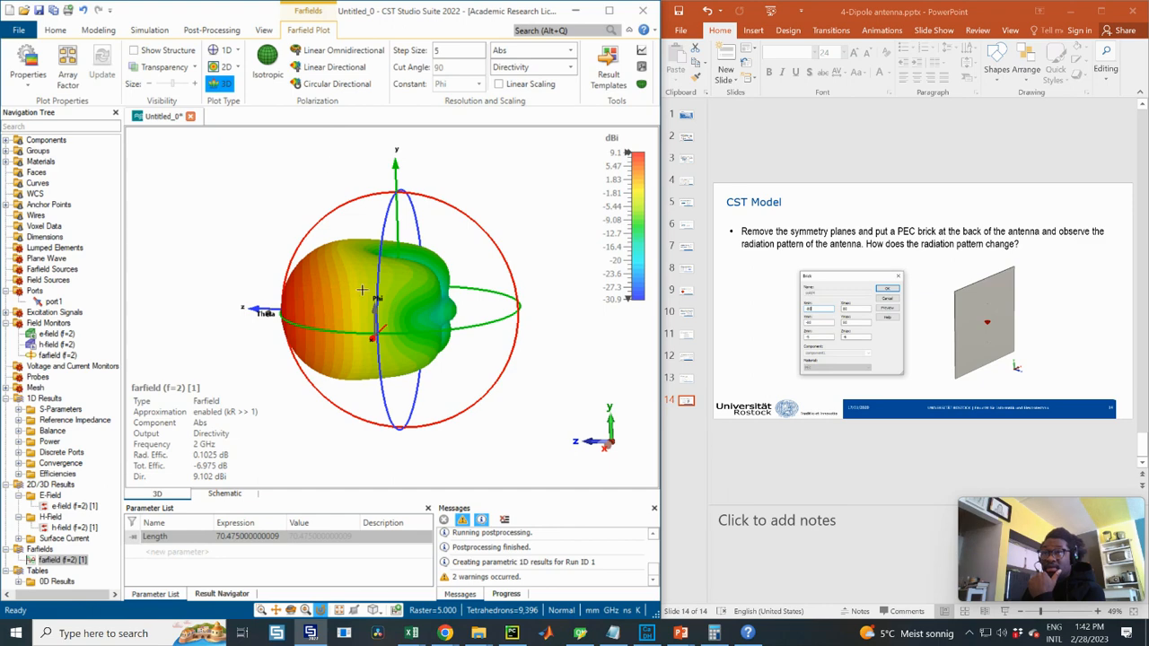
{"action": "left_click", "coordinate": [134, 51]}
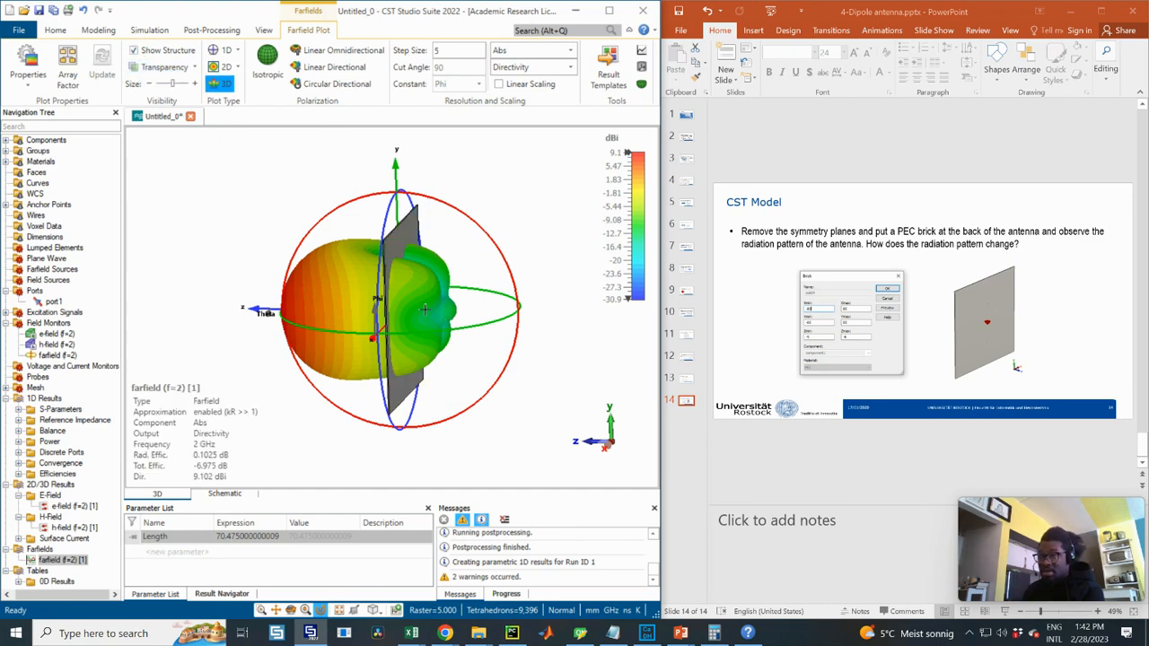
{"action": "left_click_drag", "start_coordinate": [442, 308], "coordinate": [421, 294]}
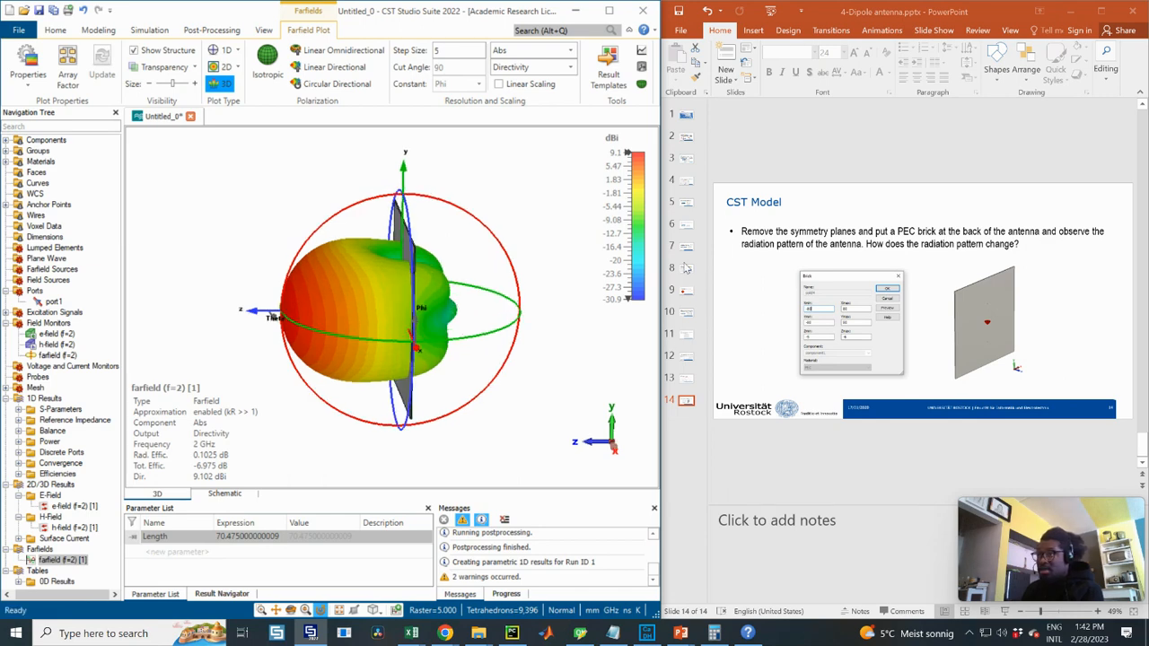
{"action": "left_click", "coordinate": [684, 295]}
{"action": "left_click", "coordinate": [685, 290]}
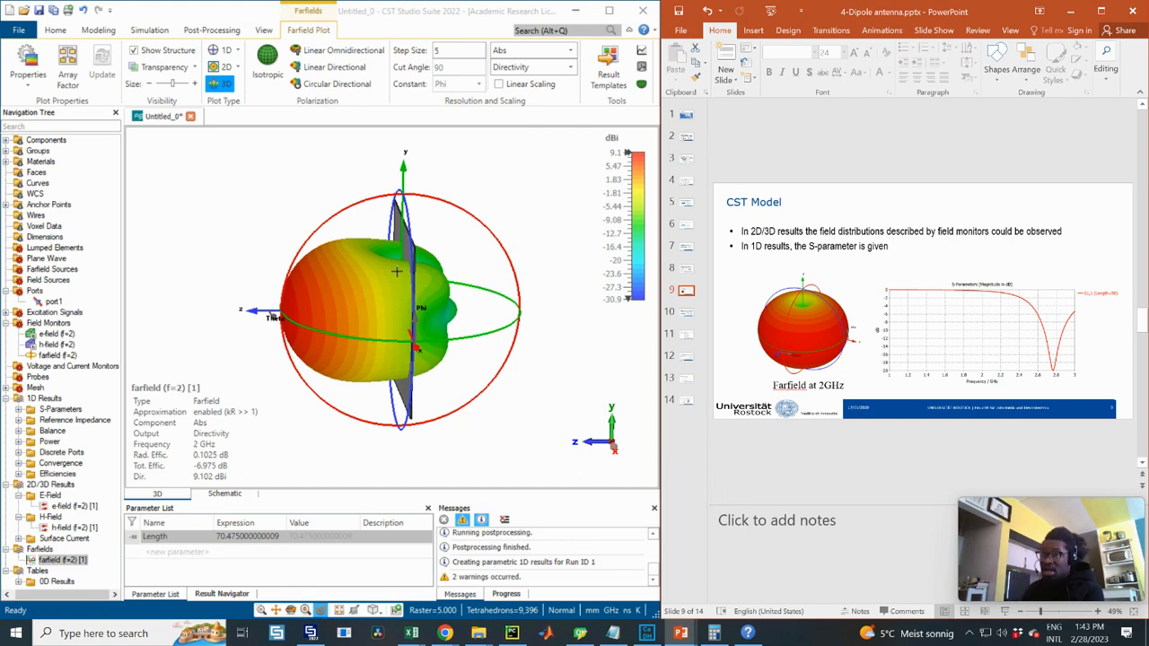
- Mark the S1,1 dip at 2.0088 GHz (-0.9665), then show slide 14 and the farfield (f=2) [1] pattern again
{"action": "left_click_drag", "start_coordinate": [418, 275], "coordinate": [593, 341]}
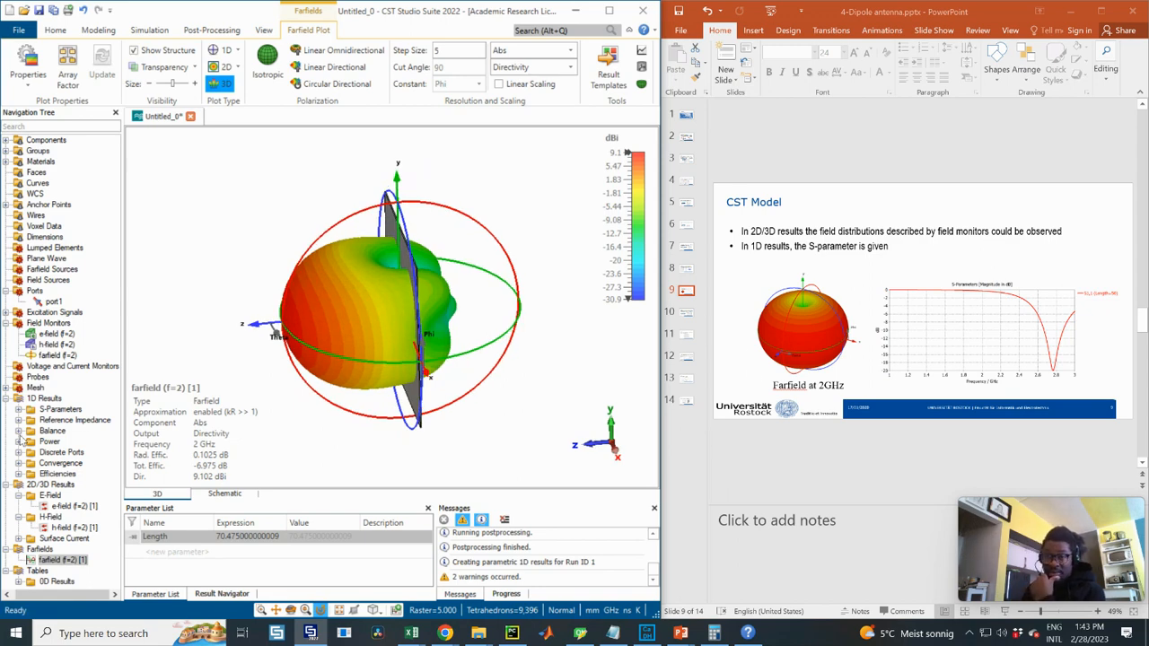
{"action": "left_click", "coordinate": [19, 410]}
{"action": "left_click", "coordinate": [59, 419]}
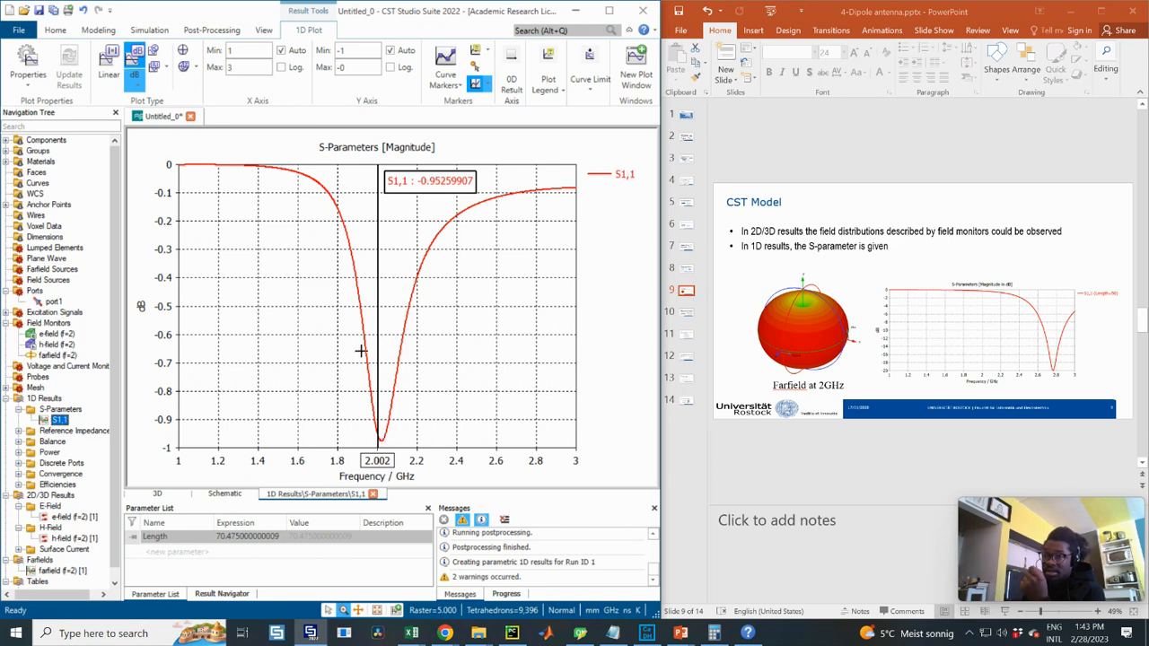
{"action": "left_click_drag", "start_coordinate": [373, 355], "coordinate": [376, 358]}
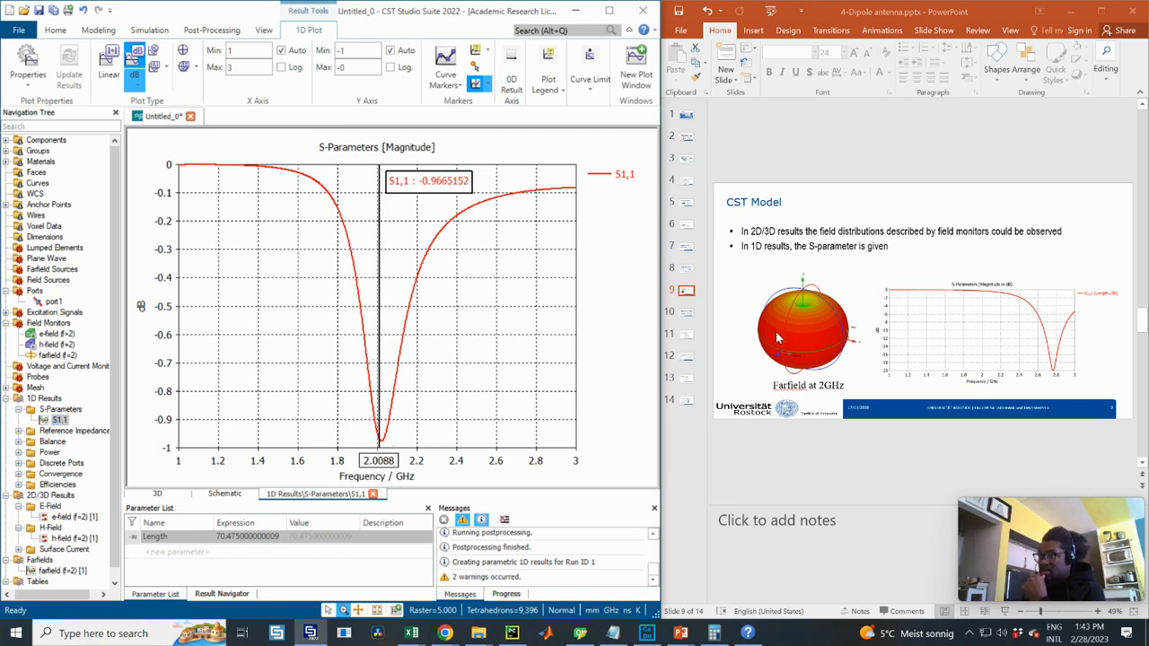
{"action": "left_click", "coordinate": [687, 403]}
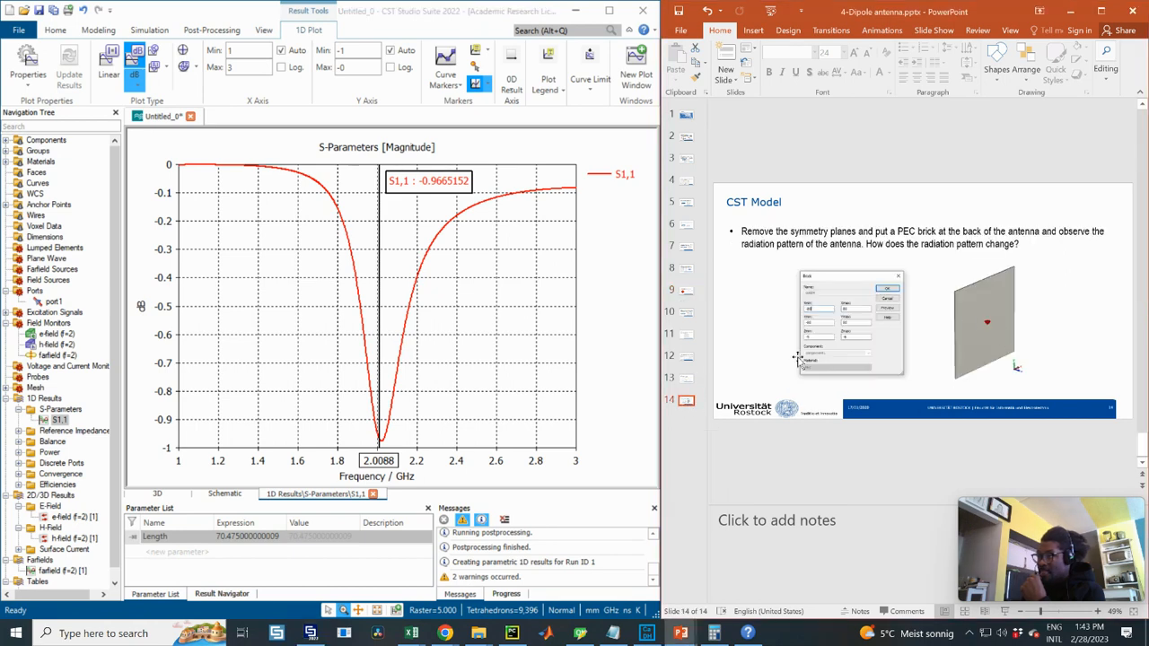
{"action": "left_click", "coordinate": [52, 570]}
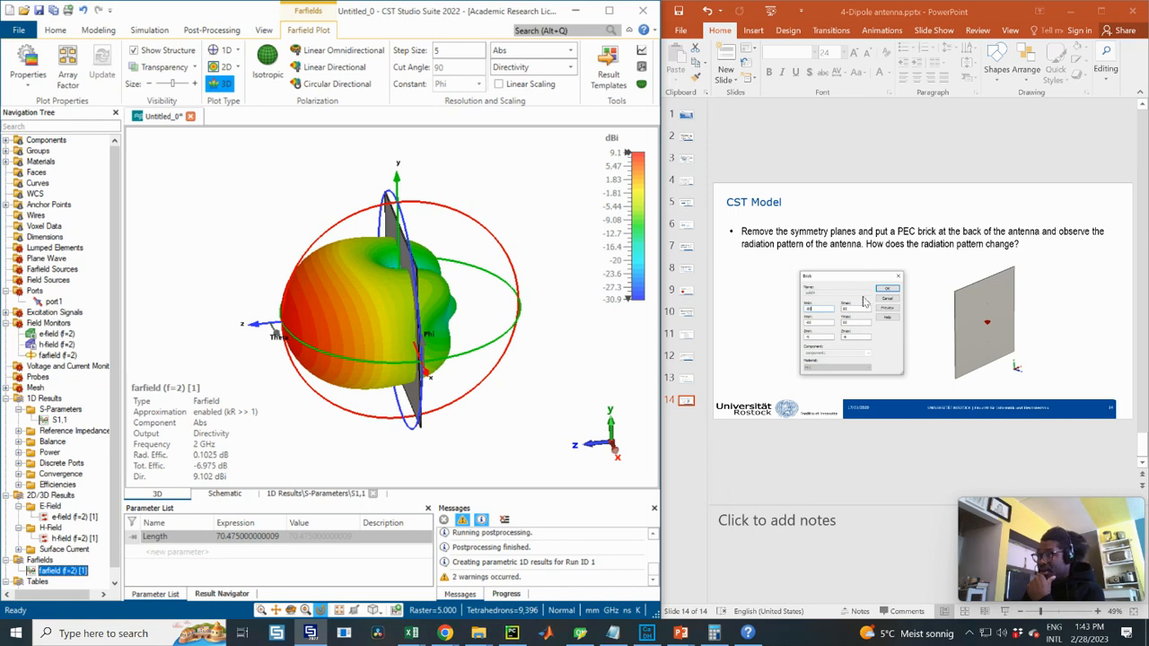